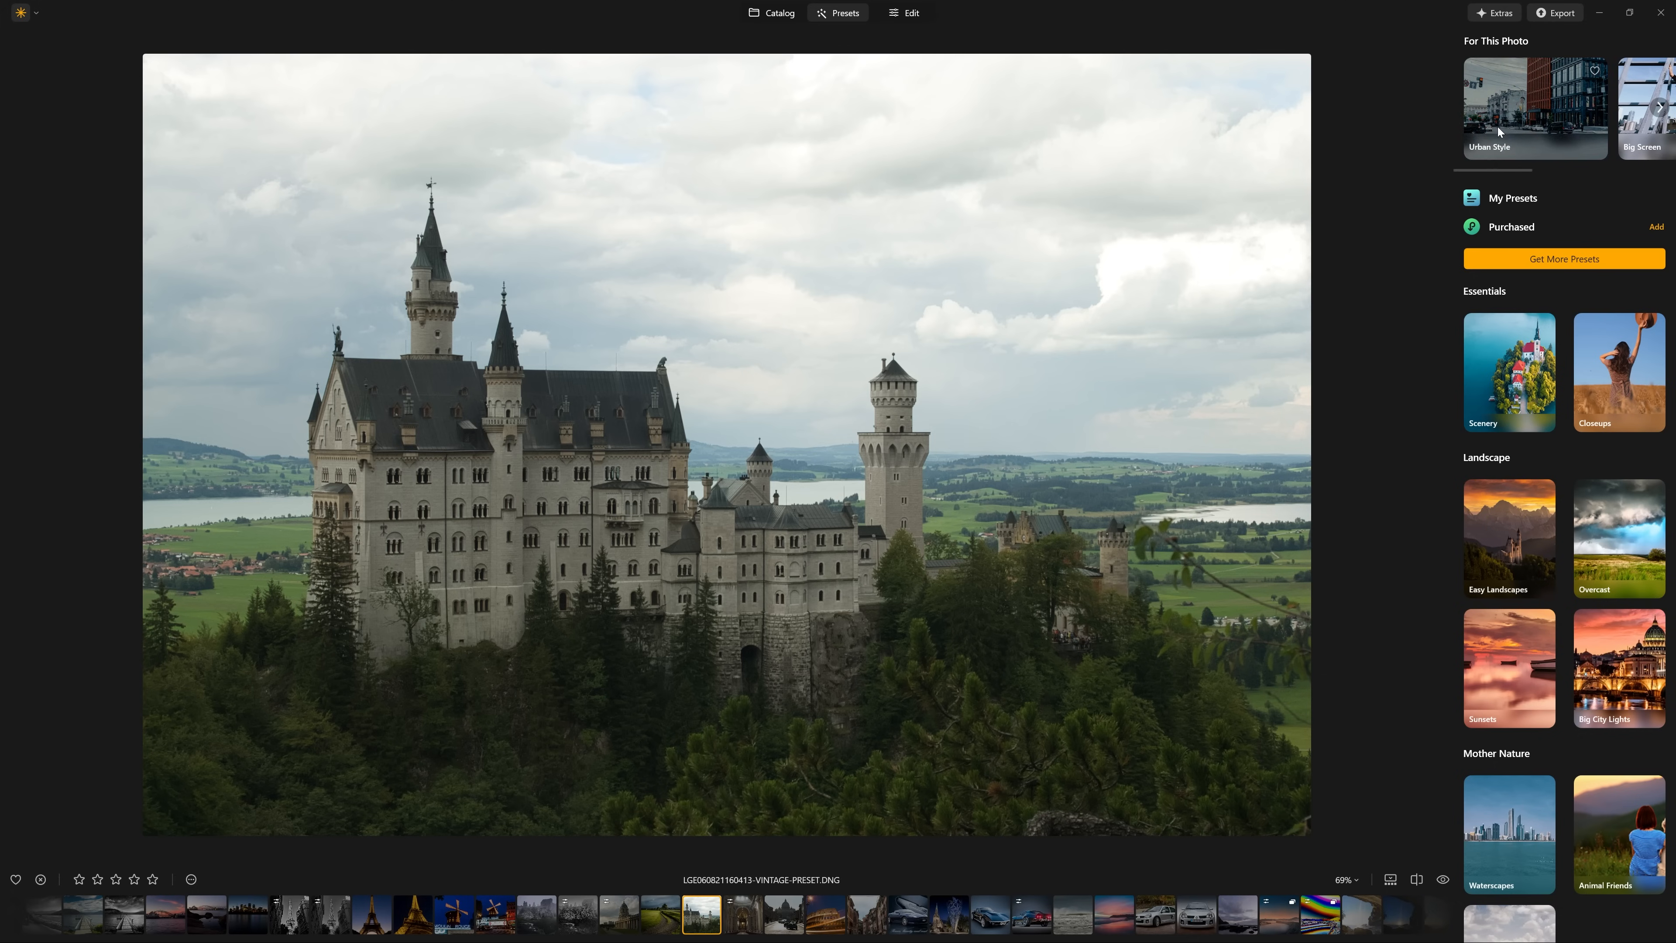
Step: Preview the Travelogue, Soft Box, Bar Noir, Sunshine and Dark Forest presets of the suggested Big Screen collection on the castle photo
left_click_drag(1491, 167, 1540, 166)
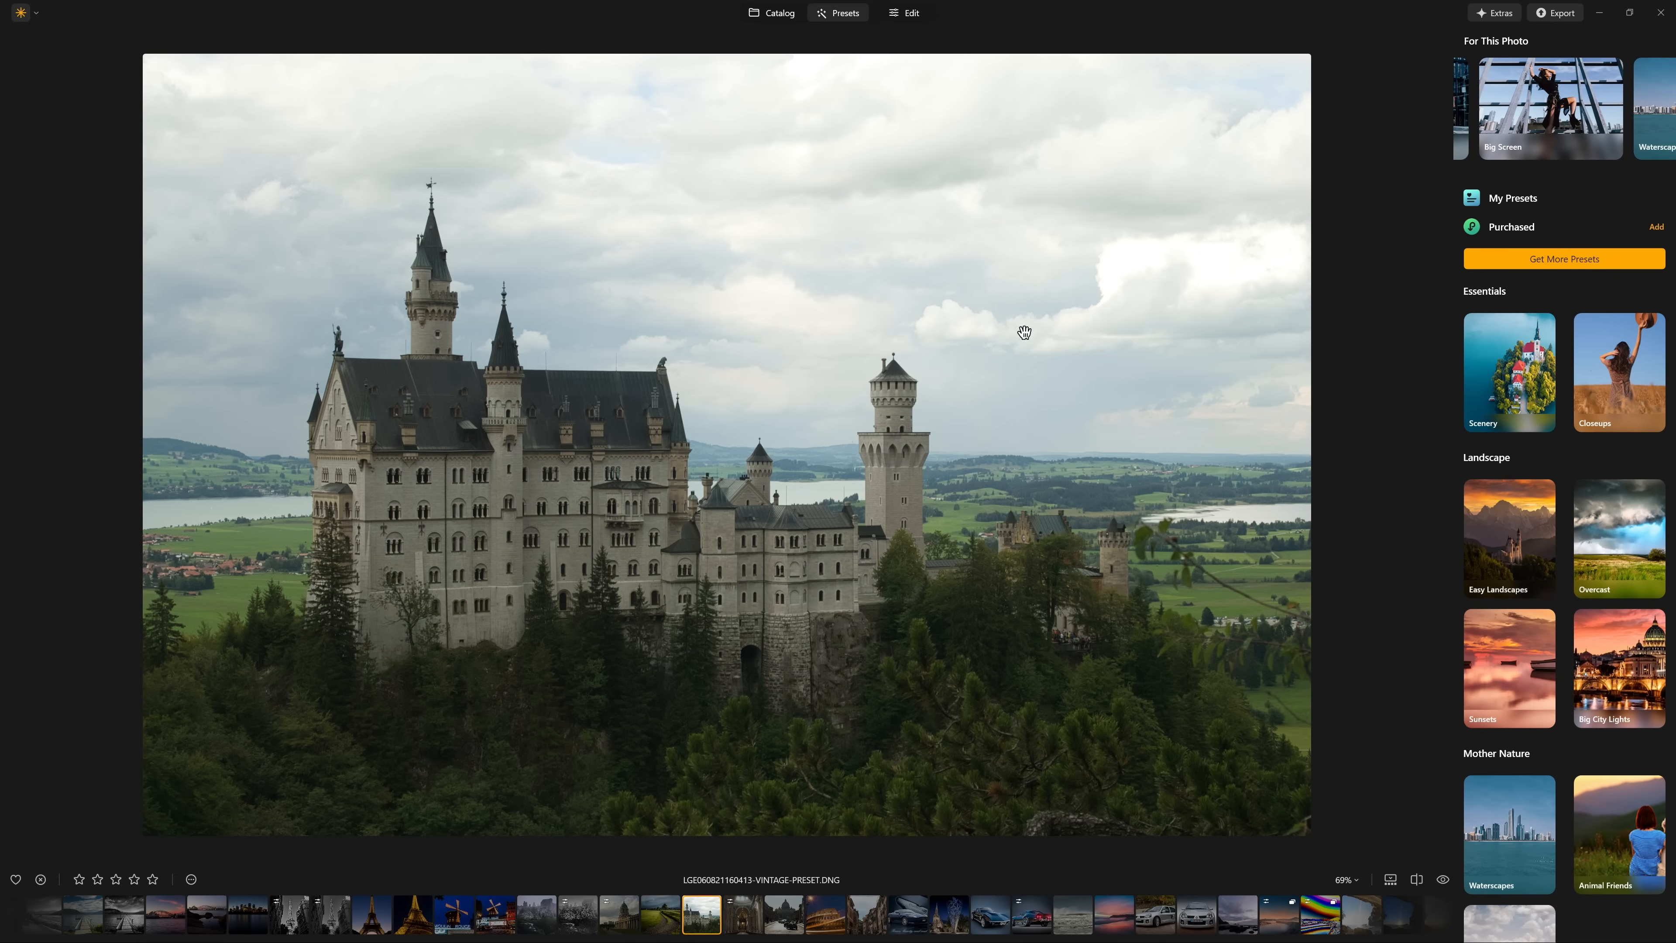
left_click(1526, 147)
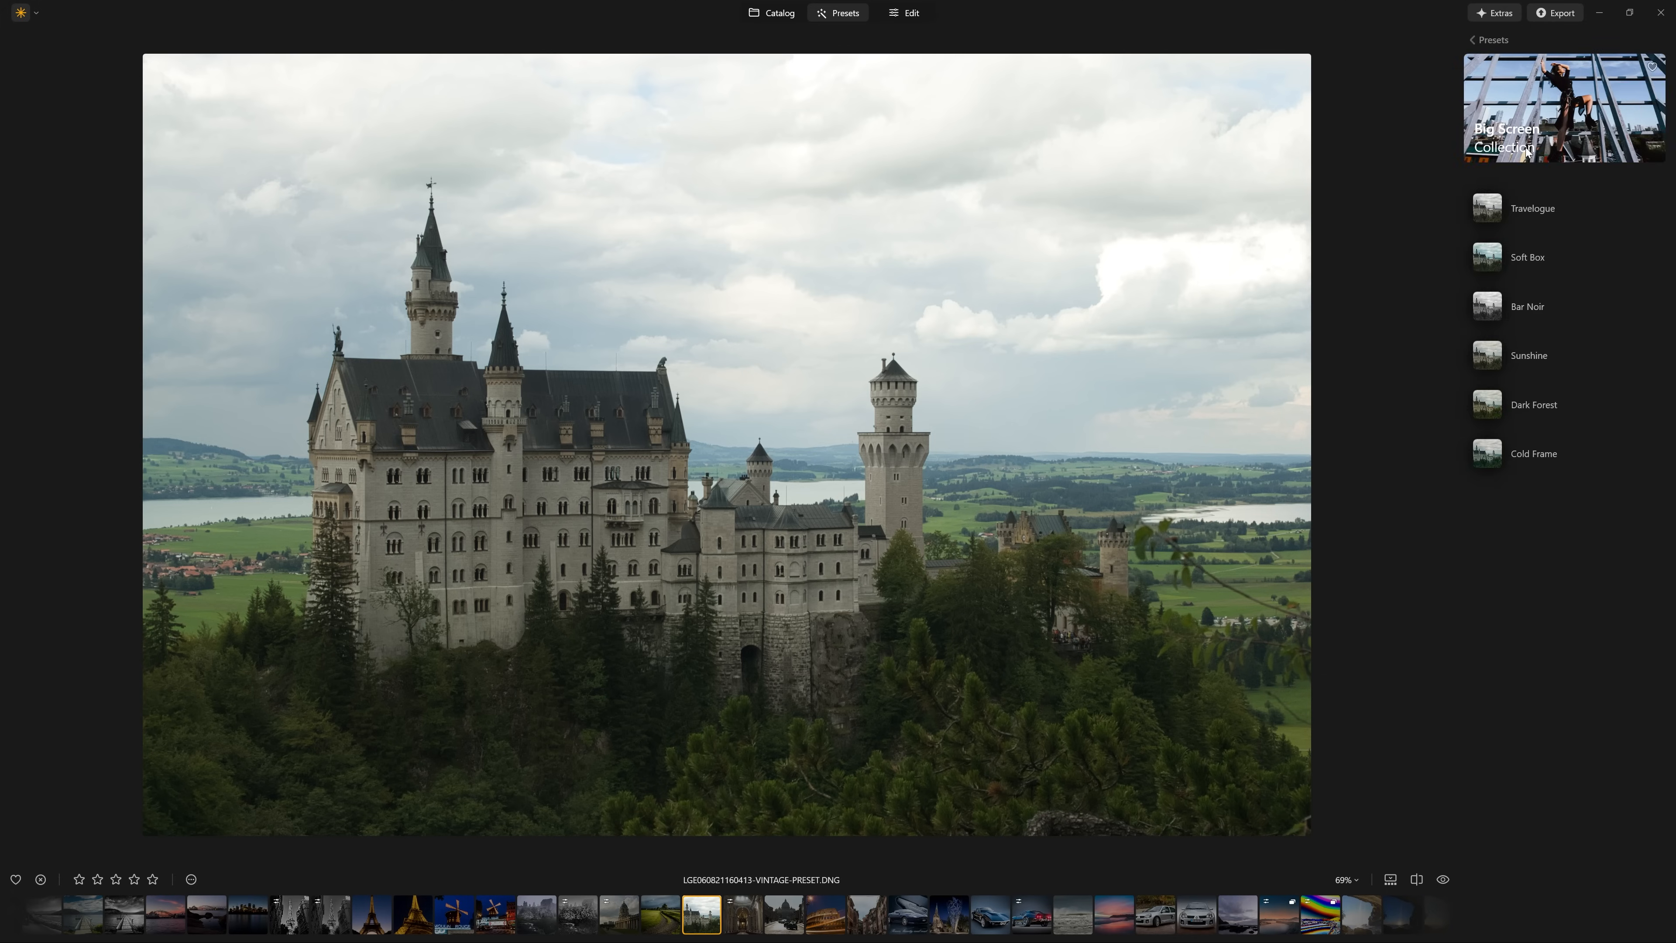
left_click(1525, 202)
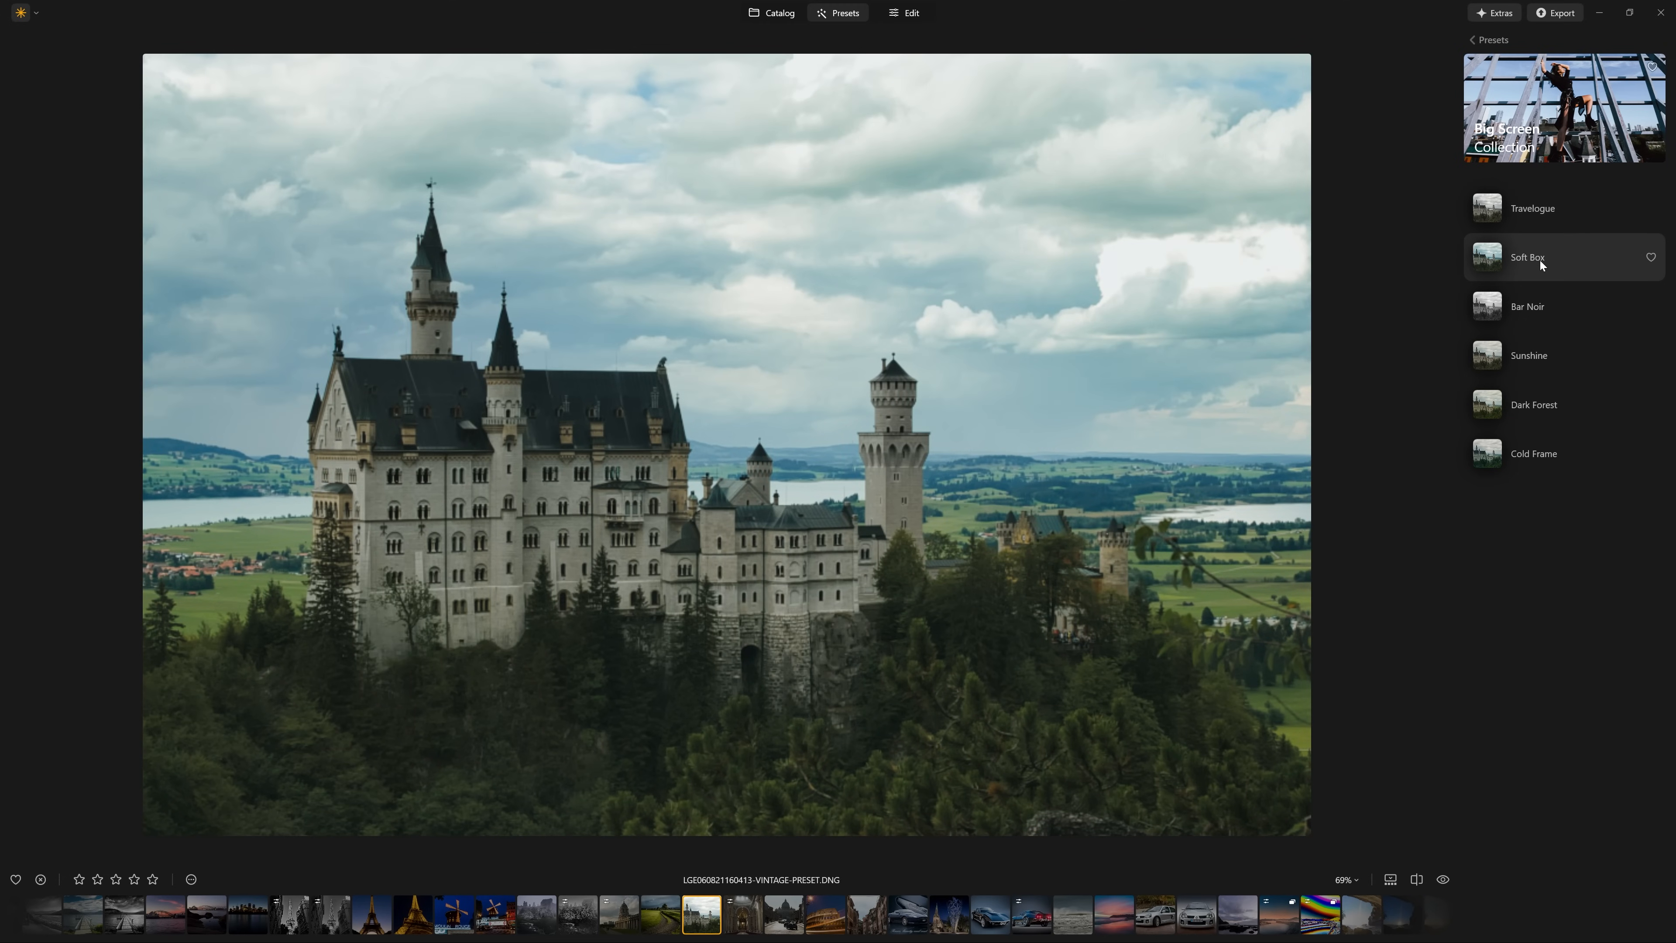
left_click(1545, 306)
left_click(1545, 346)
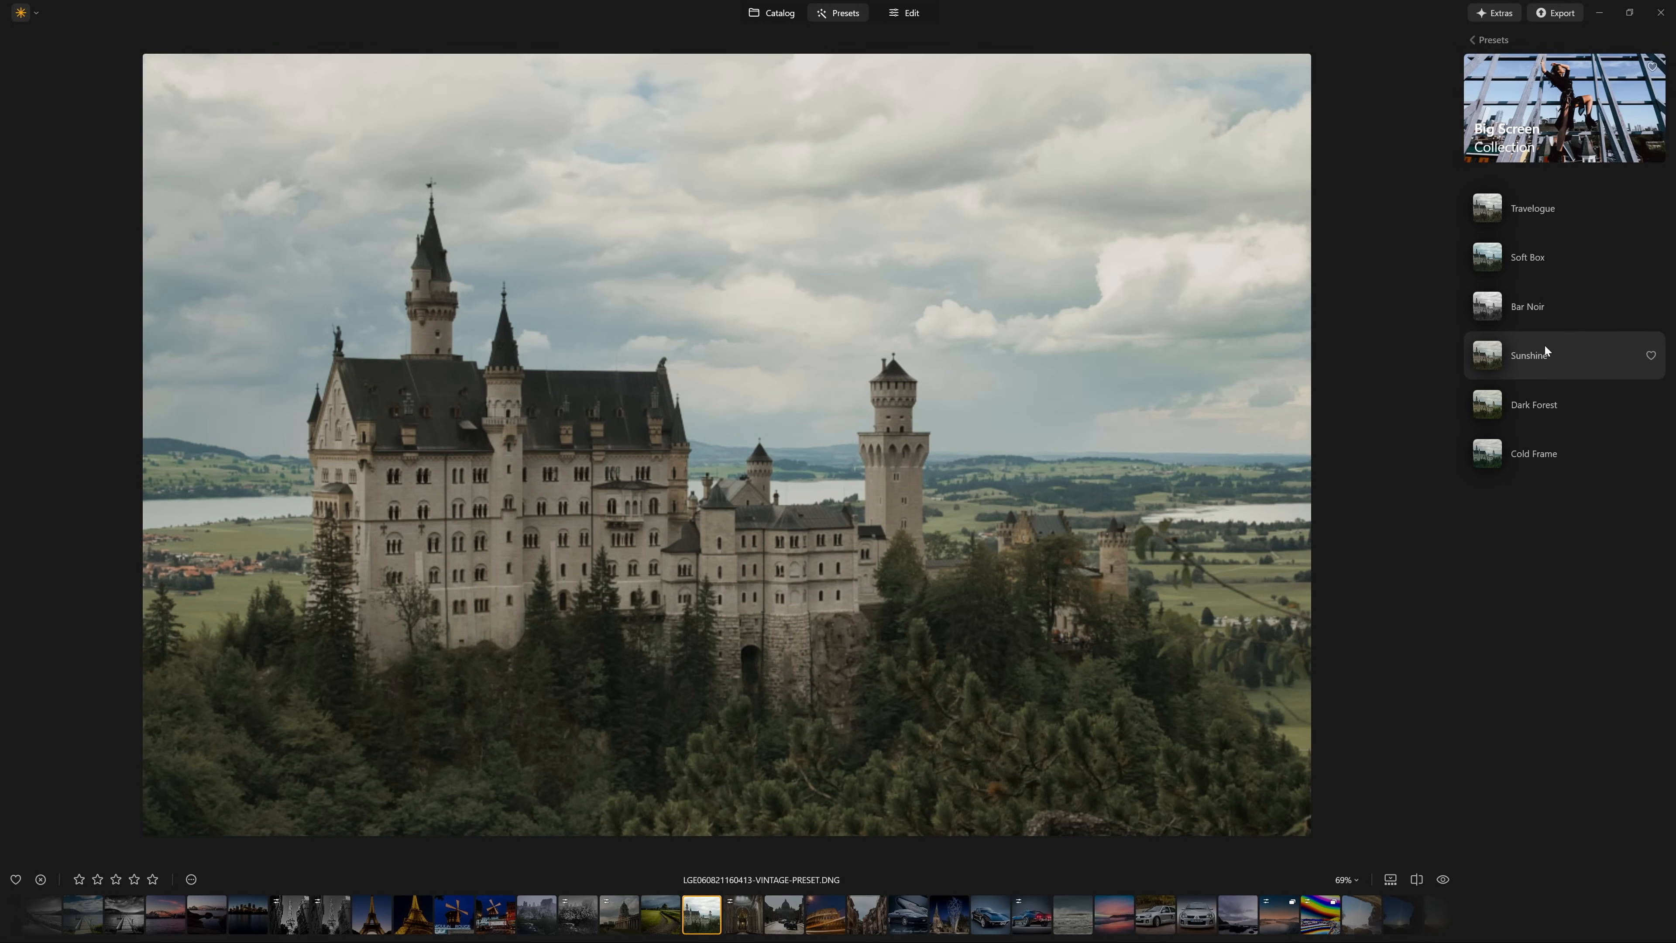
left_click(1538, 417)
left_click(1482, 40)
Step: Apply the More Volume preset from the Scenery collection to the castle photo
scroll(1542, 376, "down", 8)
scroll(1544, 378, "down", 6)
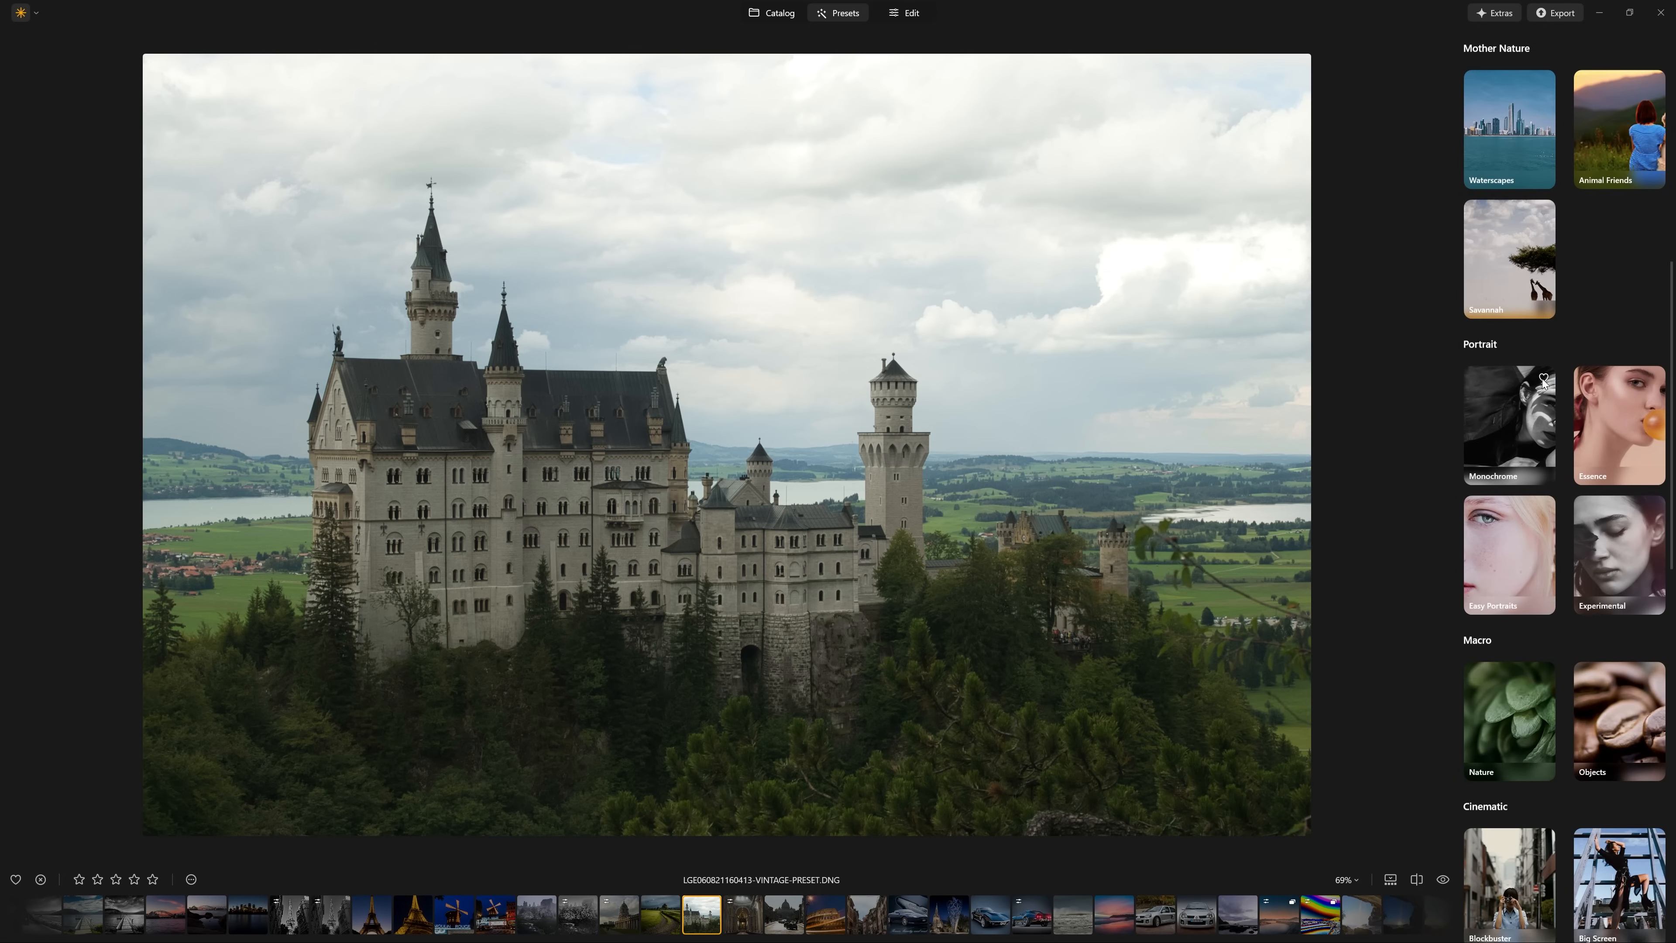
scroll(1543, 378, "up", 10)
scroll(1543, 378, "up", 3)
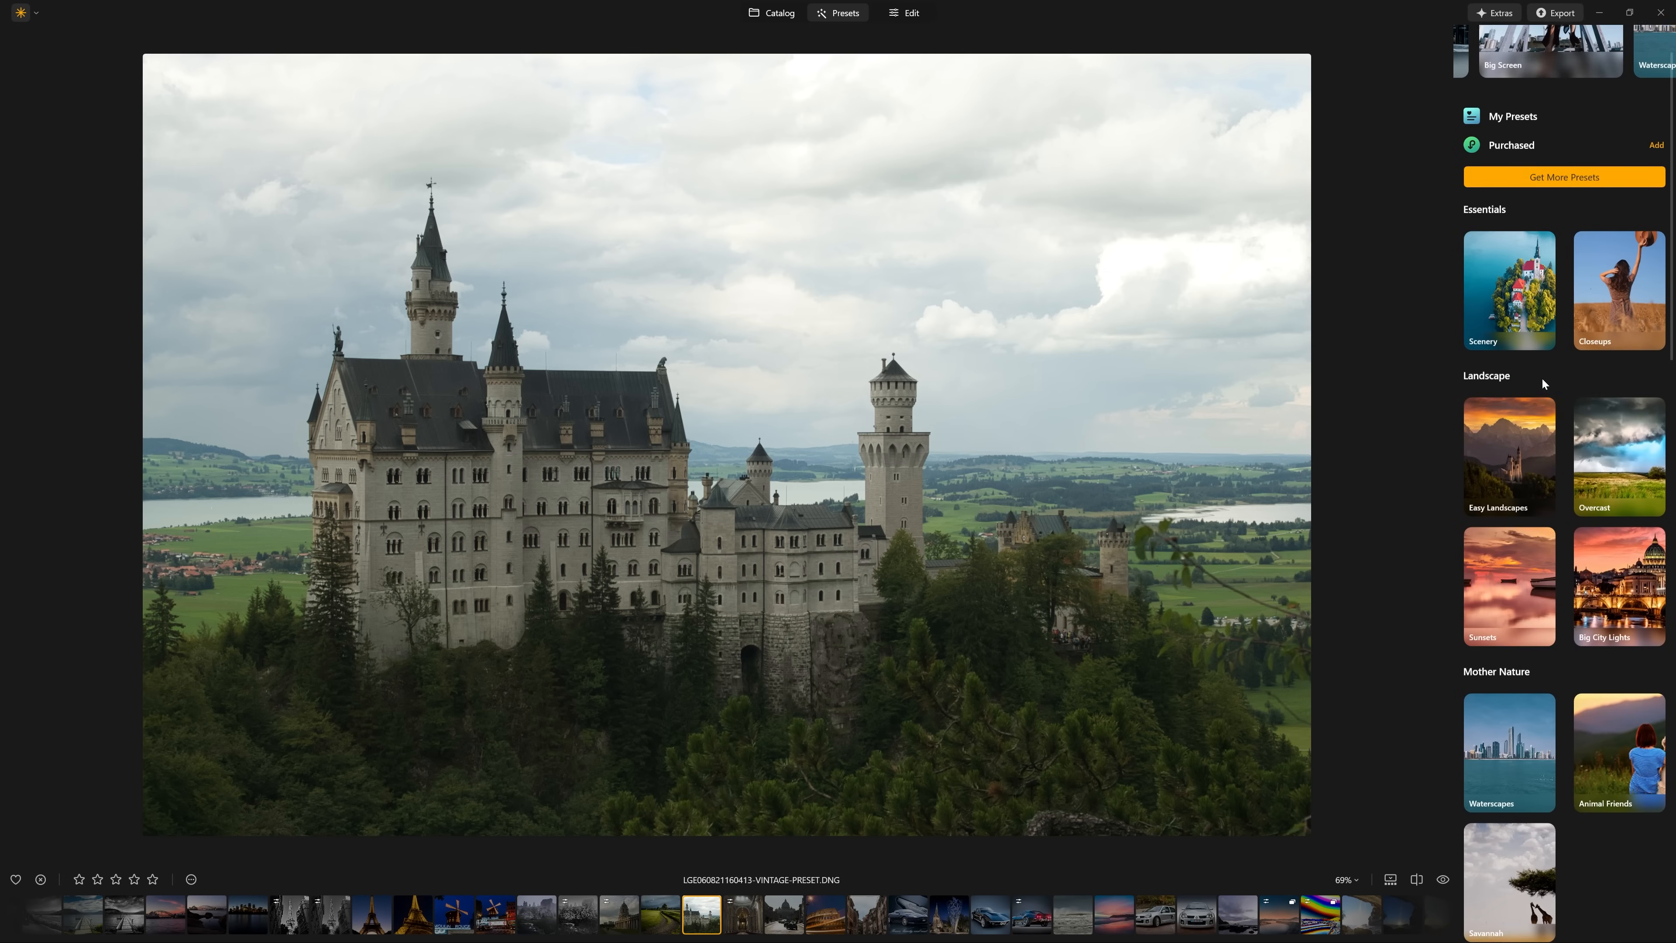
left_click(1497, 302)
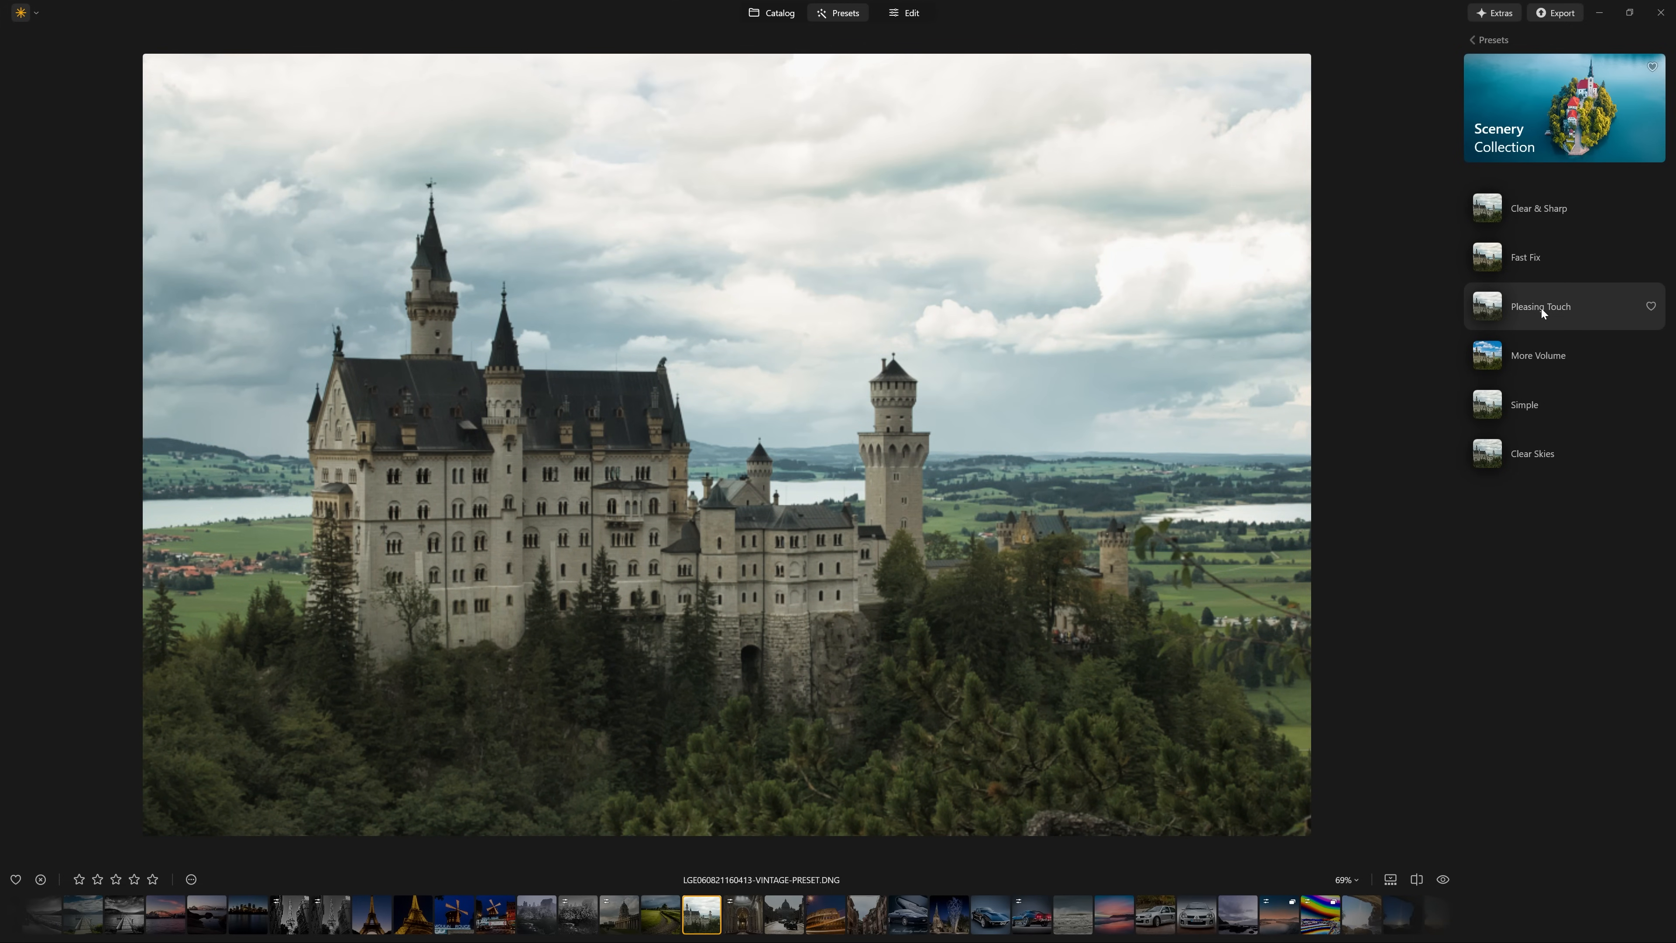
left_click(1547, 354)
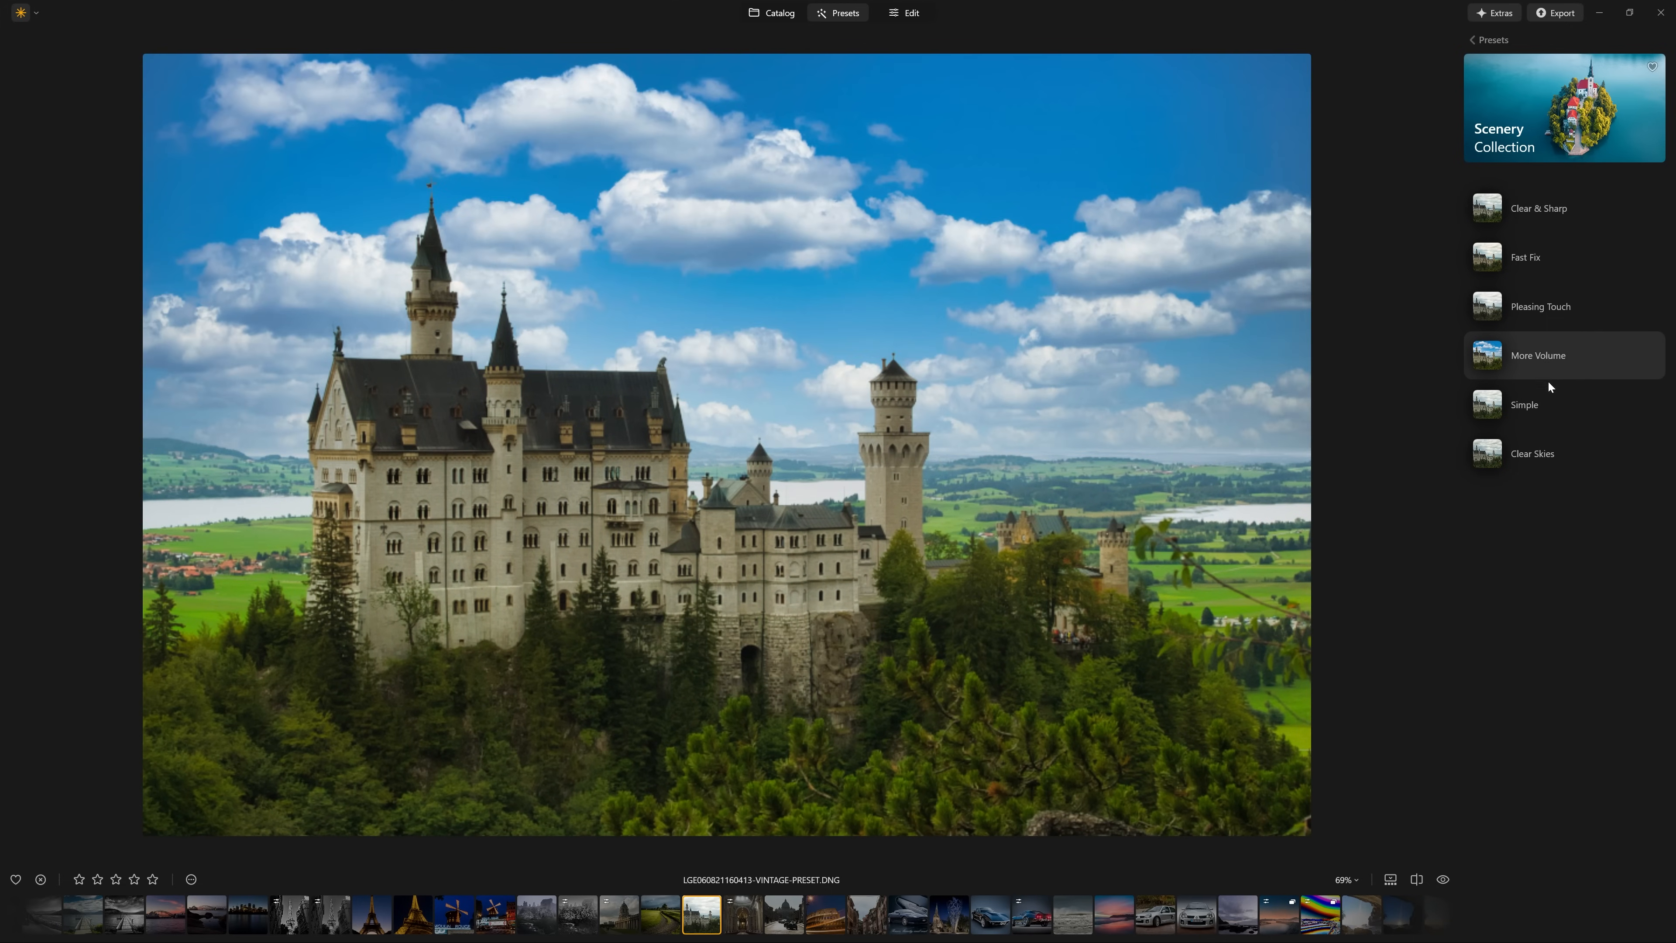
left_click(1548, 387)
left_click(1547, 362)
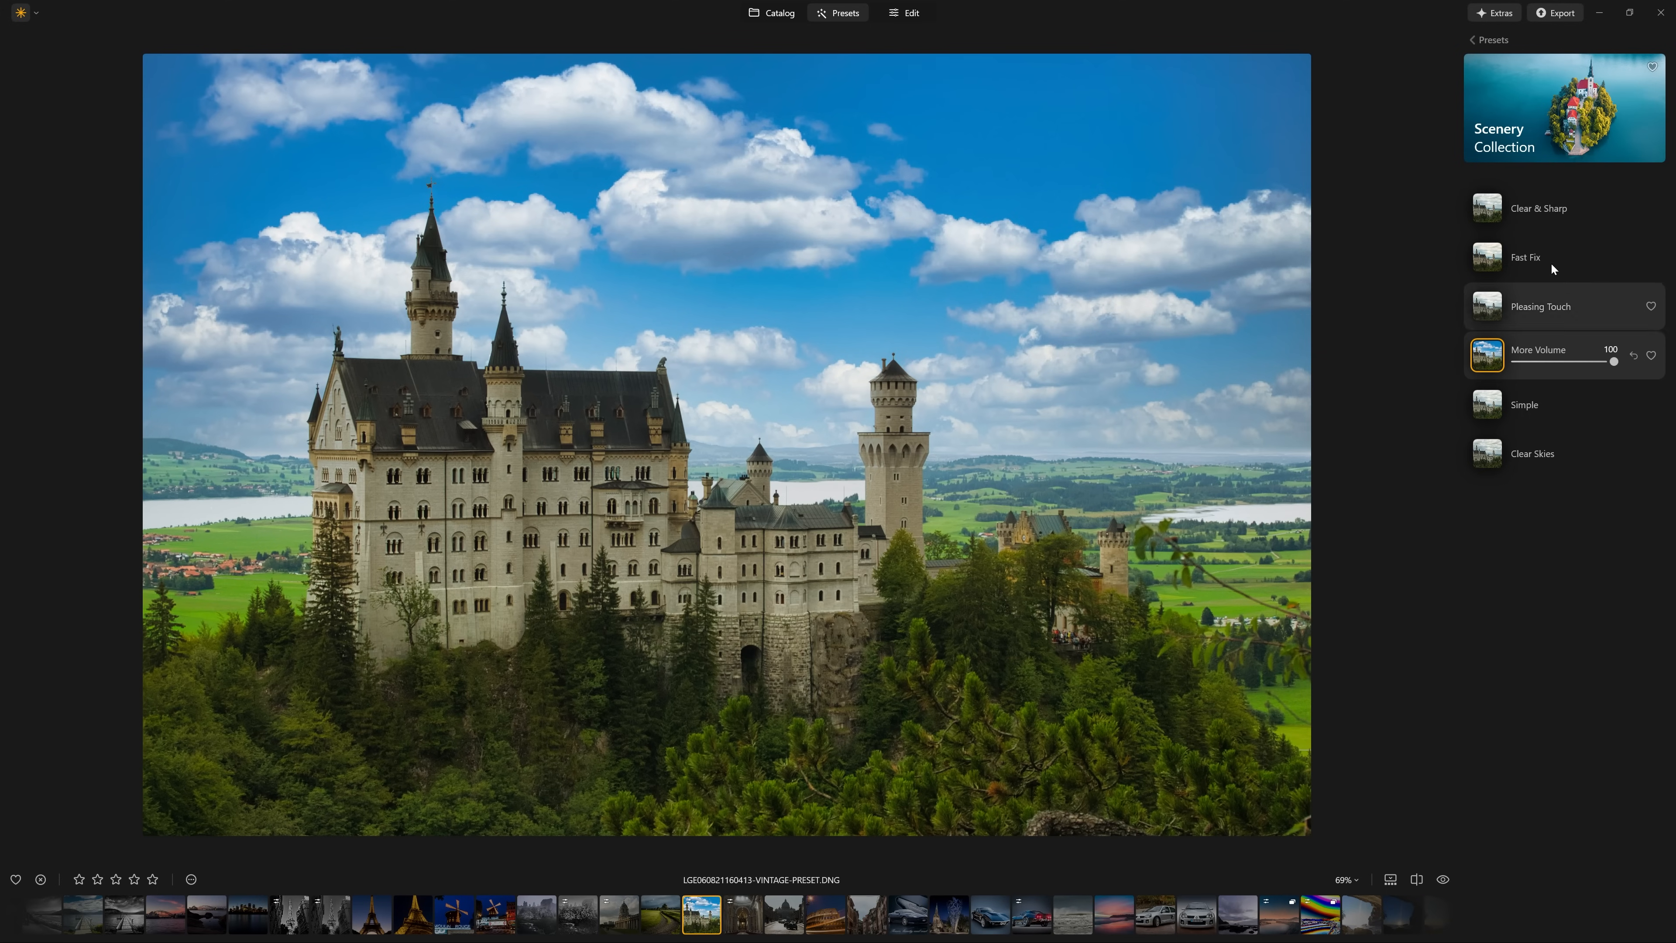
Step: Switch to editing the photo and compare it before and after, sweeping the divider across the castle to its main tower
left_click(885, 17)
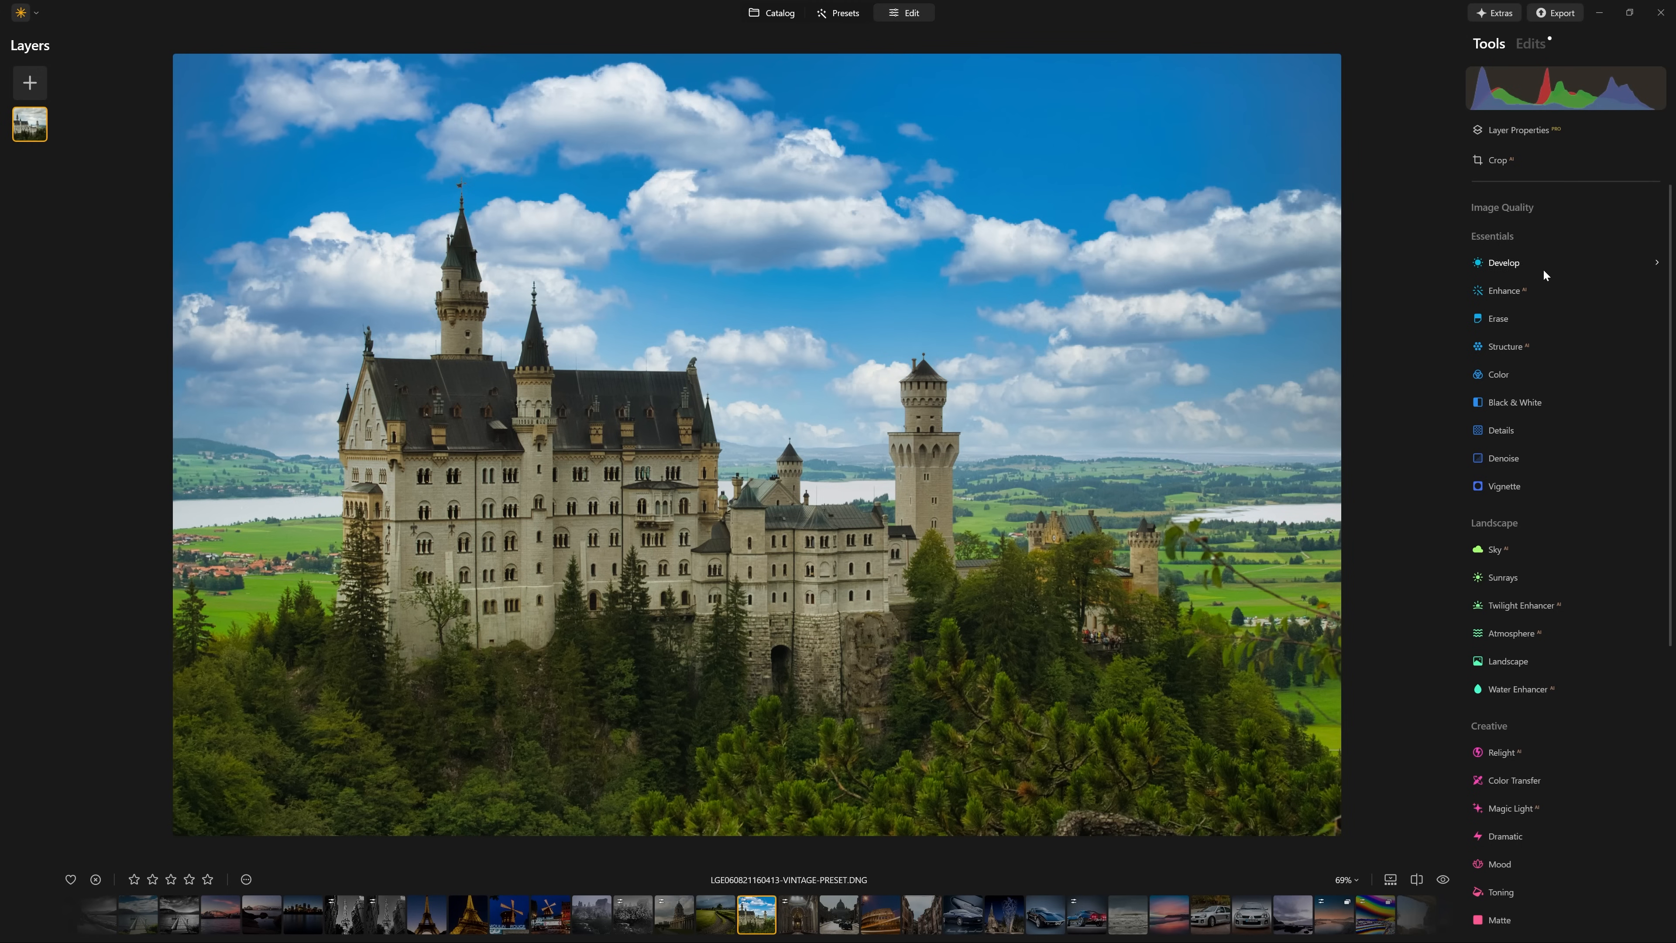
scroll(1577, 475, "down", 2)
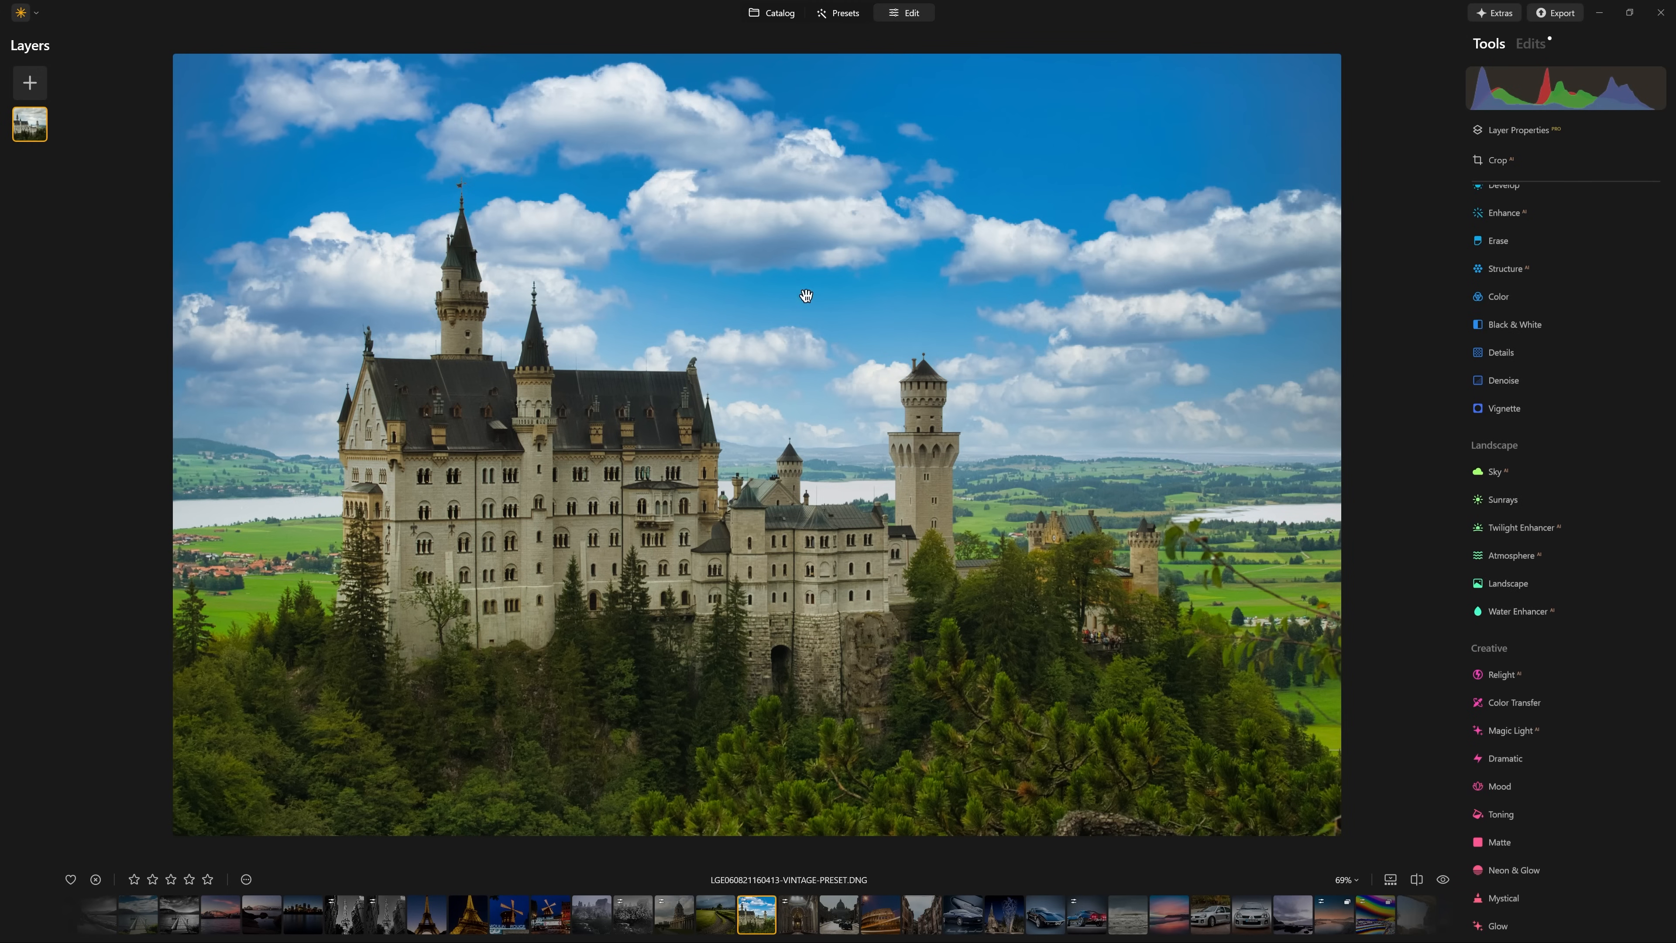
scroll(1584, 317, "up", 2)
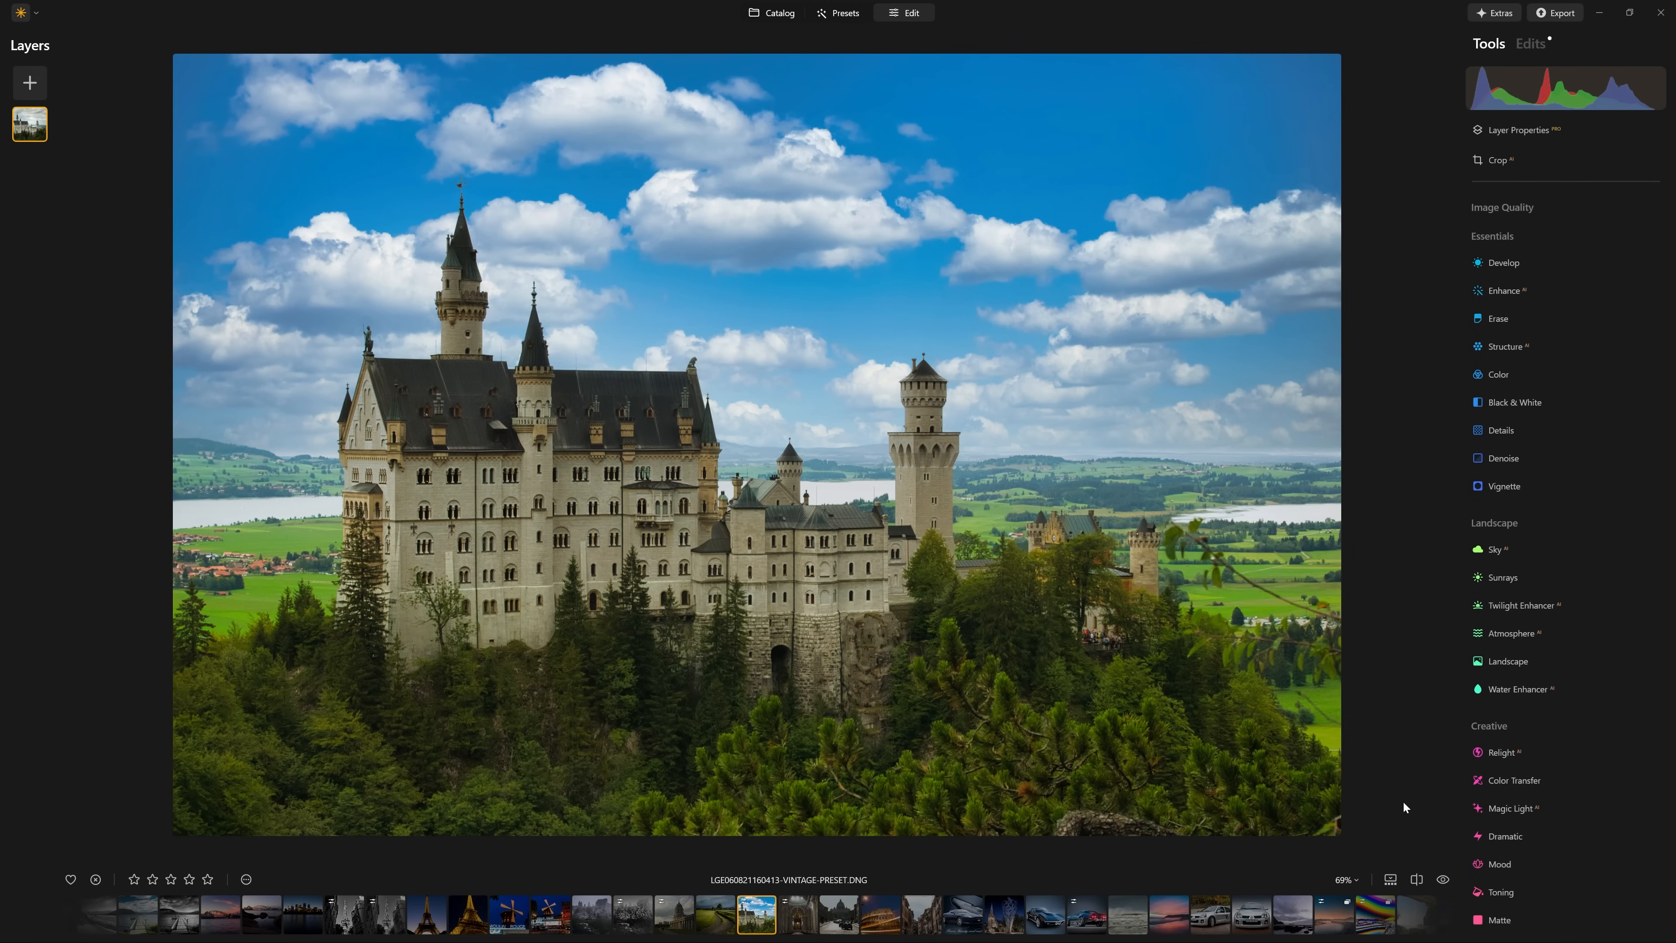
left_click(1417, 879)
left_click_drag(756, 446, 900, 445)
left_click_drag(825, 404, 492, 422)
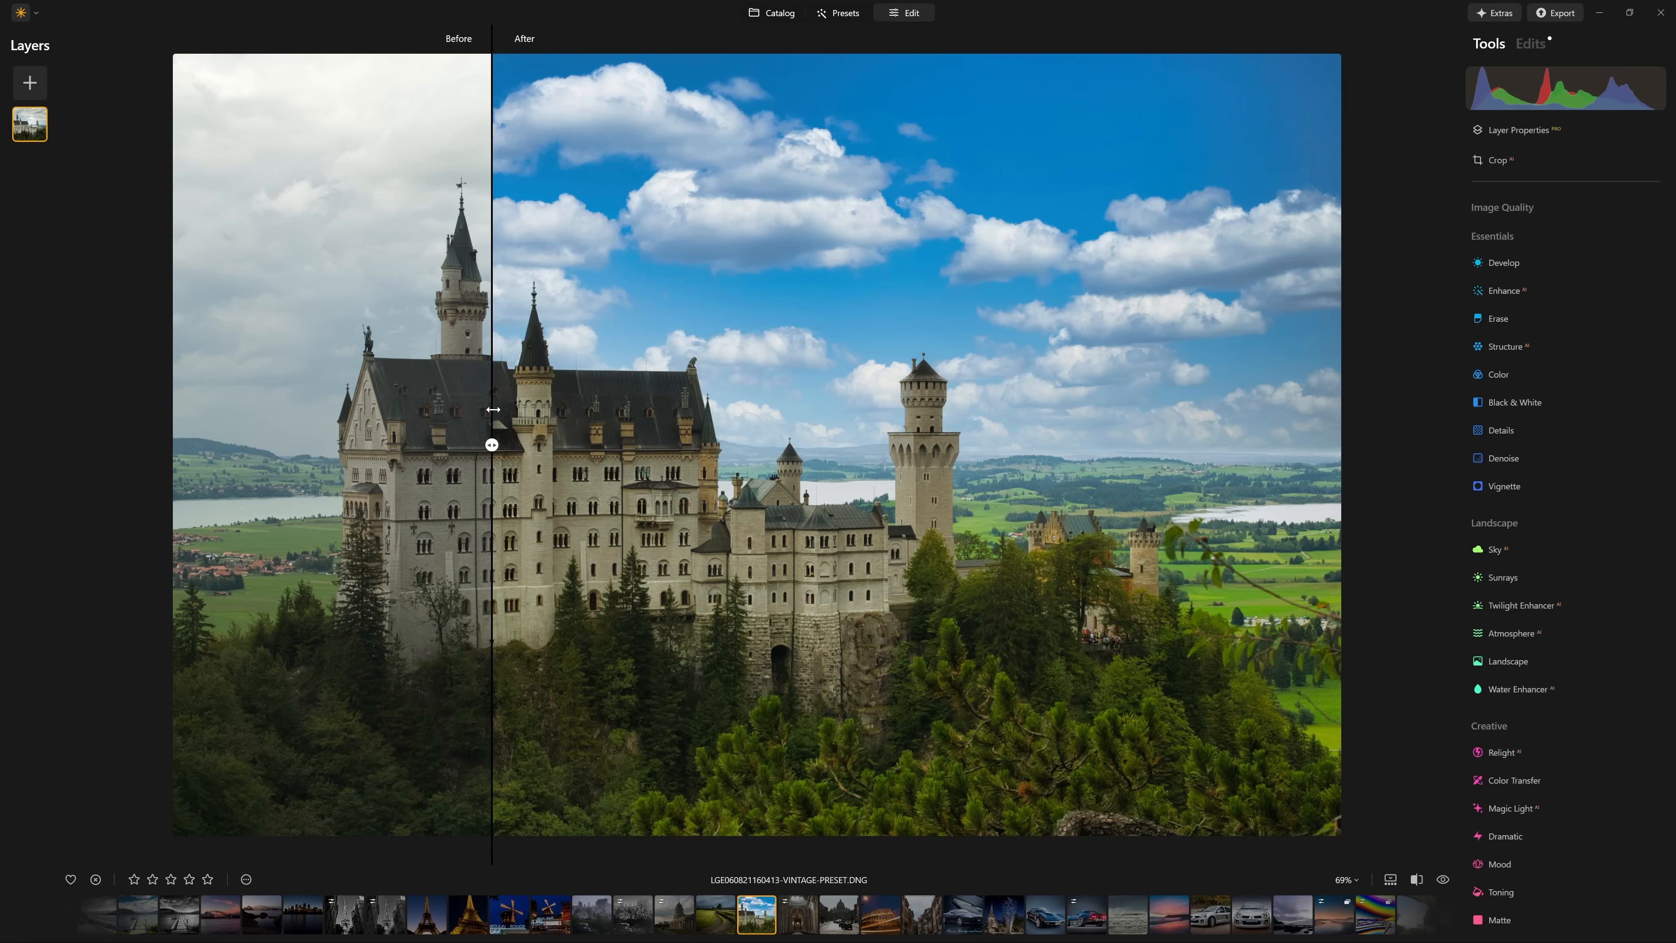
Step: List the edits the preset applied, expand the Sky edit and toggle its visibility to examine its effect
left_click(1528, 45)
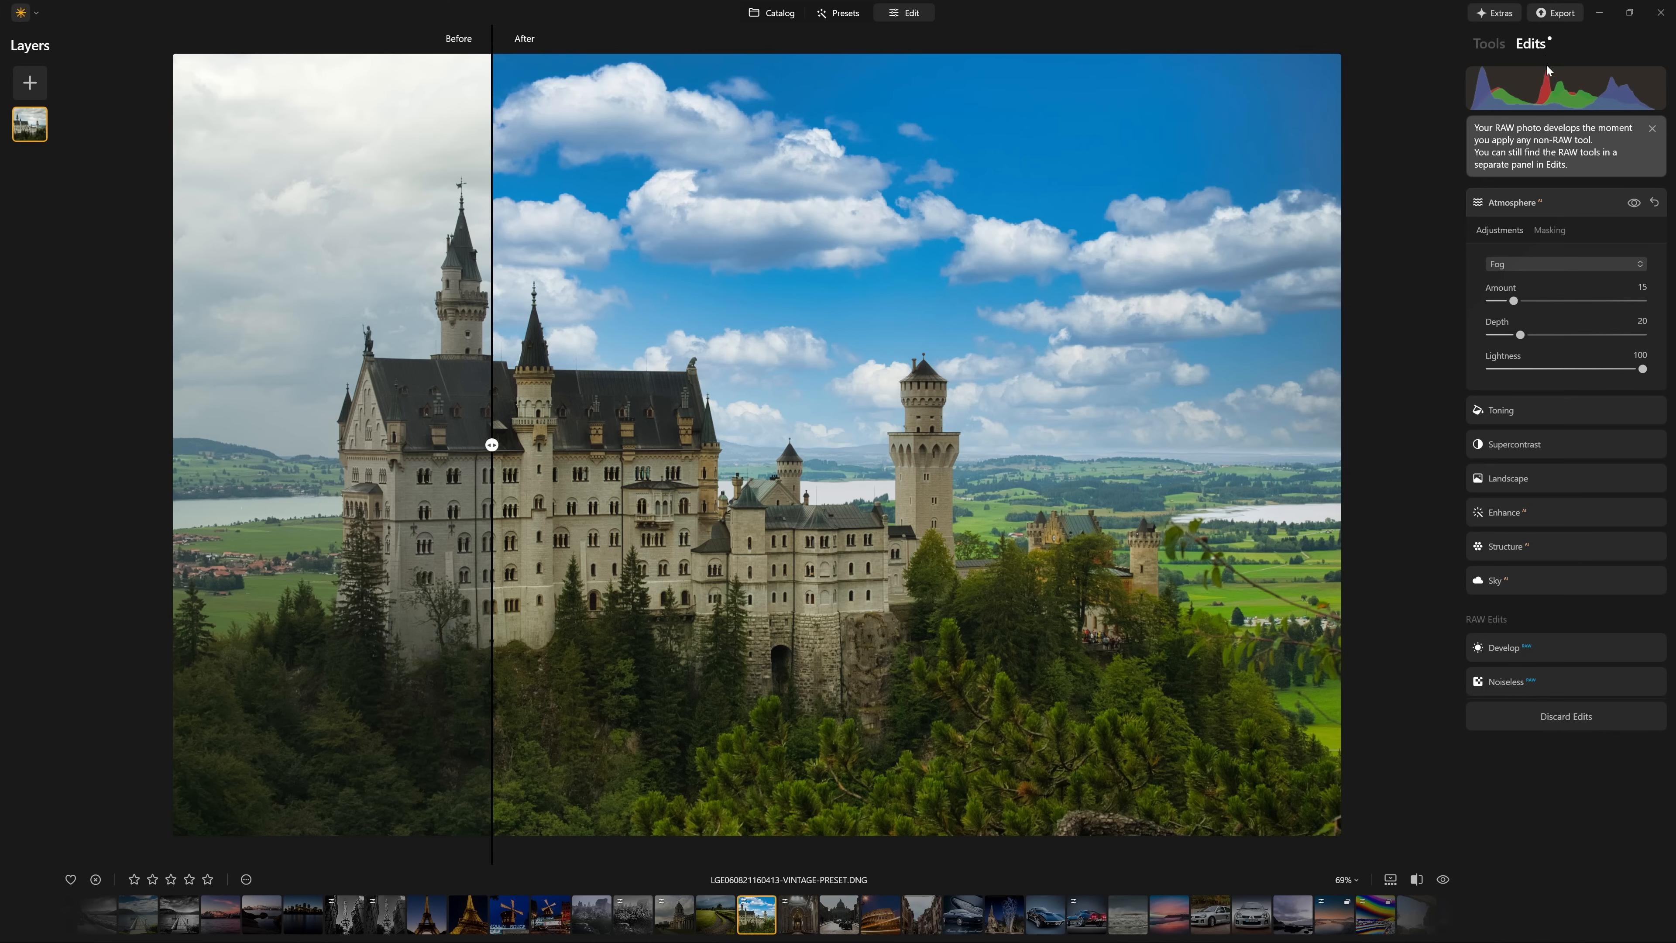
left_click(1555, 203)
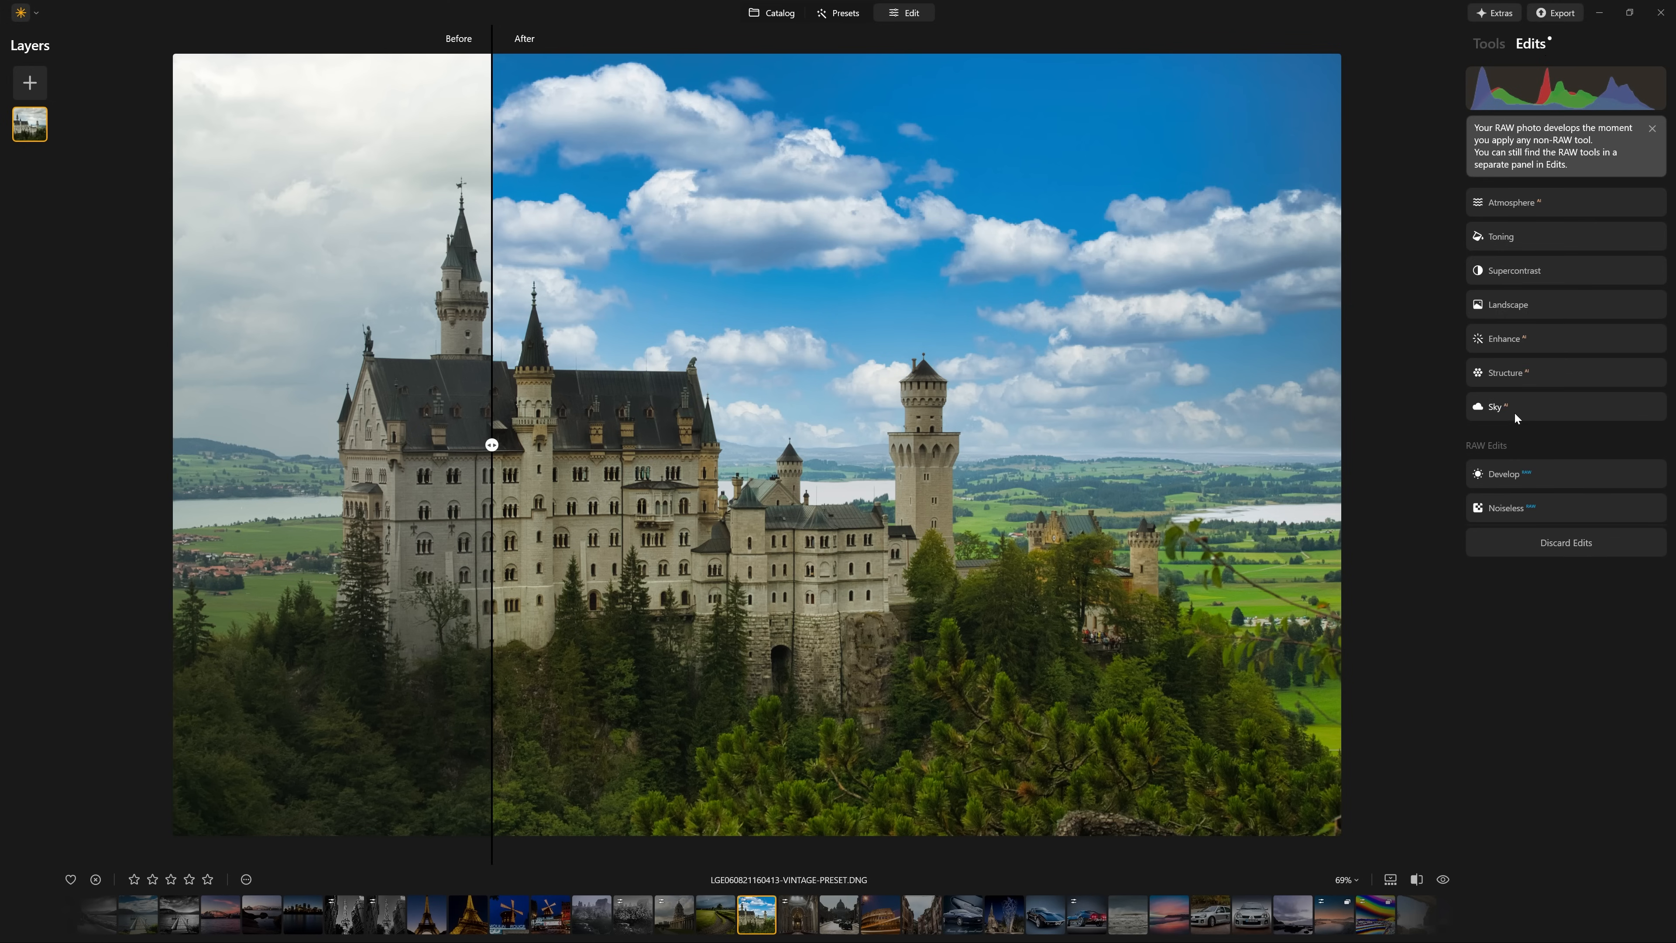
left_click(1535, 406)
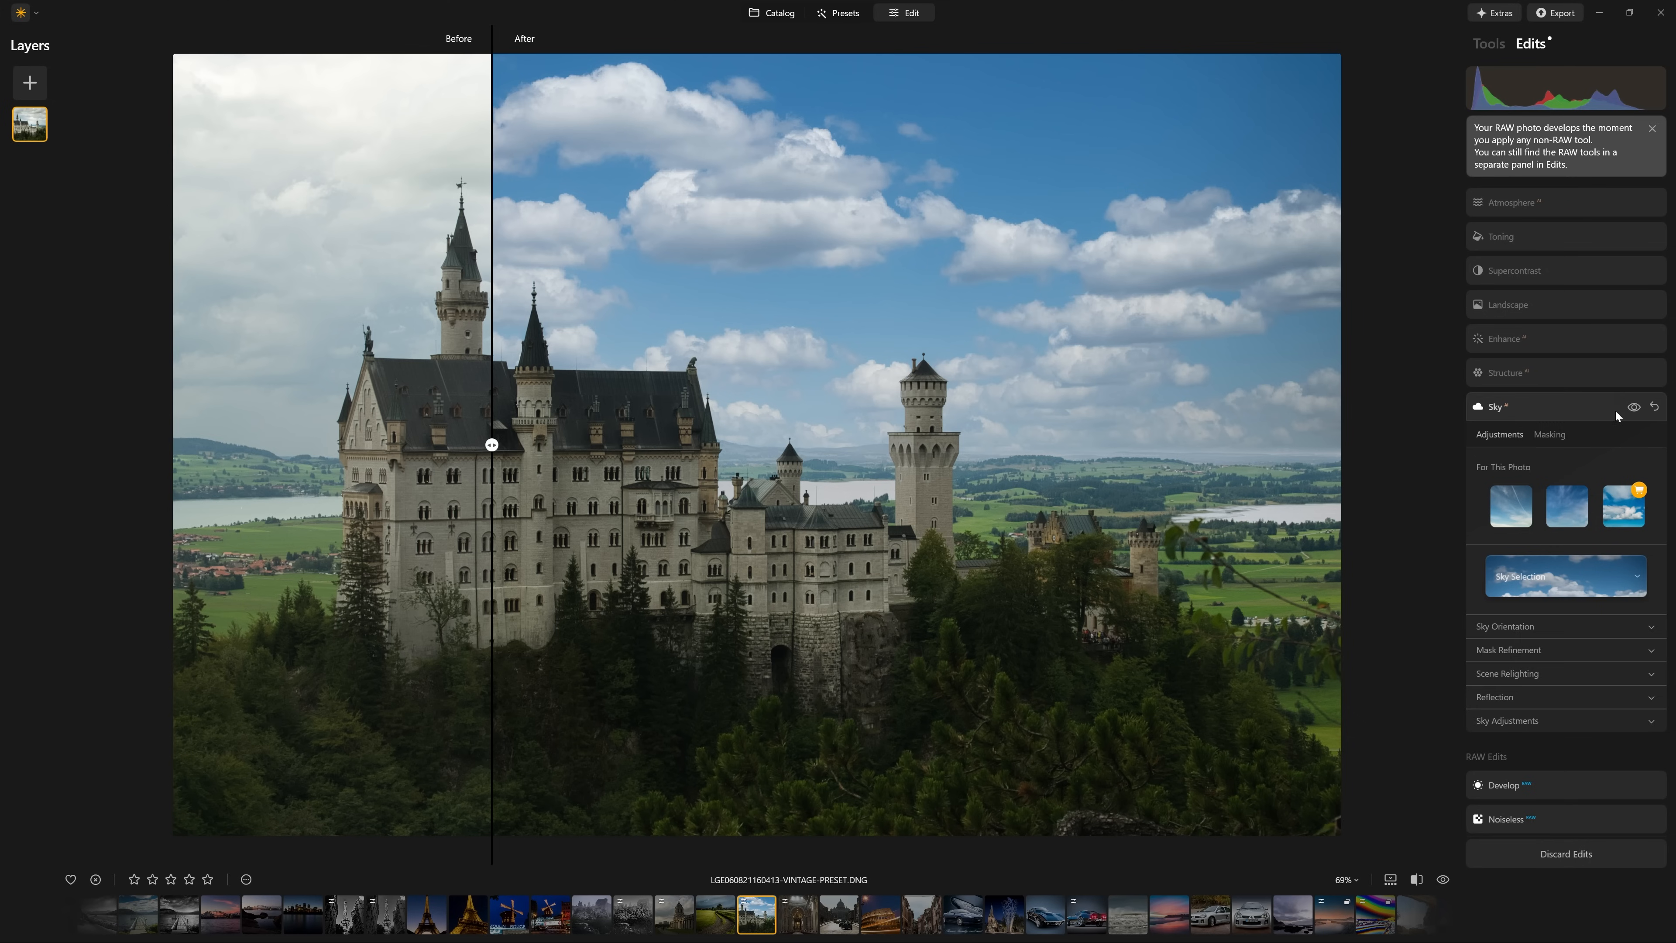
left_click(1640, 409)
left_click(1639, 408)
left_click(1639, 409)
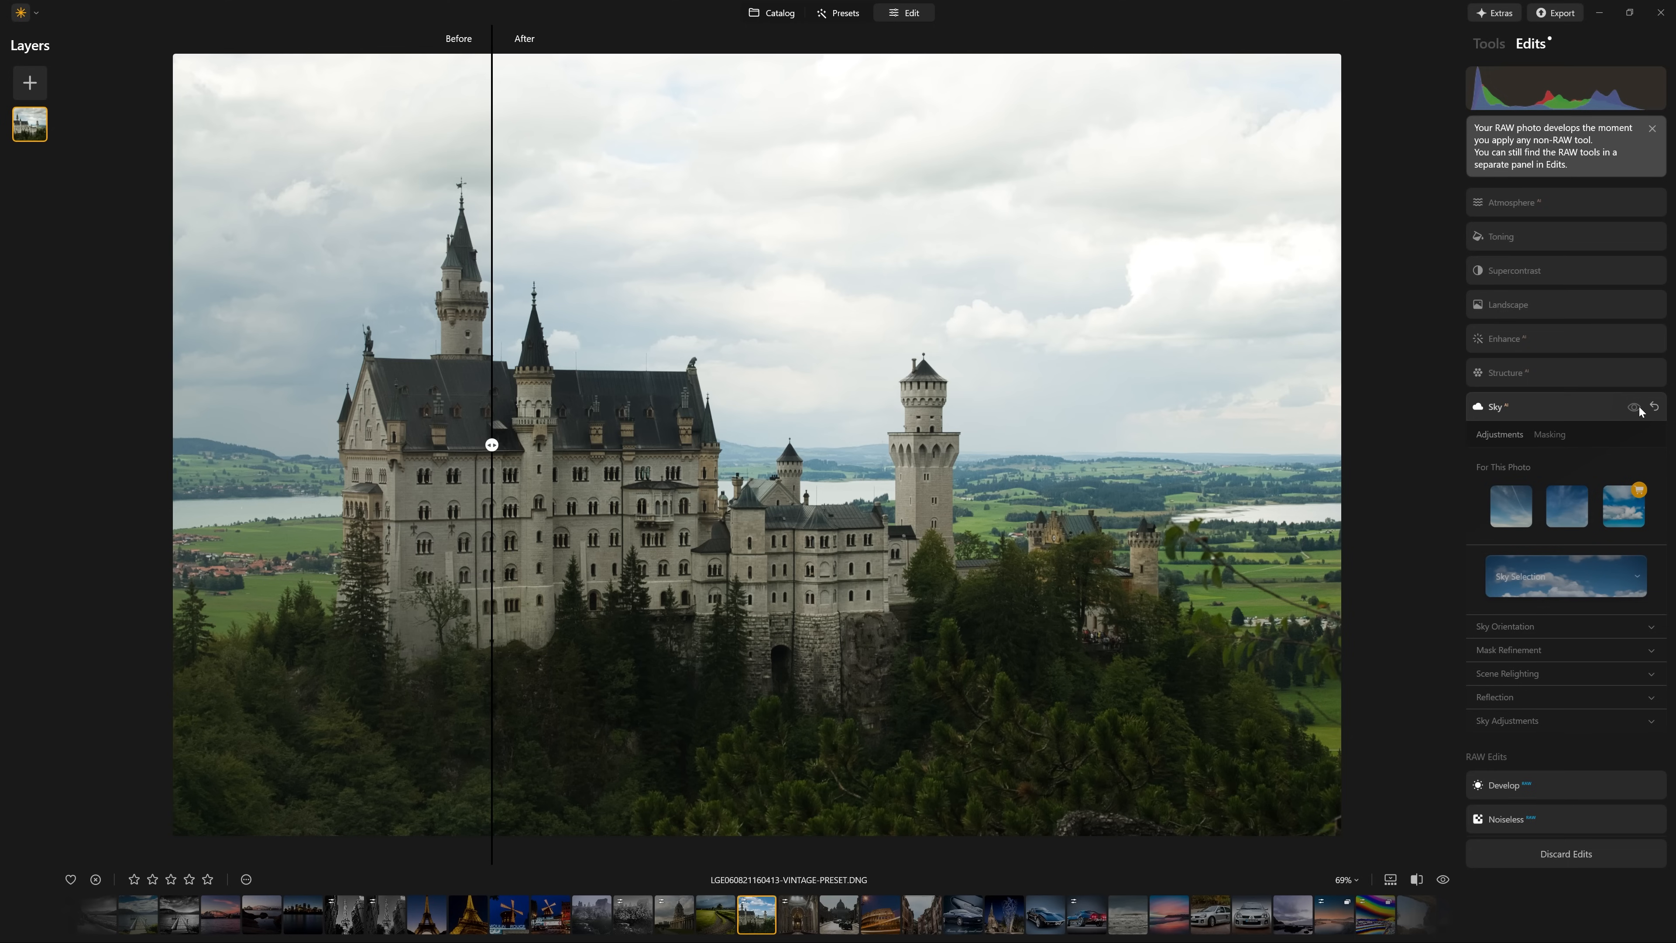
left_click(1639, 409)
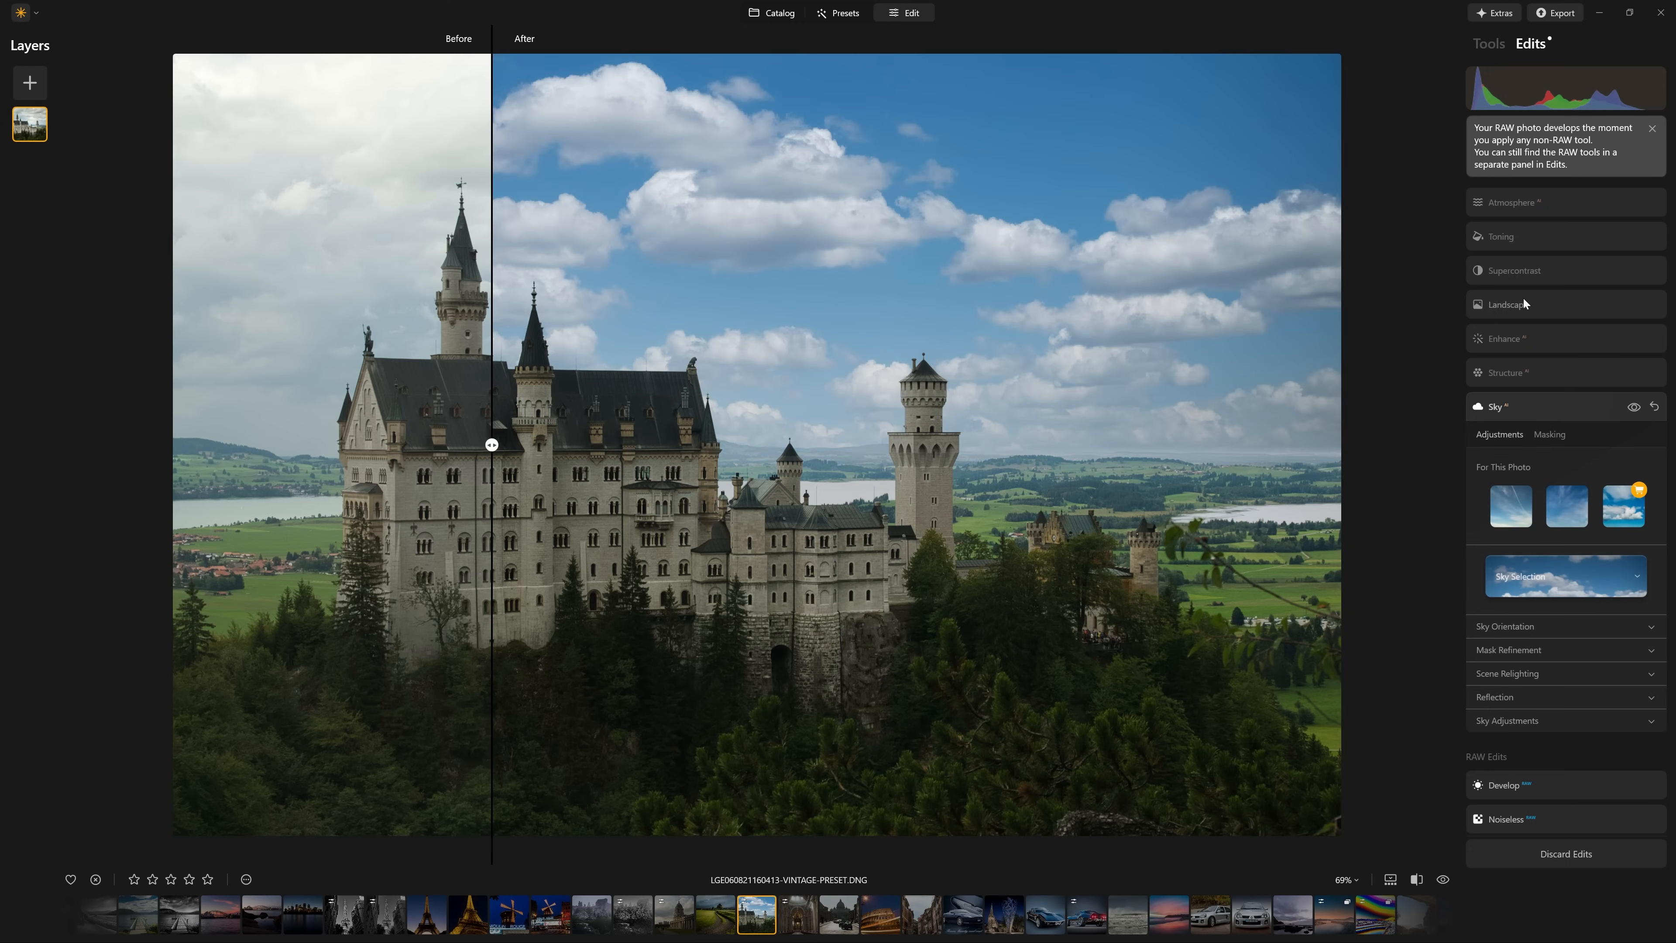
Step: Step through the remaining edits from Structure up to Atmosphere to examine the settings of each one
left_click(1521, 377)
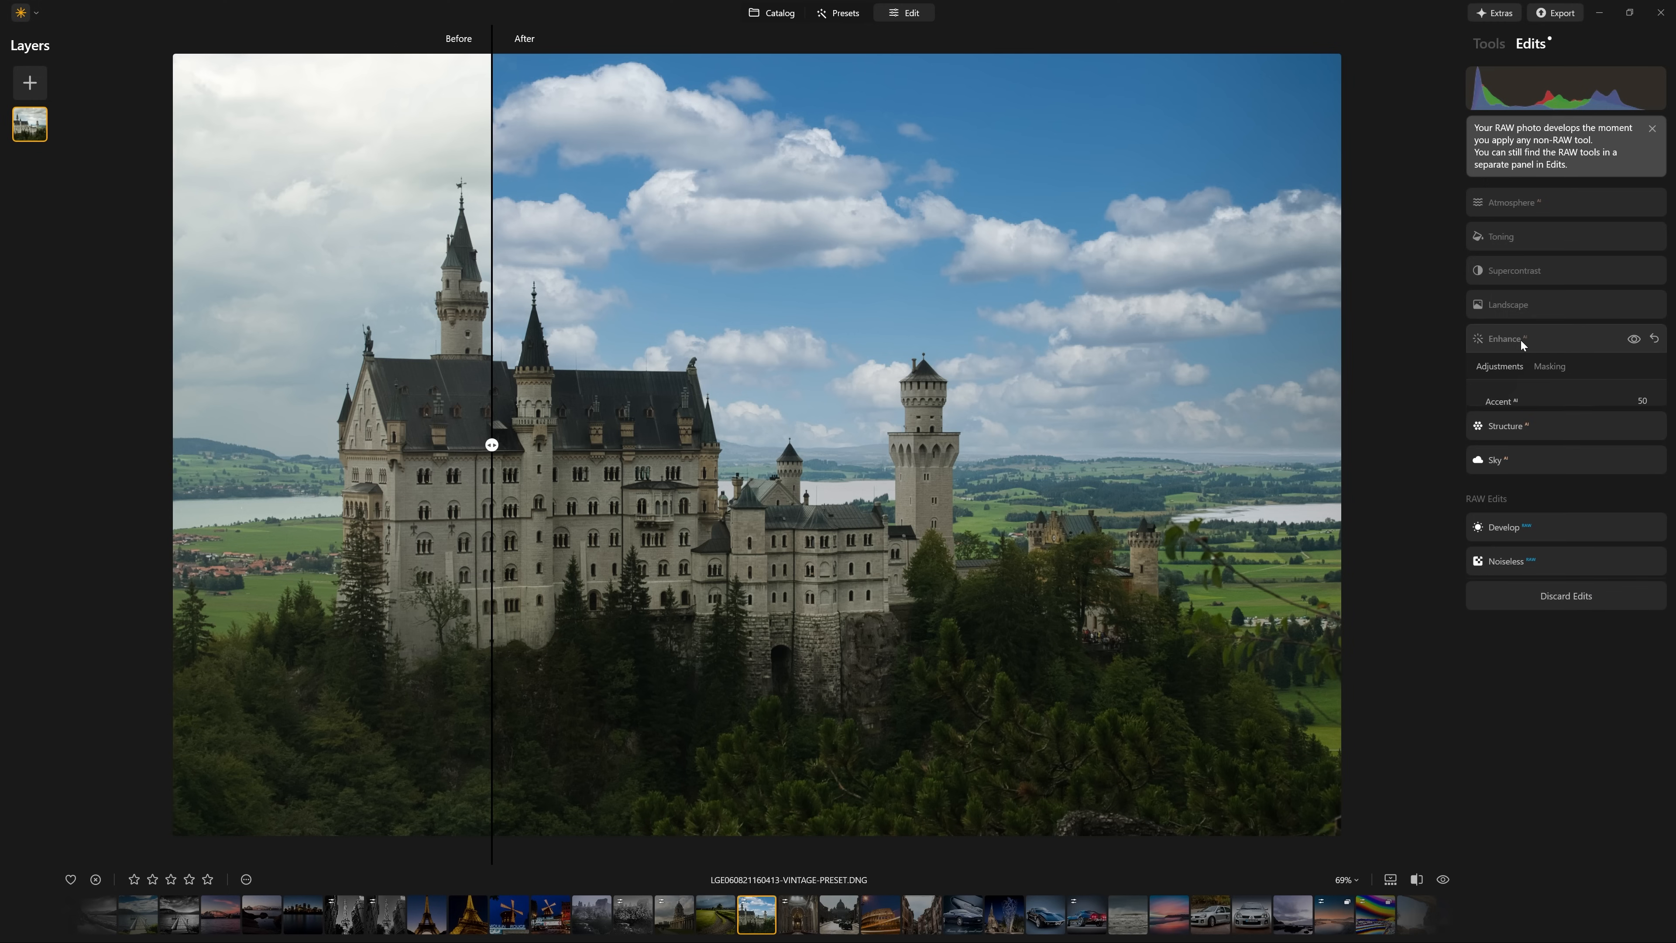
left_click(1525, 306)
left_click(1527, 281)
left_click(1551, 214)
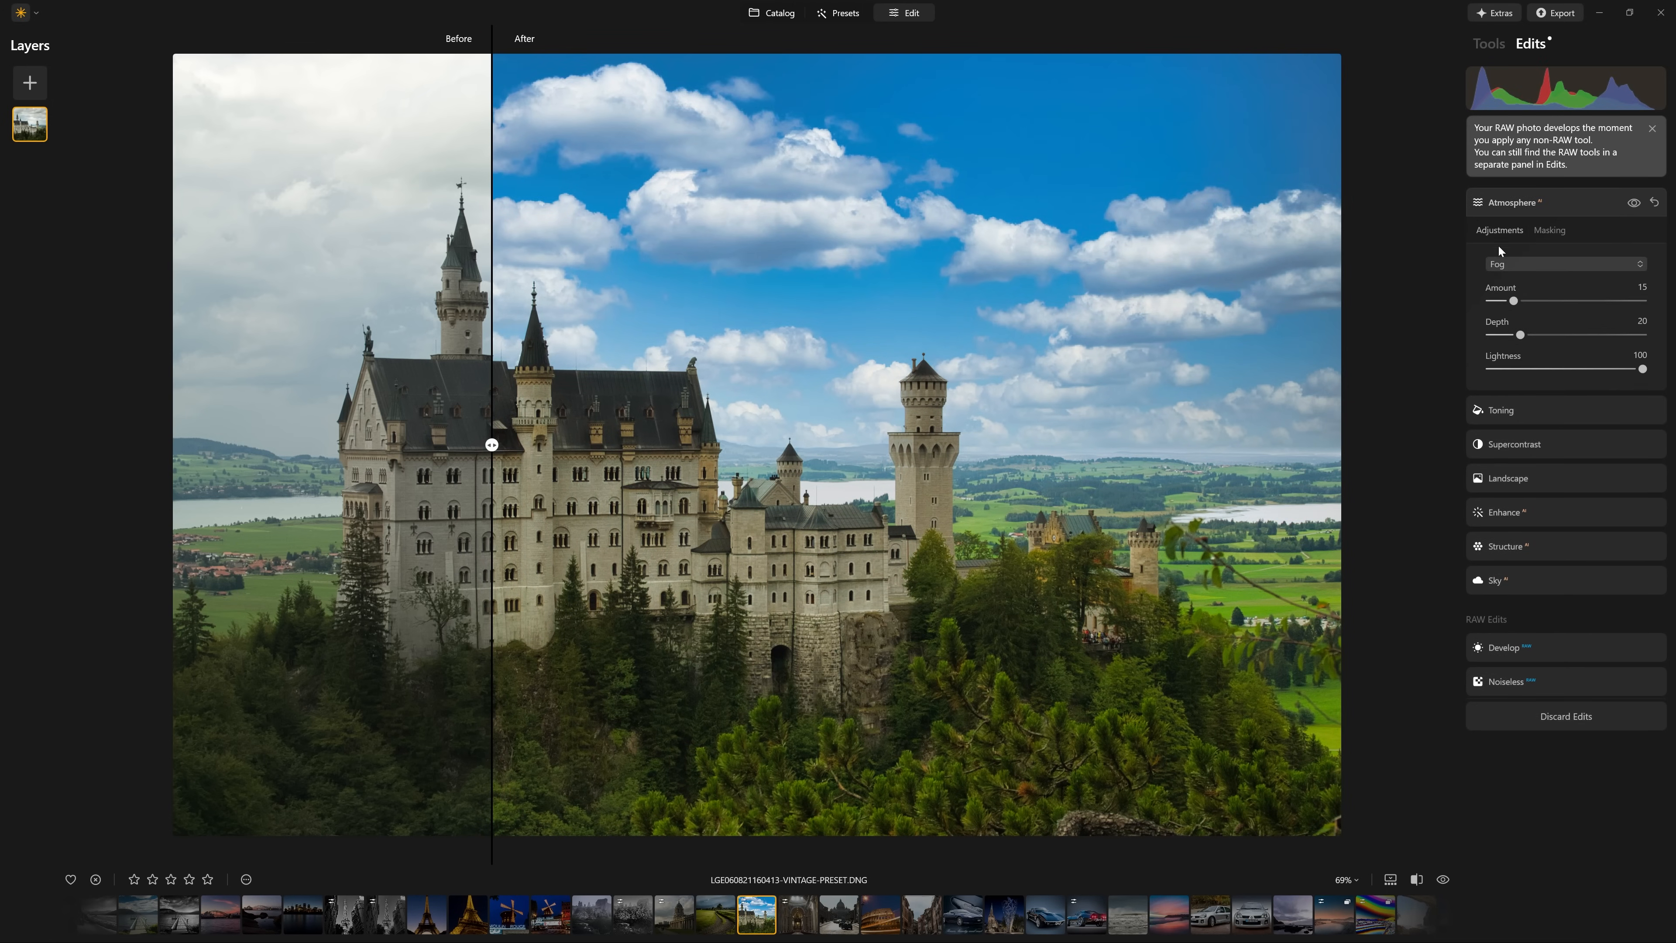
Step: Return to the presets and apply Long Exposure from the Easy Landscapes collection to the castle photo
left_click(833, 13)
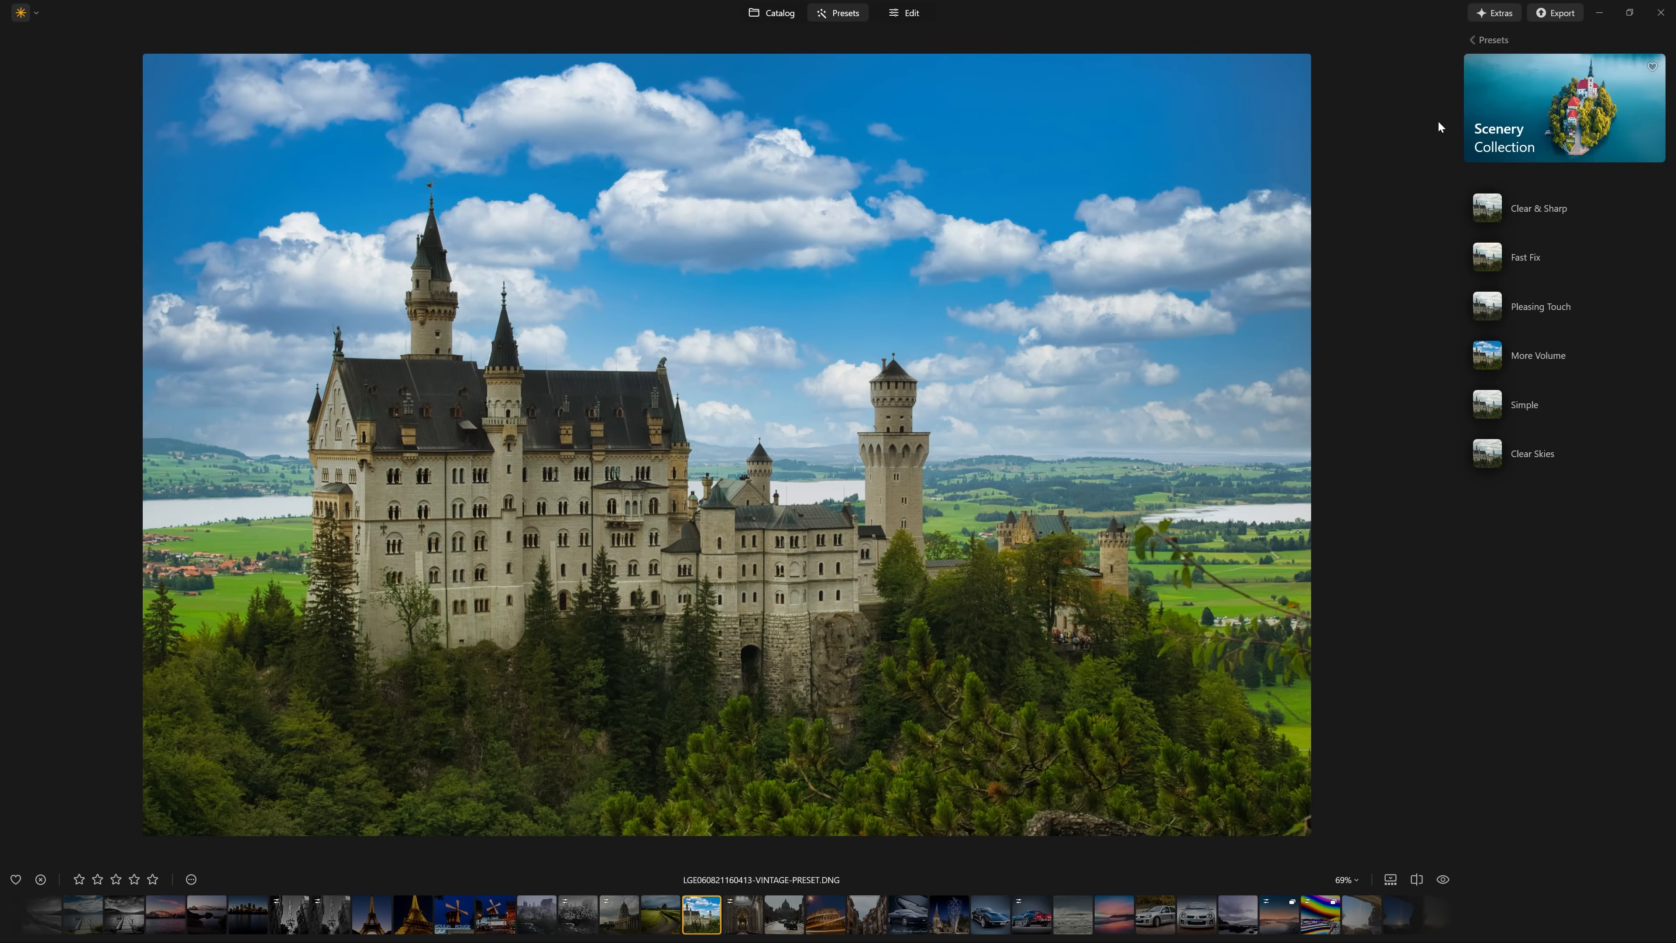
left_click(1480, 41)
left_click(1511, 462)
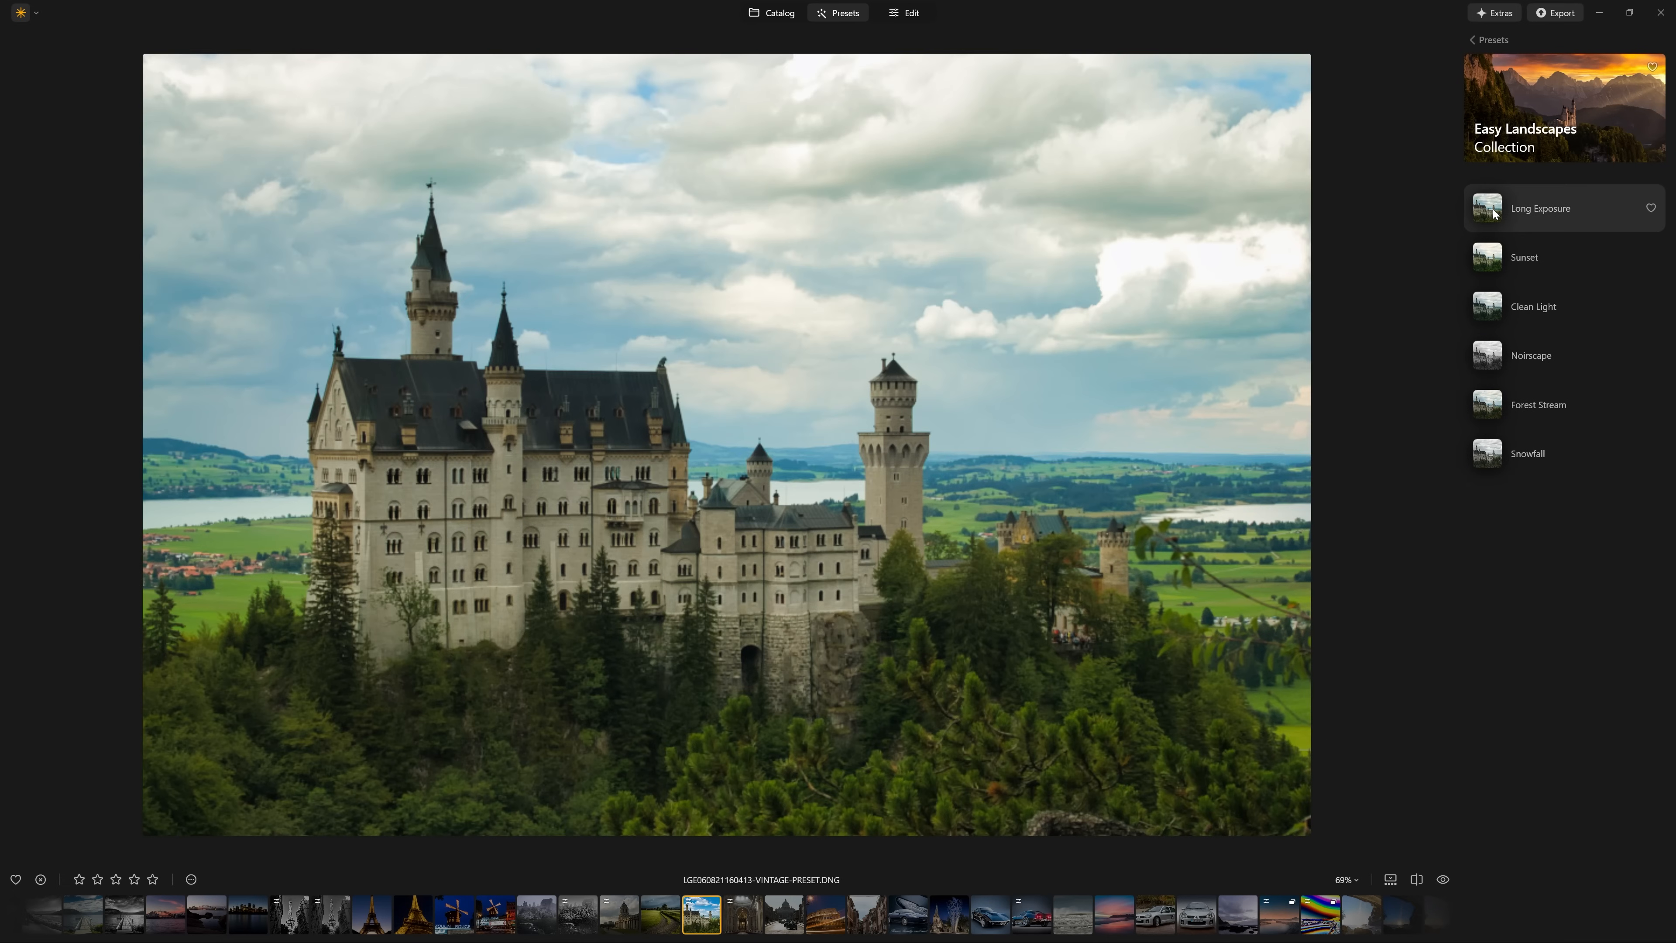
left_click(1493, 210)
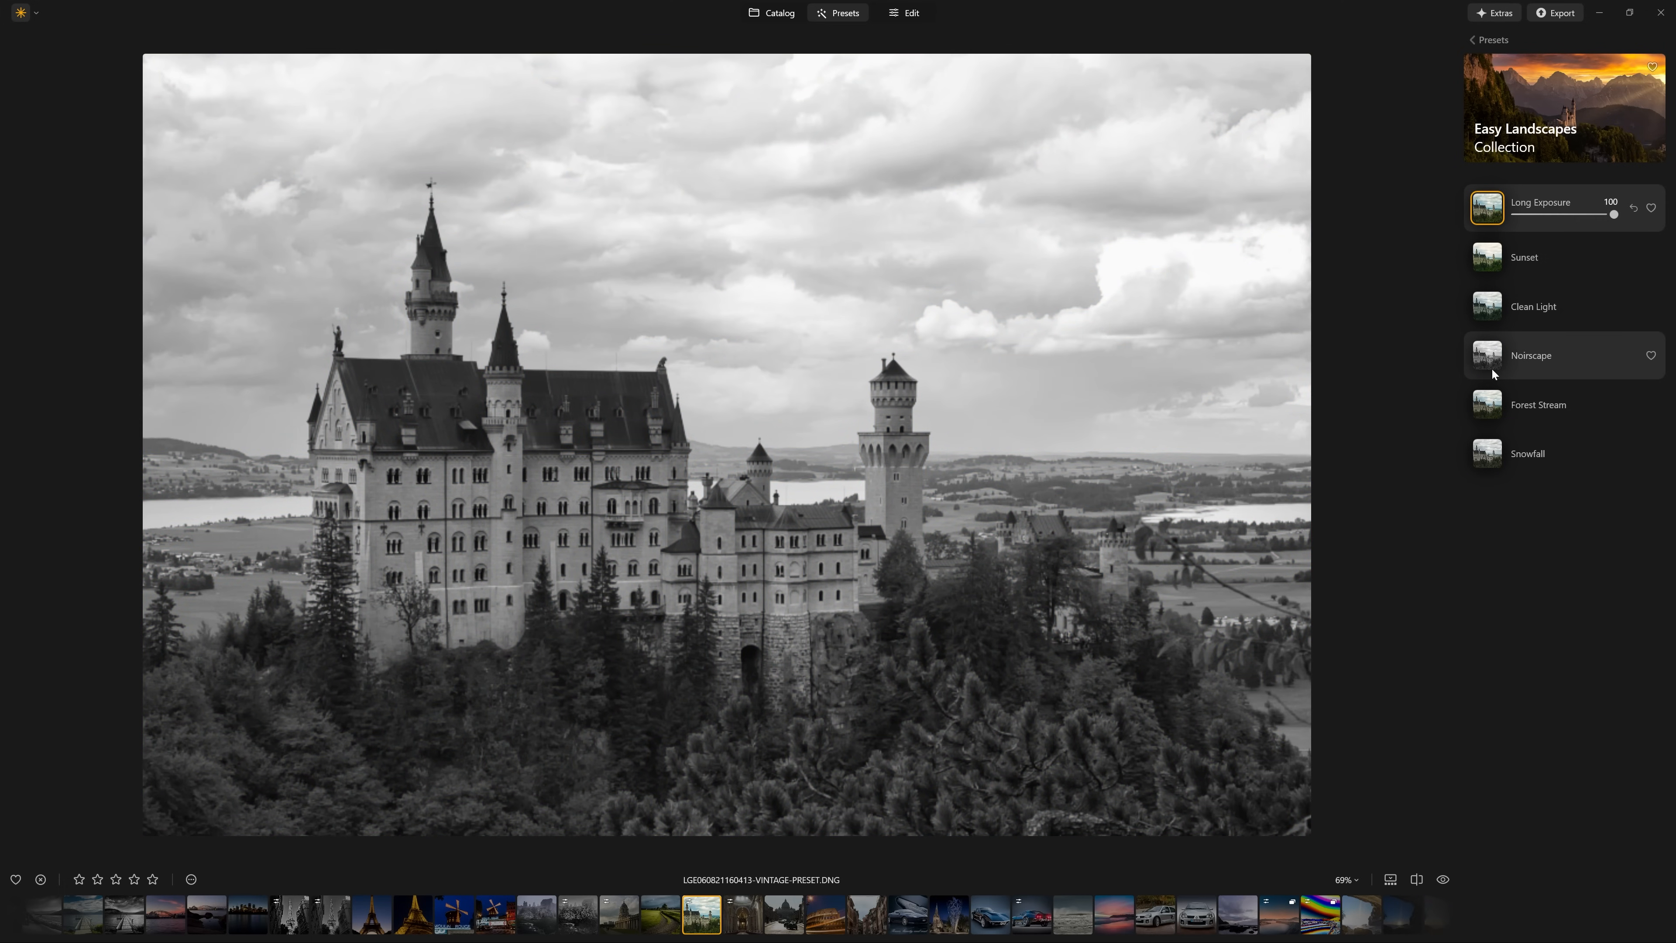
Step: Alternate between the Snowfall and Long Exposure presets to compare them, finishing with Long Exposure applied
left_click(1497, 464)
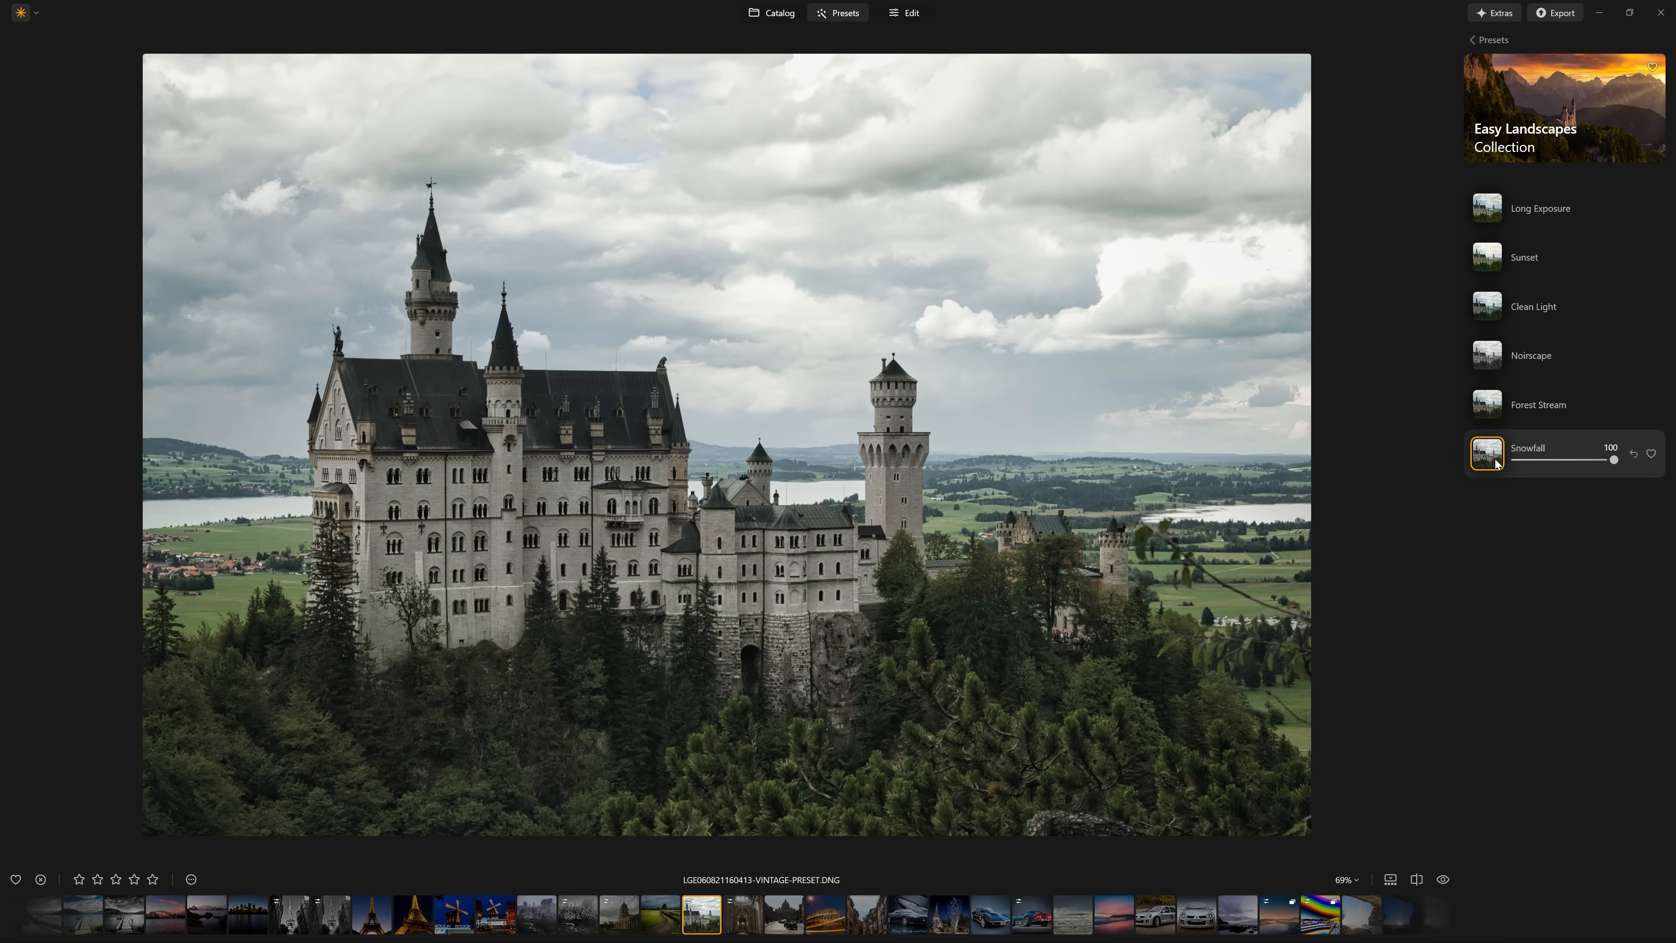
left_click(1484, 206)
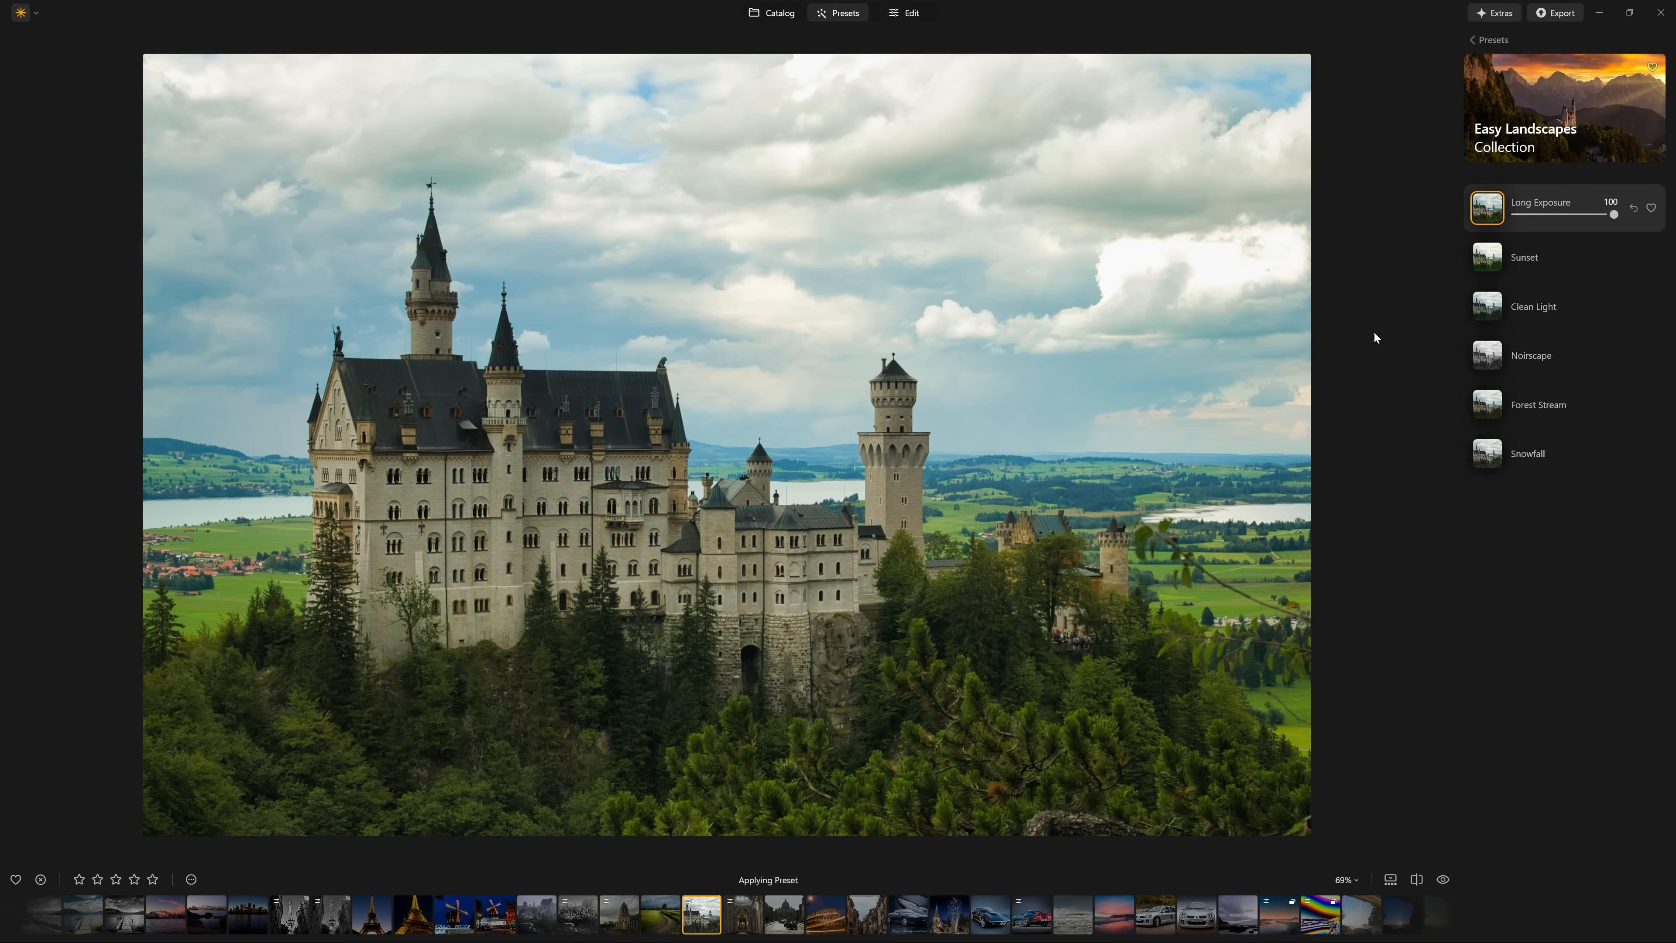
left_click(1486, 456)
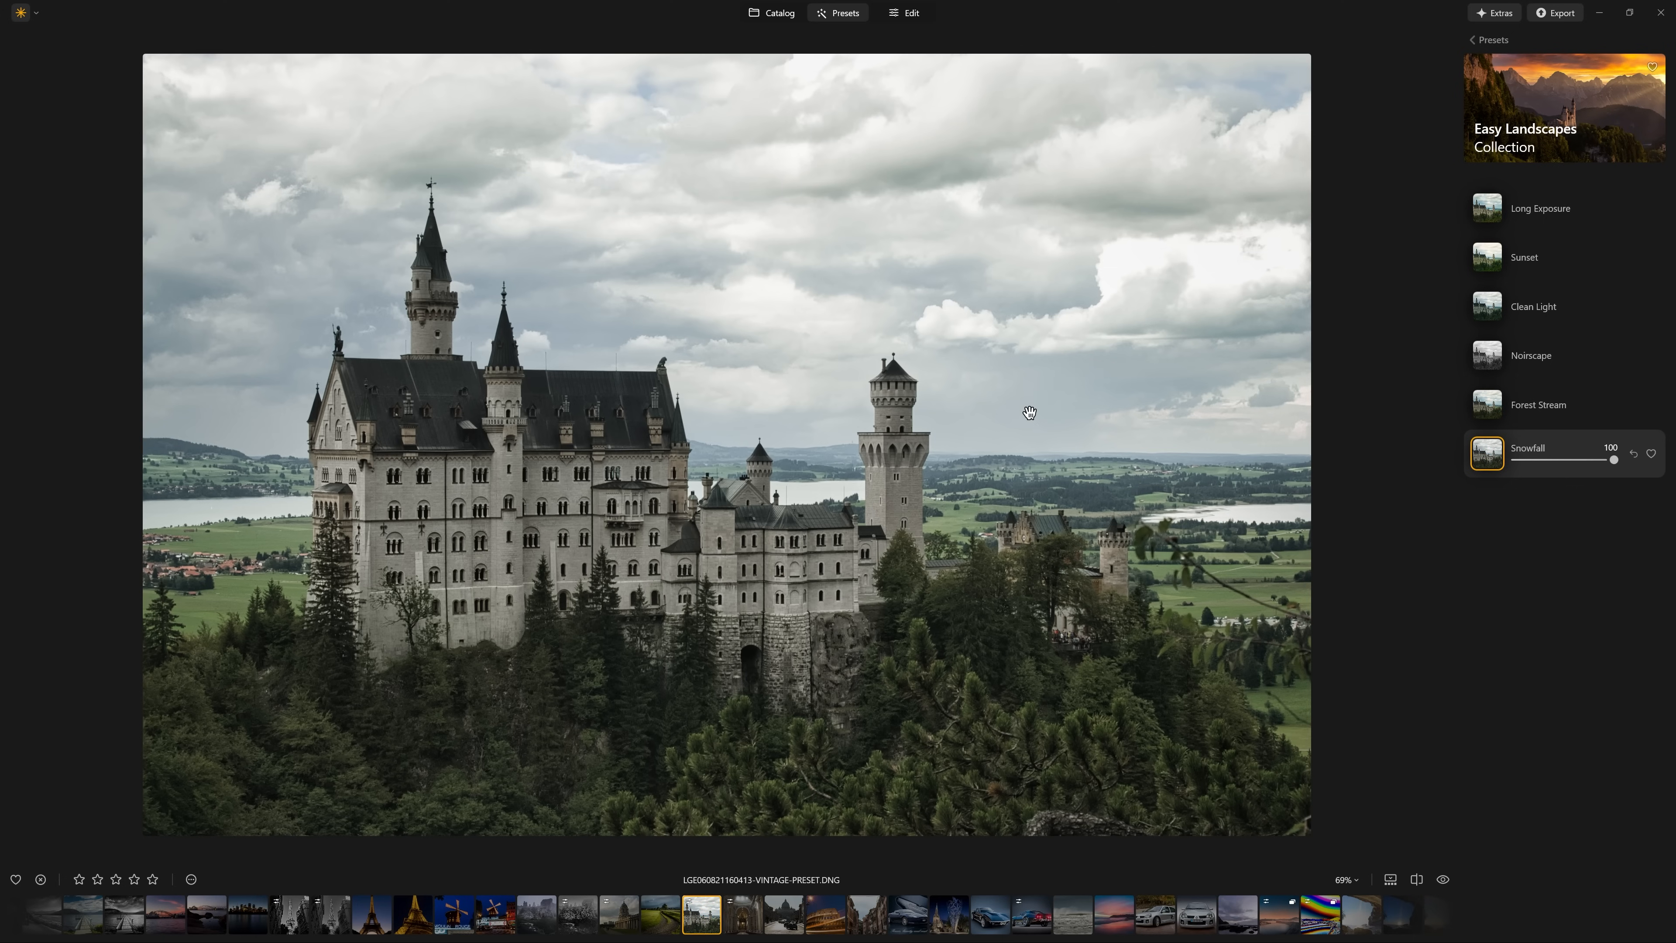
left_click(1487, 207)
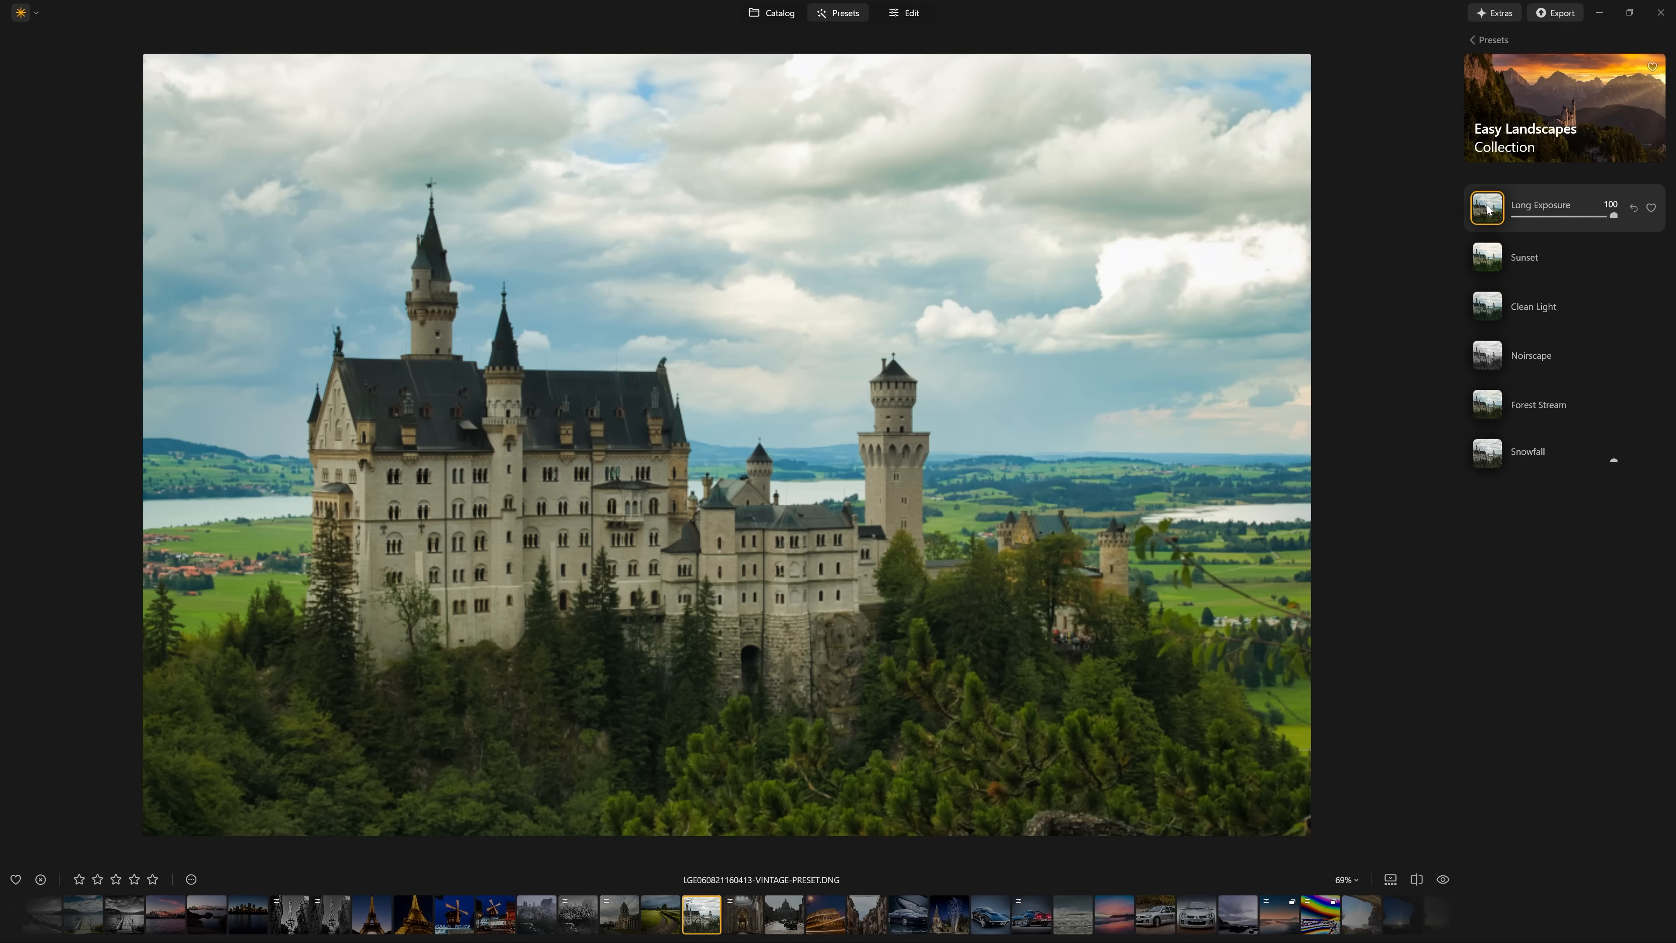
Step: Switch to editing, list the edits made by the preset and collapse the Vignette edit
left_click(907, 14)
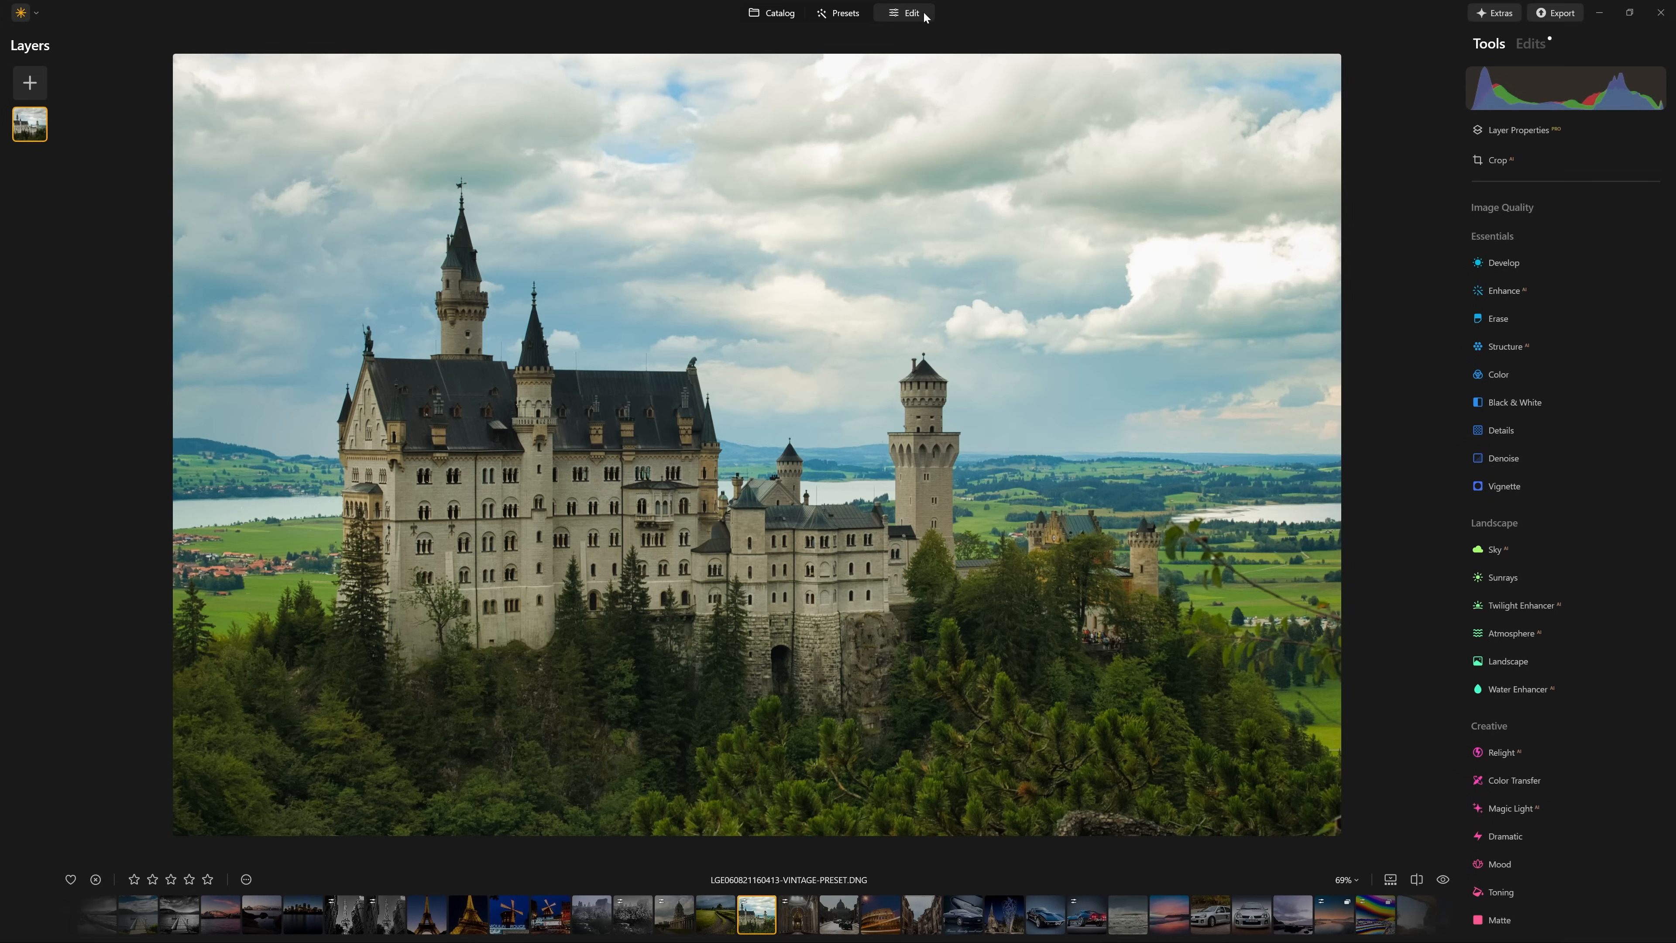
left_click(1529, 44)
left_click(1559, 206)
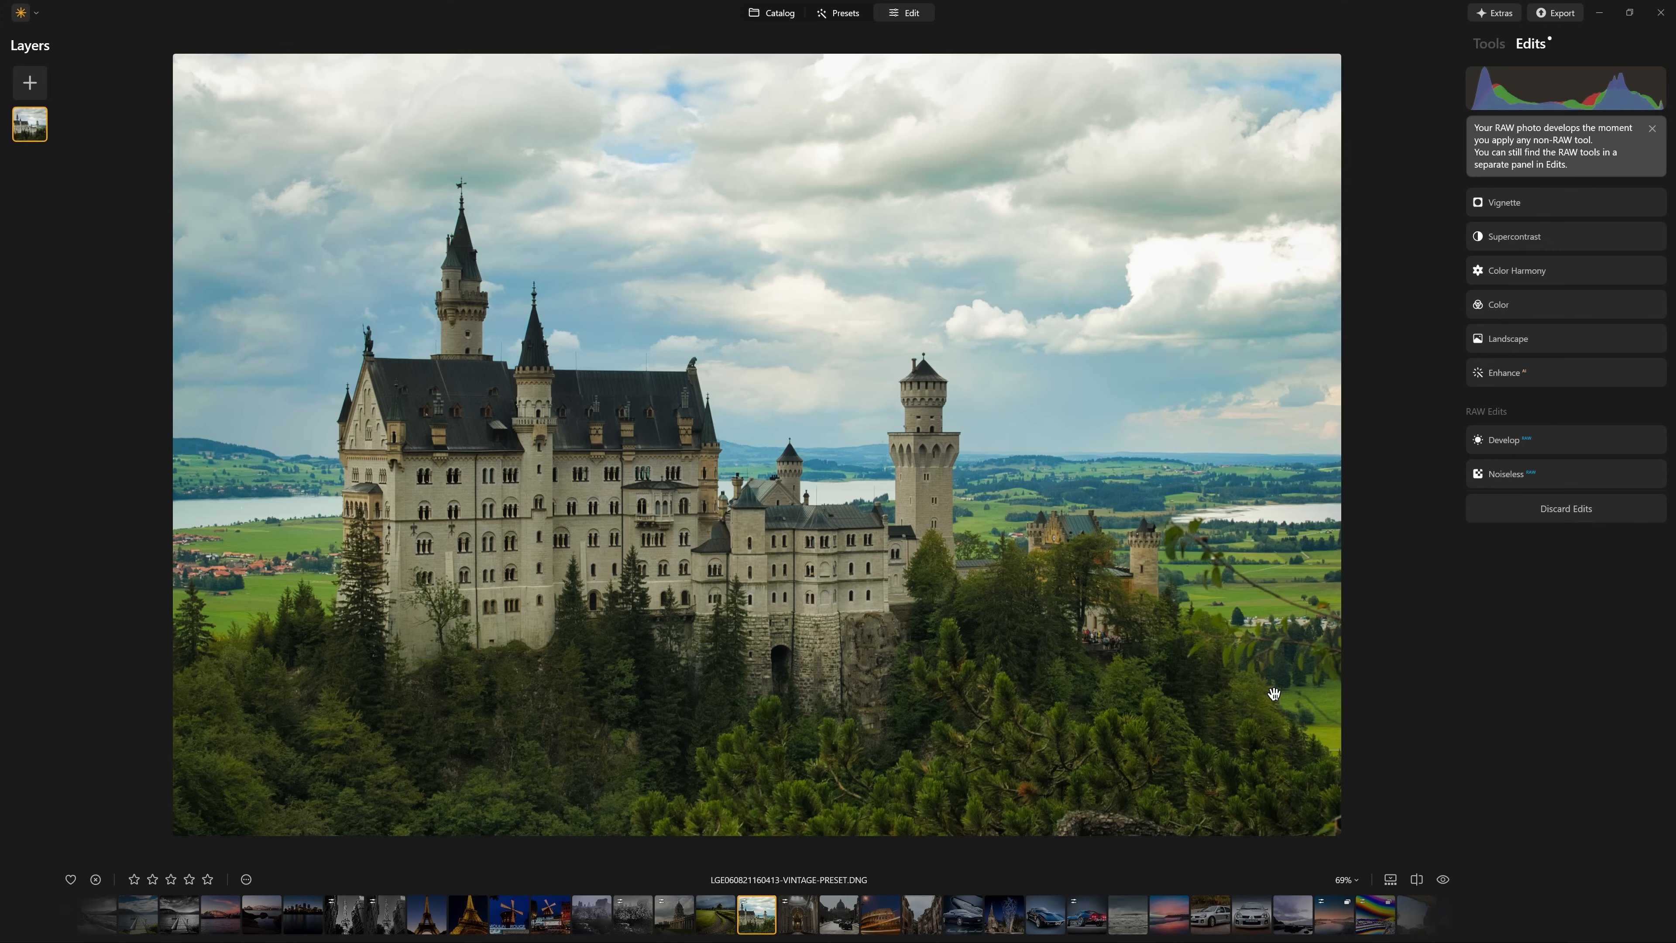
Step: Toggle repeatedly between the original and the edited photo to compare them
left_click(1443, 878)
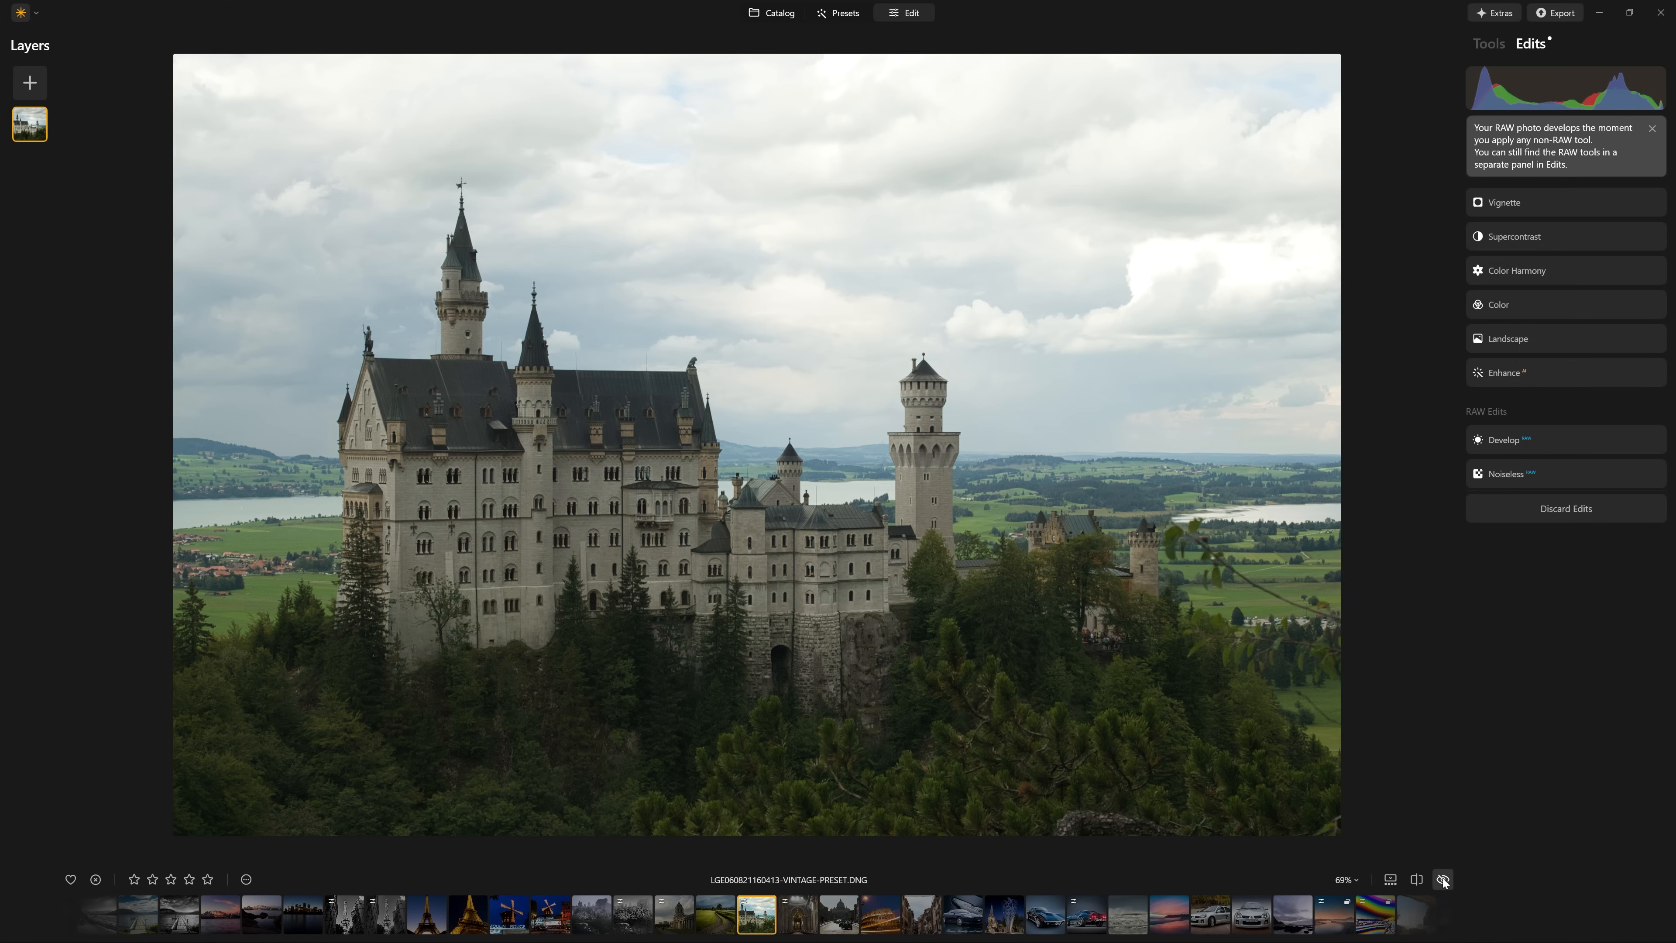
left_click(1443, 879)
left_click(1443, 879)
left_click(1443, 878)
left_click(1443, 879)
left_click(1443, 879)
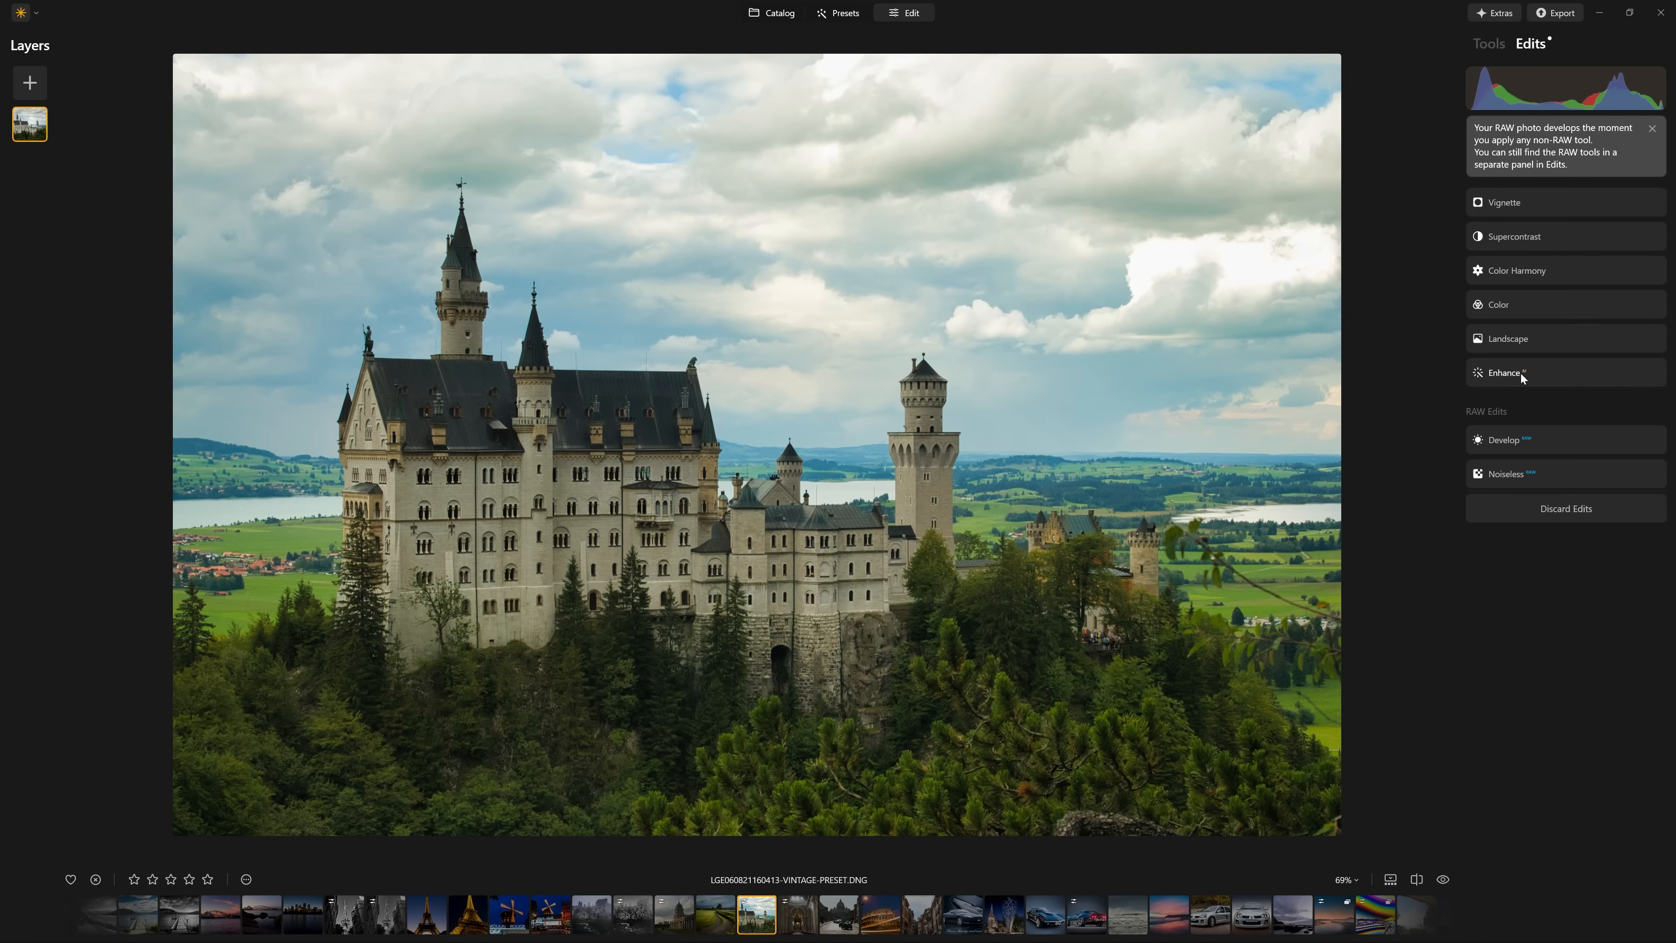
Step: Expand the Enhance and Landscape edits in turn to examine their adjustment settings
left_click(1568, 373)
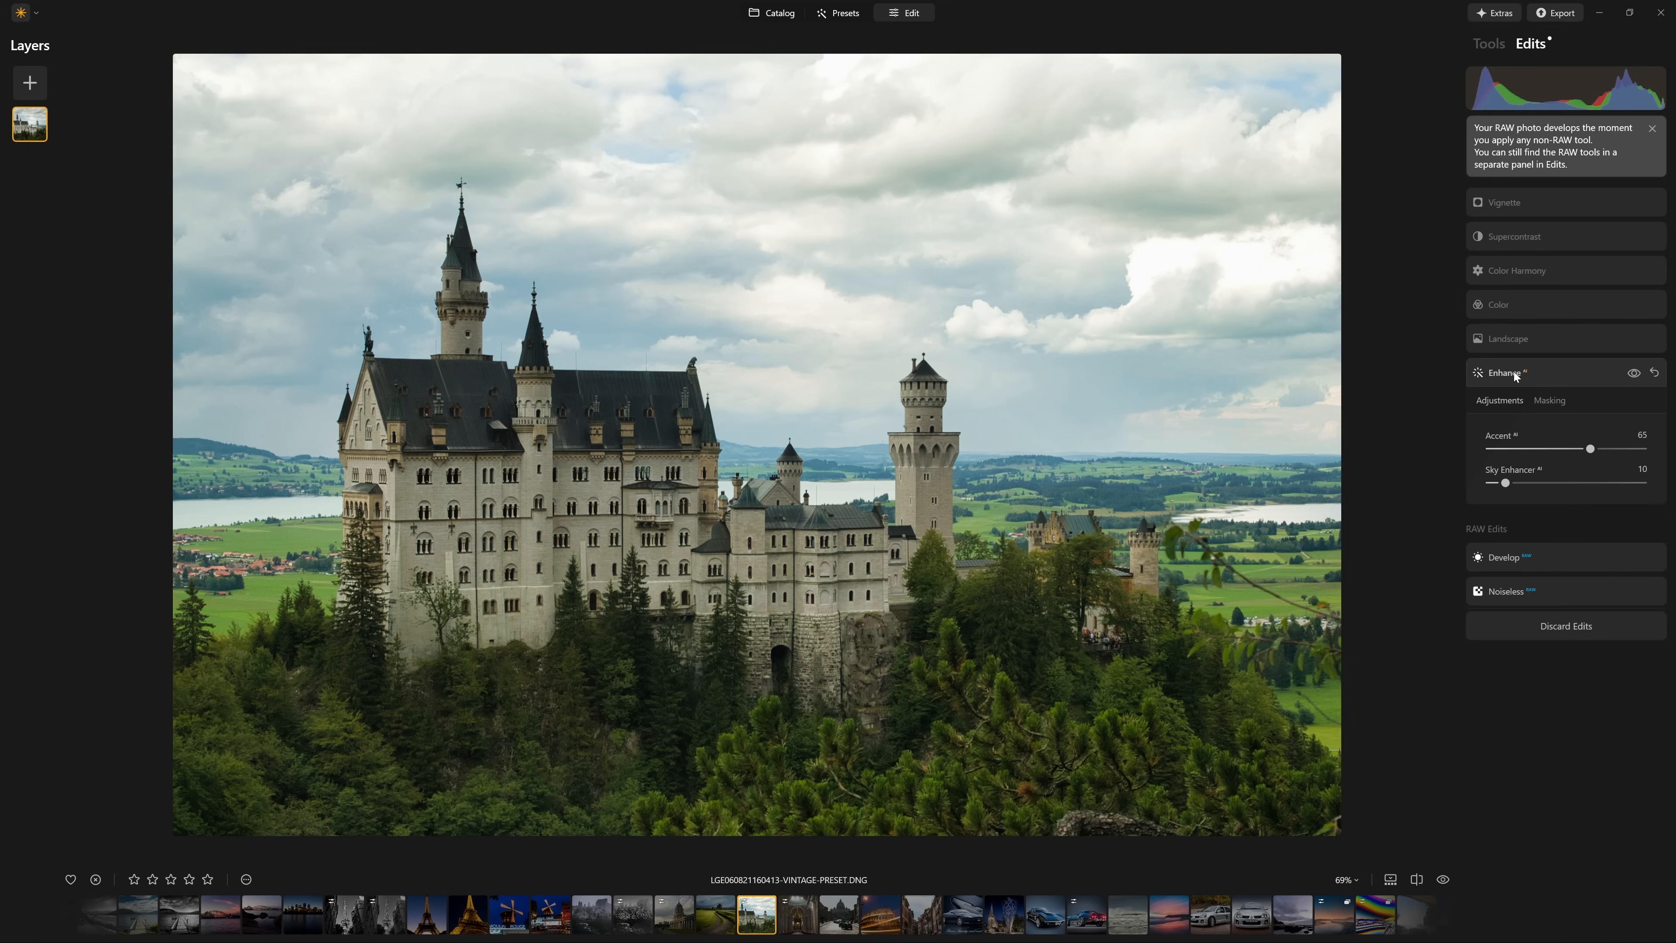
left_click(1566, 366)
left_click(1550, 510)
left_click(1529, 333)
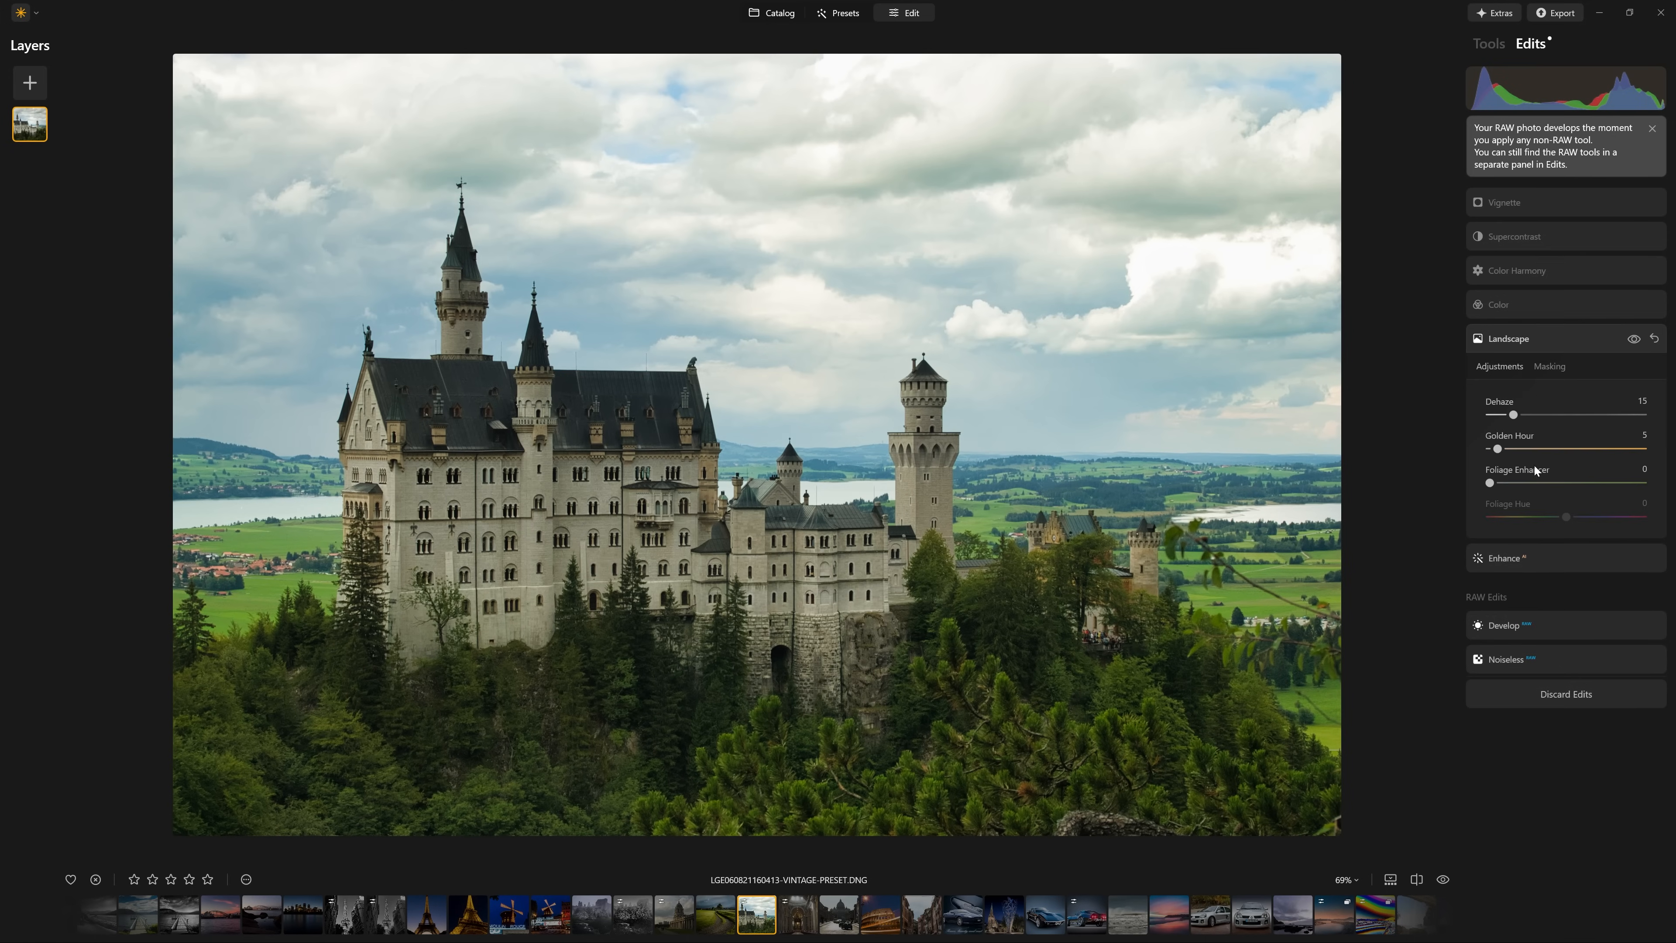
Step: Expand the Enhance edit and switch its effect off and on repeatedly to compare the photo
left_click(1551, 556)
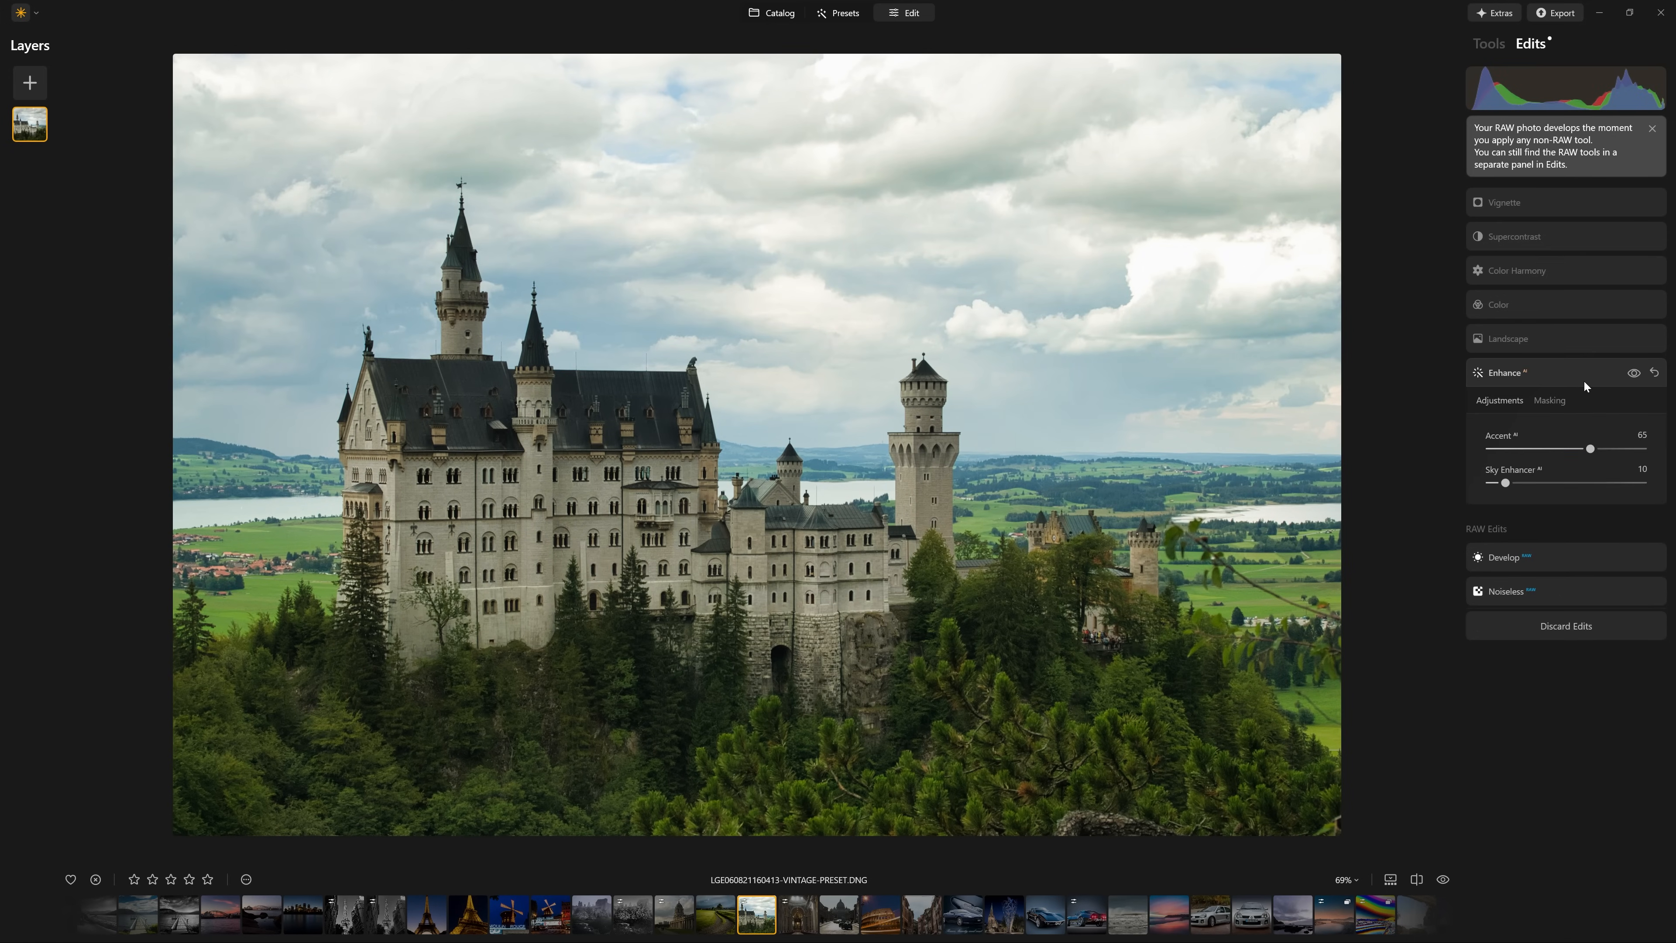
left_click(1636, 374)
left_click(1635, 374)
left_click(1635, 374)
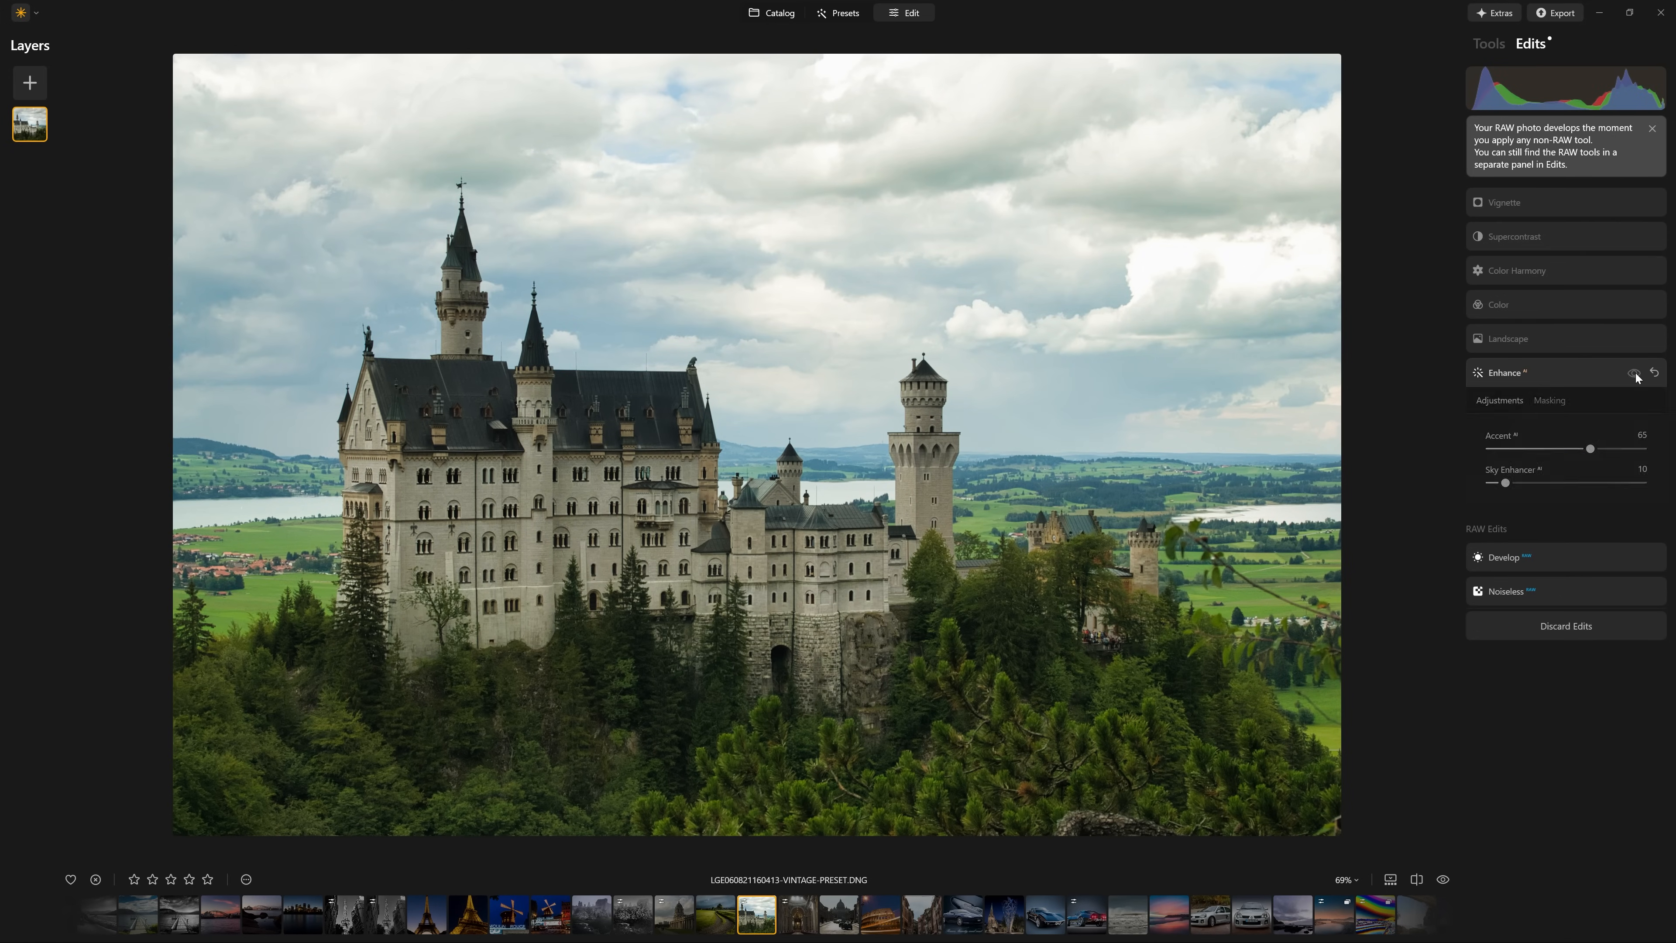
left_click(1635, 374)
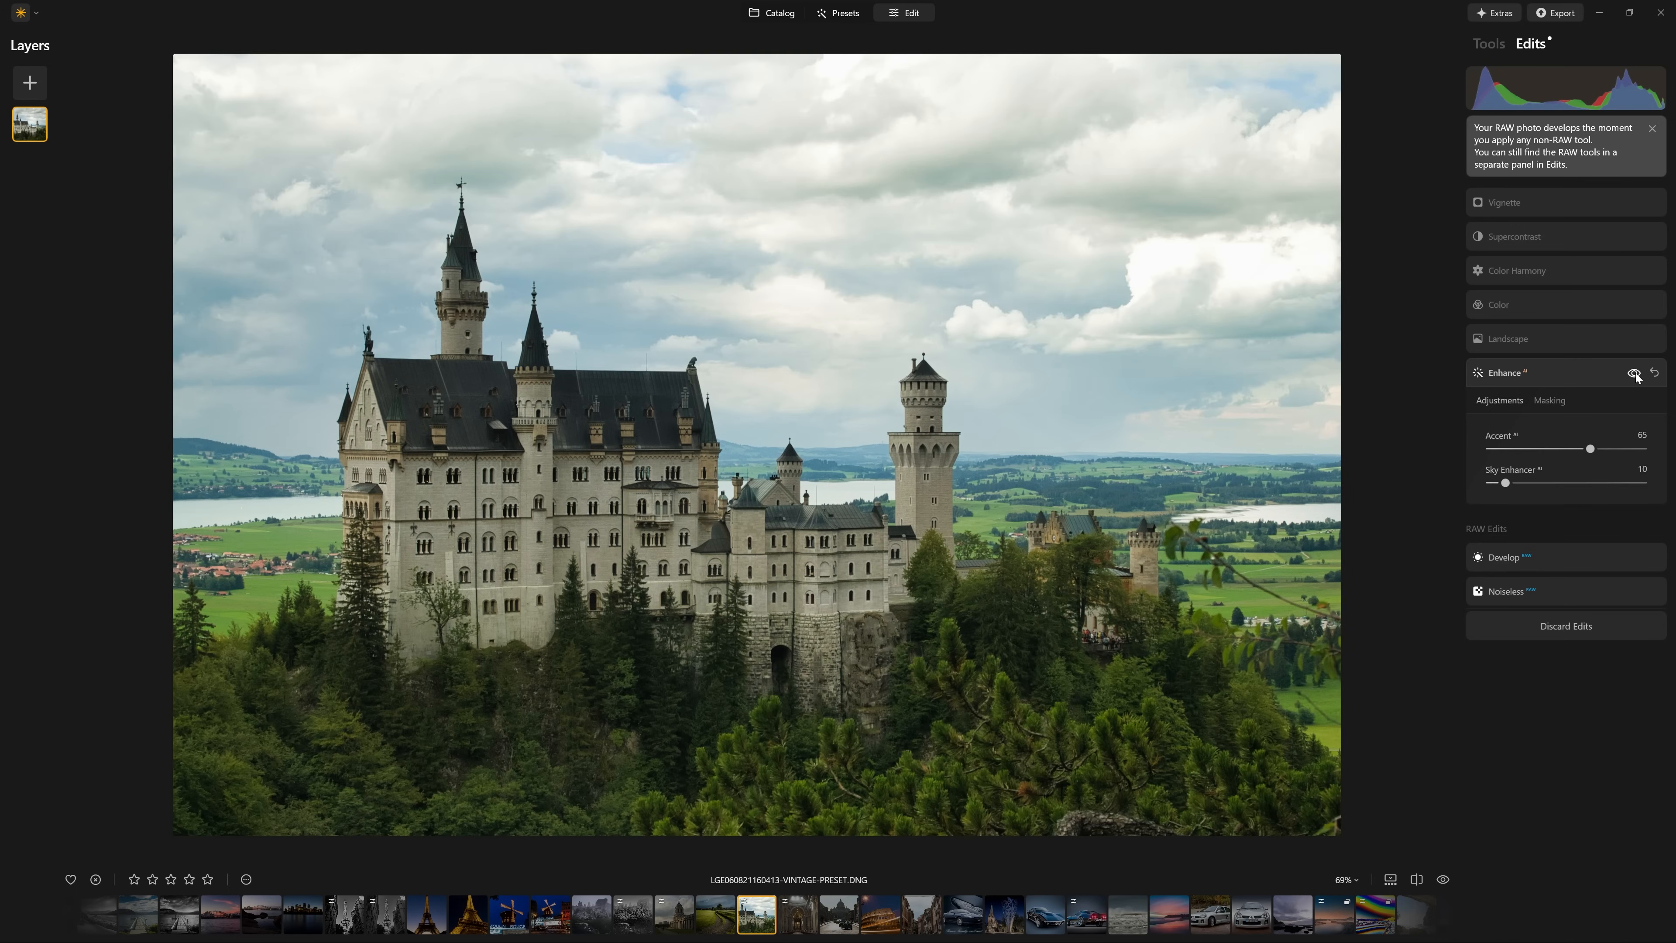
left_click(1636, 374)
left_click(1635, 373)
left_click(1635, 373)
left_click(1635, 374)
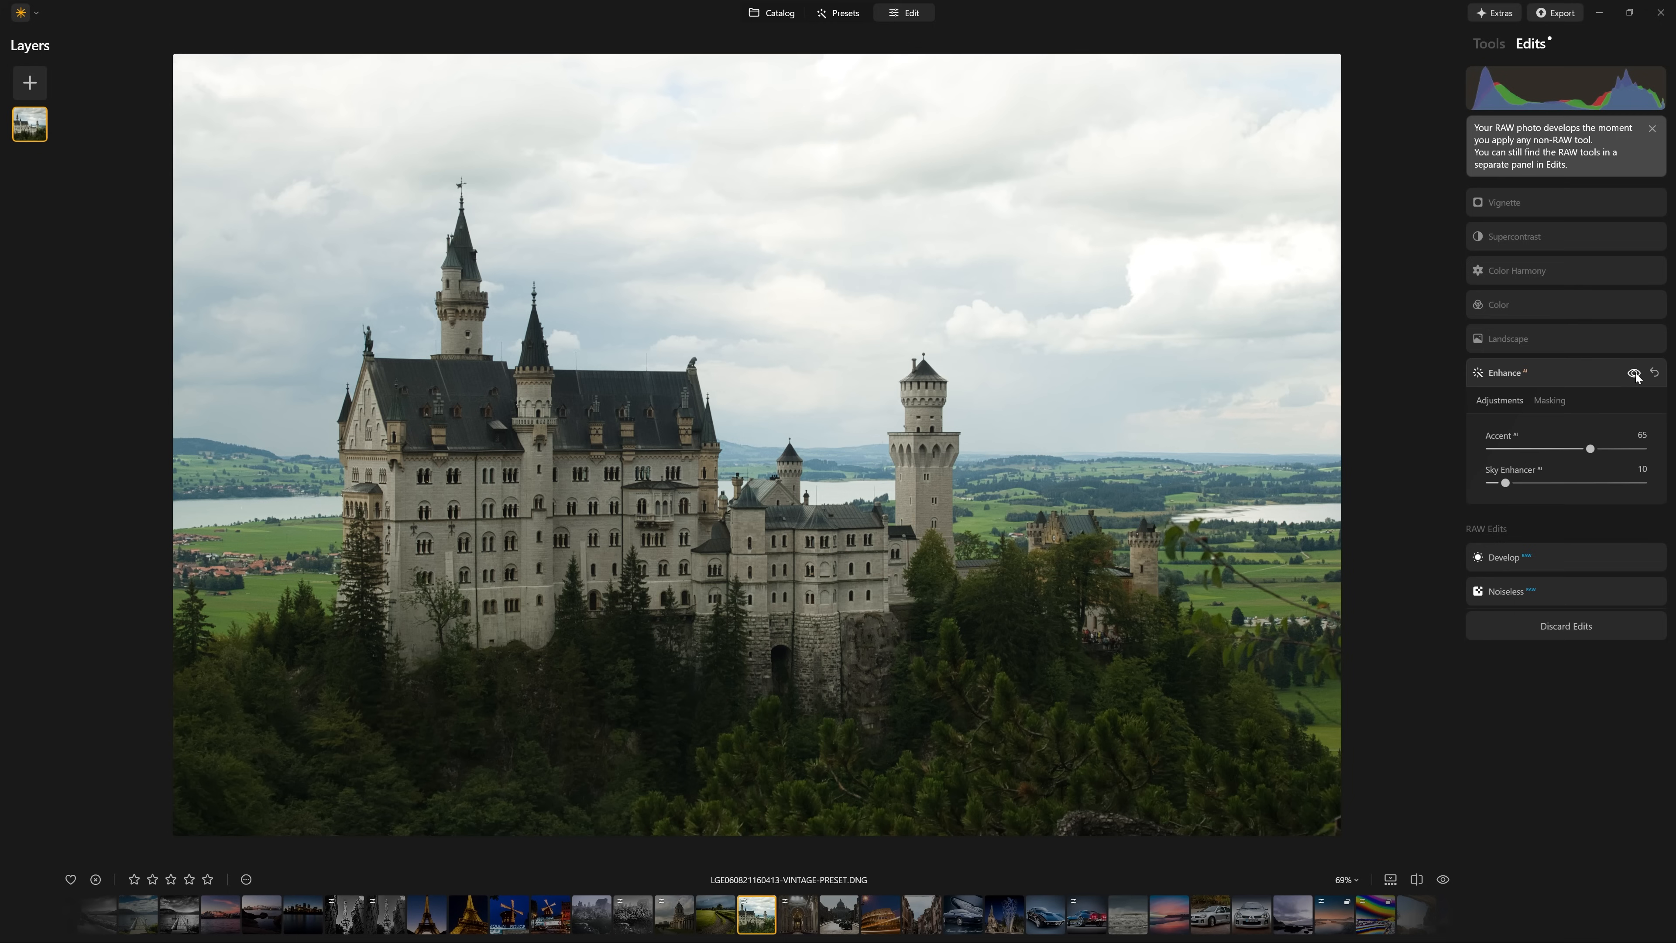
left_click(1636, 374)
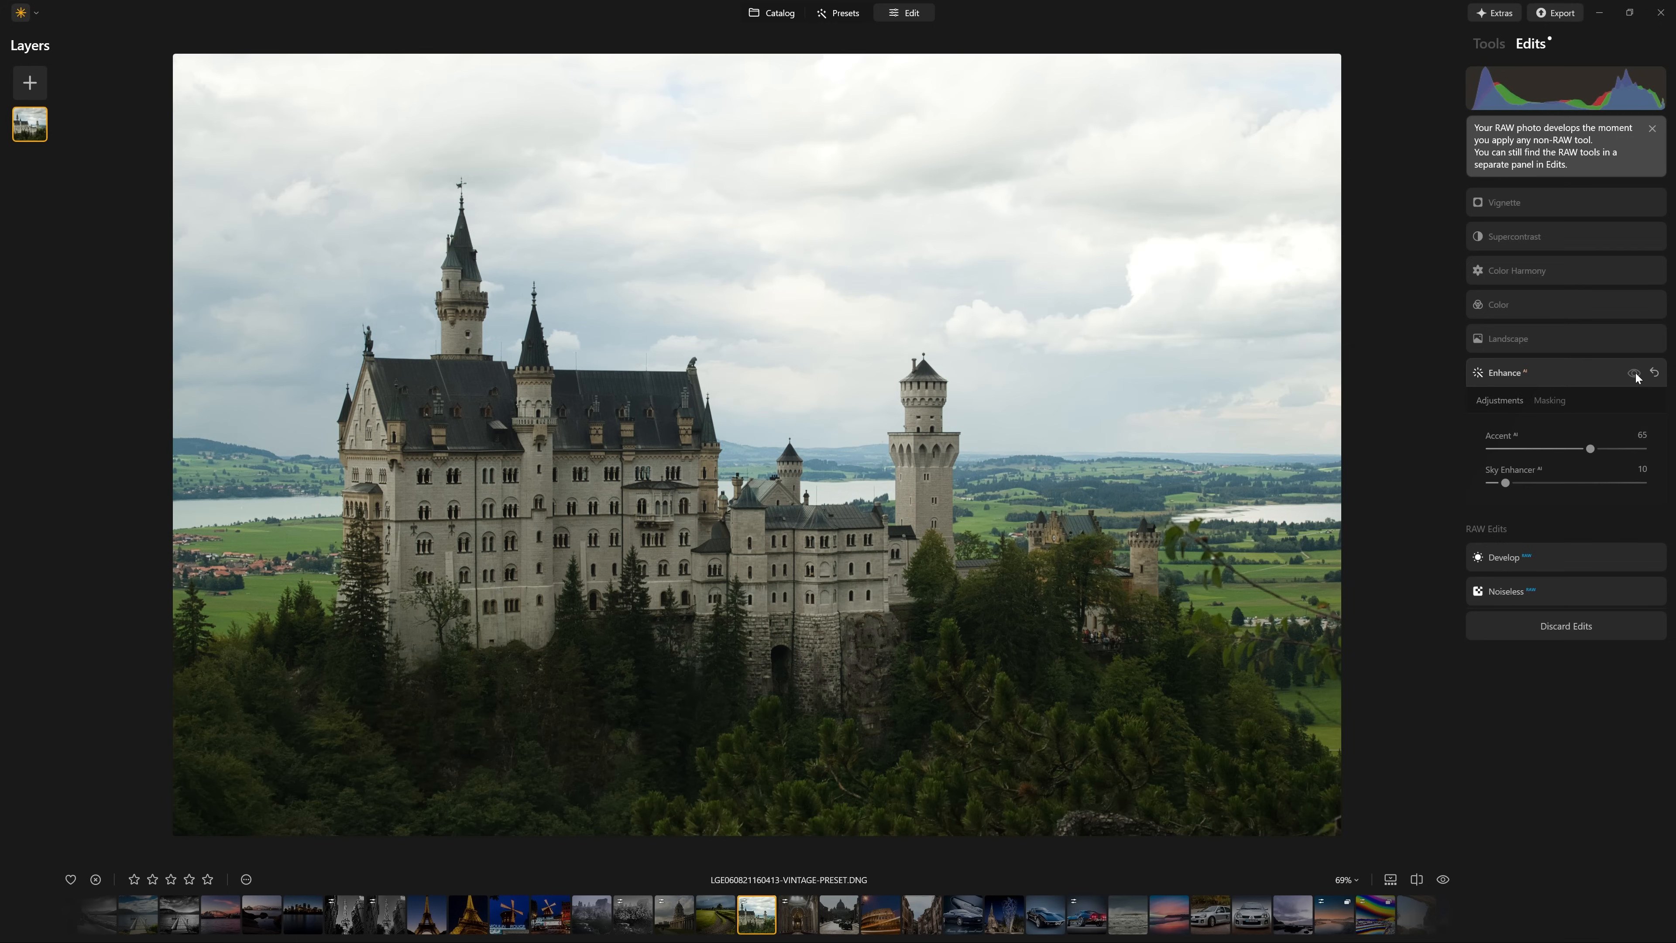
left_click(1635, 374)
left_click(1636, 373)
left_click(1635, 374)
Step: Lower the Enhance edit's Accent to 60, comparing the photo with the edit off and on
mouse_move(1588, 450)
left_mouse_down()
mouse_move(1449, 451)
mouse_move(1667, 443)
mouse_move(1485, 452)
mouse_move(1650, 455)
mouse_move(1586, 449)
left_mouse_up()
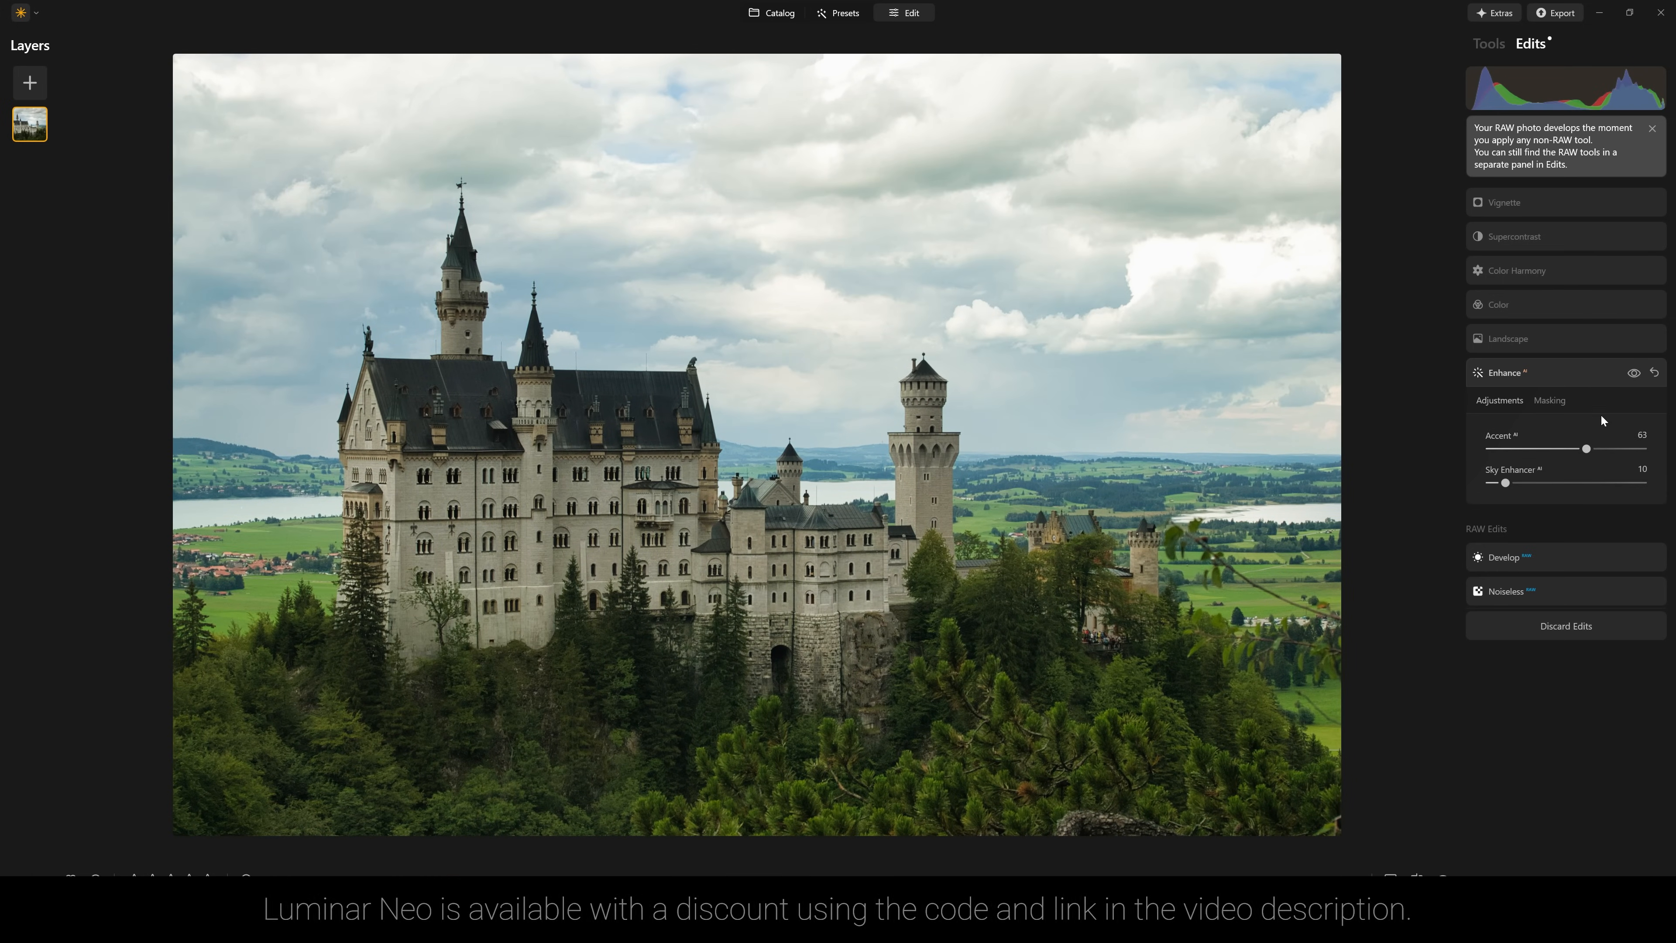
left_click(1635, 374)
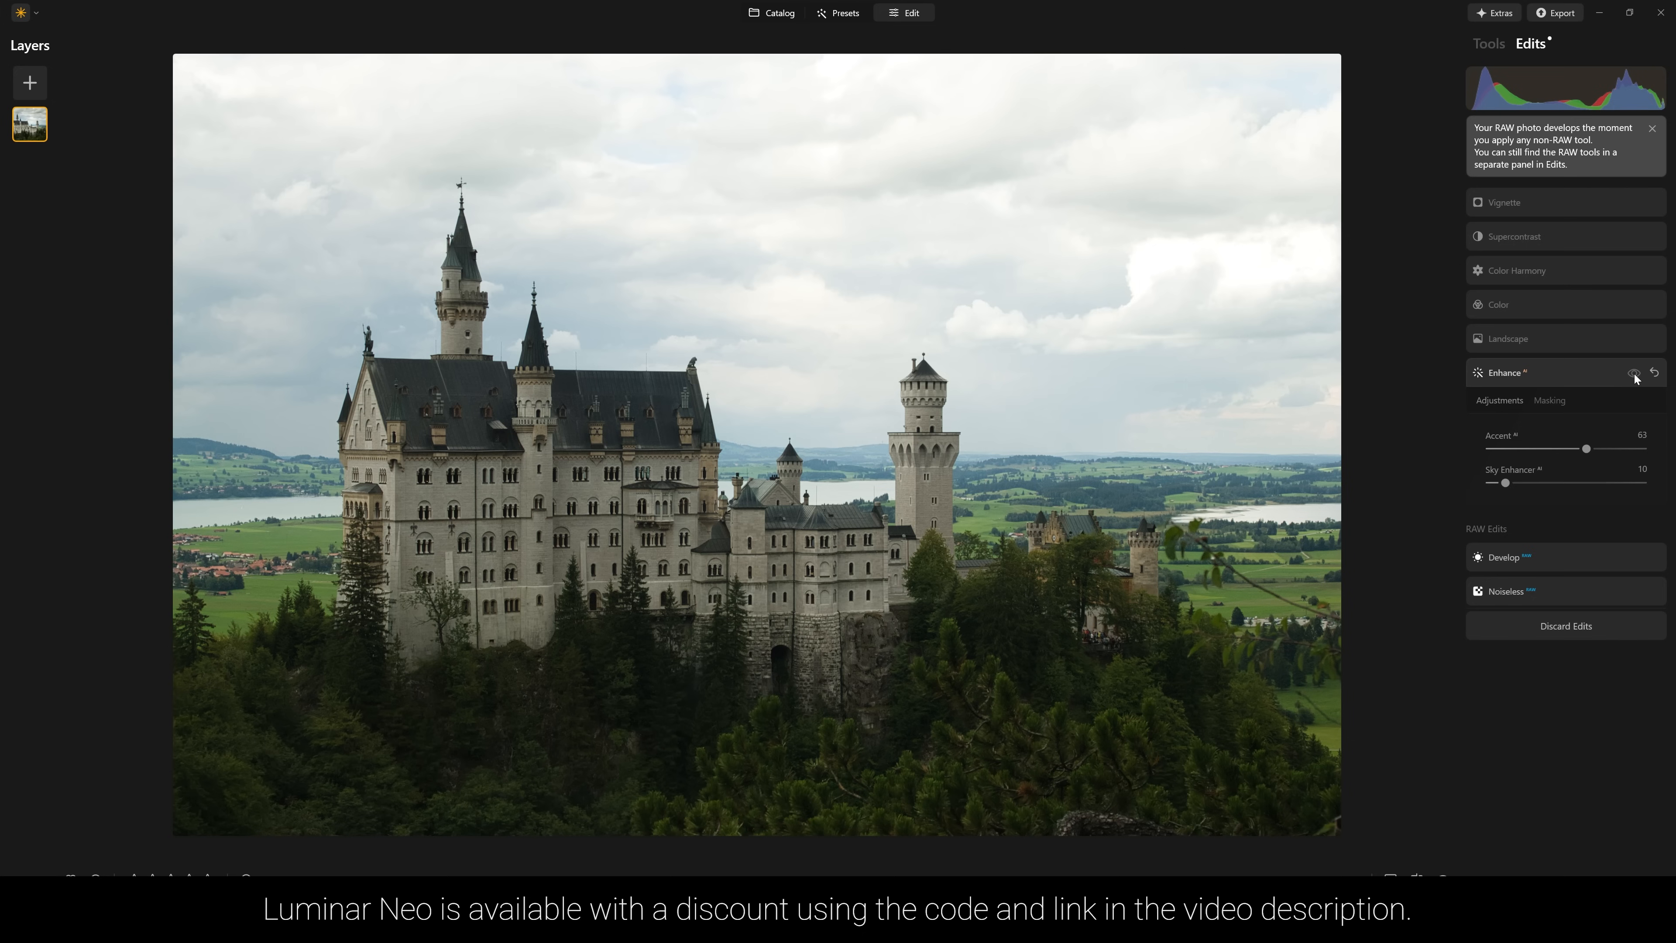
left_click(1635, 373)
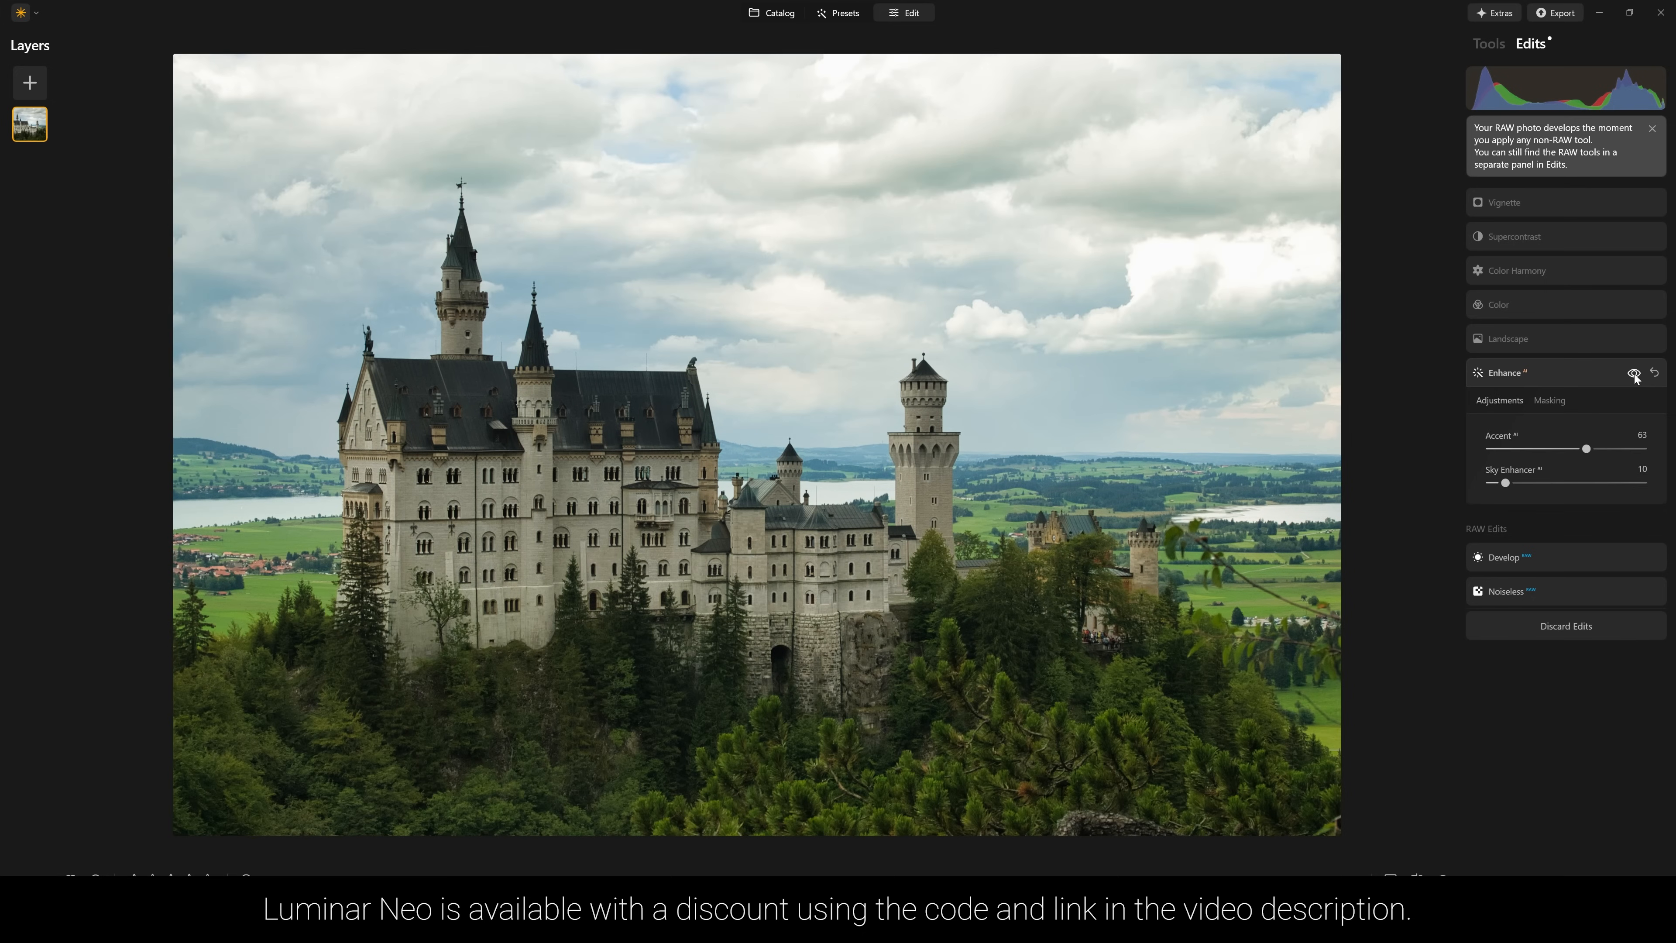
mouse_move(1600, 448)
left_mouse_down()
mouse_move(1549, 449)
mouse_move(1583, 449)
left_mouse_up()
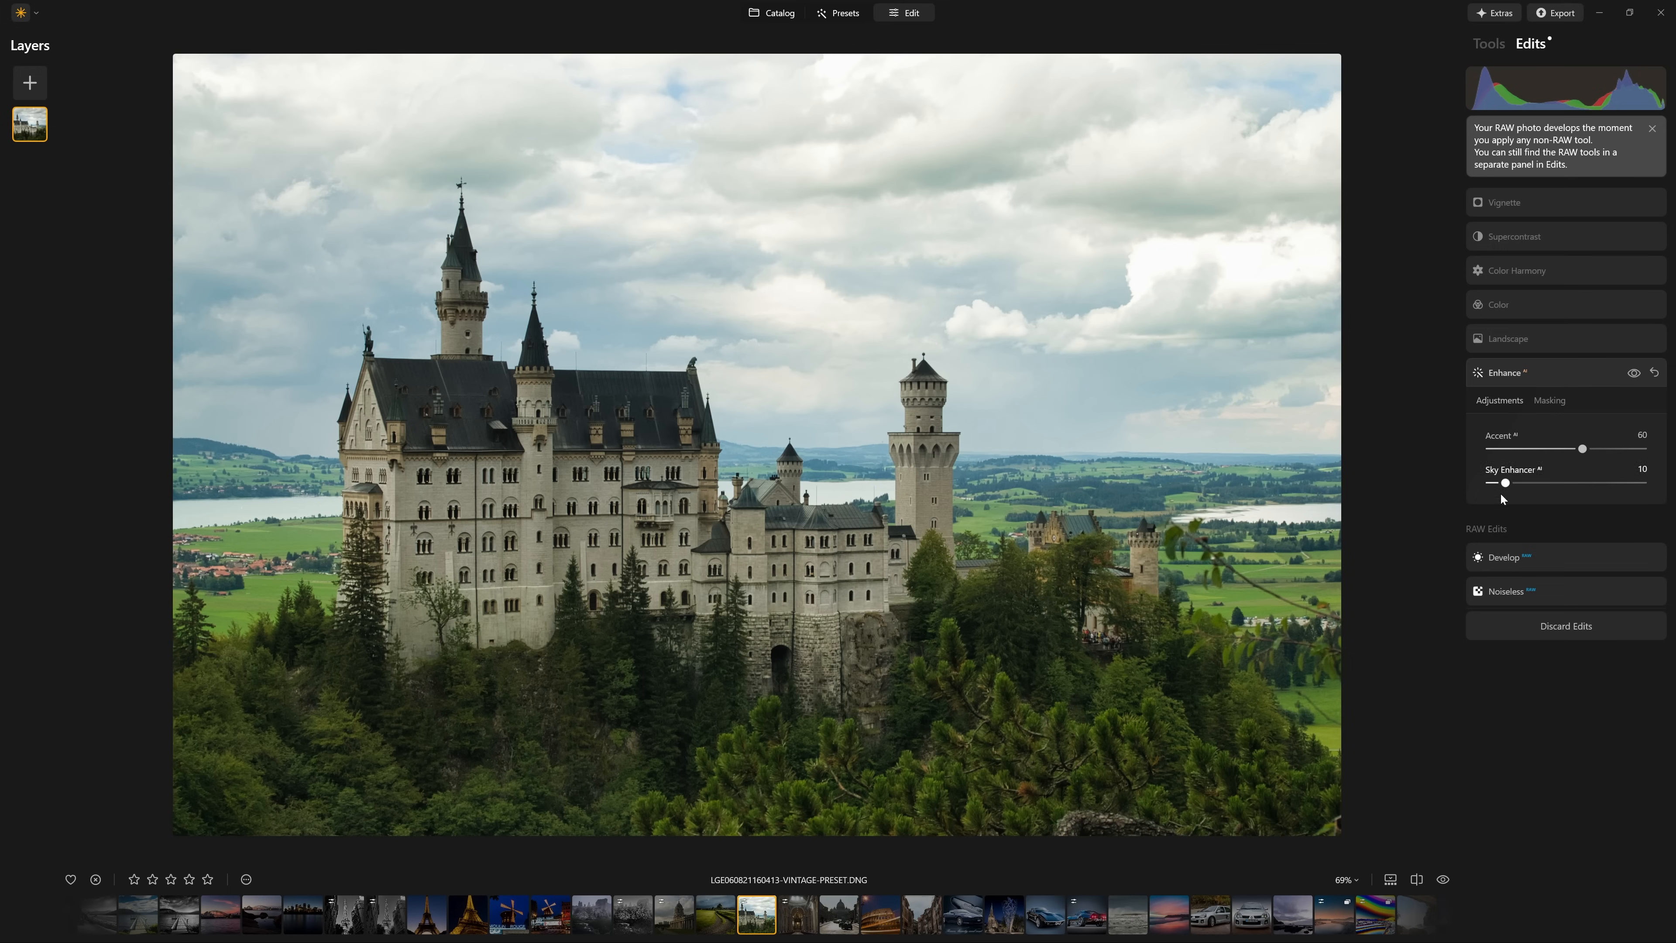
left_click(1634, 374)
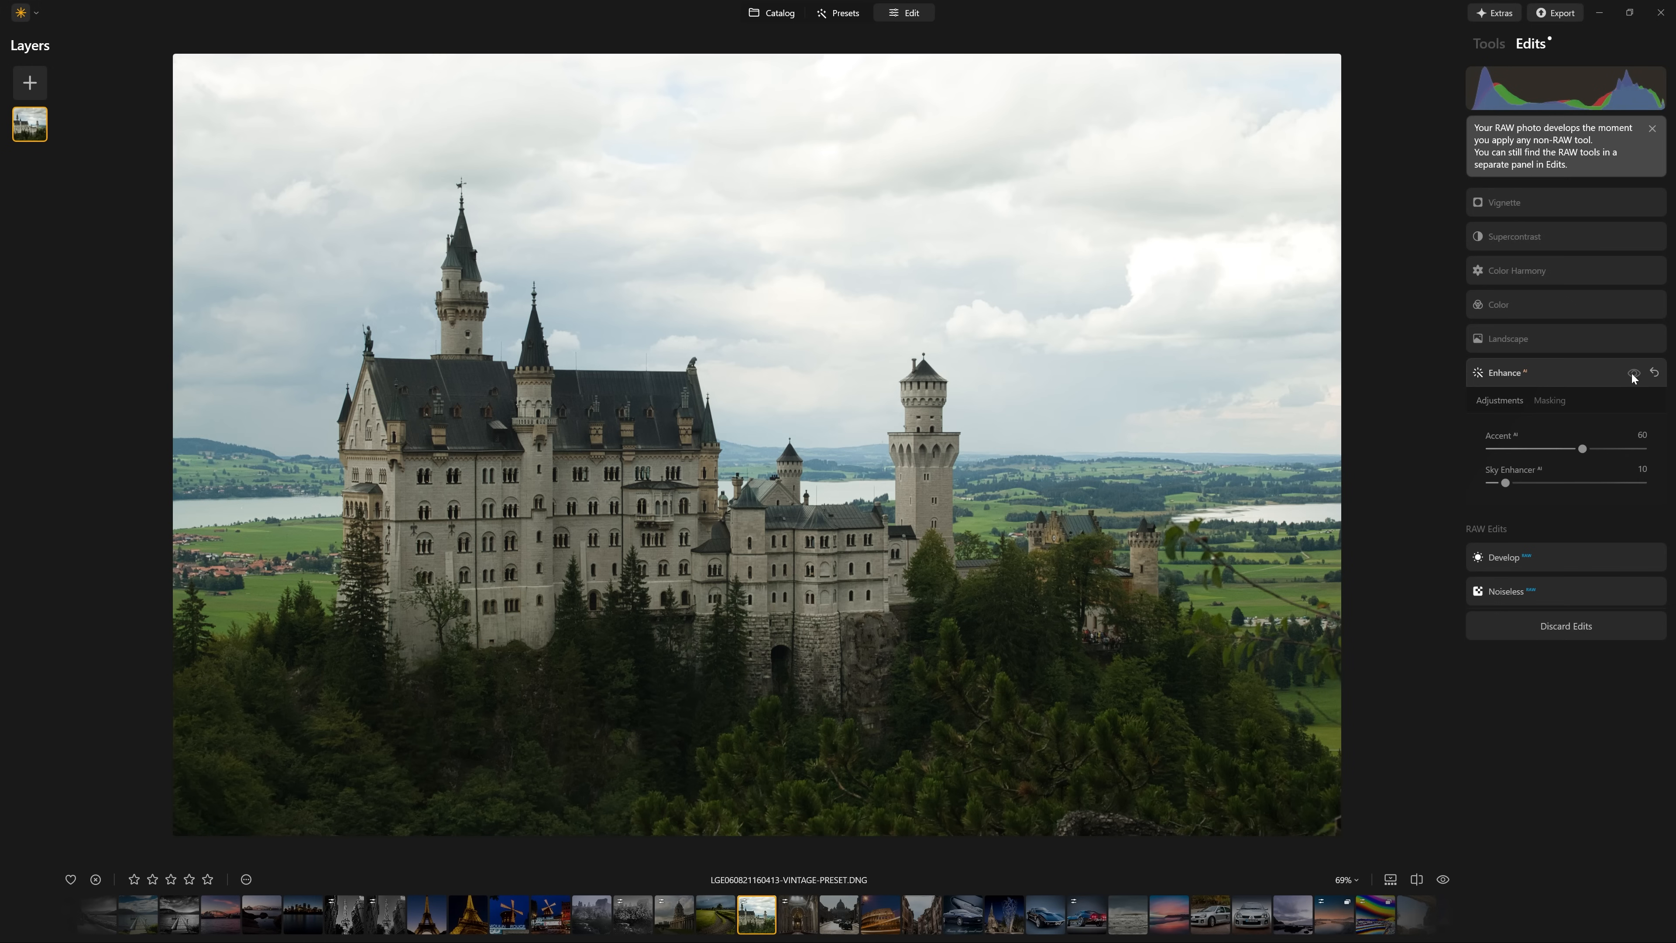
left_click(1633, 373)
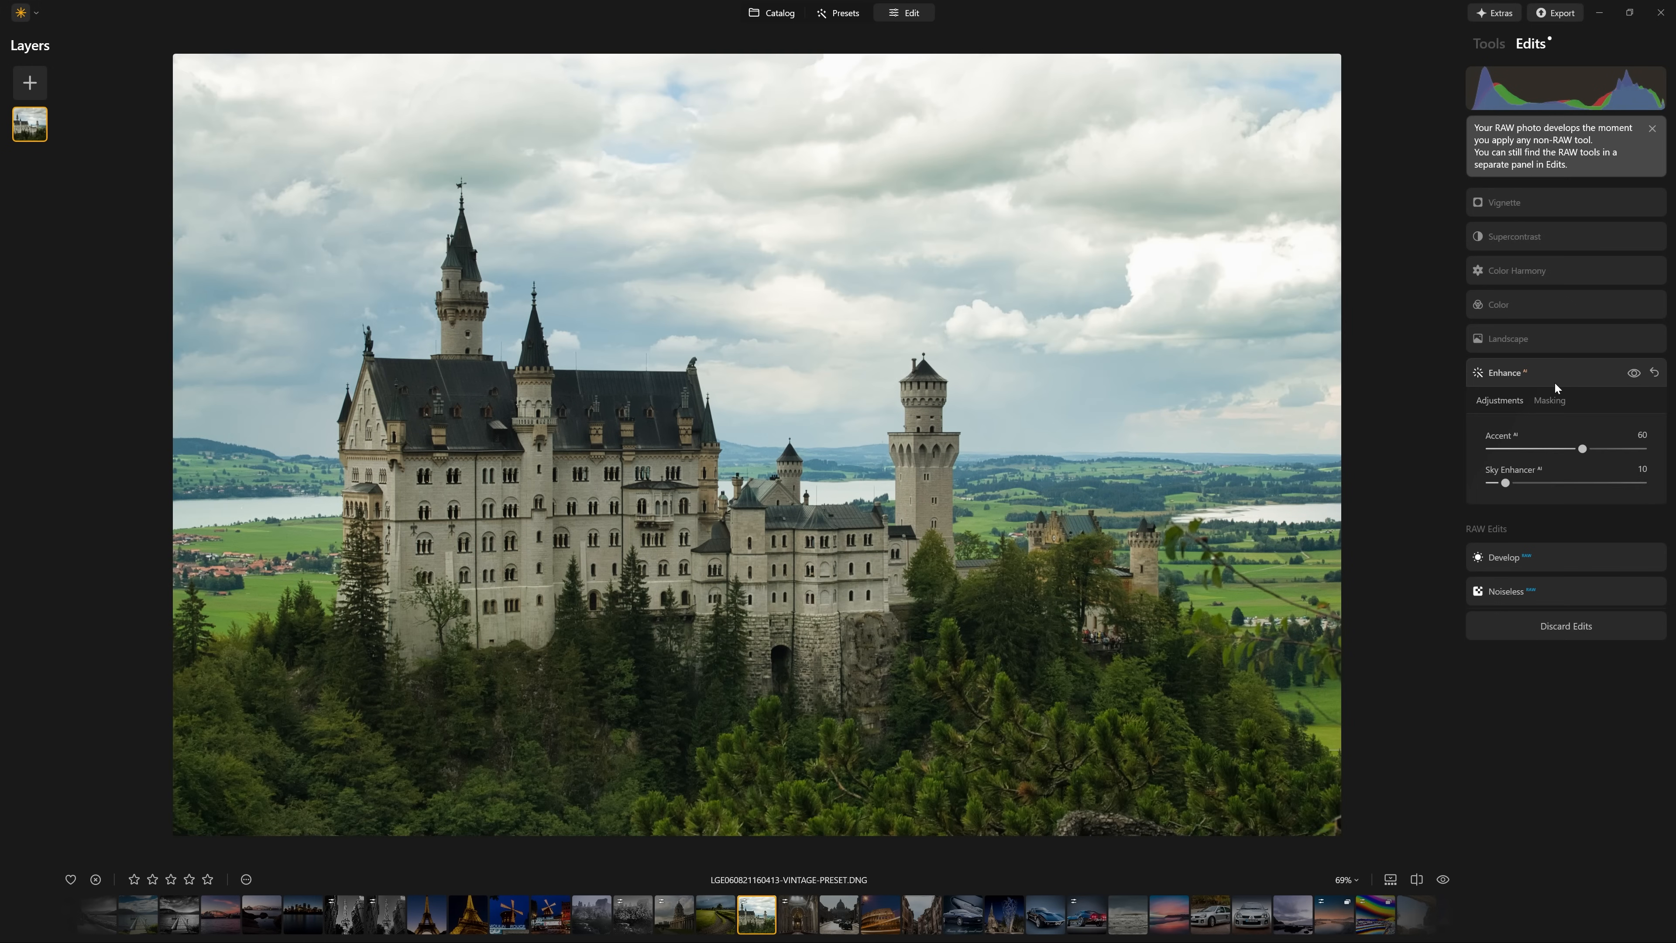
Step: Expand the Landscape edit and compare the photo with it off and on, and against the unedited original
left_click(1554, 343)
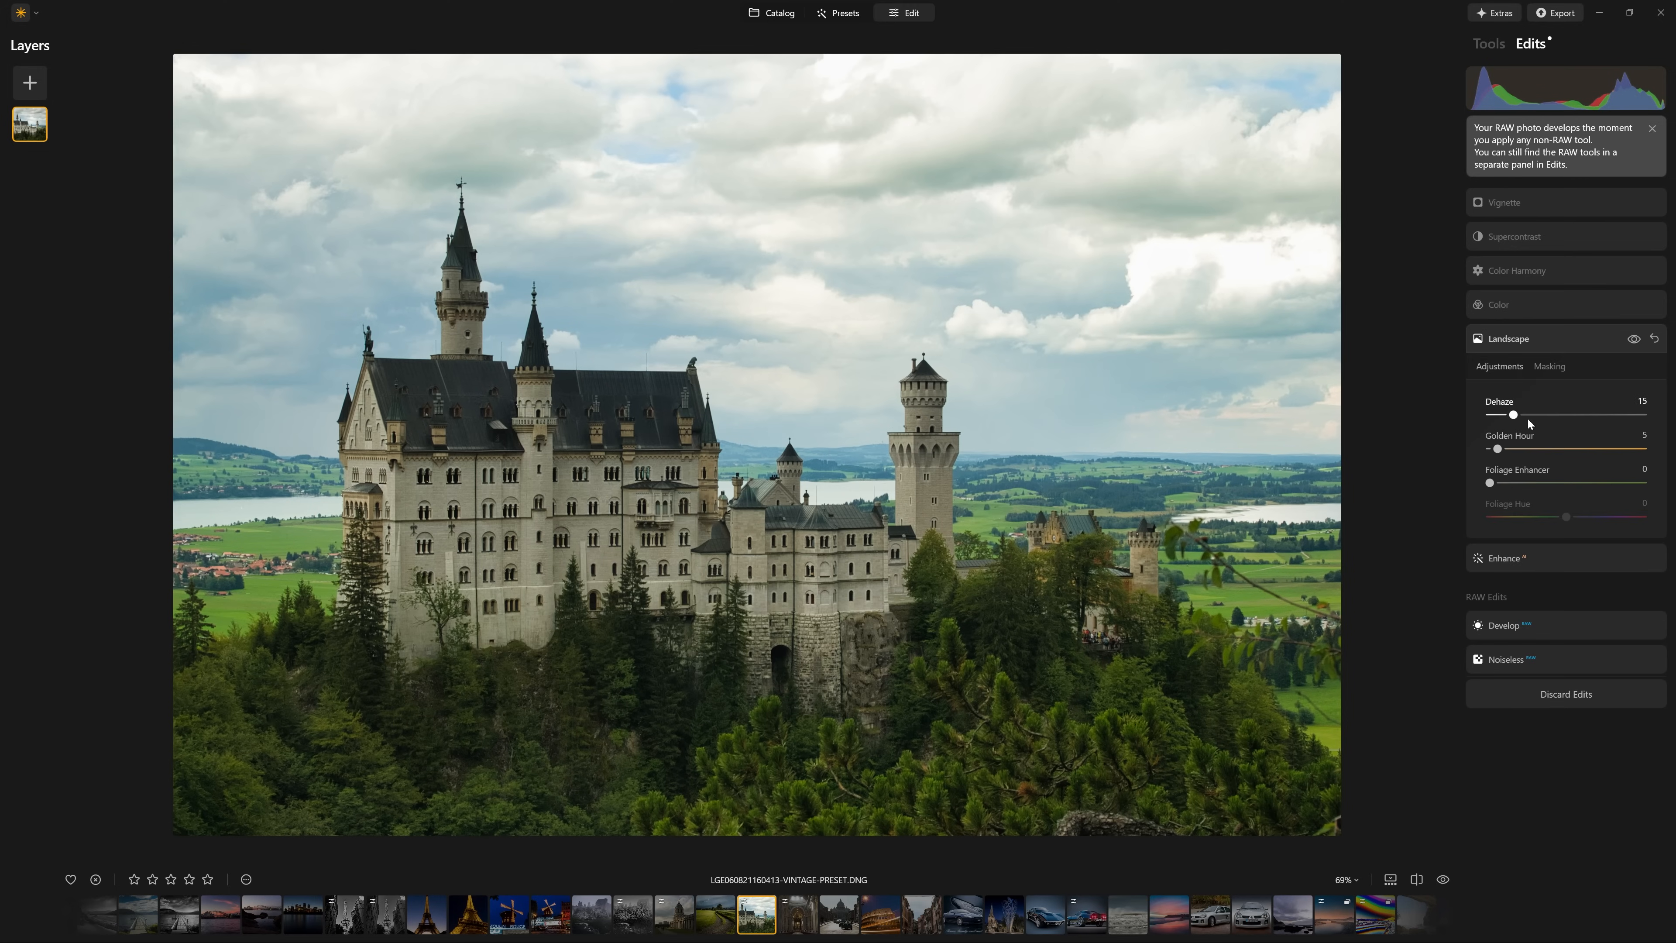
left_click(1636, 342)
left_click(1636, 340)
left_click(1635, 342)
left_click(1636, 343)
left_click(1443, 881)
left_click(1443, 881)
left_click(1443, 881)
left_click(1443, 881)
left_click(1635, 339)
left_click(1641, 343)
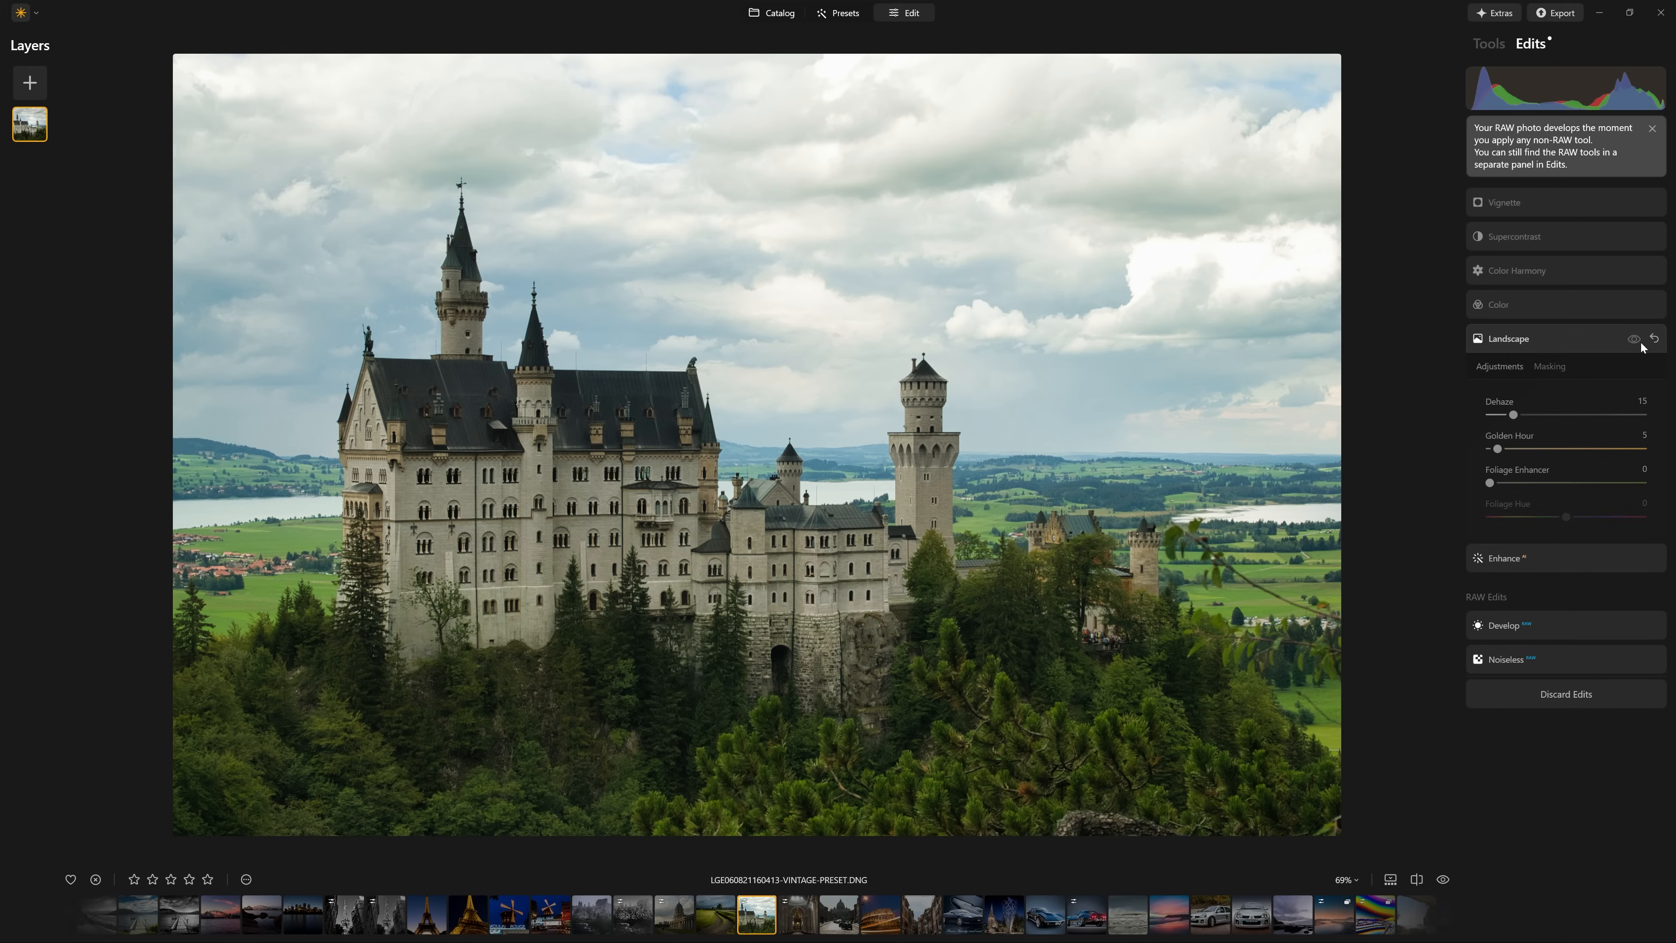
left_click(1641, 343)
left_click(1641, 344)
left_click(1640, 344)
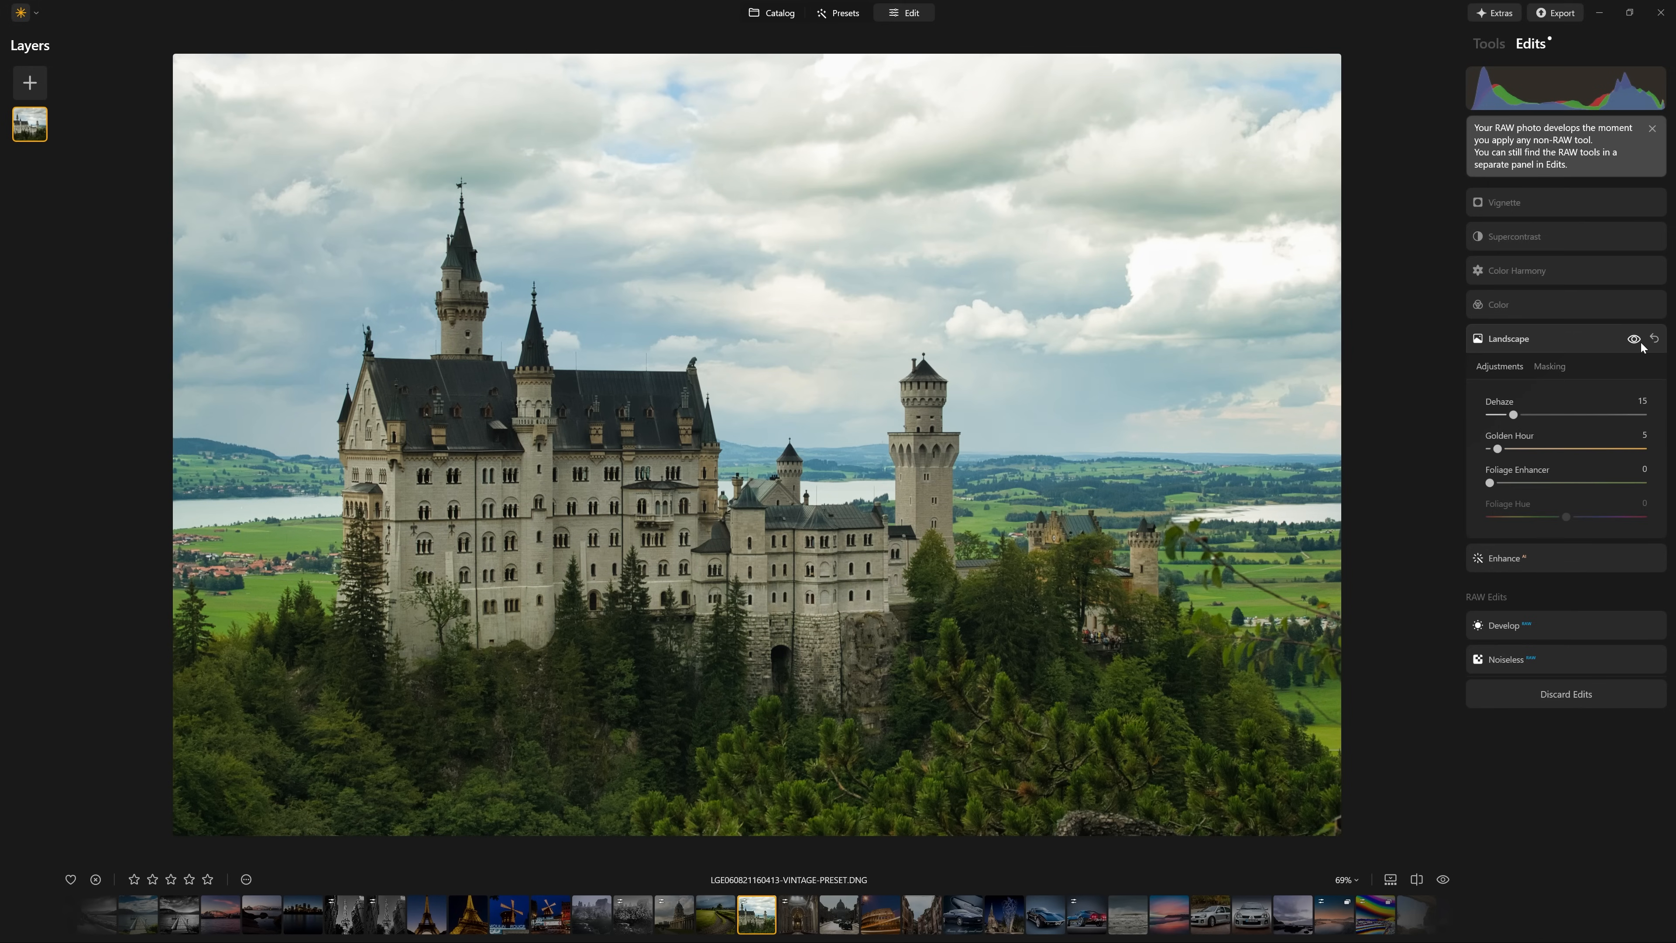
Step: Try Dehaze at 100 in the Landscape edit and compare the photo with the edit off and on
left_click_drag(1512, 414, 1650, 417)
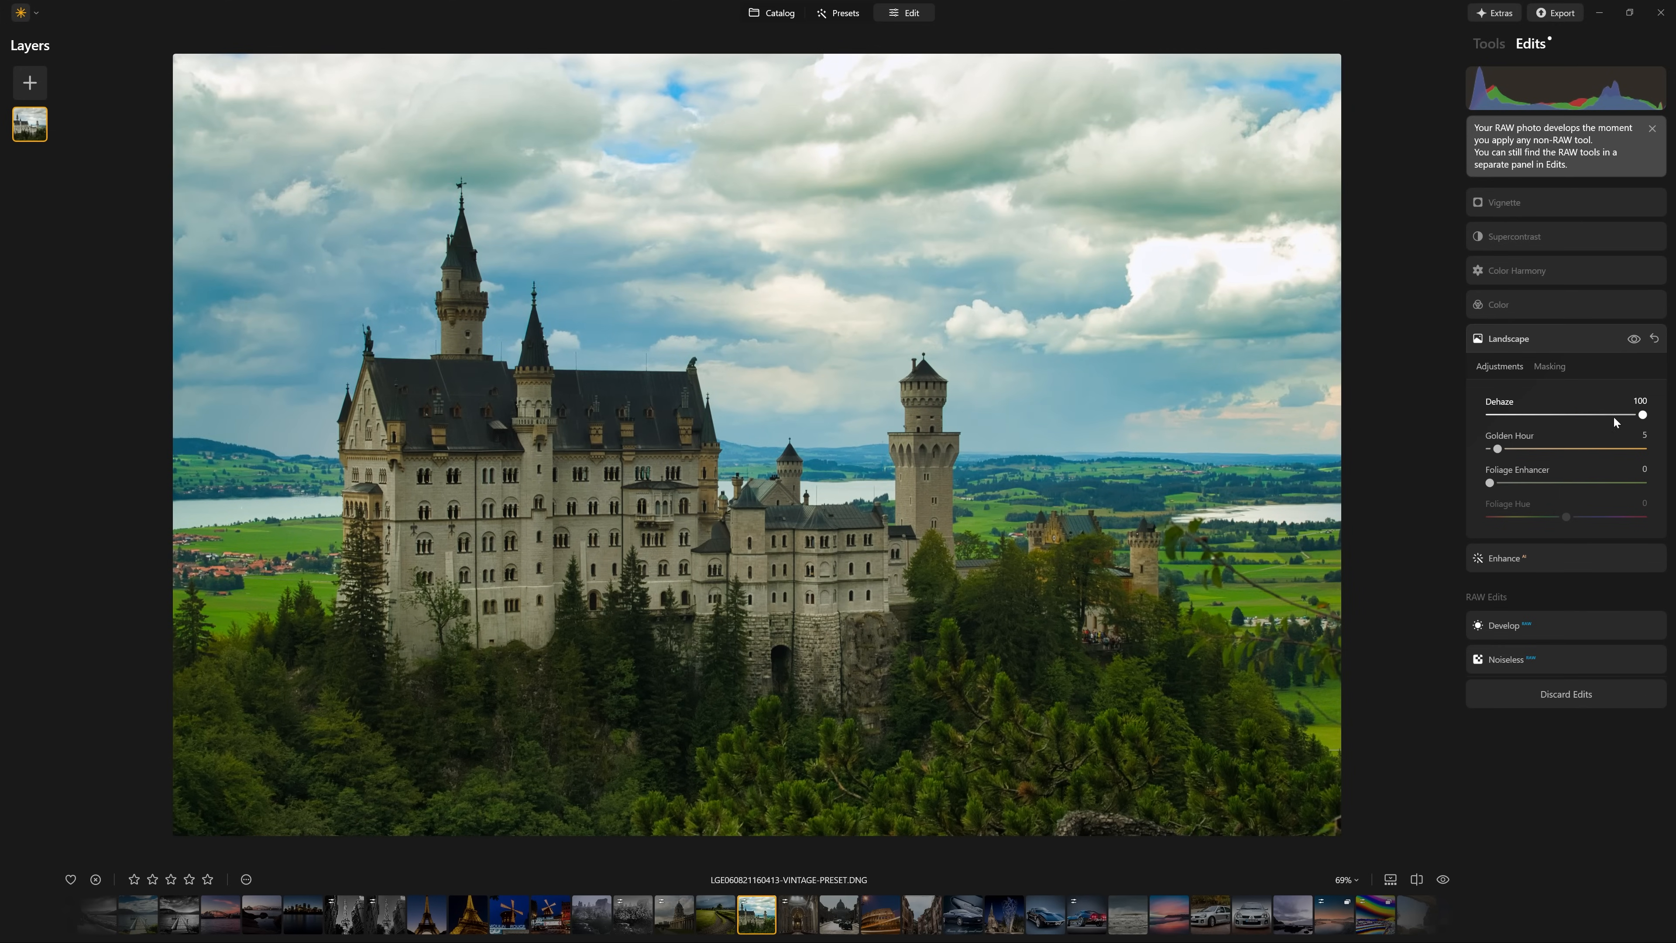
left_click(1636, 340)
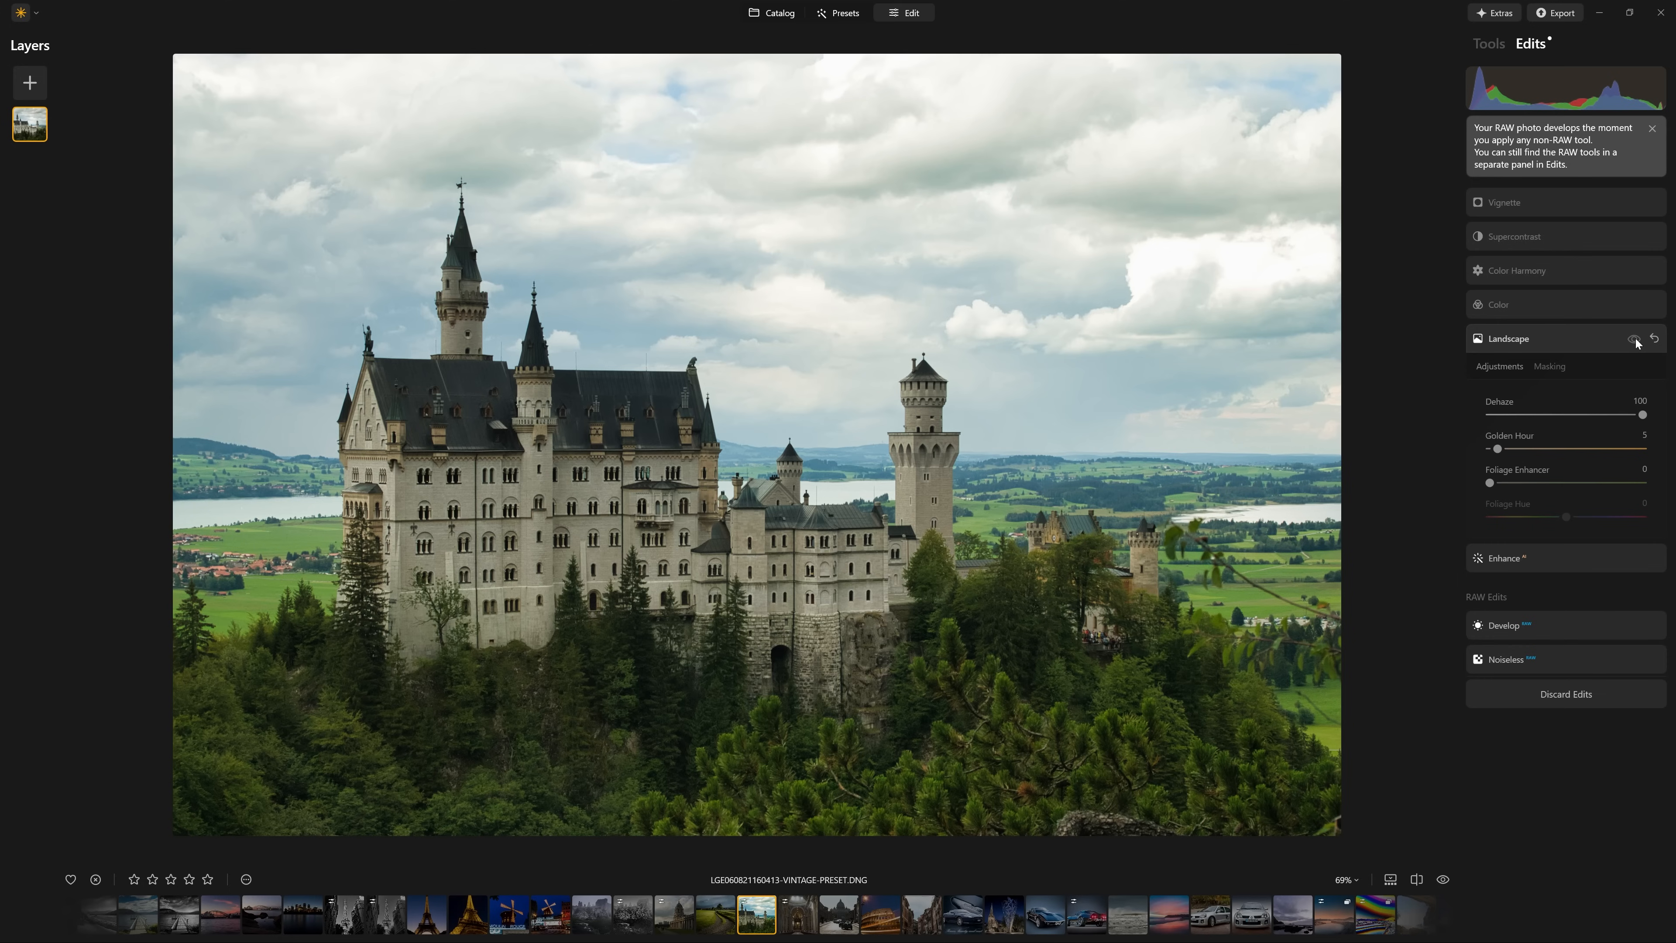
left_click(1636, 340)
left_click(1635, 340)
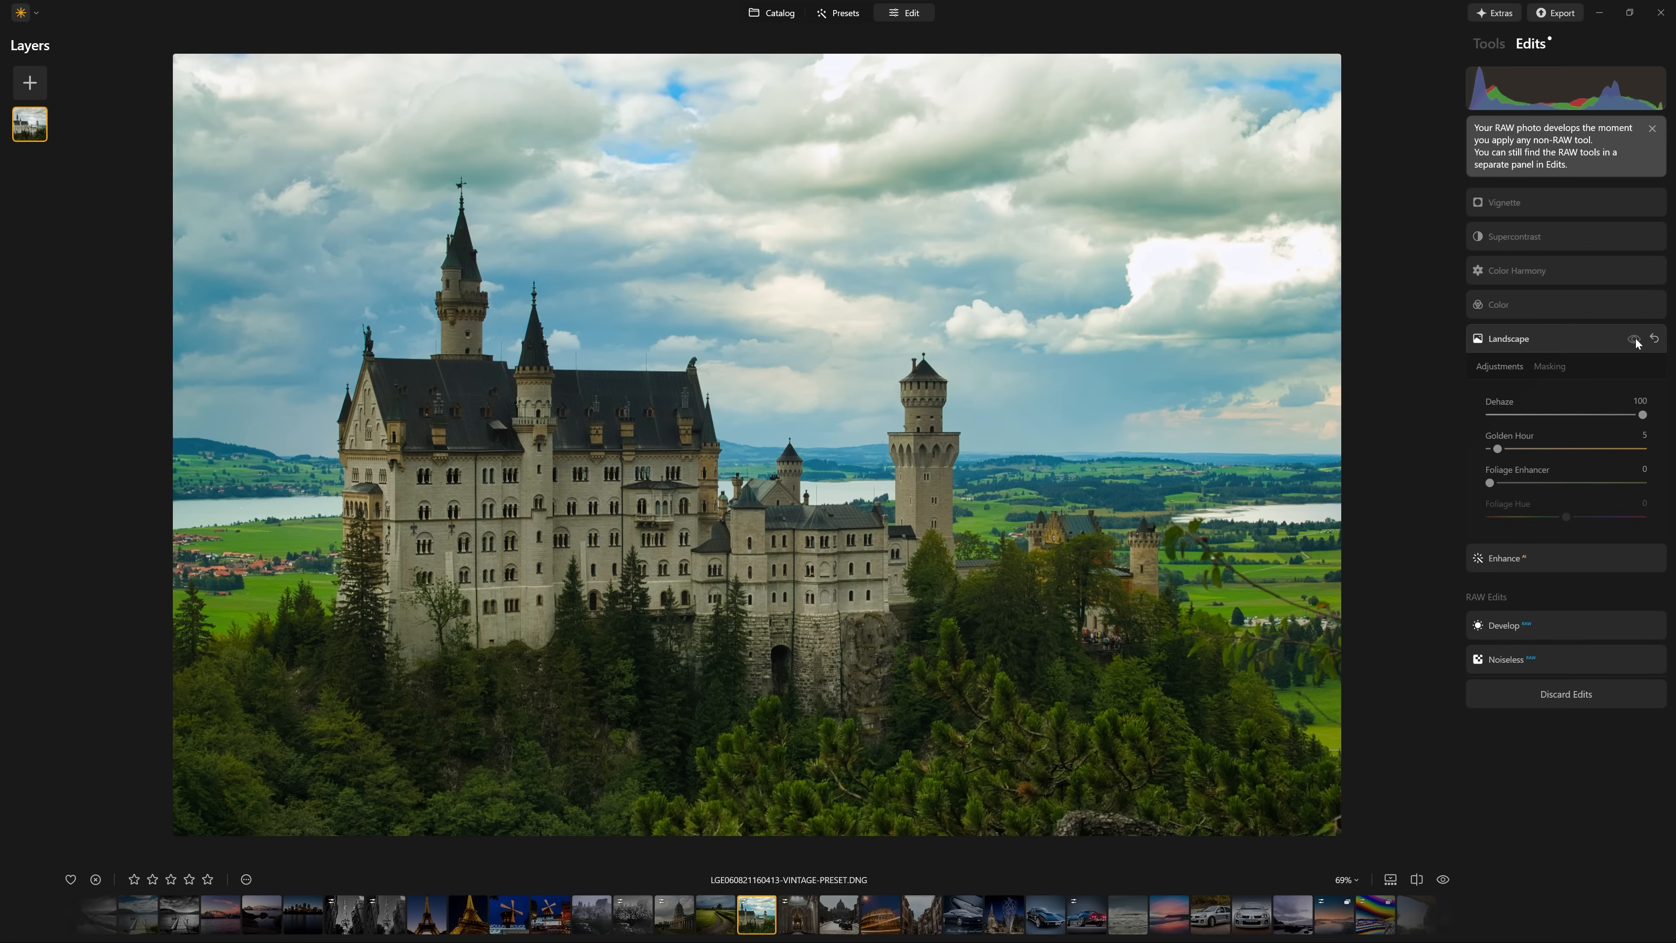
left_click(1635, 340)
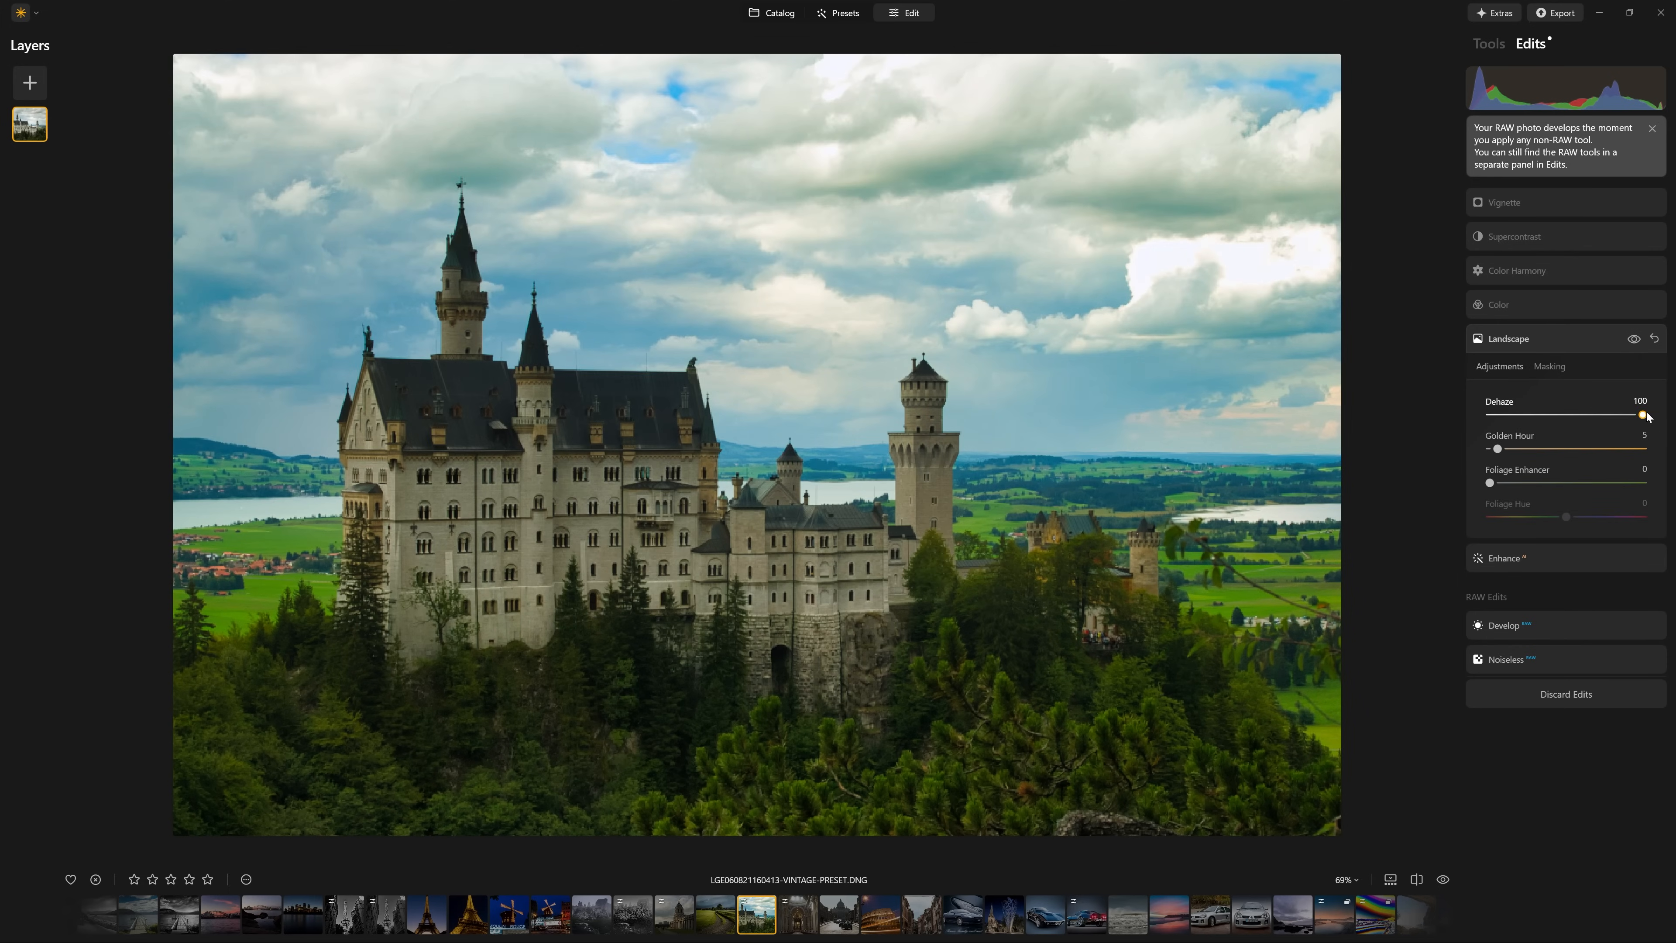
Step: Set the Landscape edit's Dehaze to 16, compare it off and on, and raise Golden Hour slightly
left_click_drag(1647, 415, 1517, 416)
left_click(1636, 341)
left_click(1637, 341)
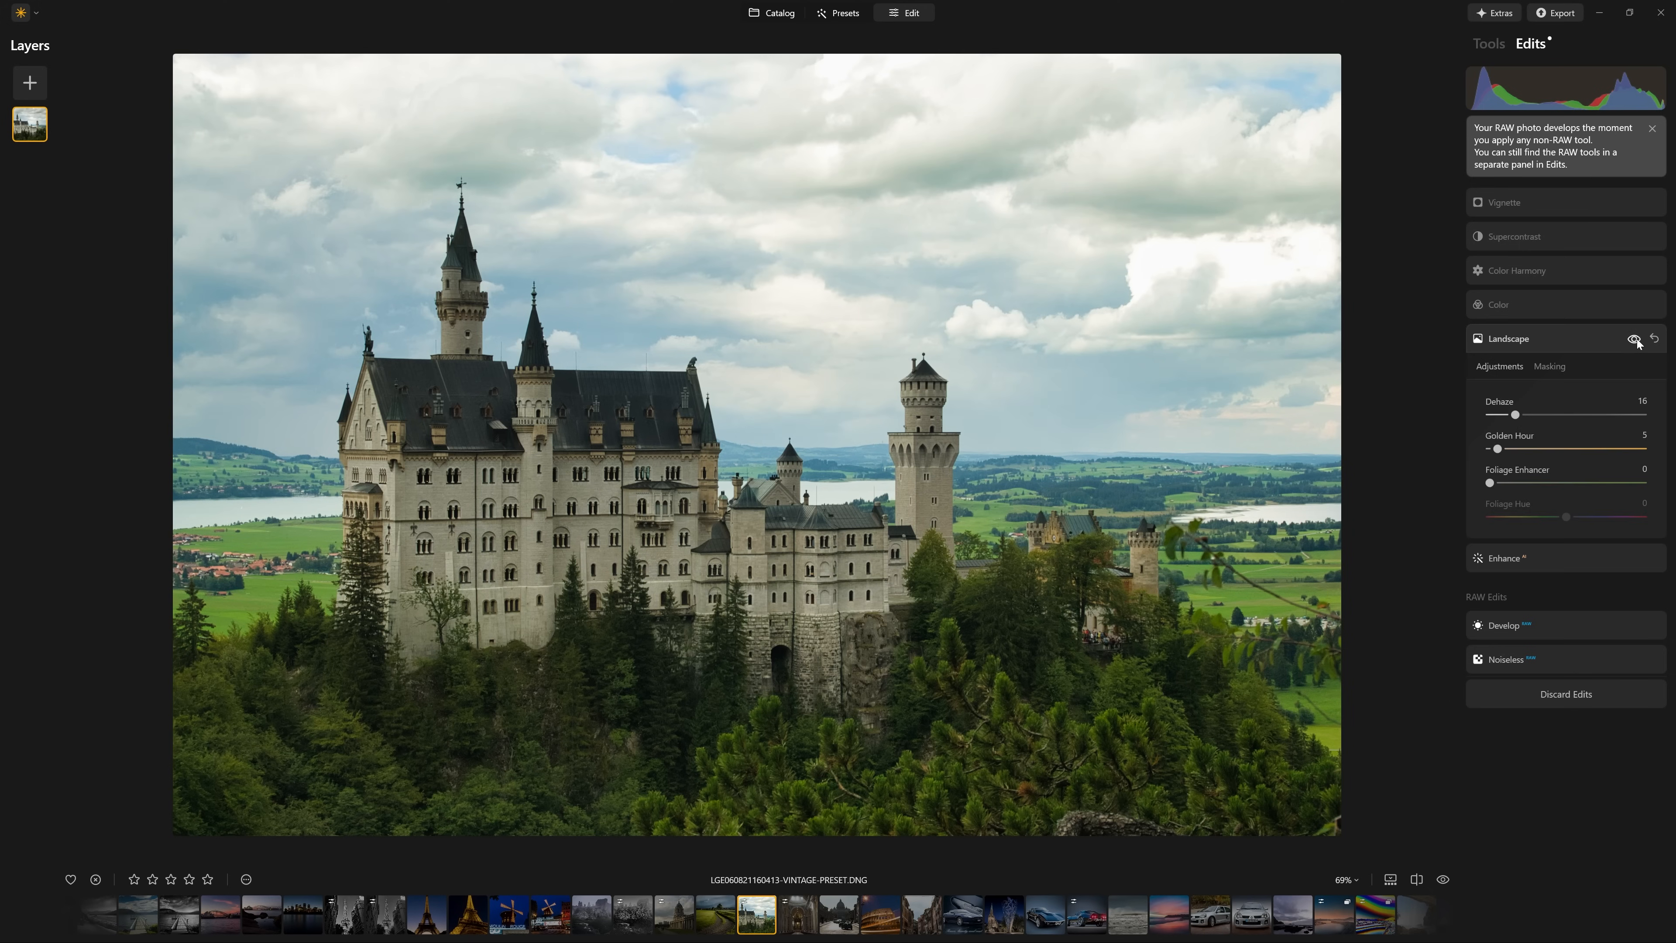
mouse_move(1497, 449)
left_mouse_down()
mouse_move(1602, 449)
mouse_move(1506, 449)
left_mouse_up()
Step: Expand the Color edit and switch its effect off and on to compare the photo
left_click(1535, 301)
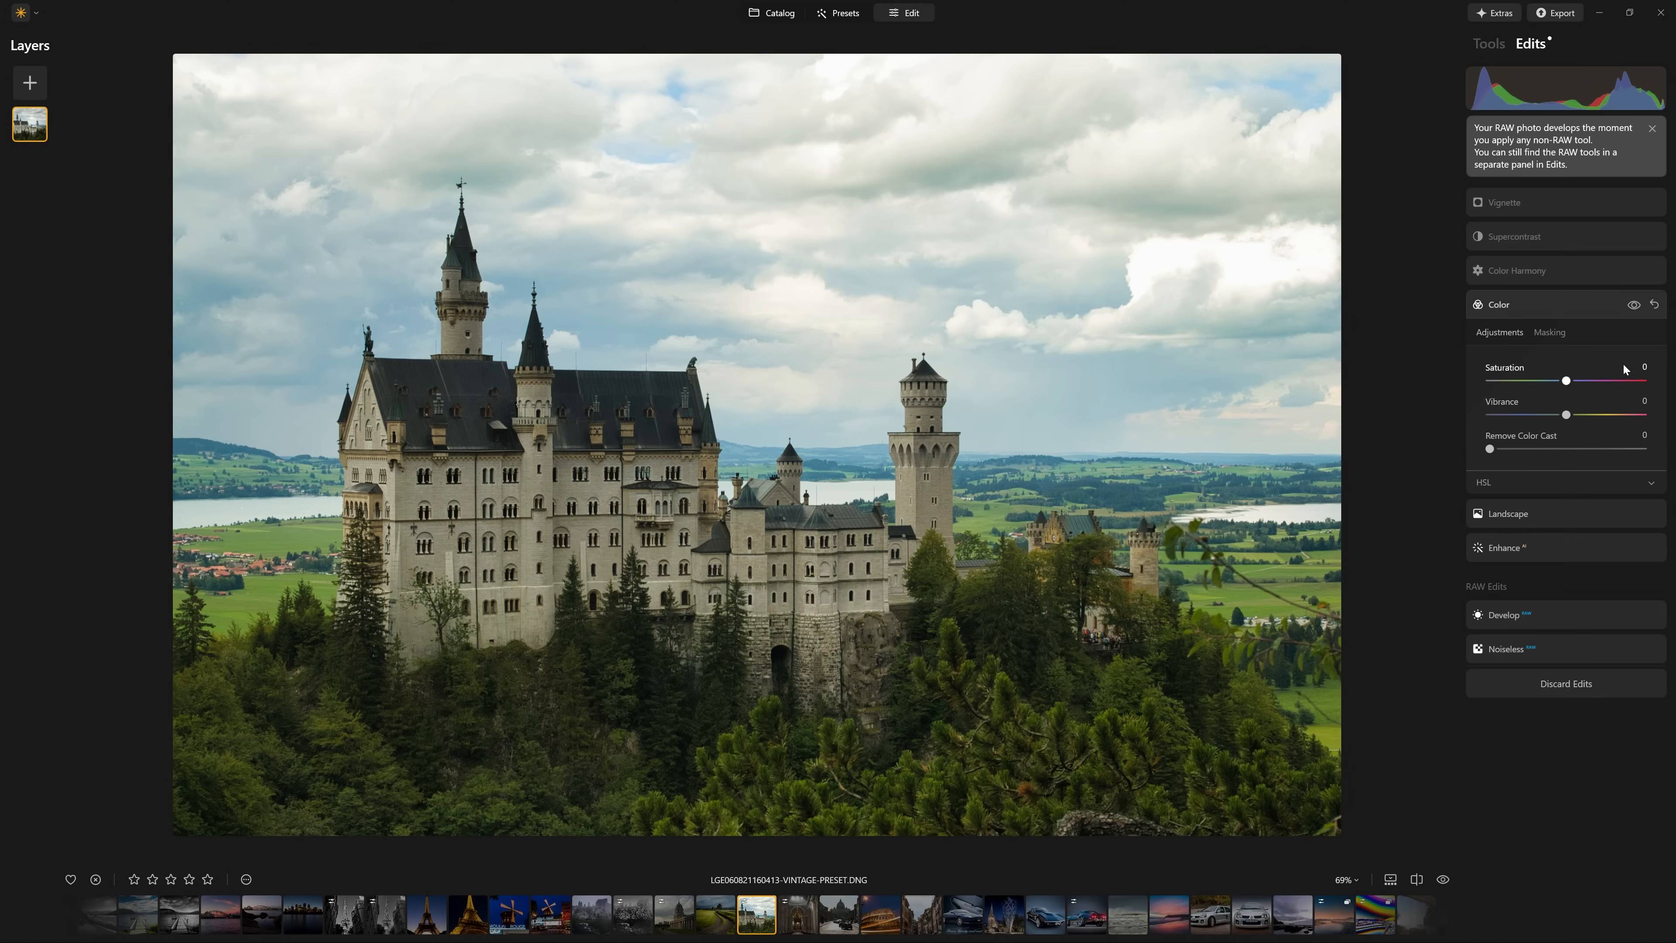
left_click(1637, 311)
left_click(1637, 311)
left_click(1637, 311)
left_click(1636, 311)
Step: In the Color edit's HSL controls, try green saturation at -100 and set it to -19
left_click(1539, 482)
left_click(1539, 482)
left_click(1539, 482)
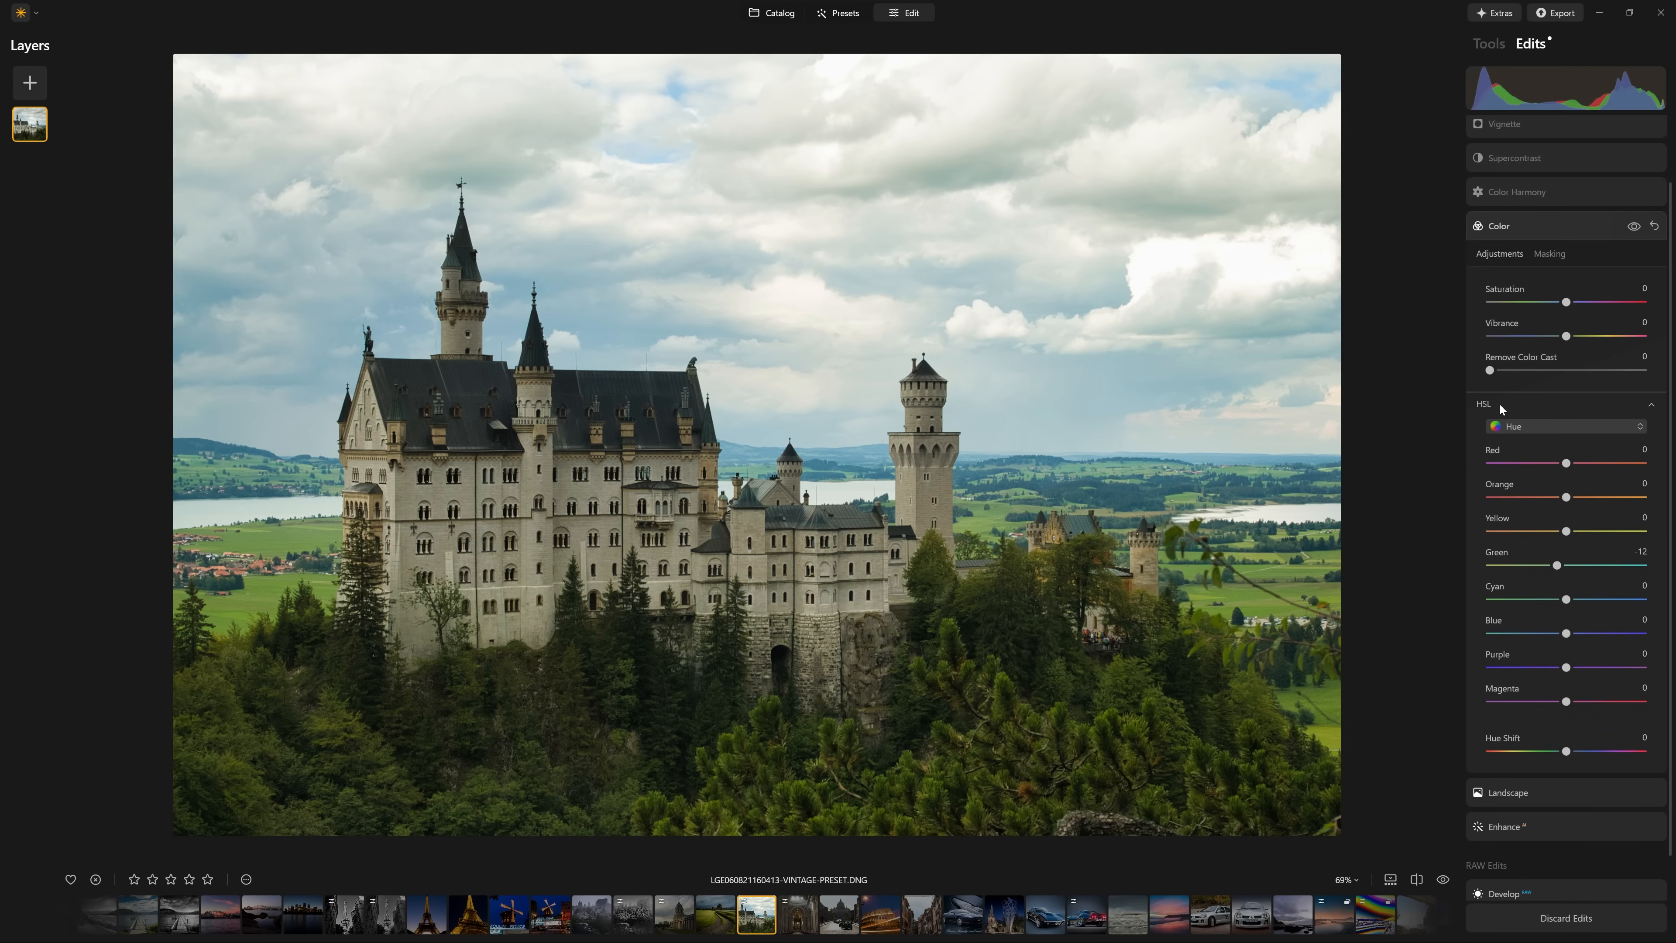
left_click(1522, 429)
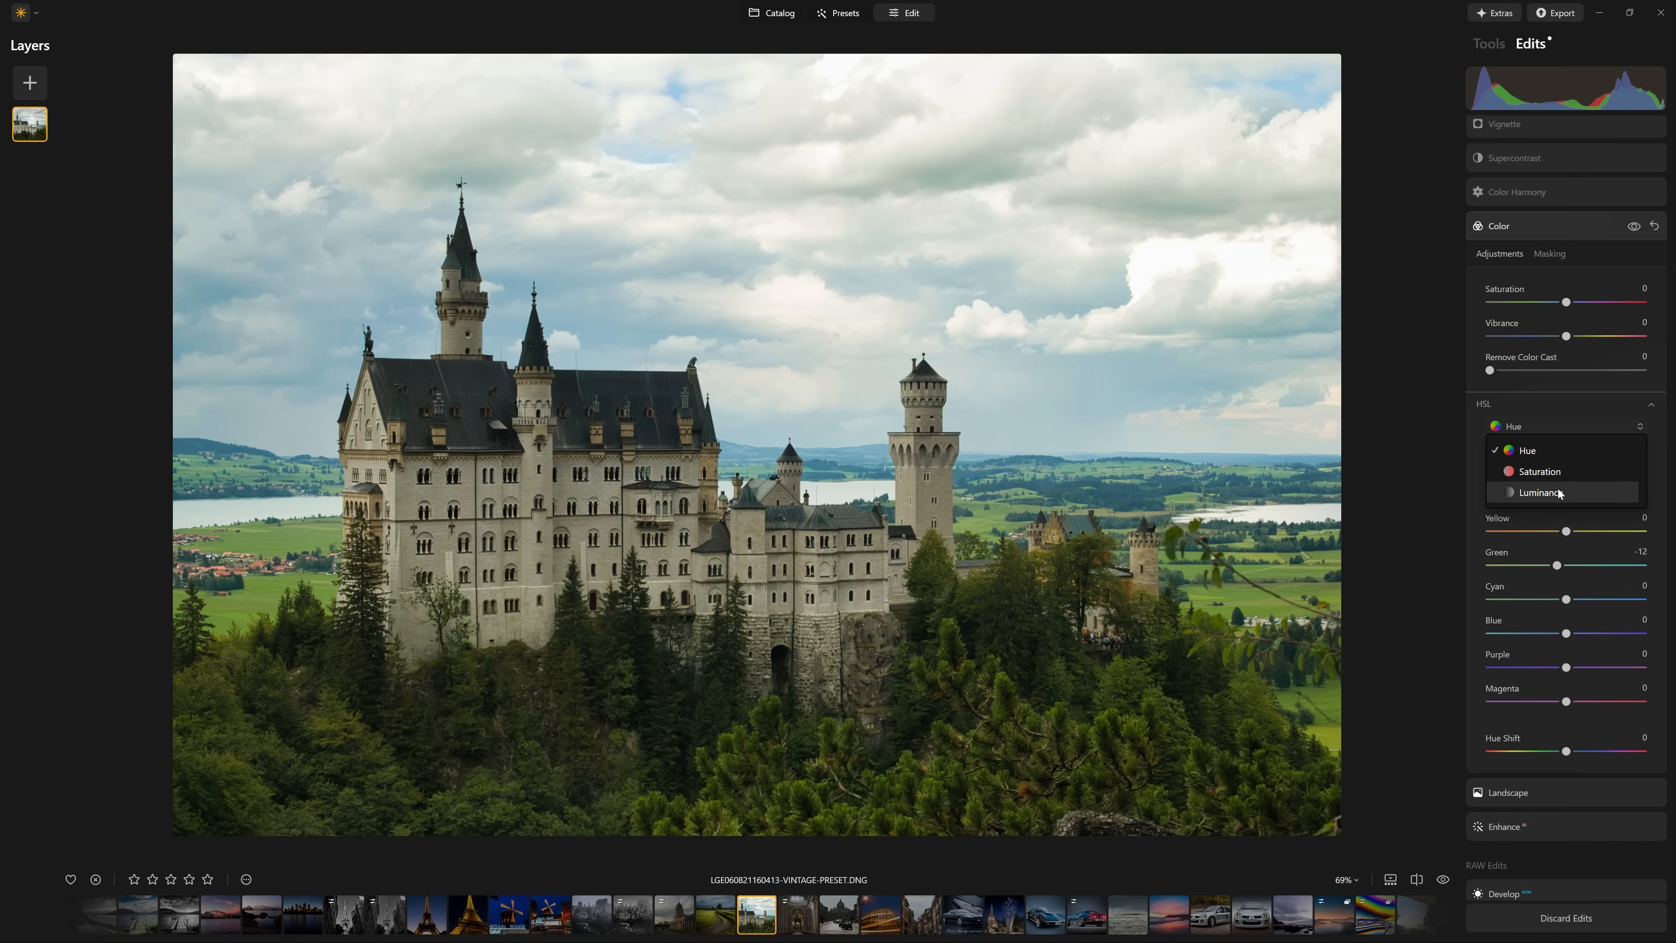
left_click(1553, 477)
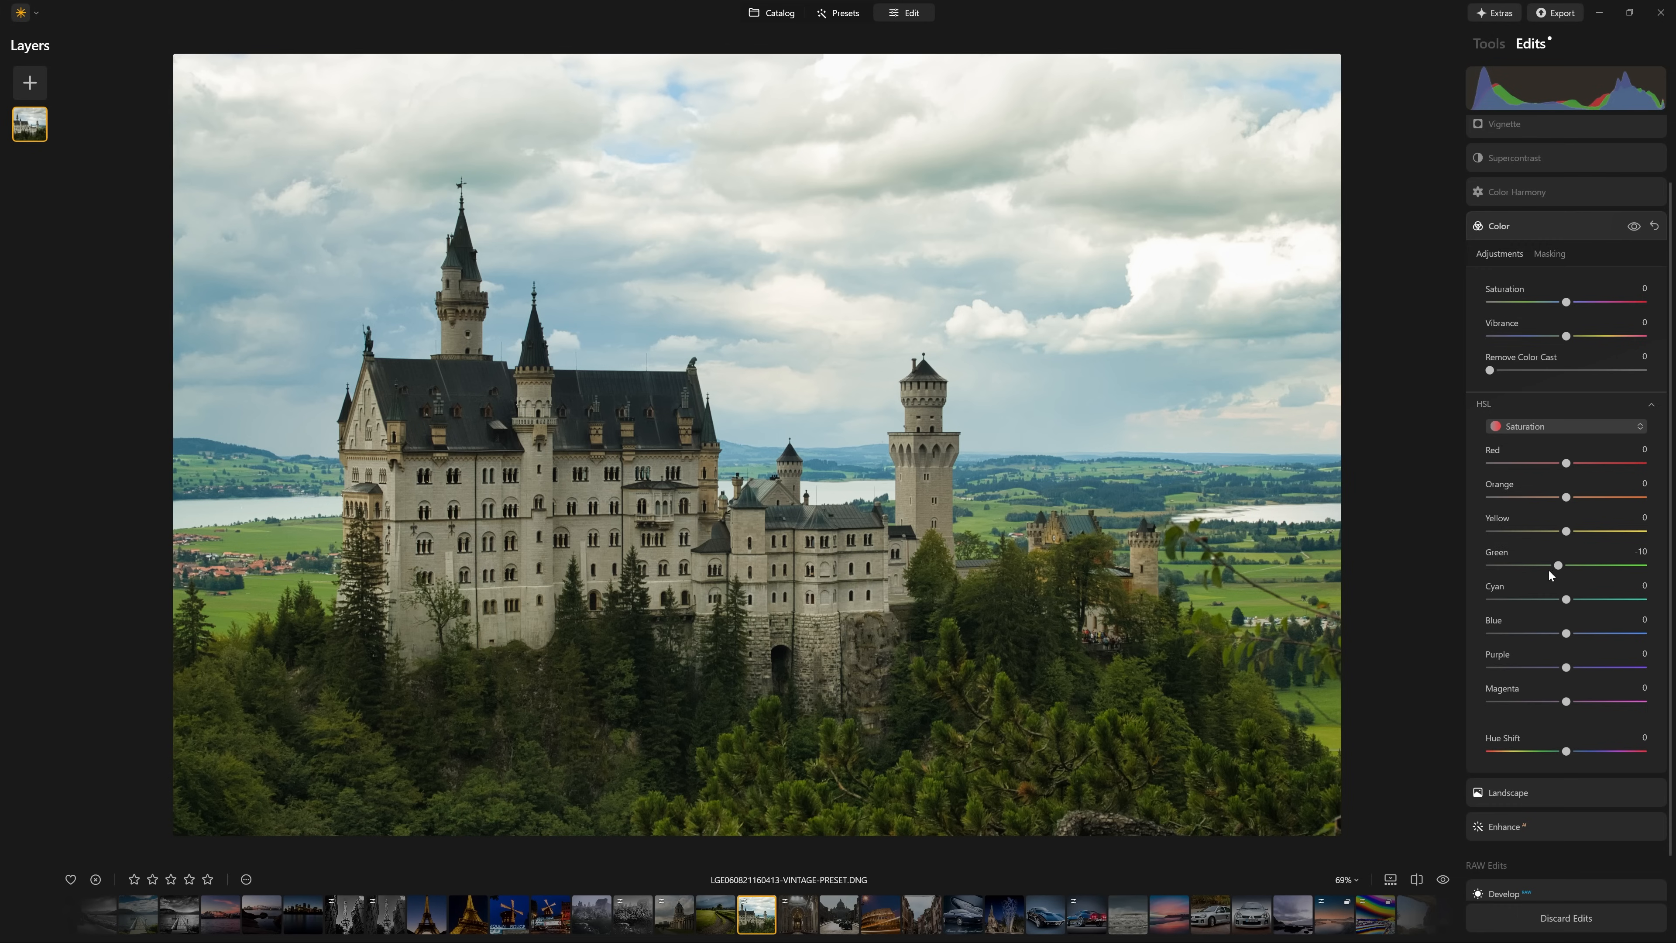
left_click_drag(1561, 569, 1461, 572)
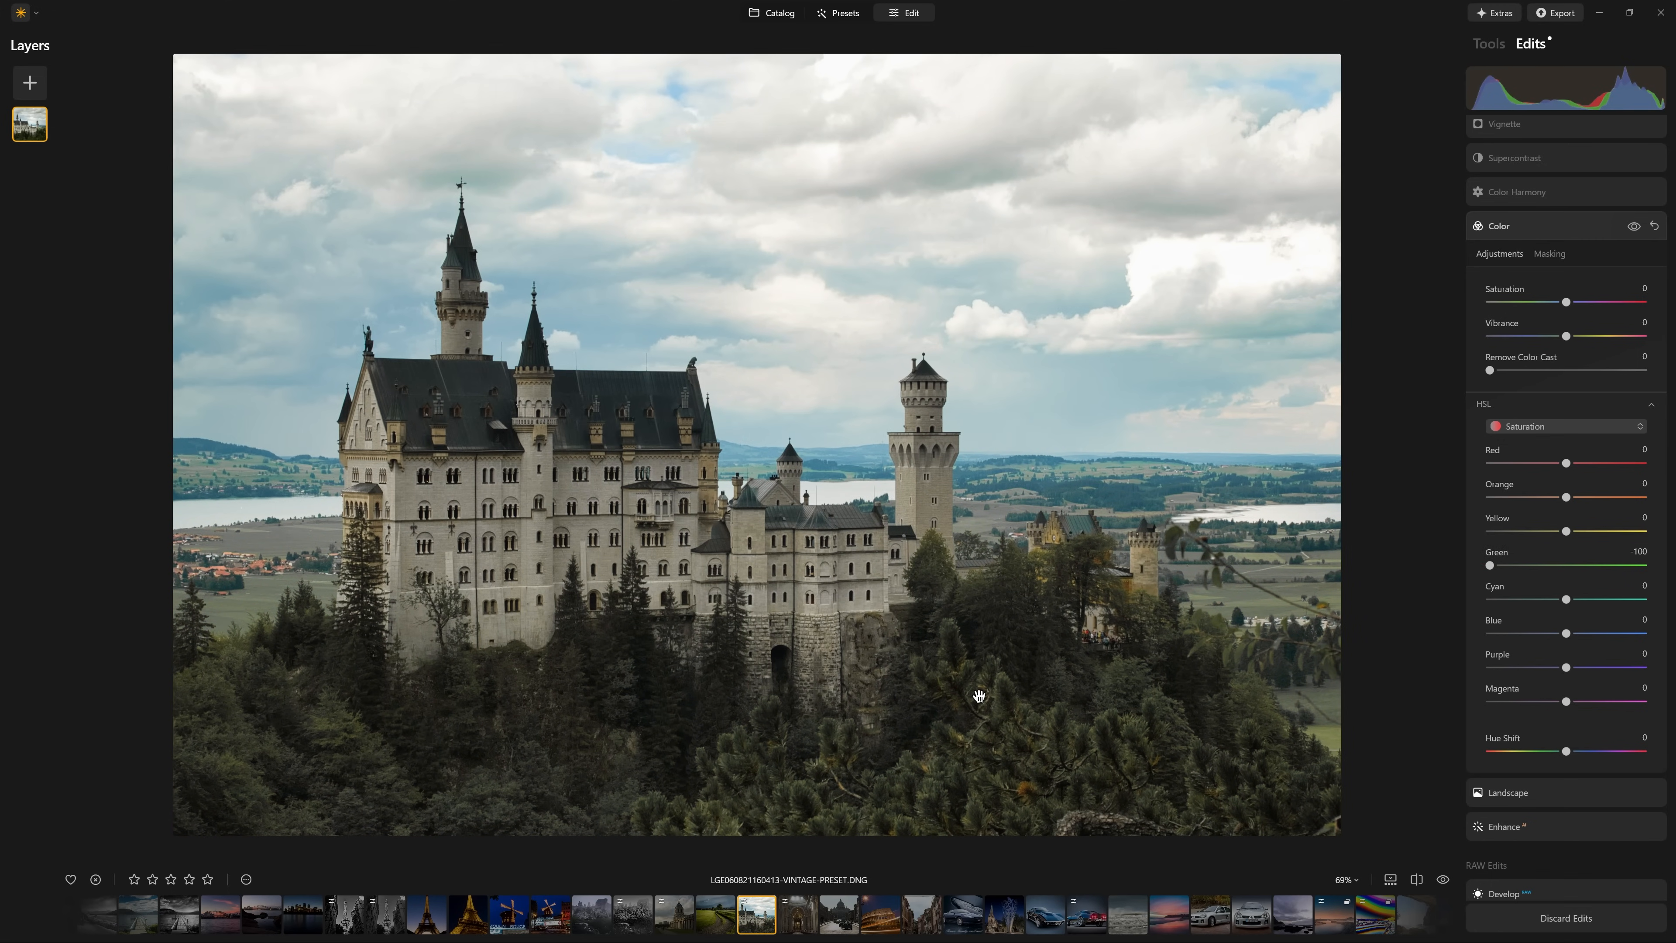
left_click_drag(1493, 570, 1552, 567)
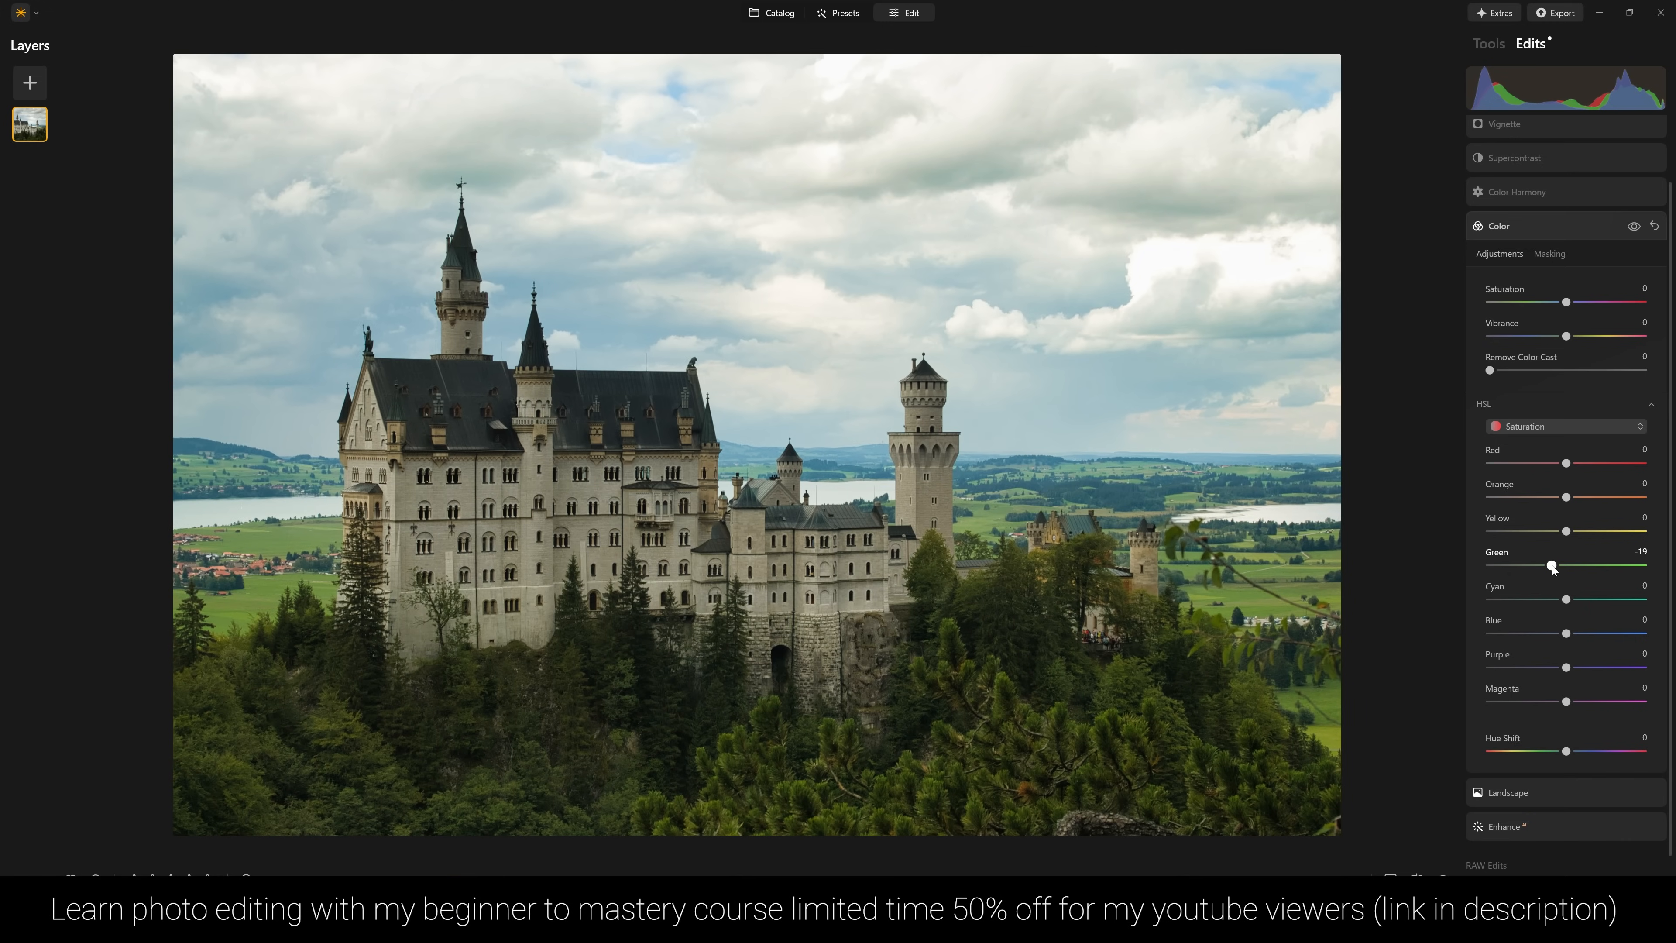
Step: In the Color Harmony edit, compare the effect off and on, try Brilliance at 100 and set it to 4
left_click(1560, 197)
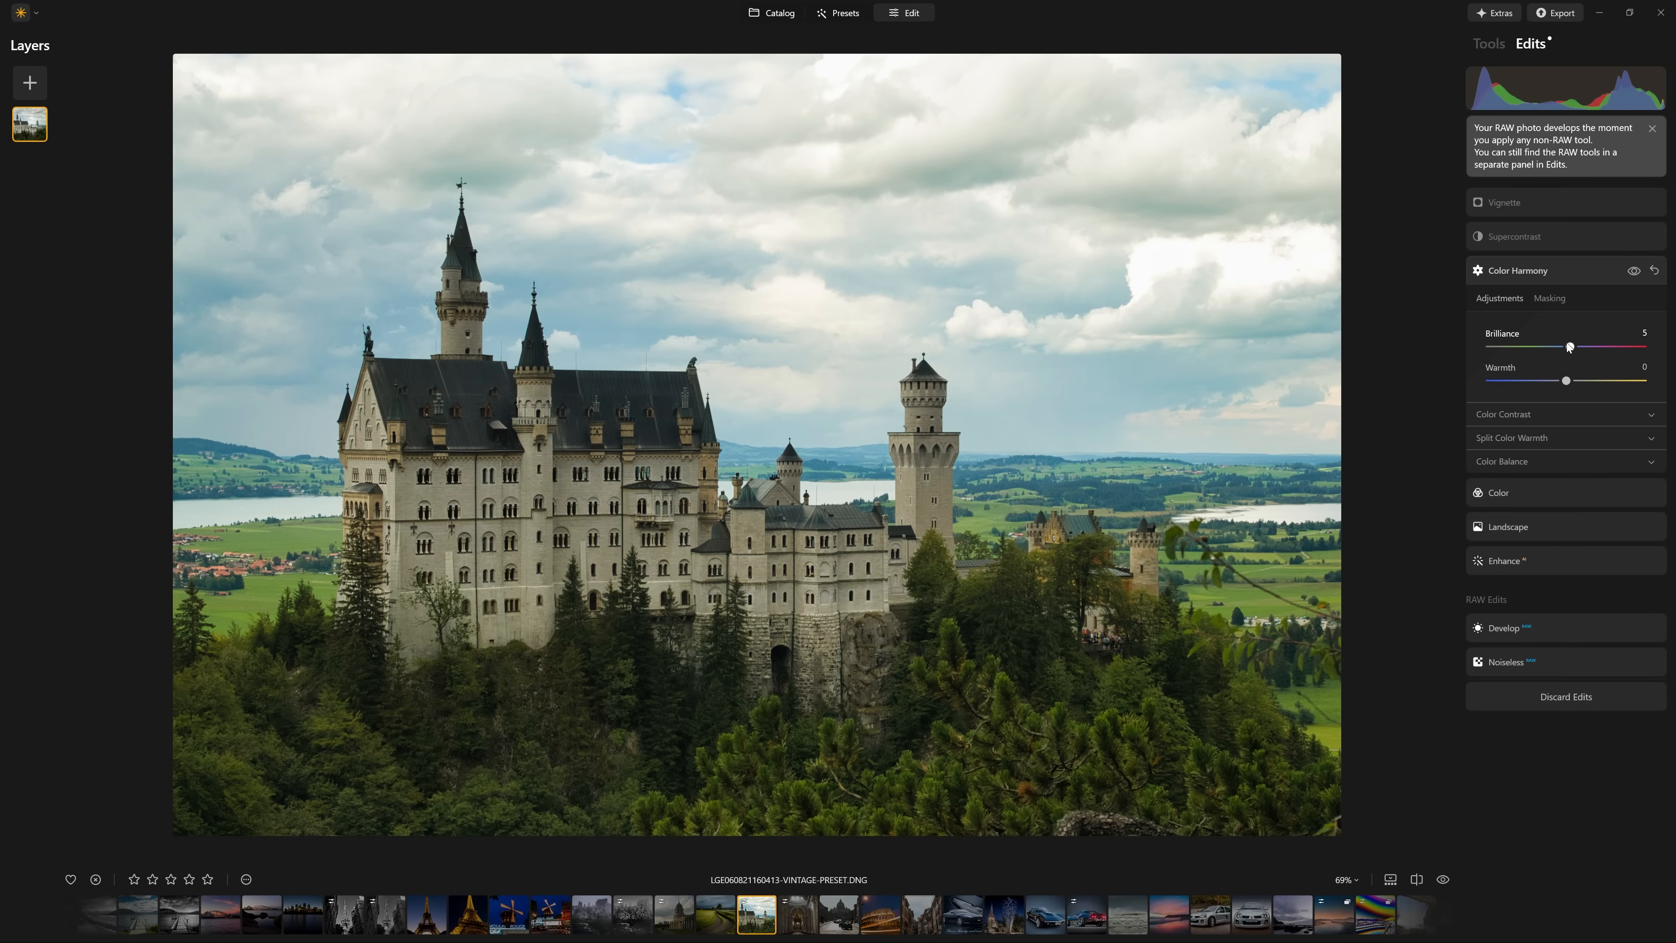
left_click(1631, 271)
left_click(1632, 271)
mouse_move(1583, 348)
left_mouse_down()
mouse_move(1609, 345)
mouse_move(1573, 346)
left_mouse_up()
left_click_drag(1581, 350, 1646, 346)
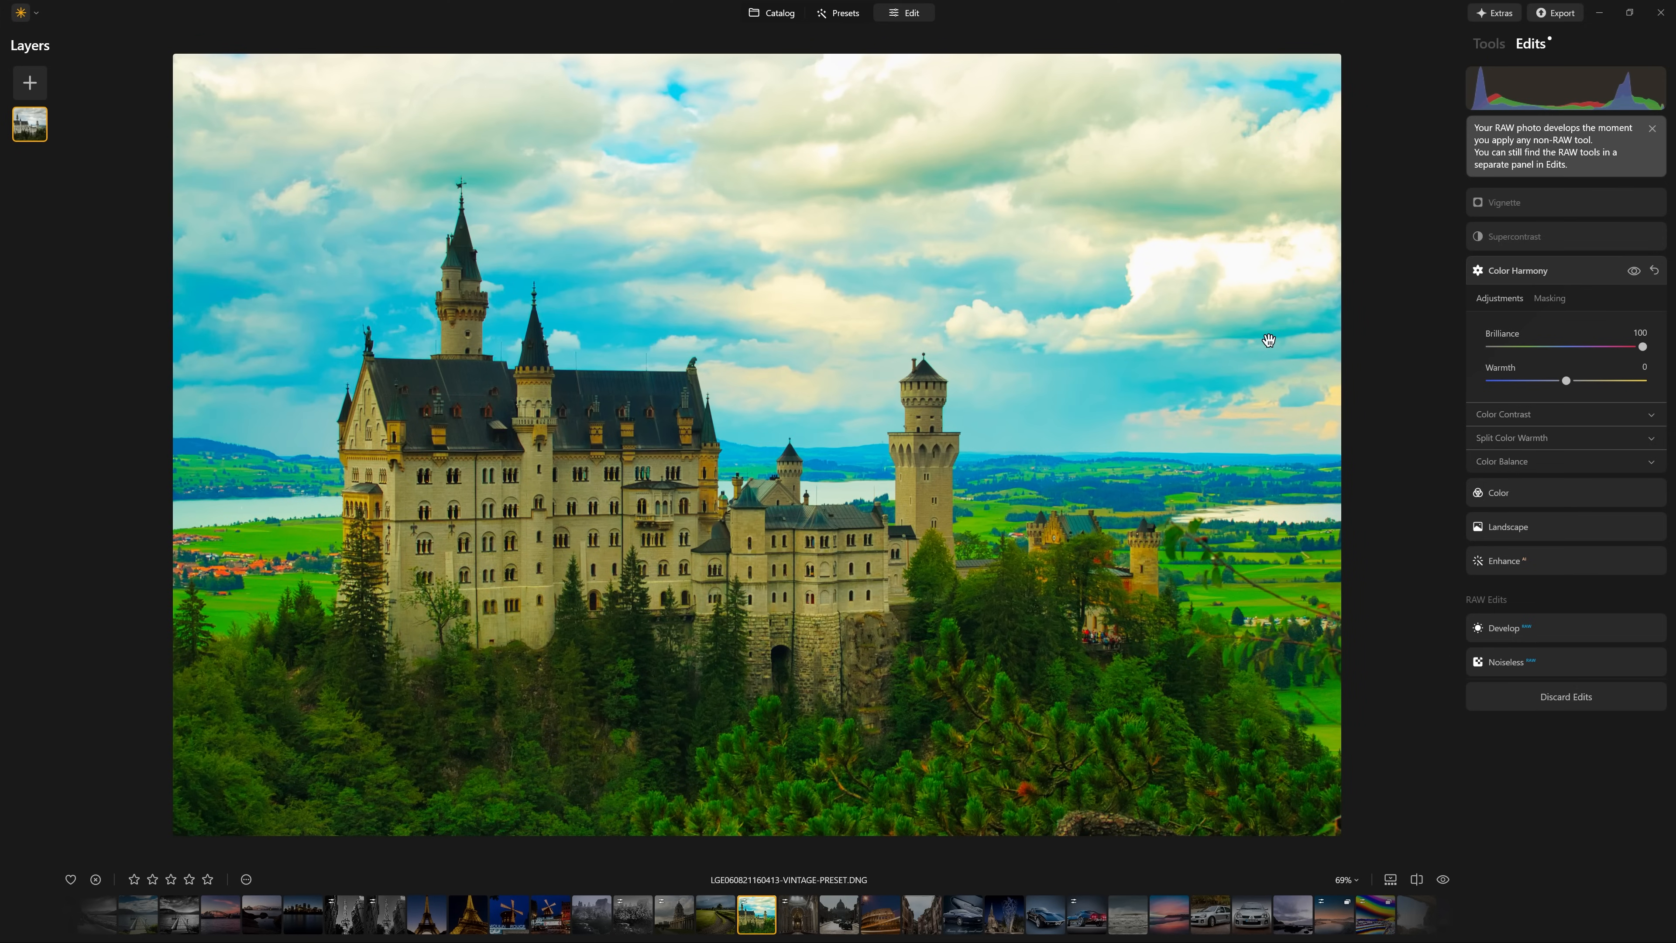
left_click_drag(1643, 347, 1572, 355)
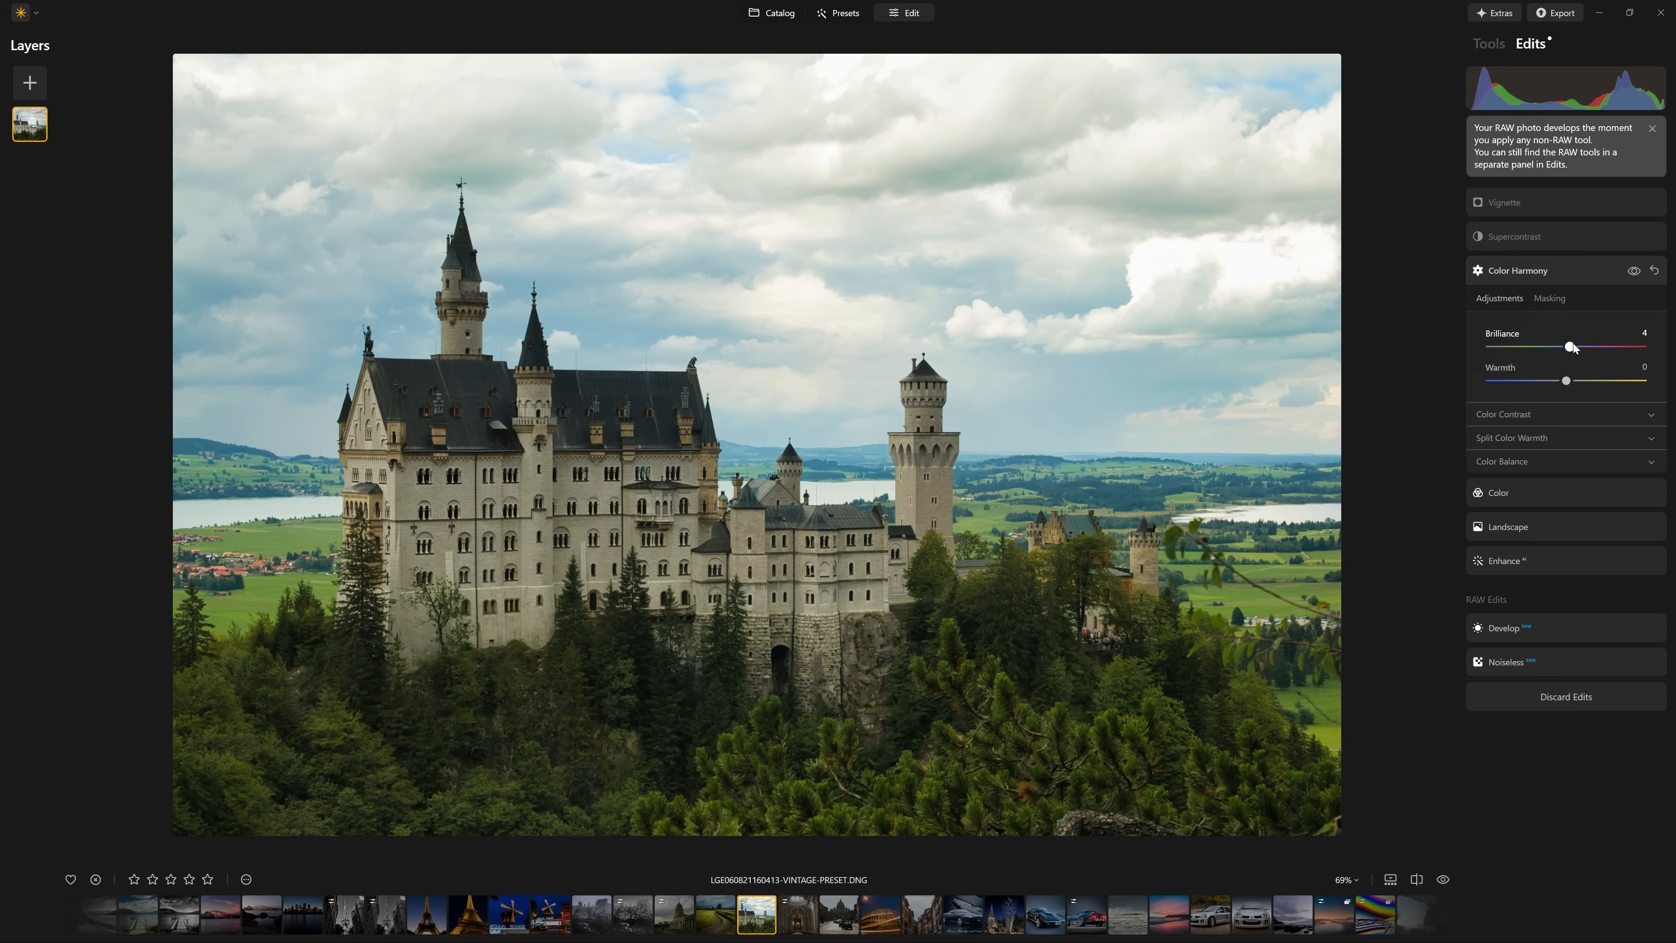
Step: In the Supercontrast edit, set Highlights Contrast to 21, Midtones Contrast to 22 and Shadows Contrast to 9
left_click(1515, 235)
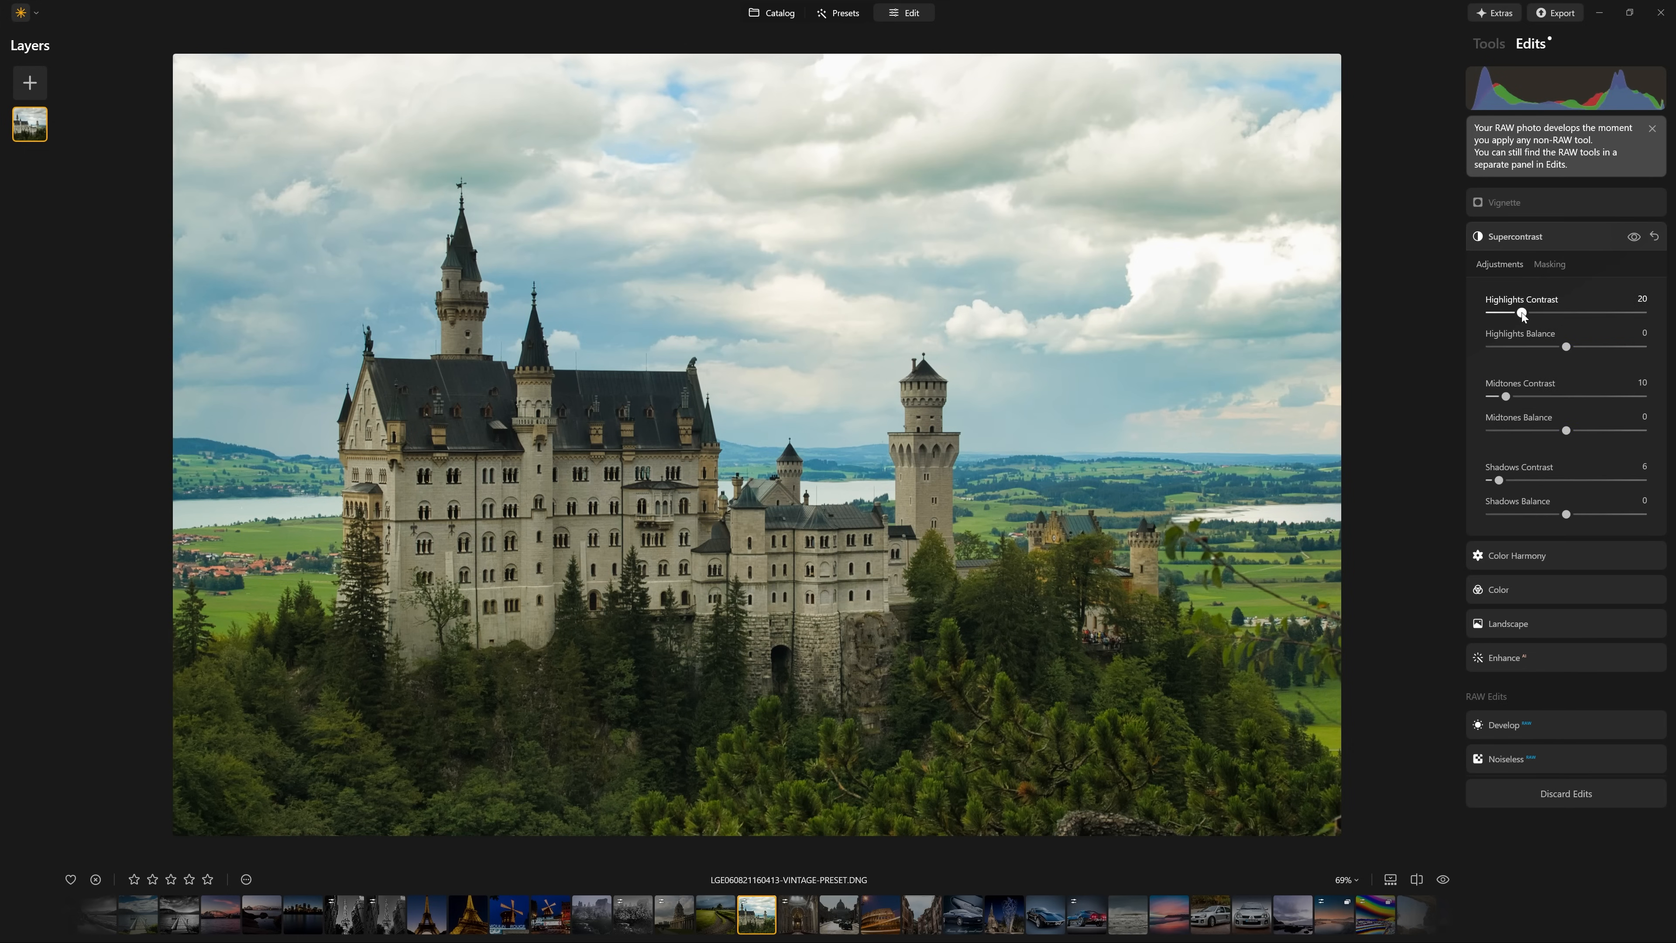
mouse_move(1527, 313)
left_mouse_down()
mouse_move(1592, 312)
mouse_move(1523, 312)
left_mouse_up()
mouse_move(1506, 397)
left_mouse_down()
mouse_move(1632, 404)
mouse_move(1525, 396)
left_mouse_up()
mouse_move(1498, 481)
left_mouse_down()
mouse_move(1622, 481)
mouse_move(1468, 487)
mouse_move(1631, 484)
mouse_move(1511, 487)
left_mouse_up()
Step: Try a stronger vignette with the Amount at -64 and compare the photo with the Vignette edit off and on
left_click(1511, 202)
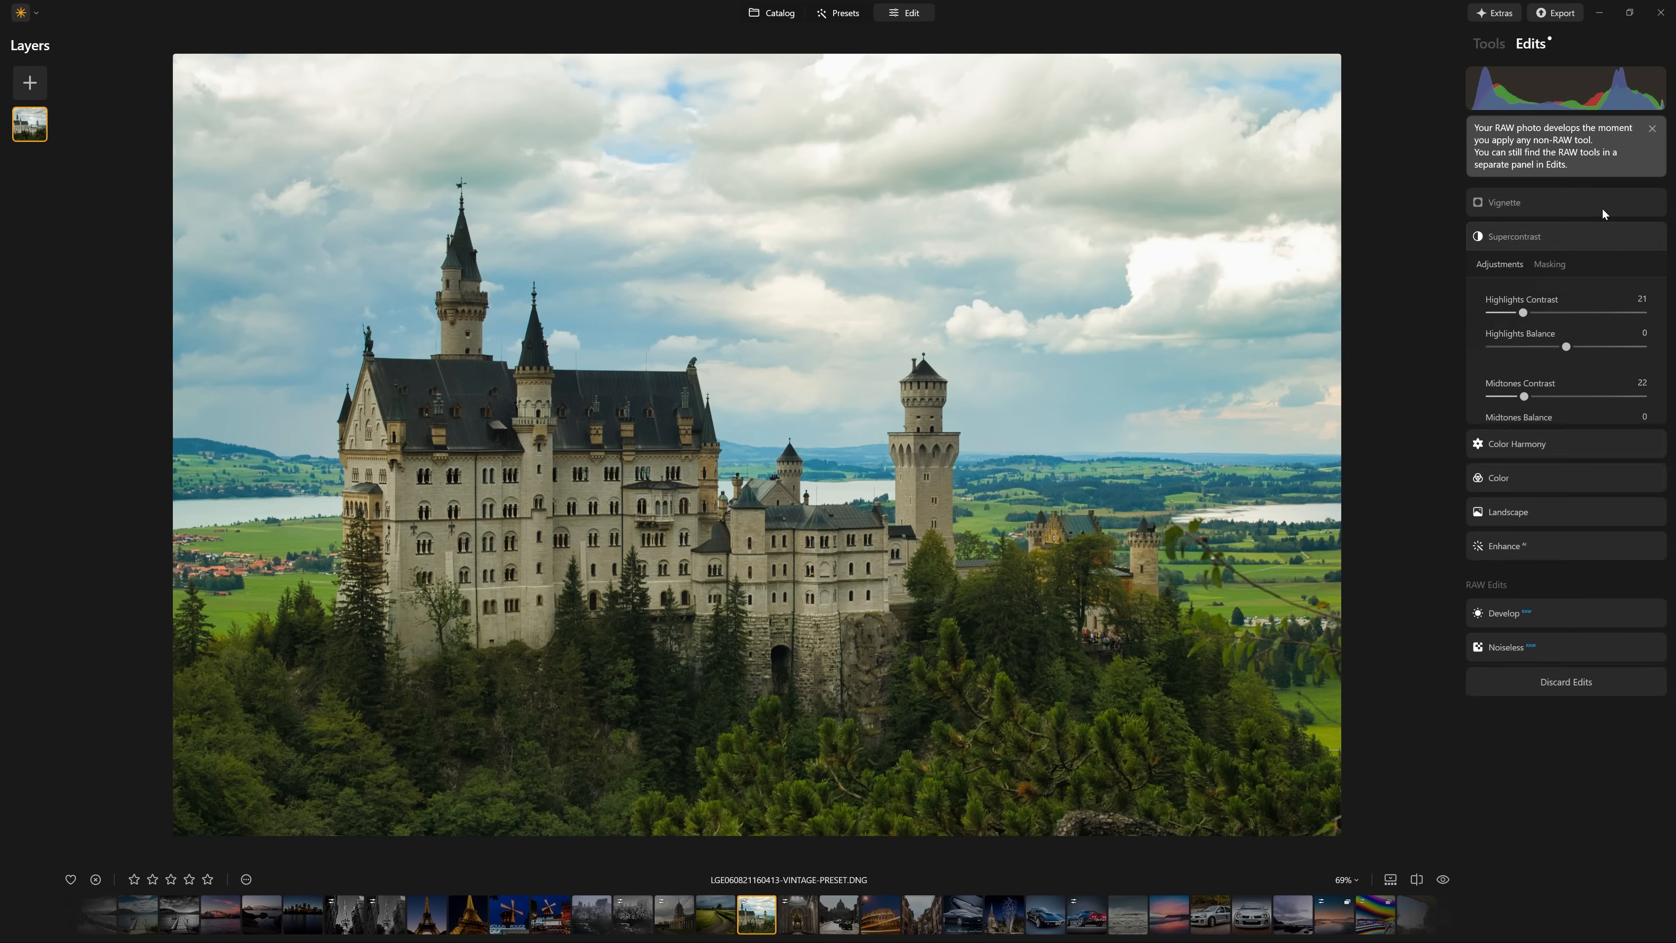
left_click_drag(1566, 279, 1548, 282)
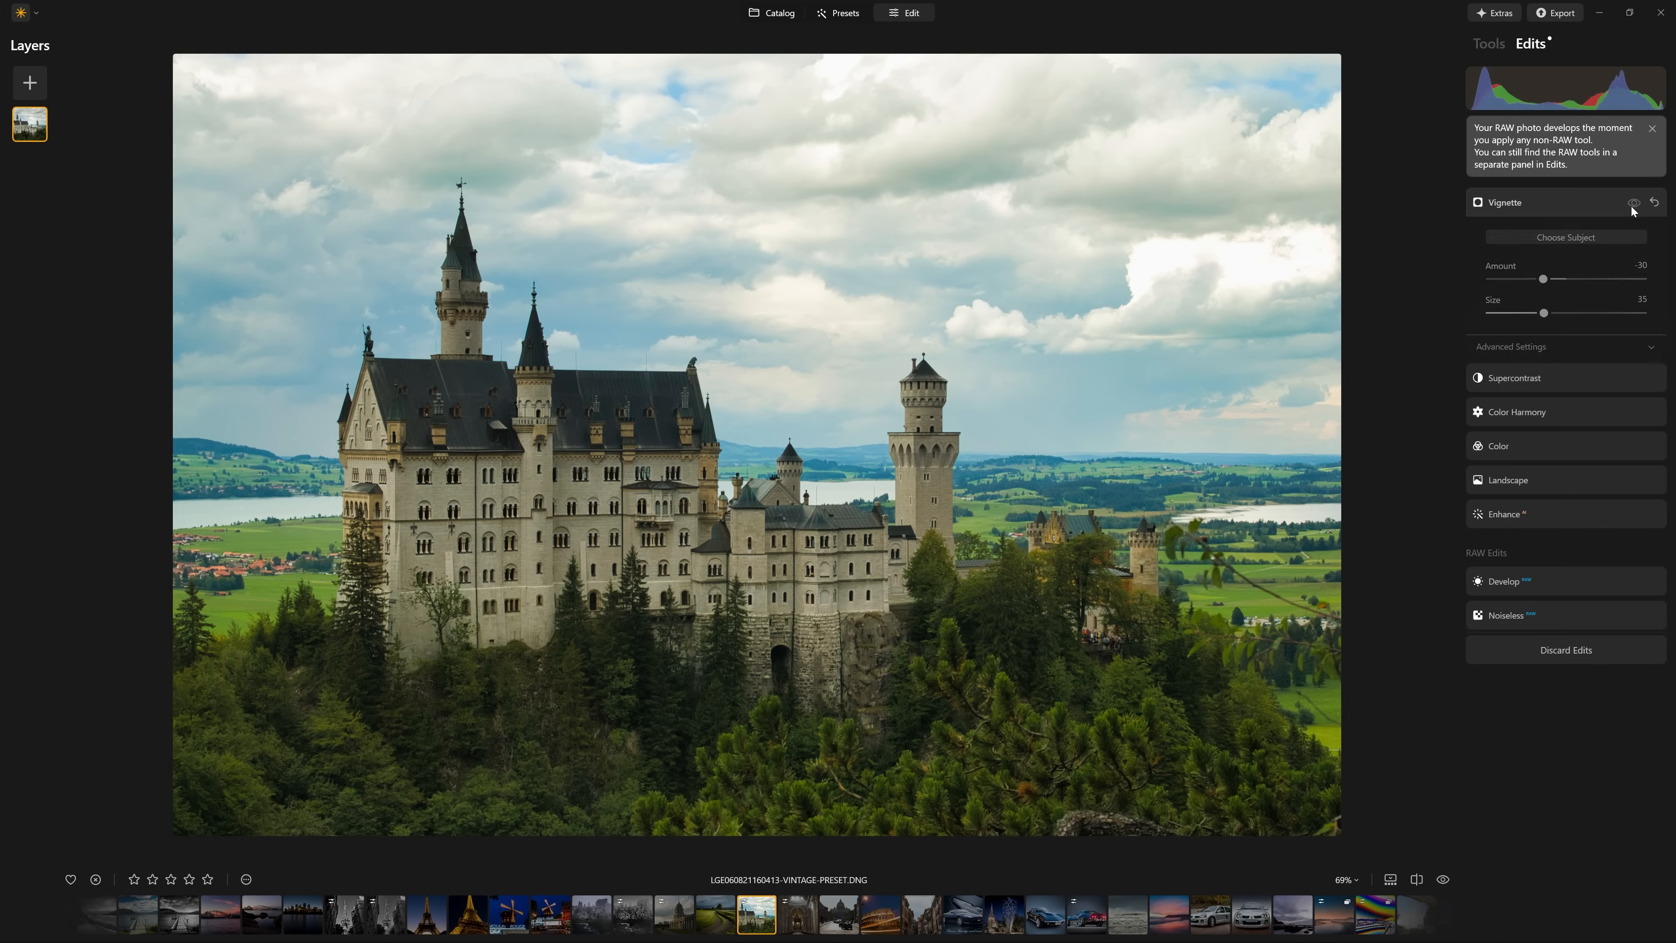
mouse_move(1543, 278)
left_mouse_down()
mouse_move(1500, 280)
mouse_move(1517, 279)
left_mouse_up()
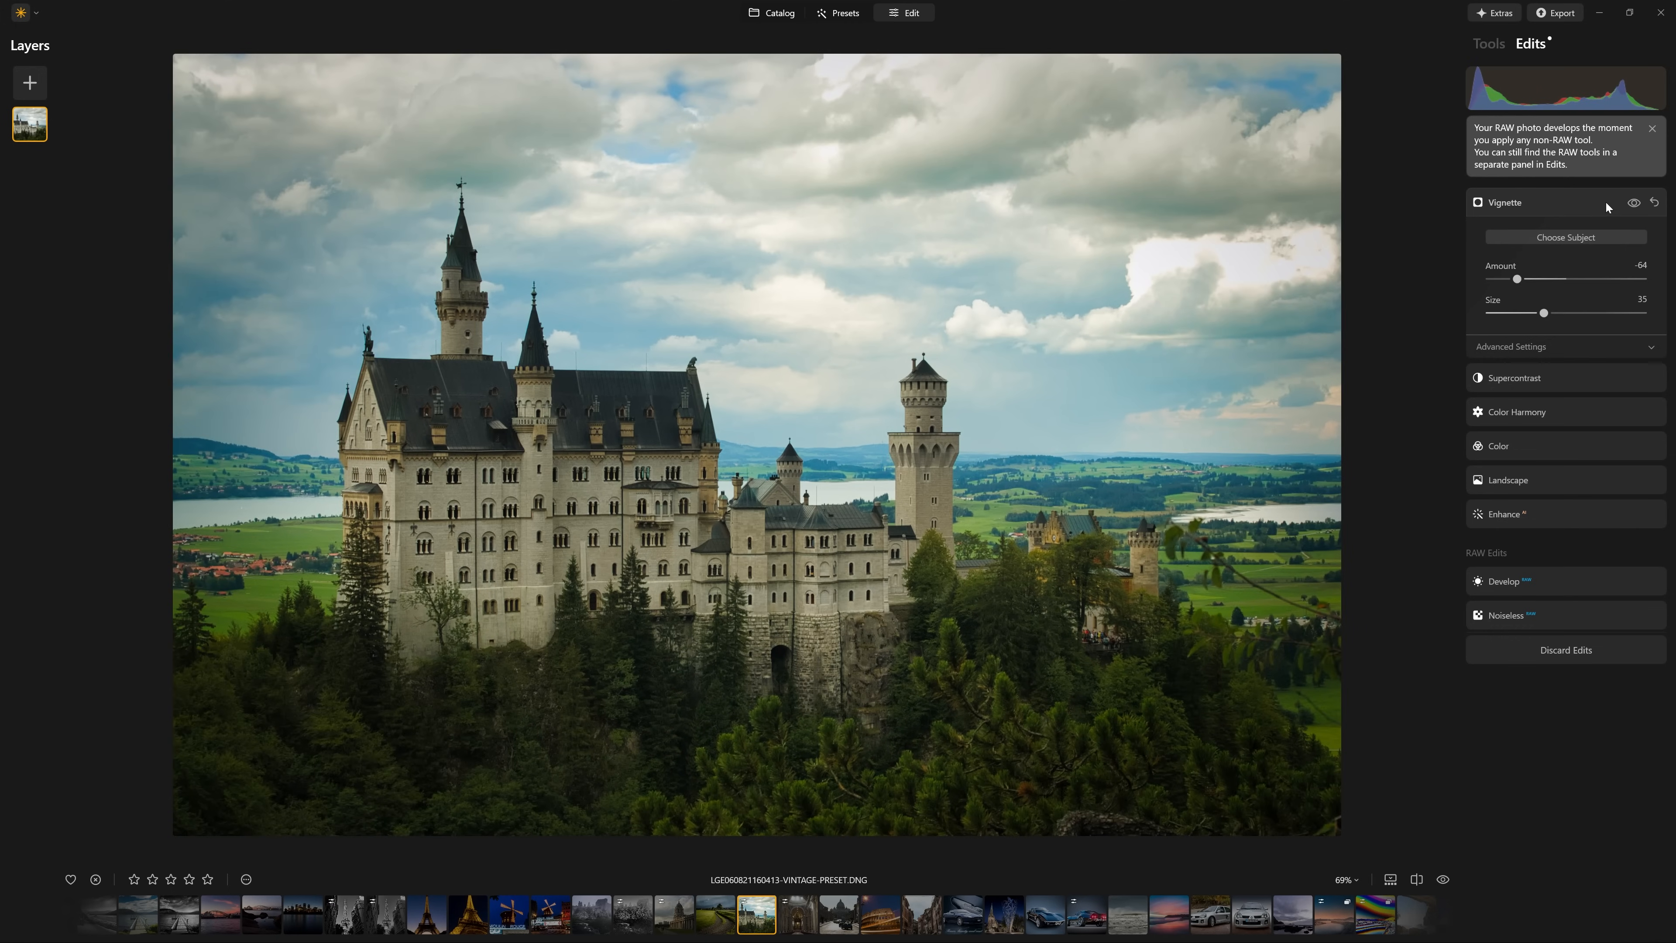
left_click(1630, 206)
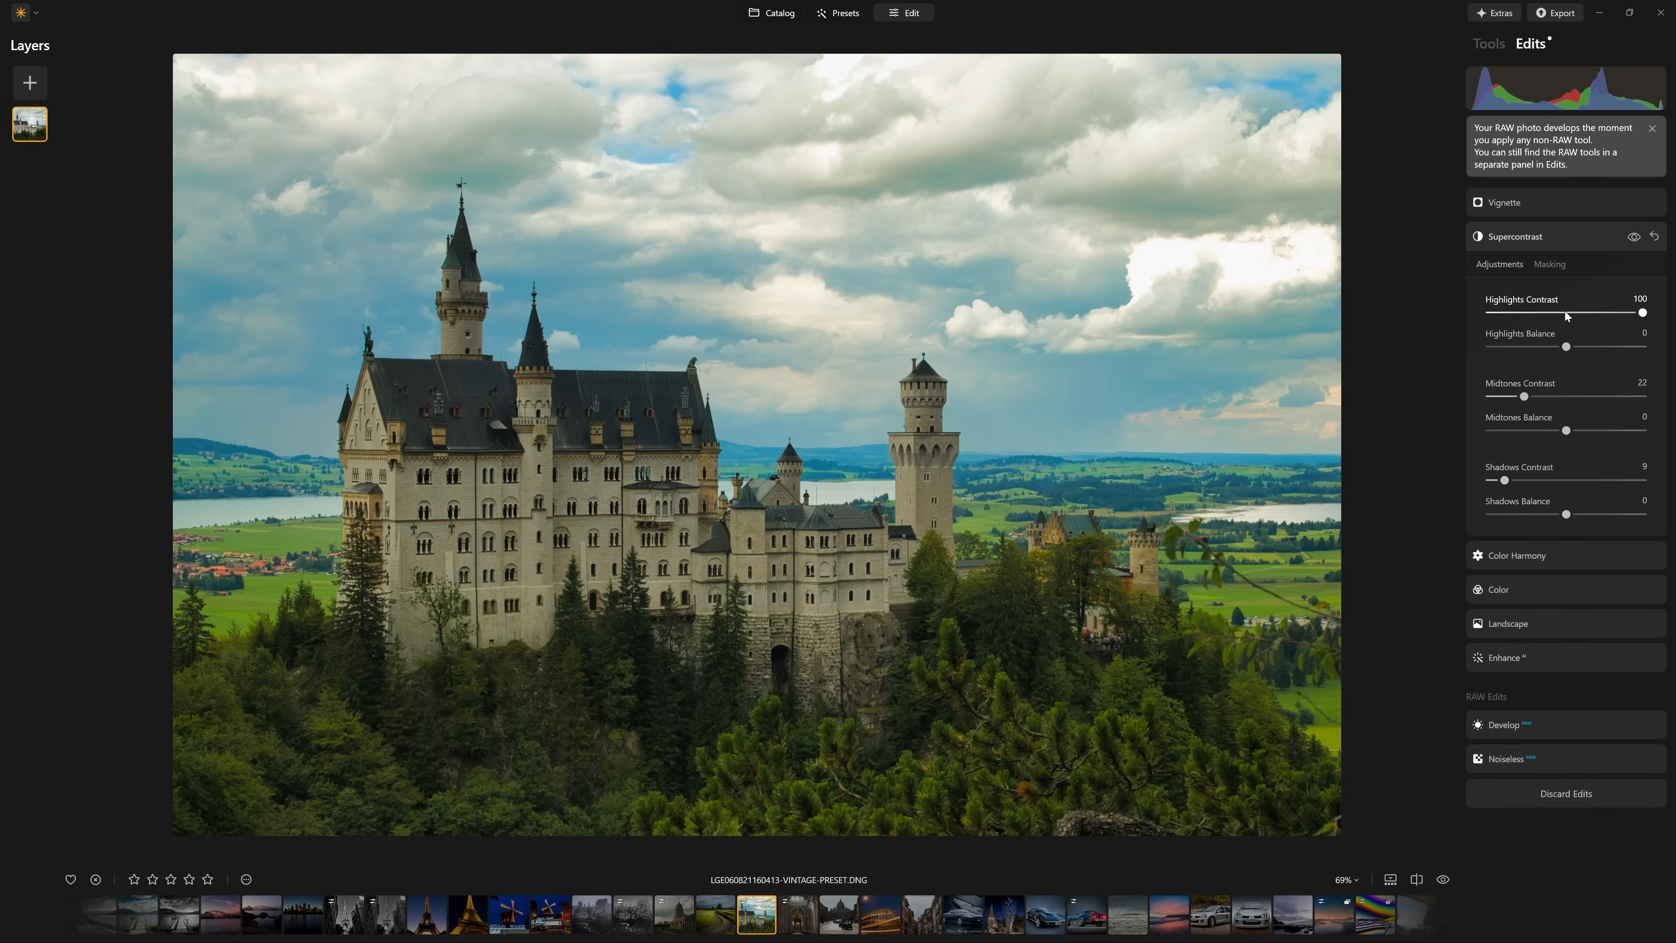
Step: Lower the Supercontrast edit's Highlights Contrast from its maximum and set the Vignette Amount to -61
left_click_drag(1643, 314, 1522, 316)
left_click(1550, 201)
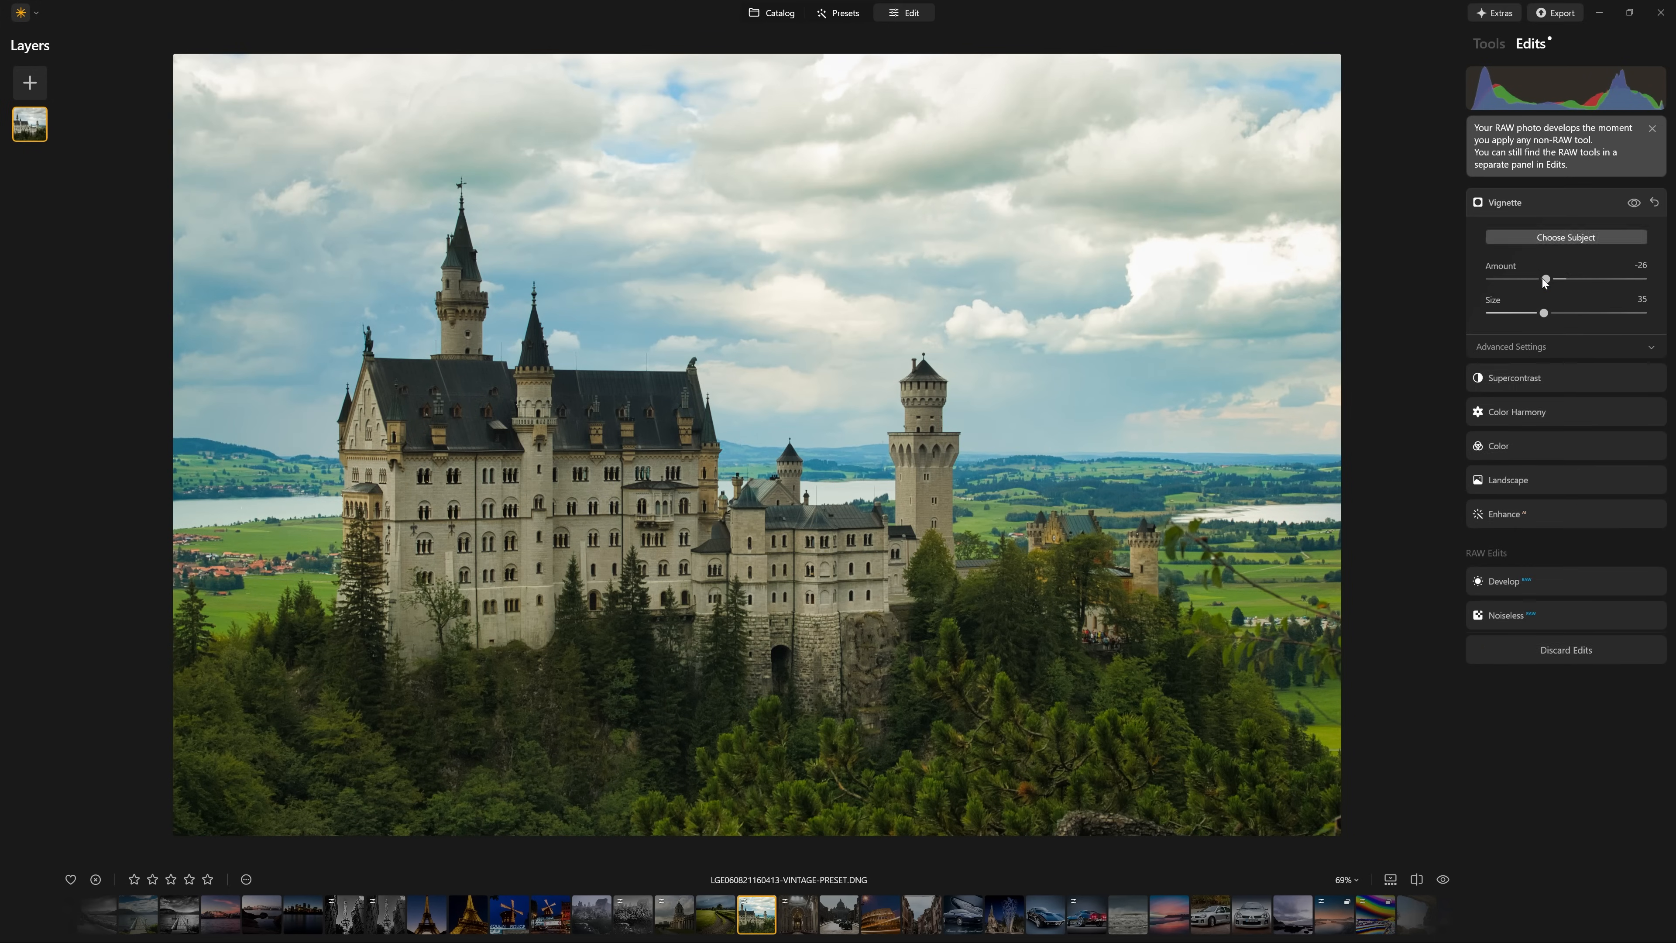
mouse_move(1541, 284)
left_mouse_down()
mouse_move(1488, 280)
mouse_move(1654, 277)
mouse_move(1505, 278)
mouse_move(1519, 284)
left_mouse_up()
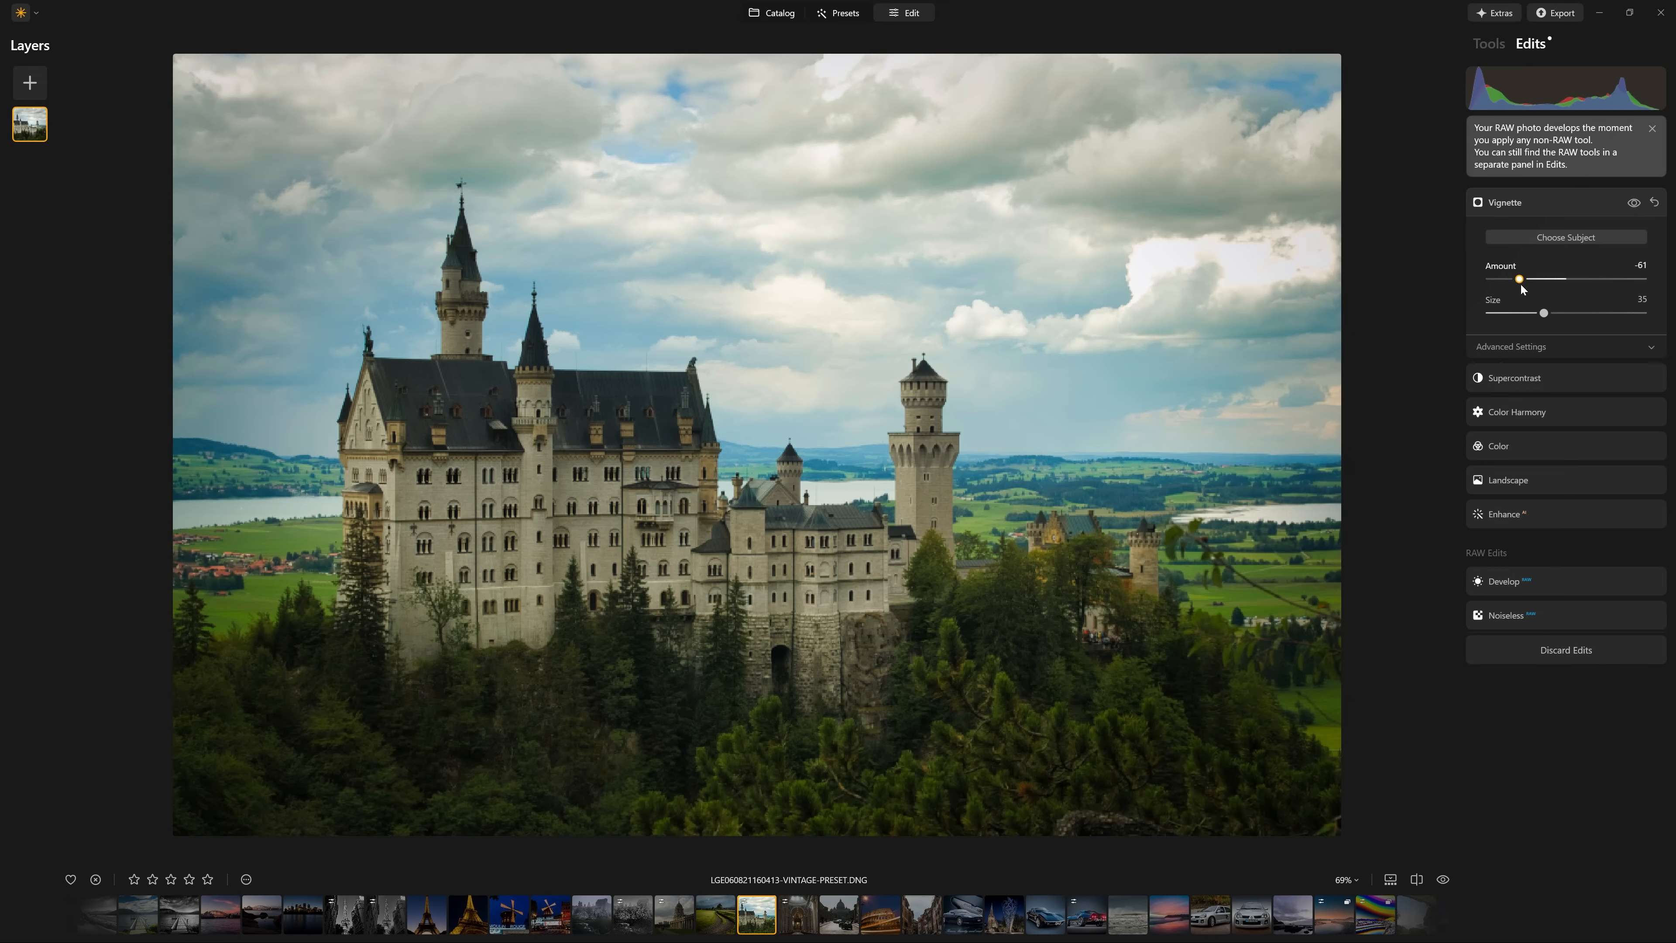
Step: Close the Vignette settings and compare the fully edited castle photo with the unedited original
left_click(1580, 209)
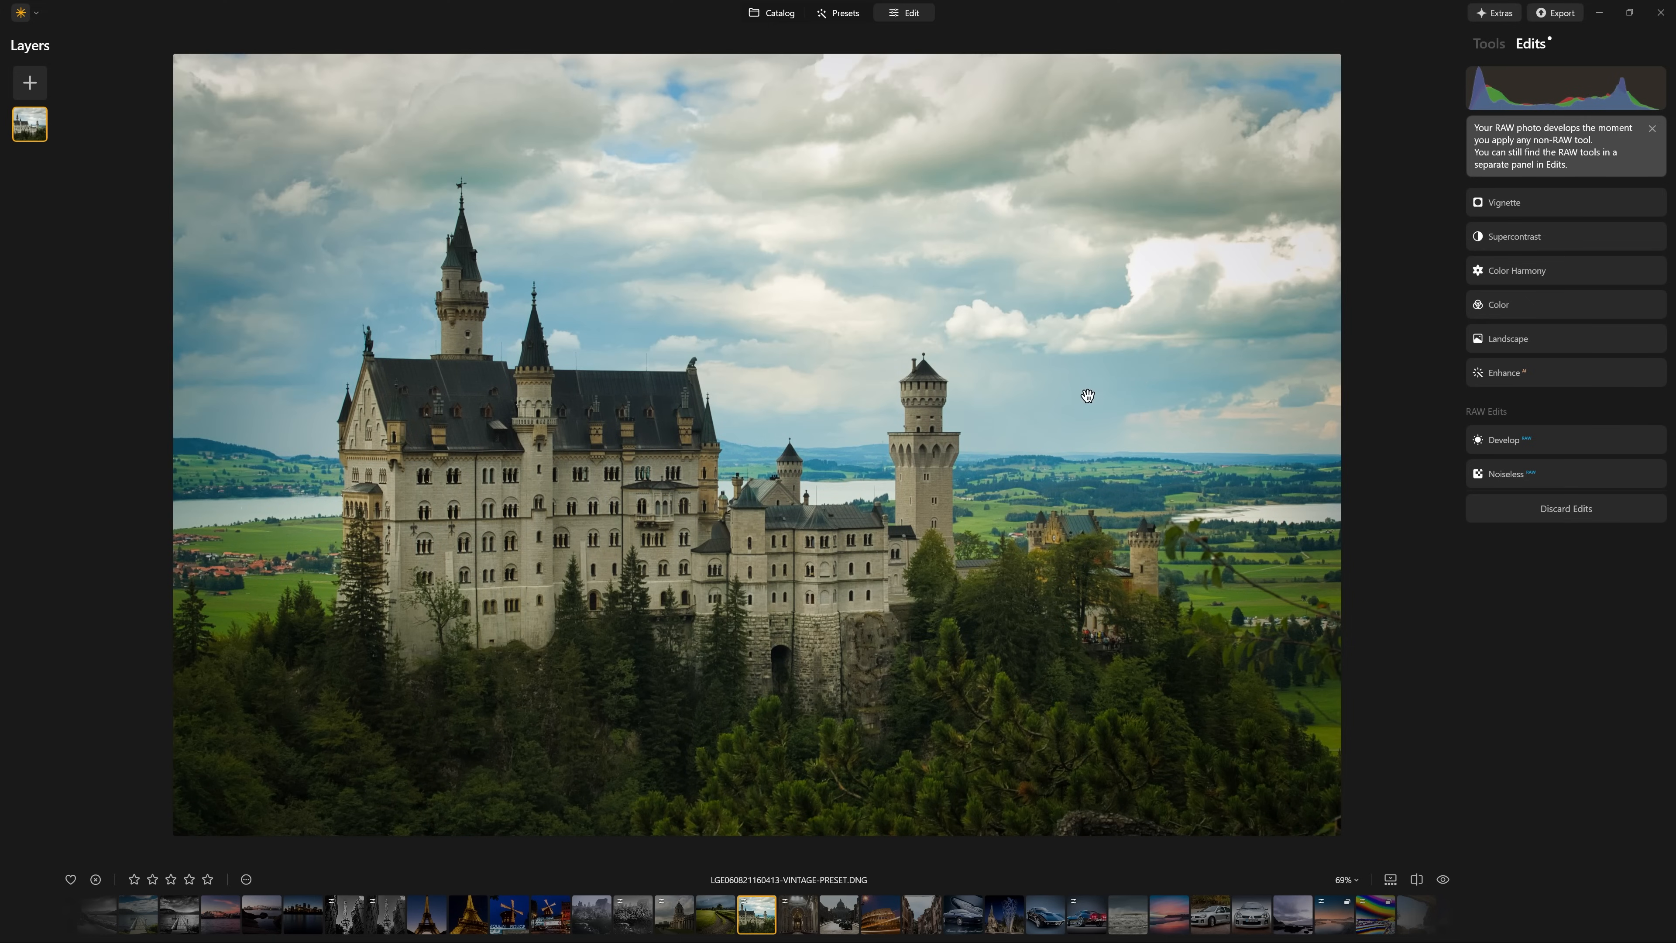
key("backslash")
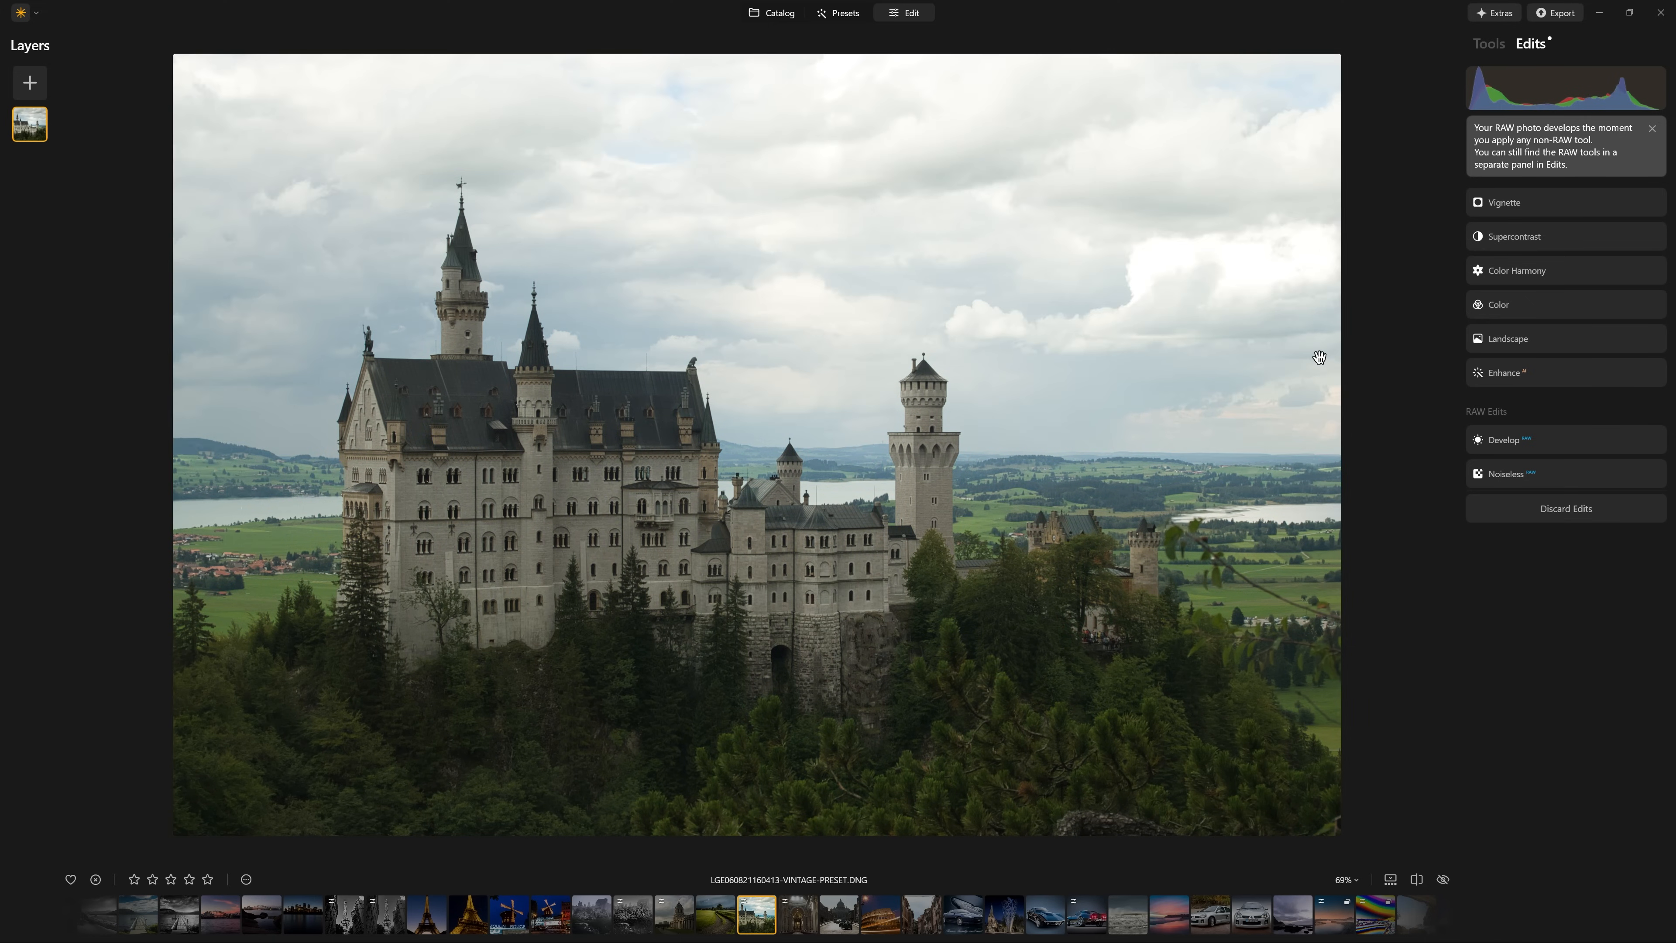
key("backslash")
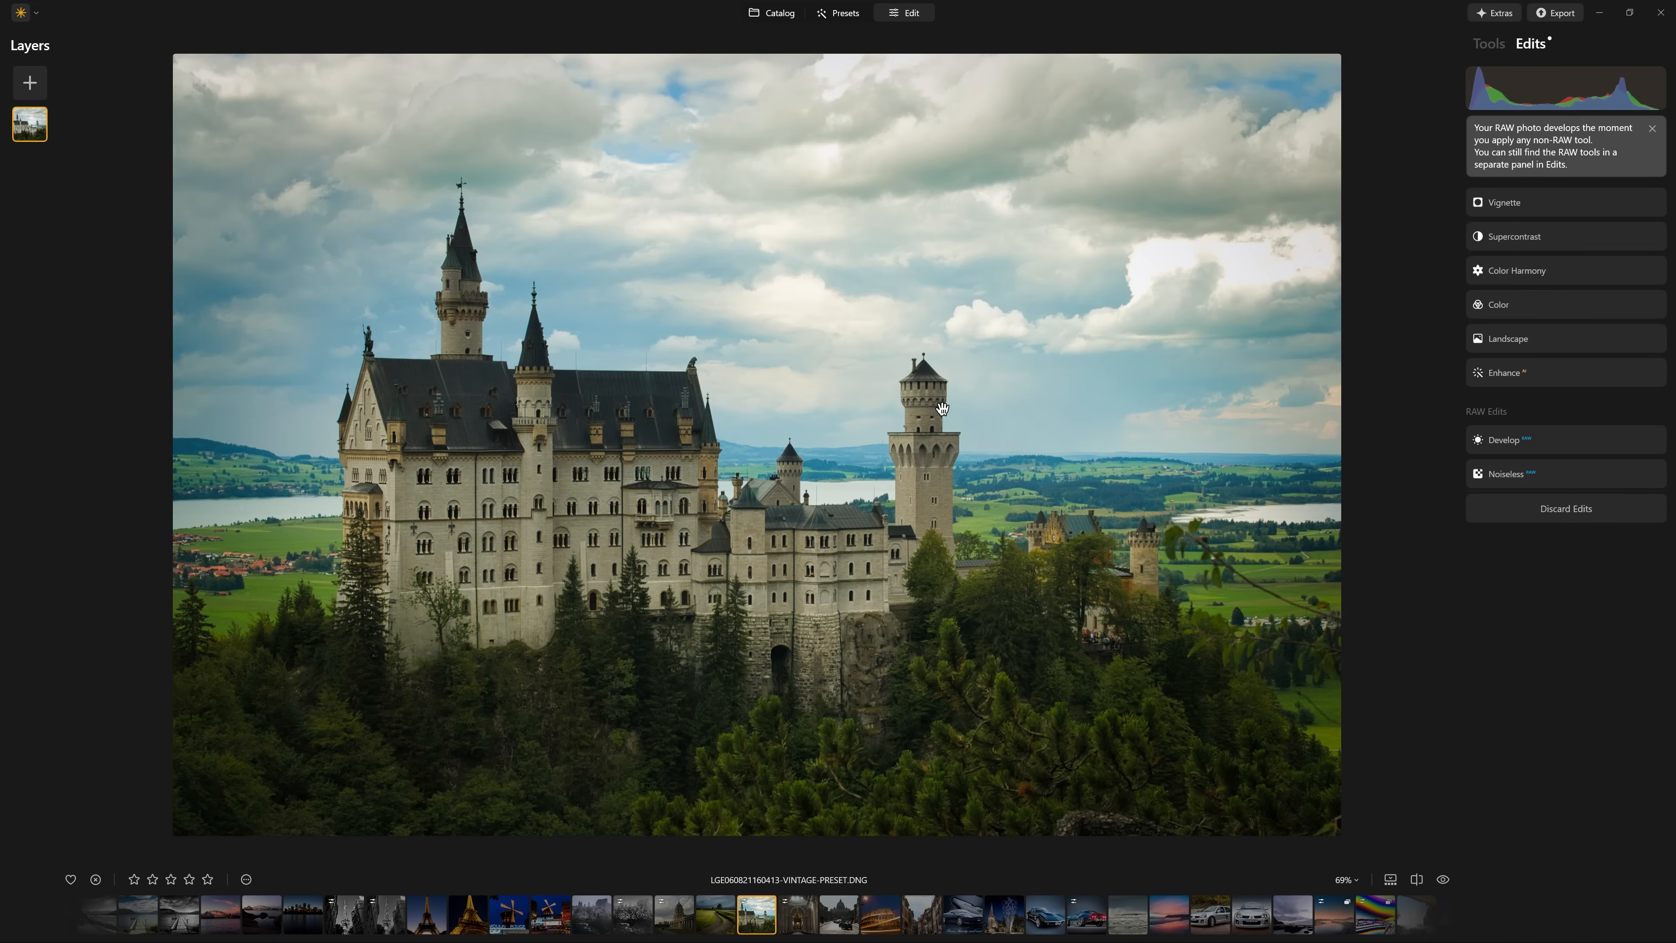
Step: Apply the Snowfall preset from the Easy Landscapes Collection to the castle photo and list the edits it makes
left_click(833, 13)
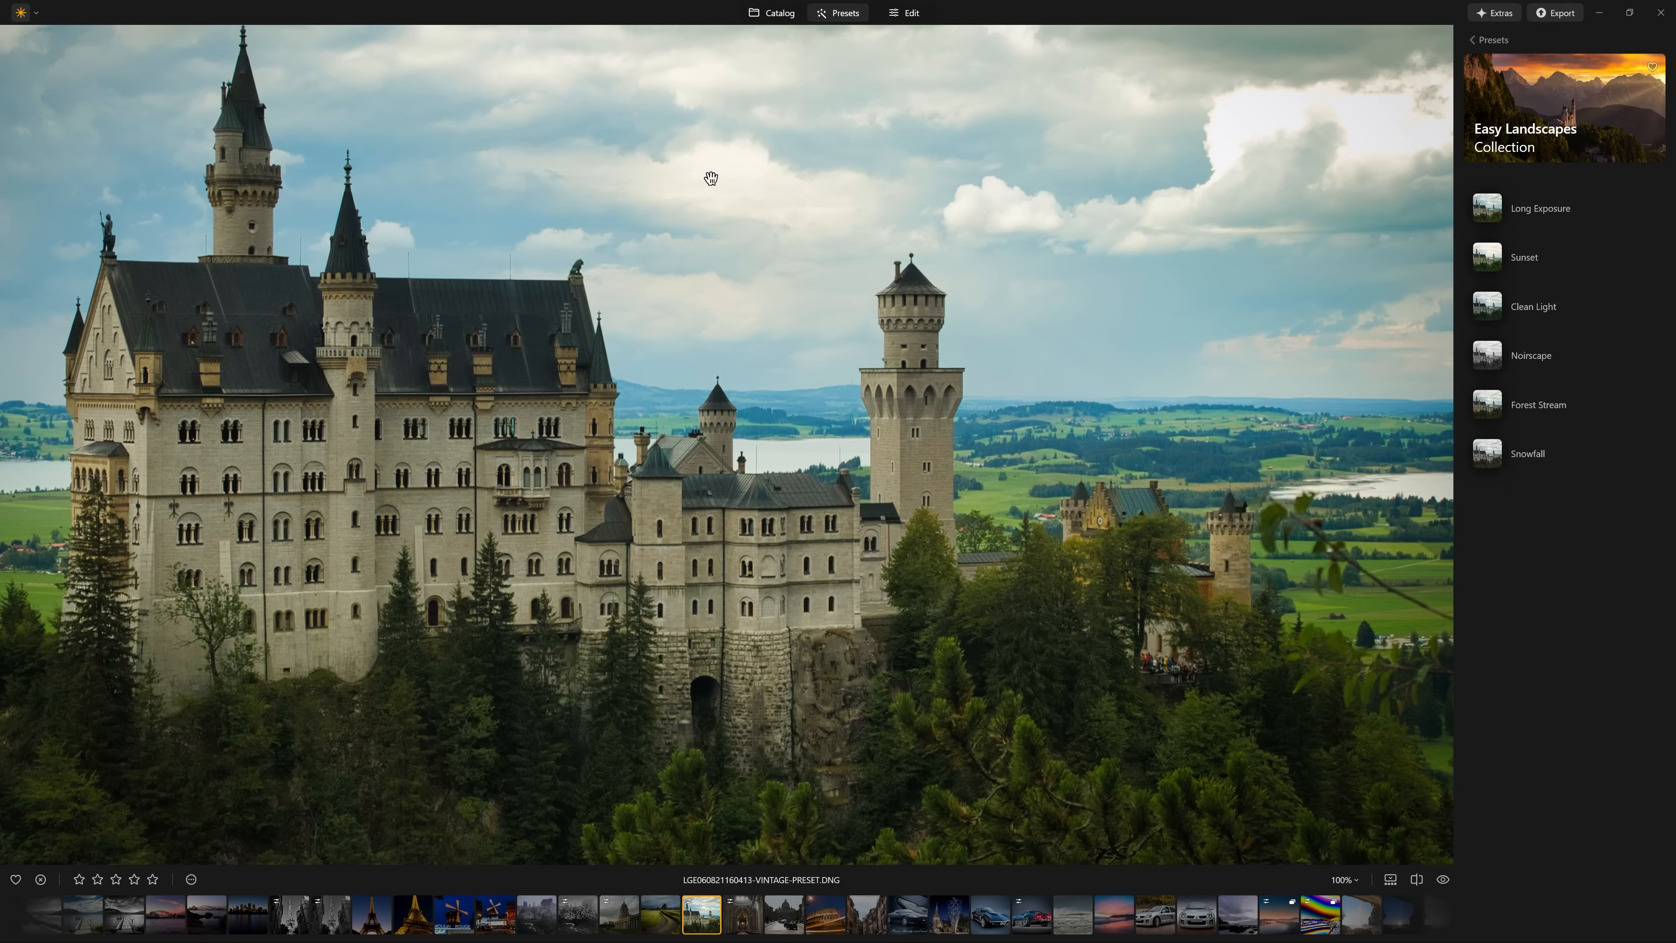
left_click(710, 178)
left_click(1610, 453)
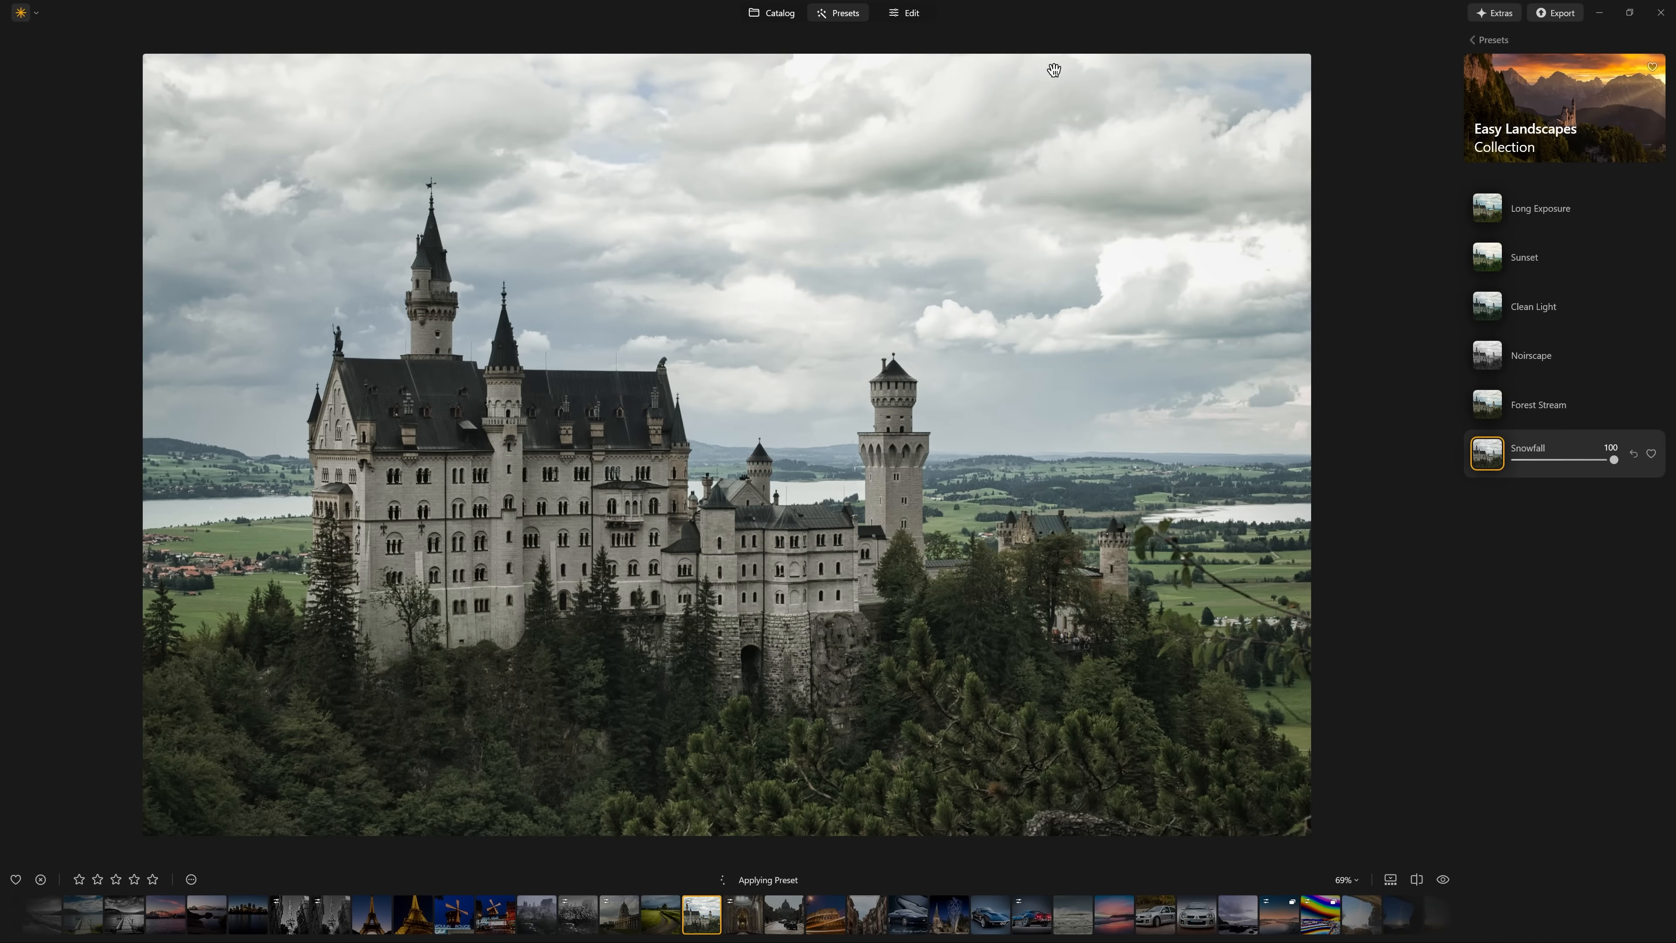
left_click(906, 13)
left_click(1541, 45)
left_click(1551, 201)
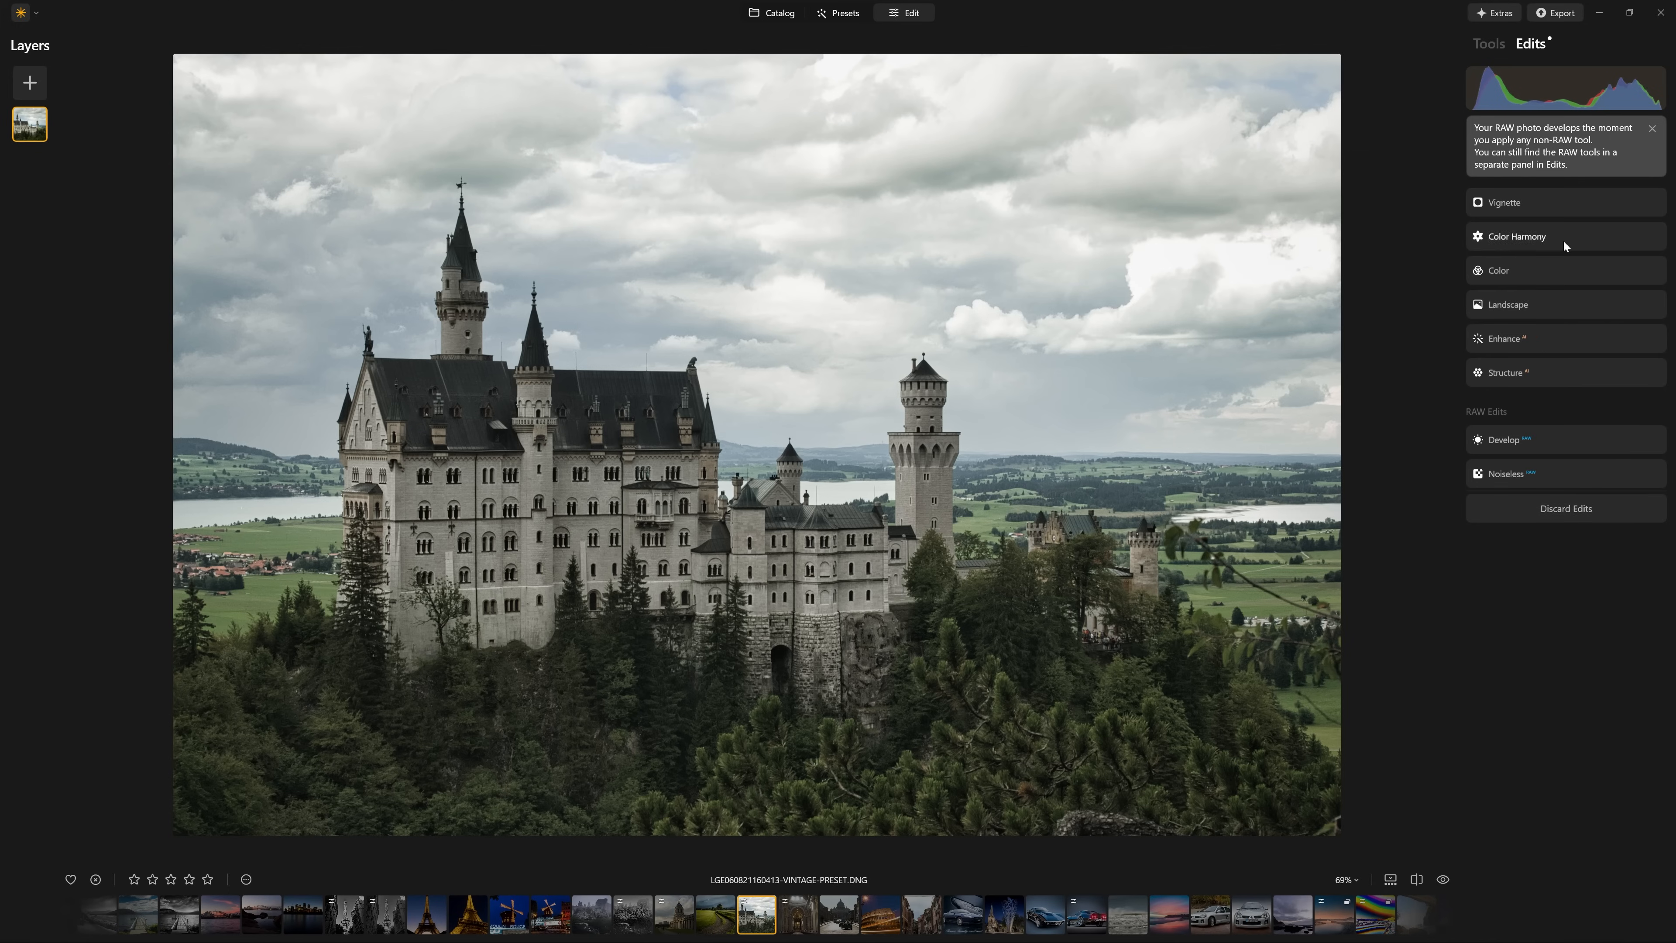
Step: In the Structure edit, compare the effect off and on, try the Amount at 100 and set it to 26
left_click(1546, 369)
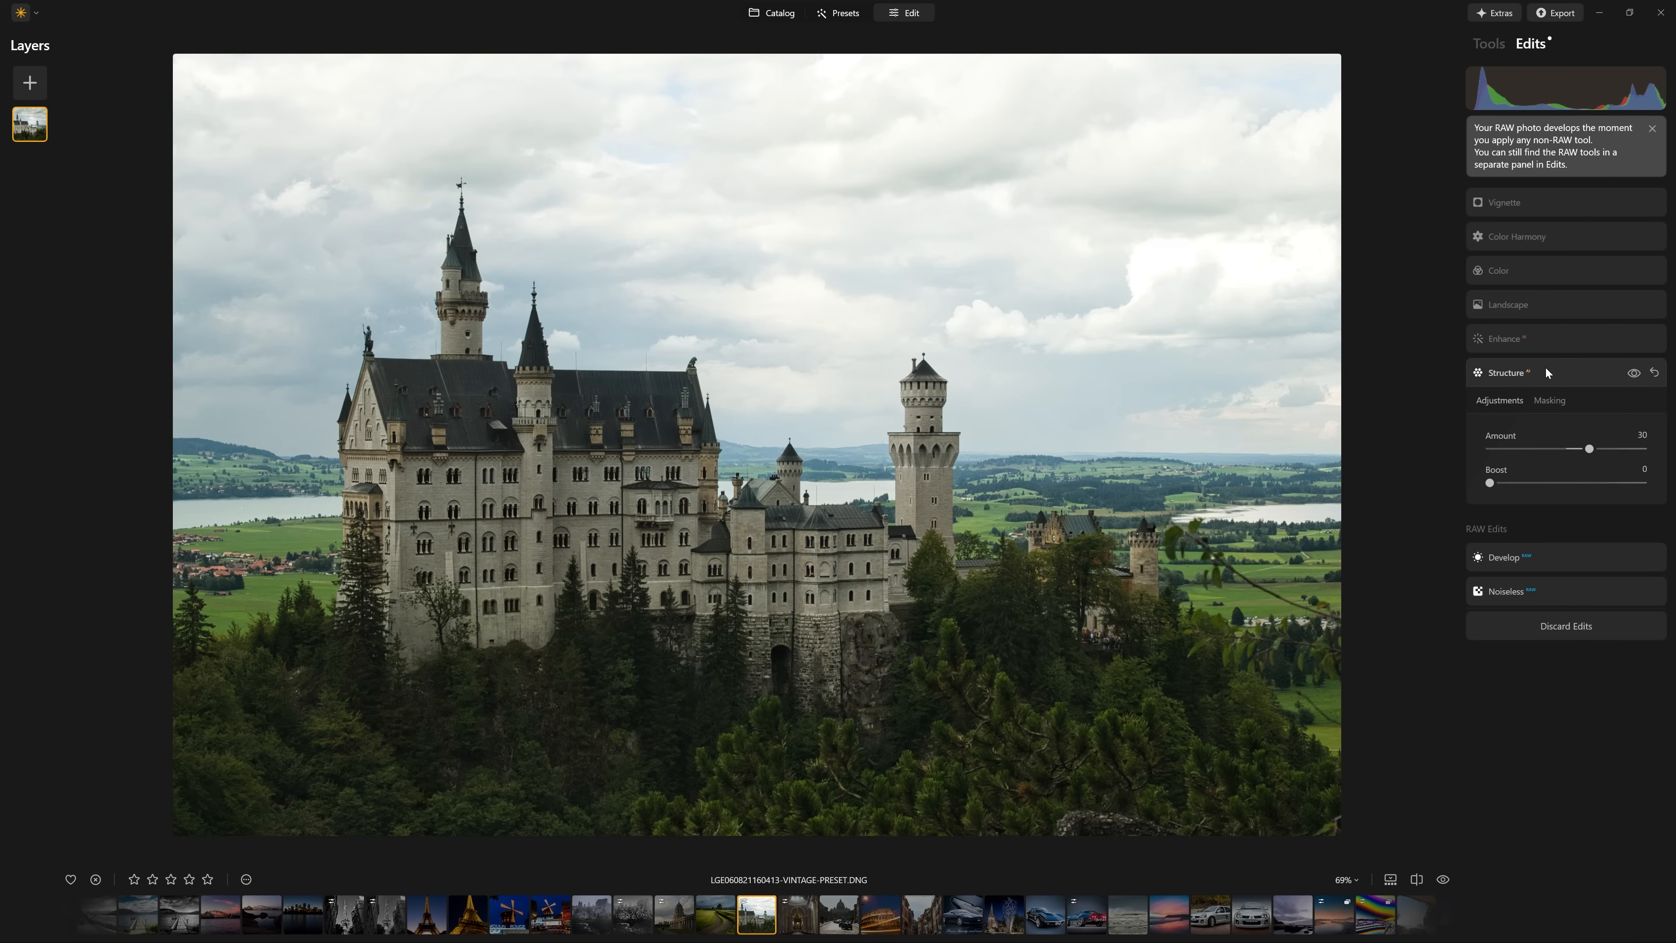
left_click(1632, 374)
left_click(1633, 373)
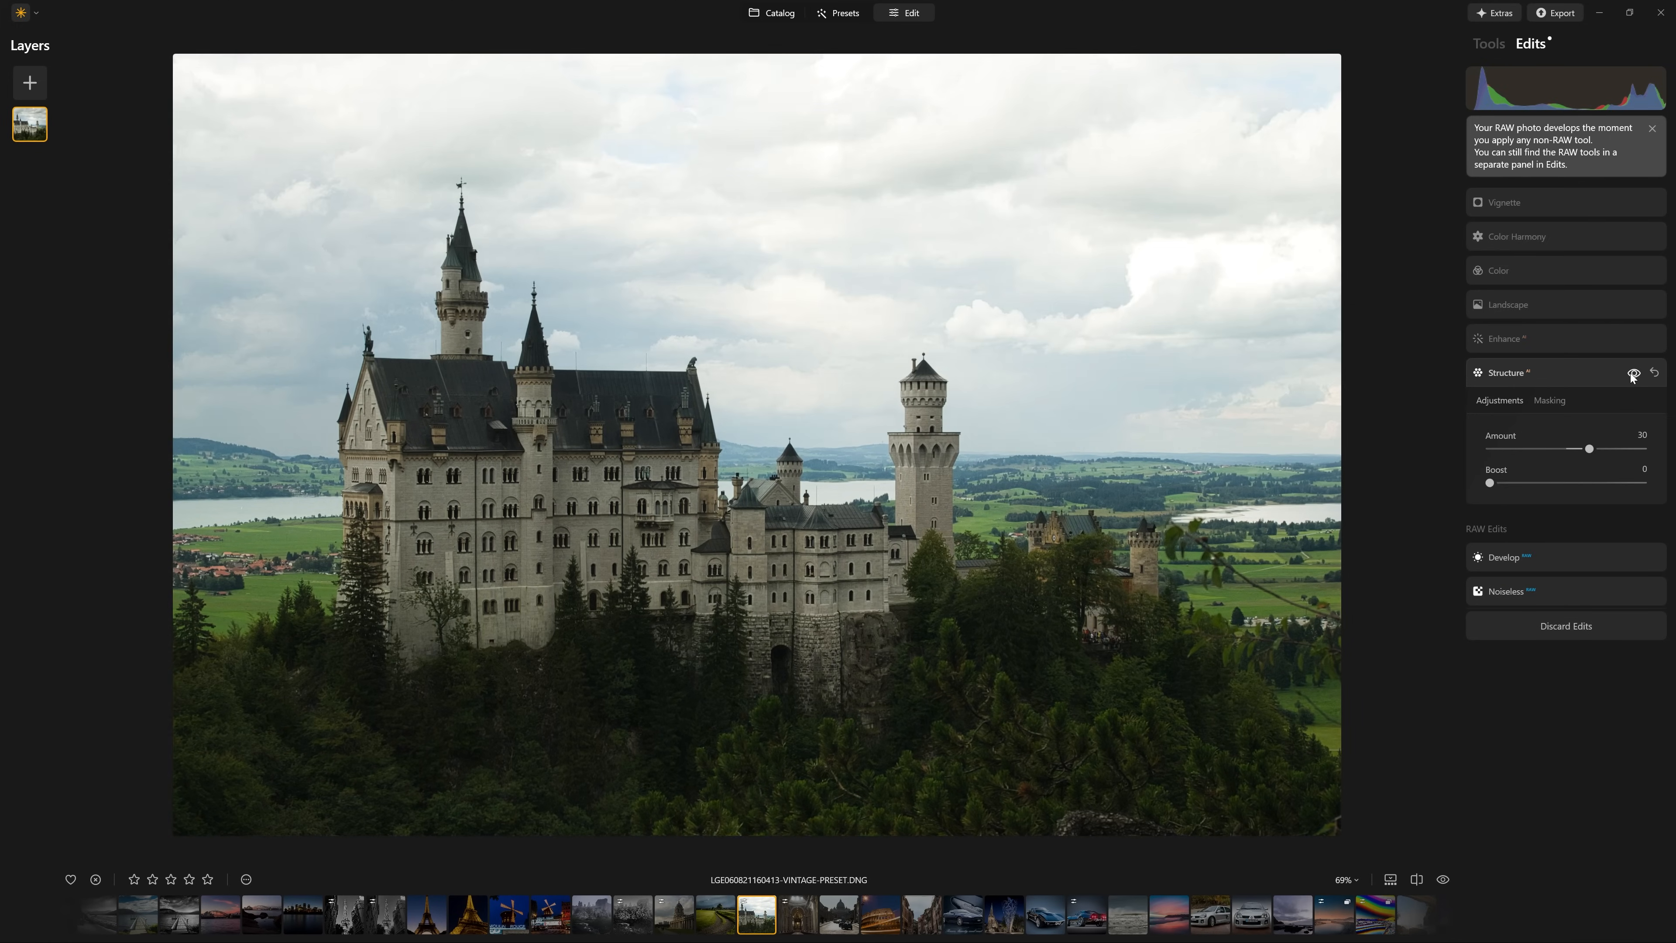
left_click_drag(1590, 453, 1647, 451)
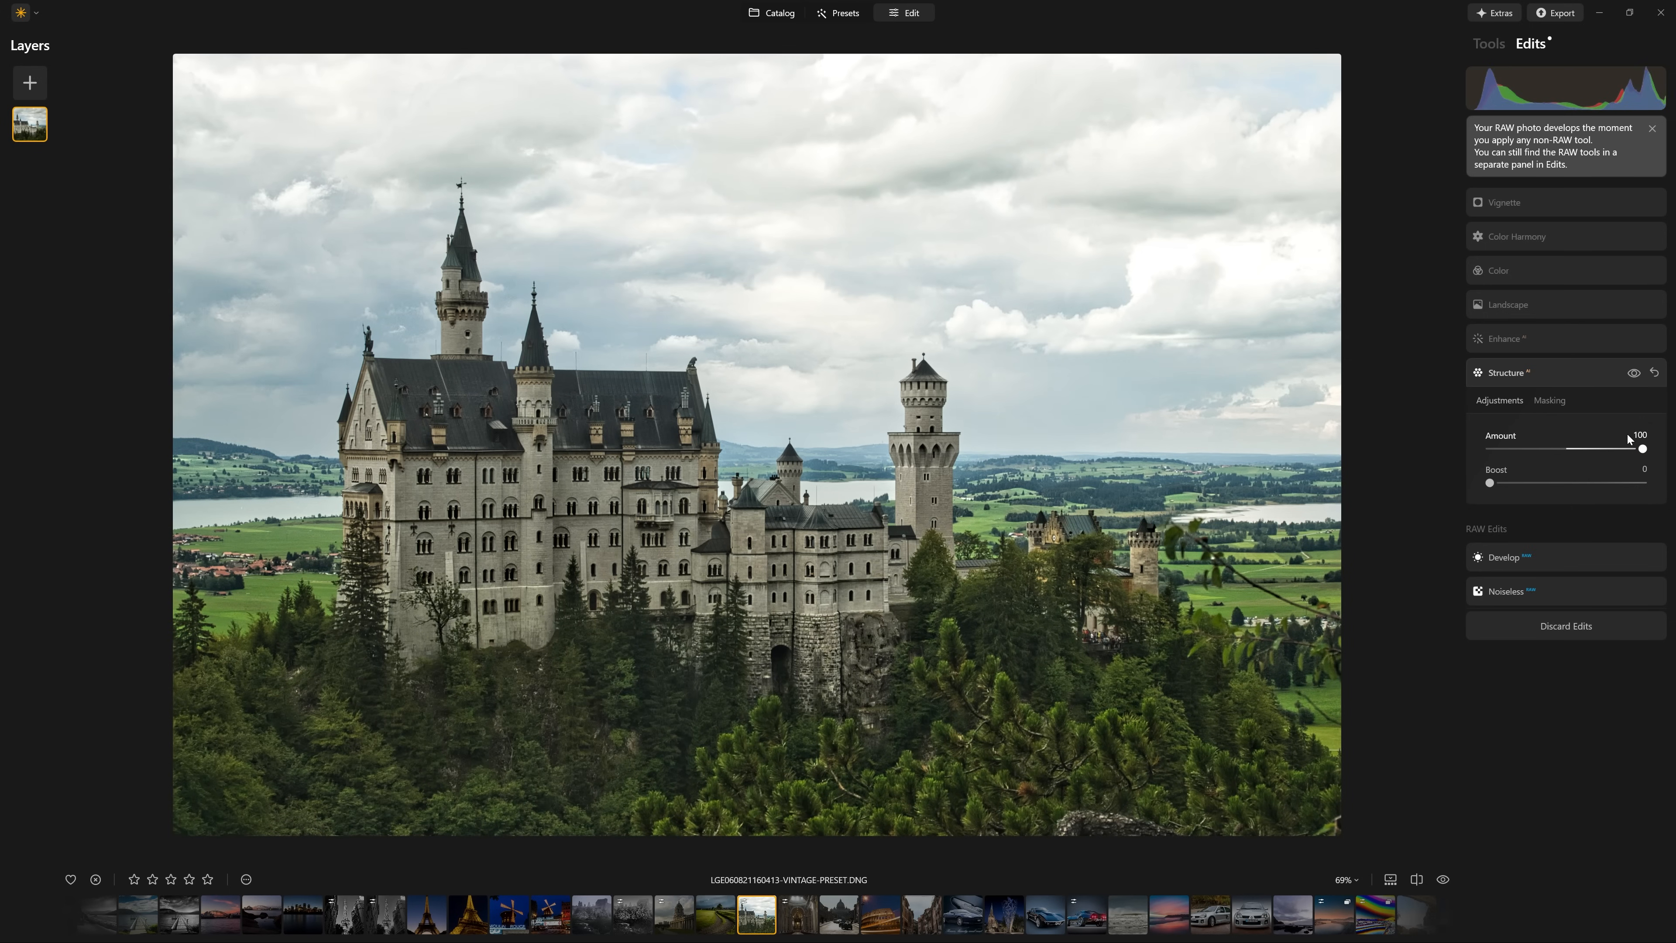
left_click(1635, 377)
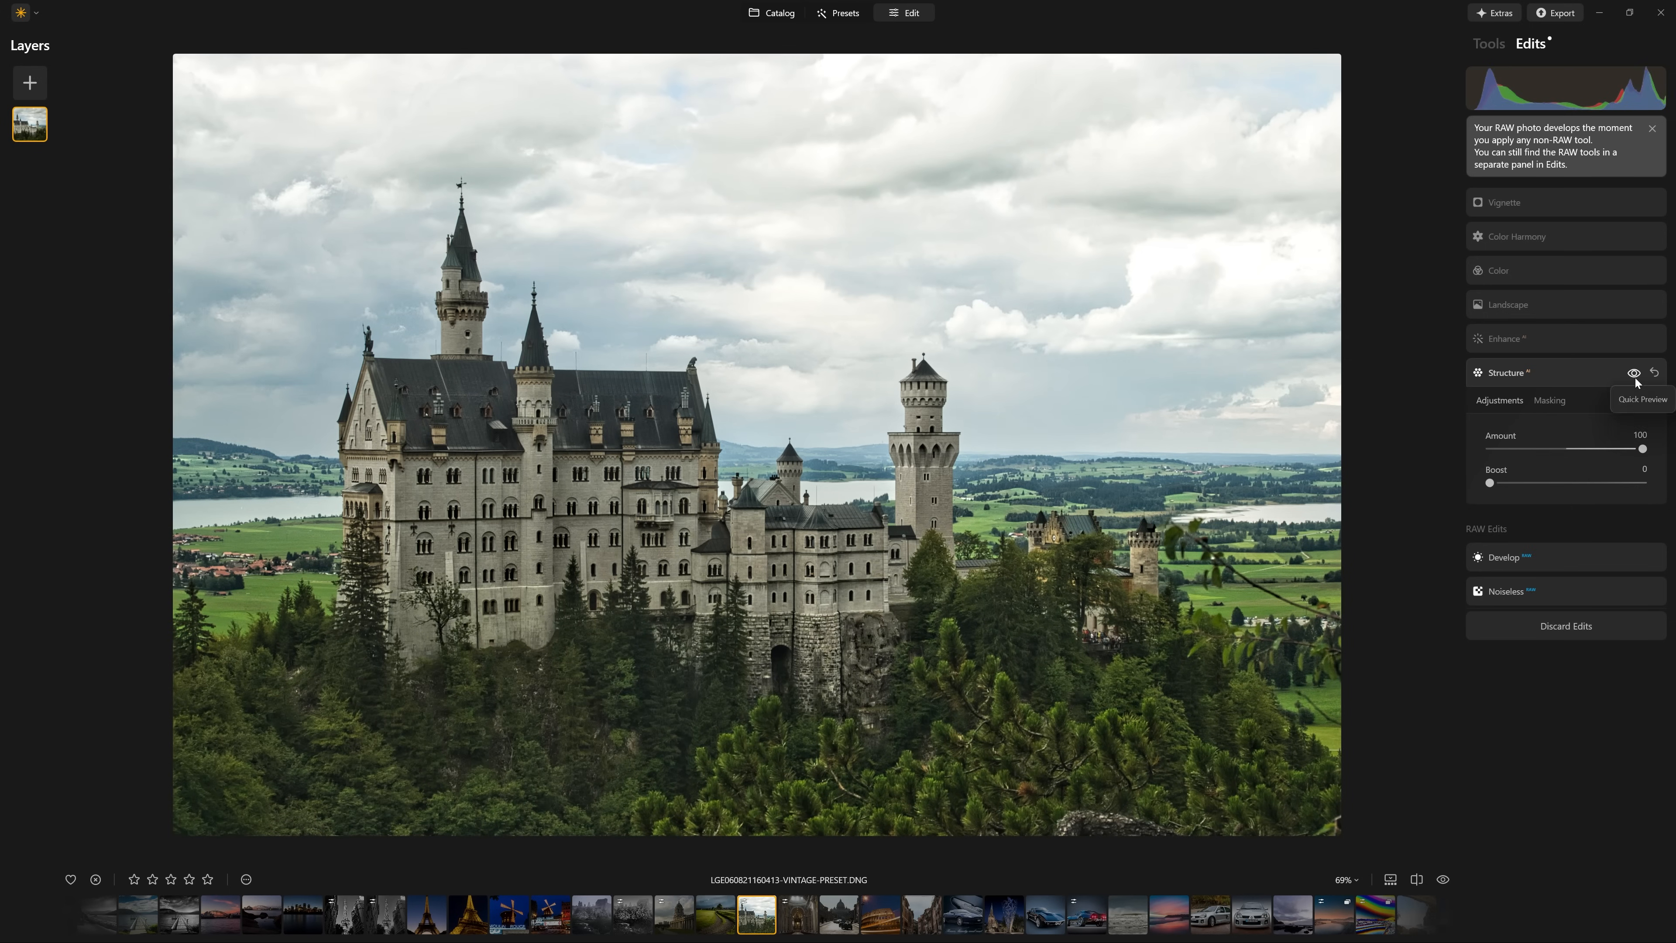
left_click(1635, 378)
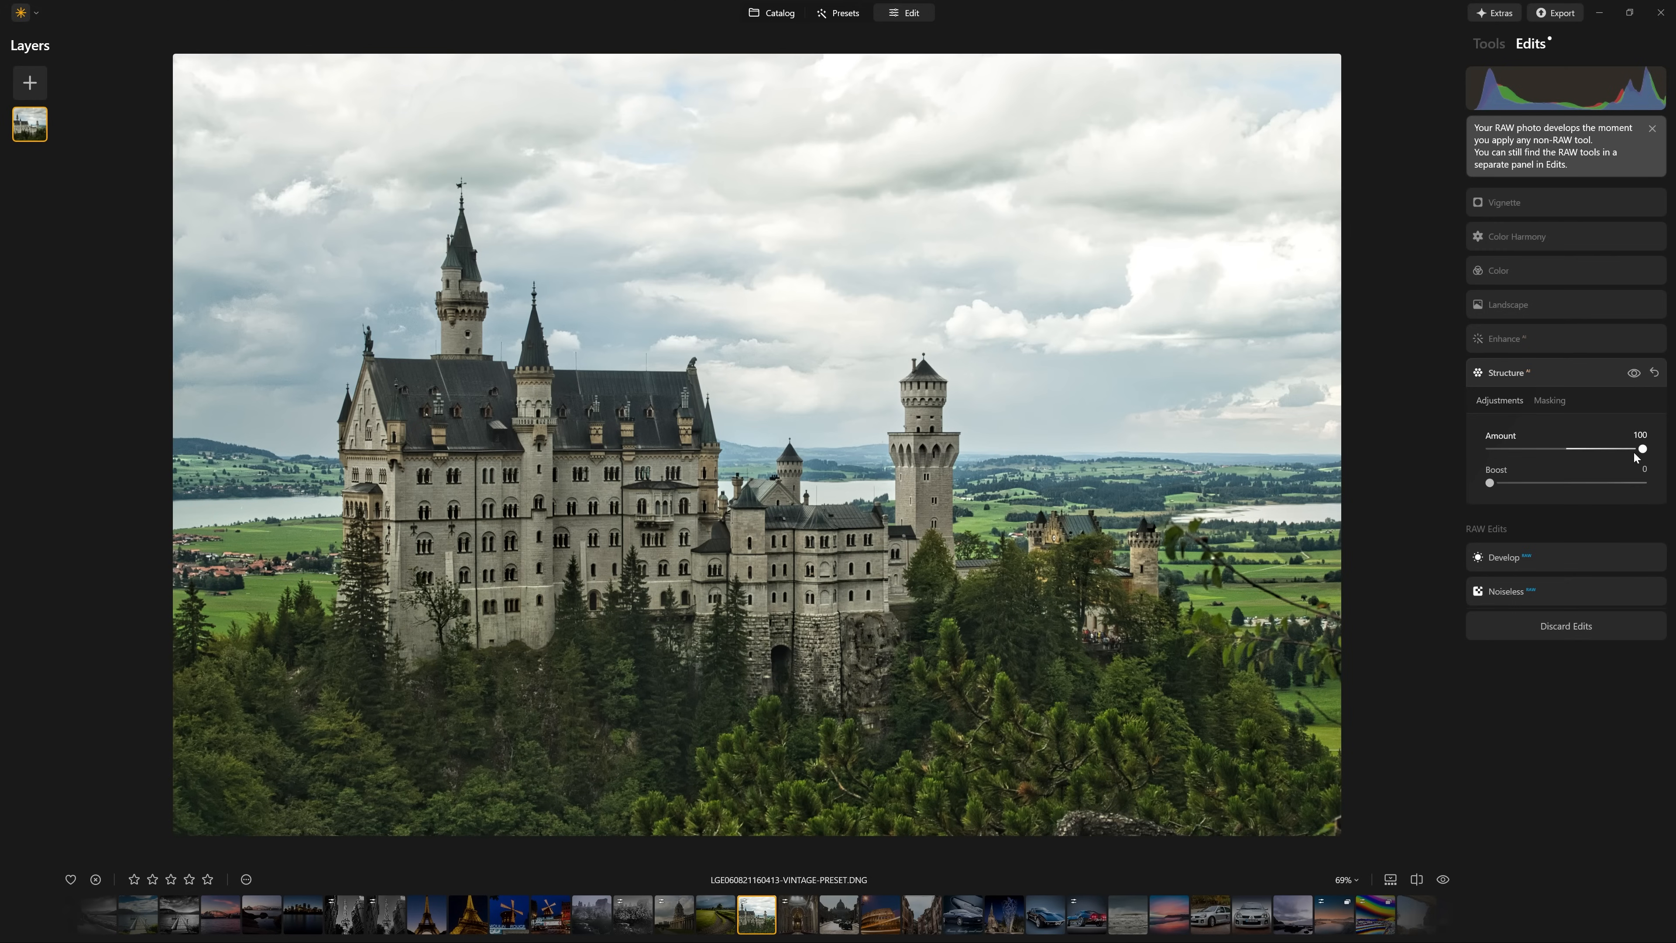
left_click_drag(1641, 447, 1586, 448)
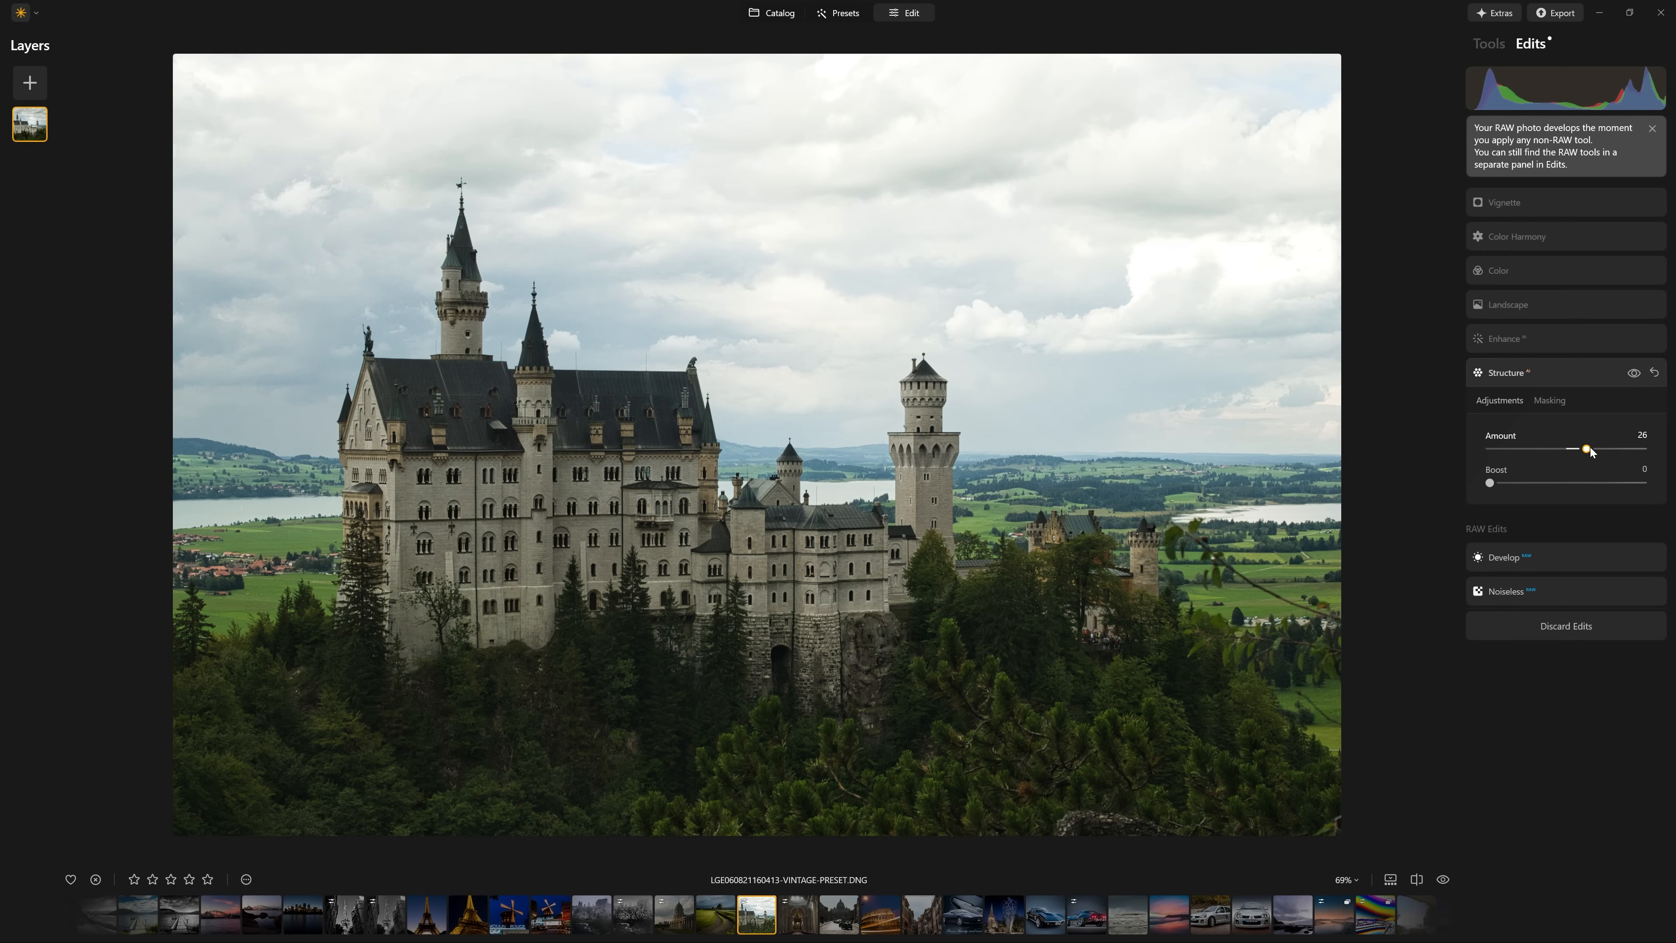
left_click(1577, 376)
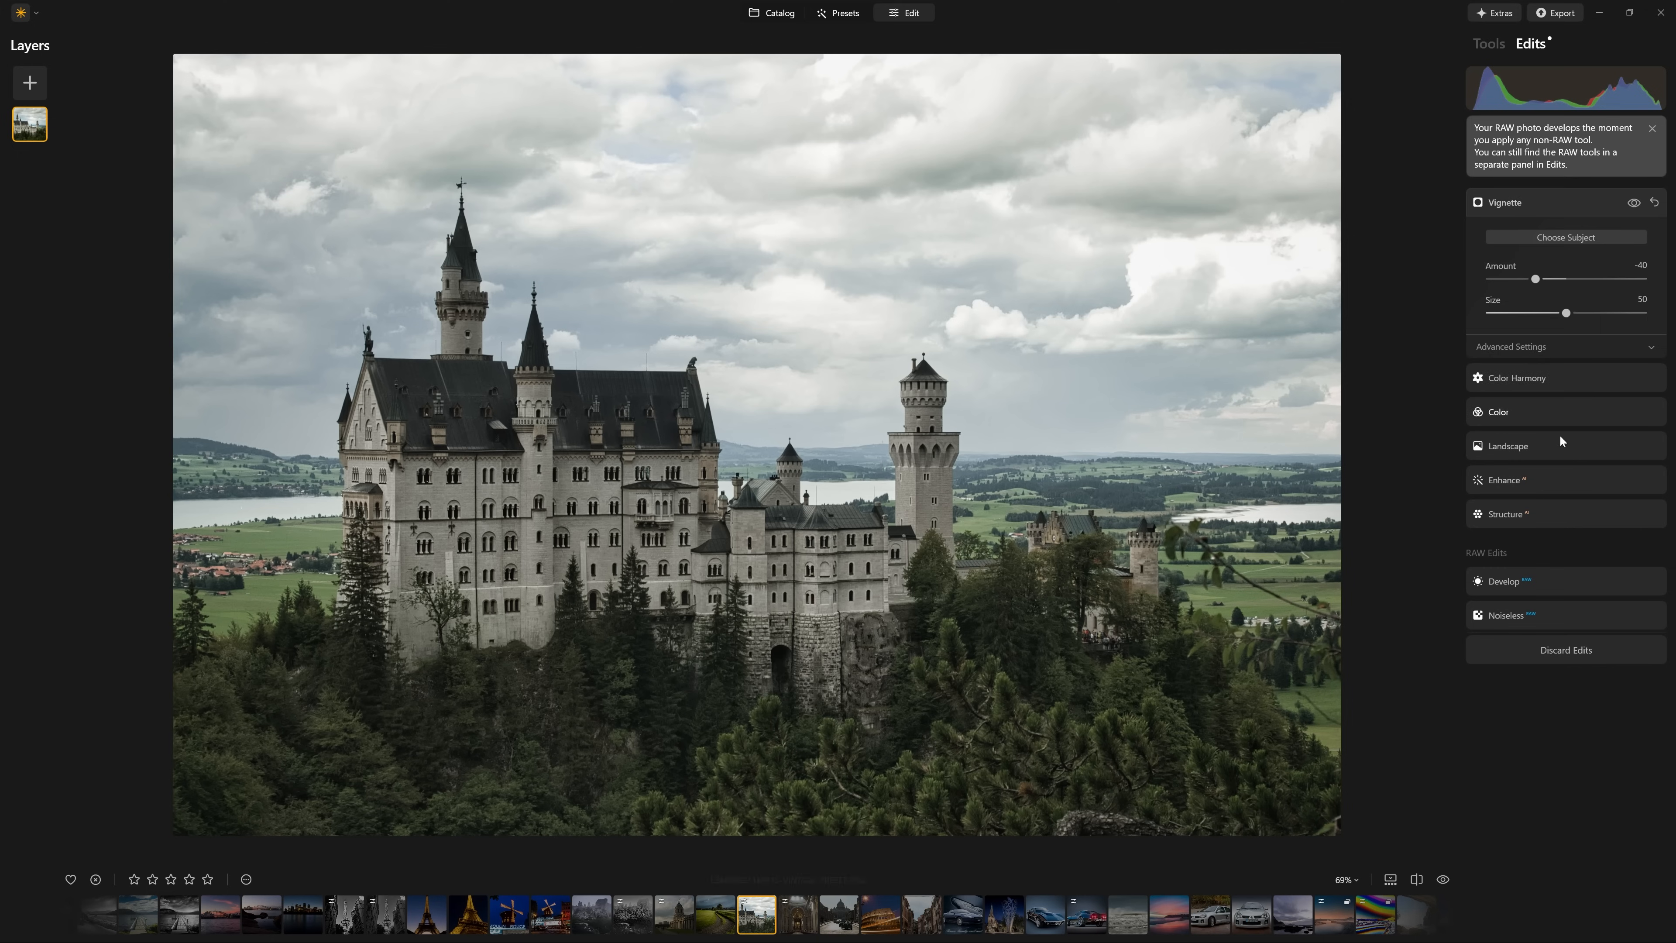
Step: Examine the preset's Enhance, Landscape and Vignette settings one after another
left_click(1549, 481)
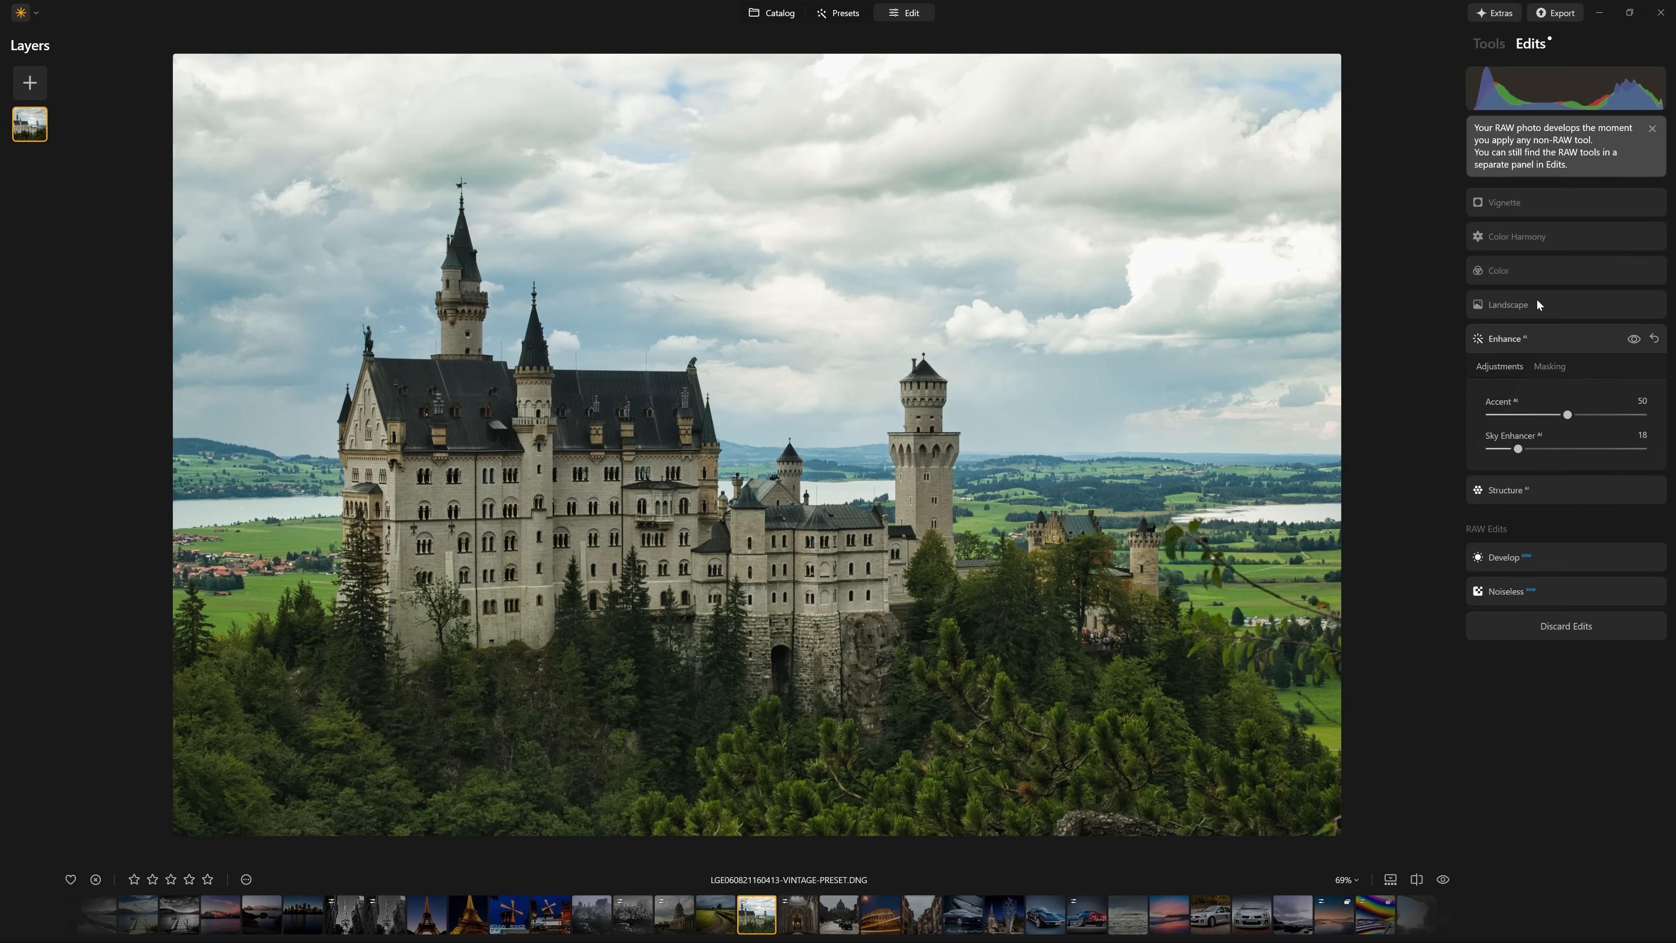
left_click(1536, 301)
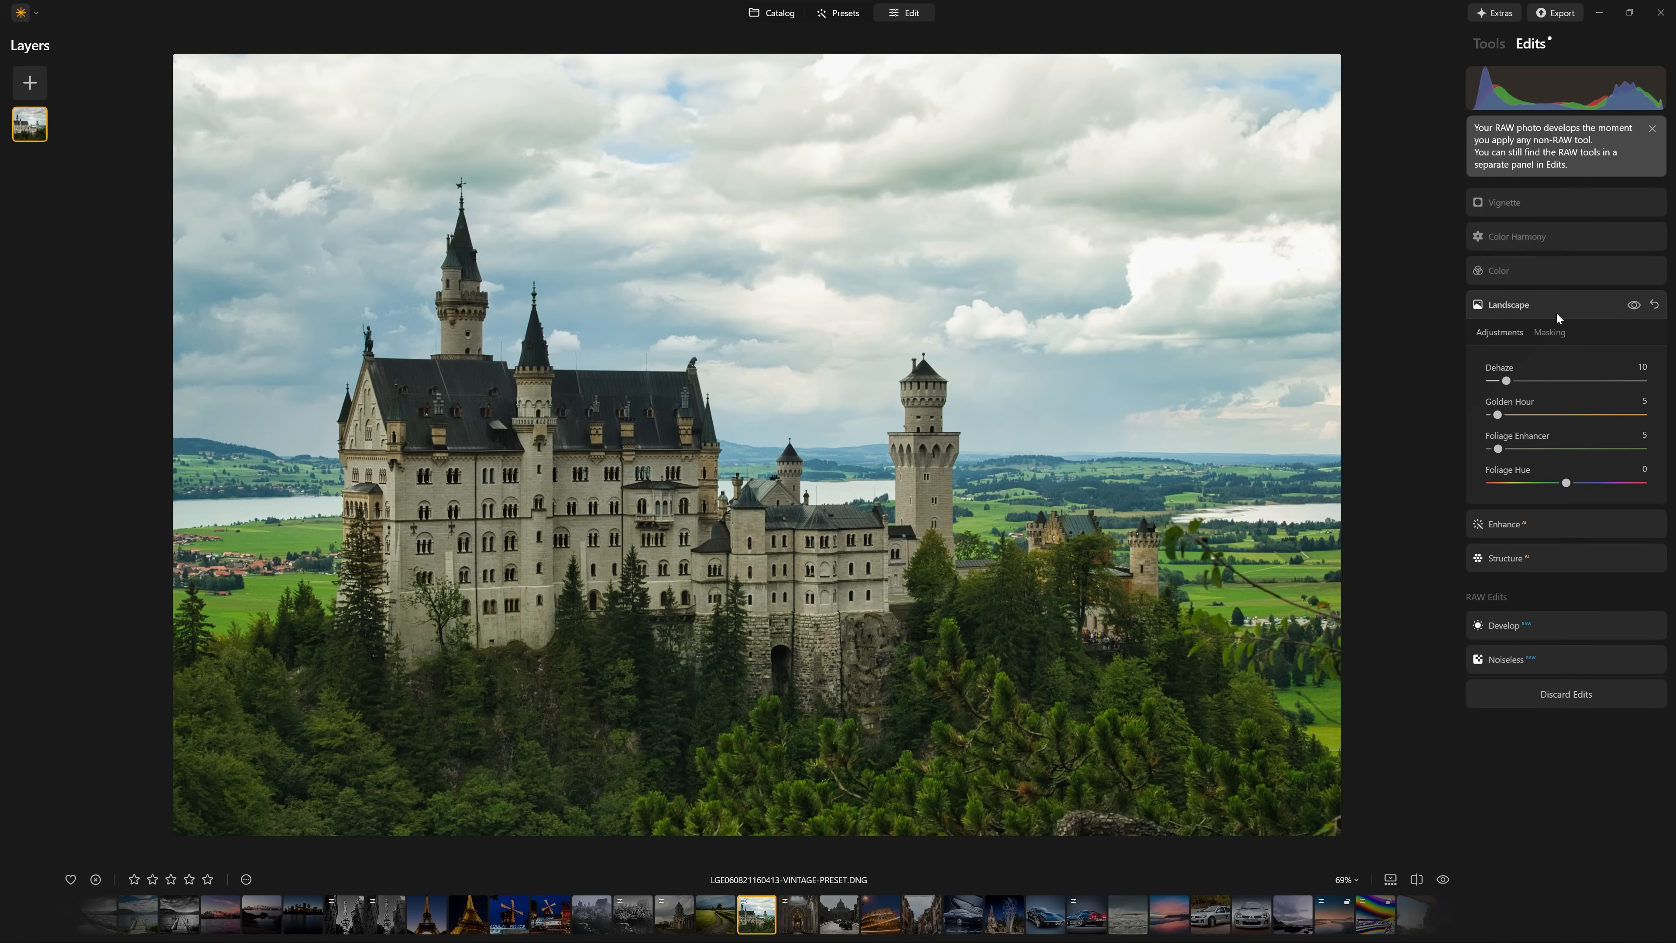
left_click(1529, 305)
left_click(1511, 202)
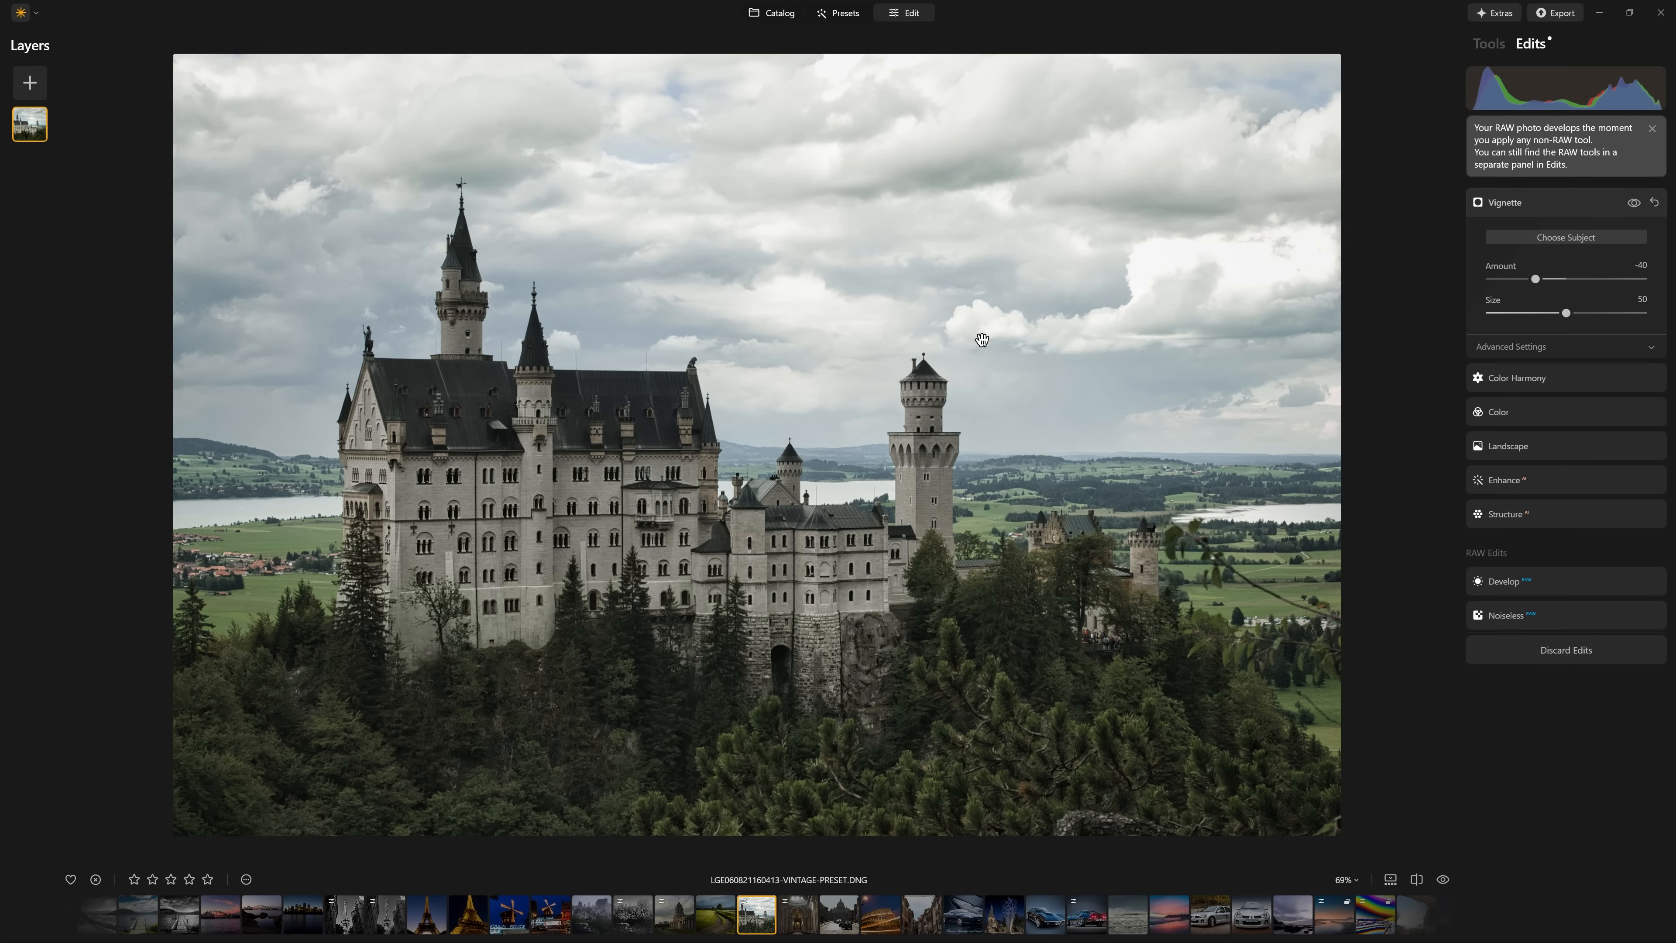
Step: Open the preset's Color edit and compare the photo with the effect off and on
left_click(1540, 410)
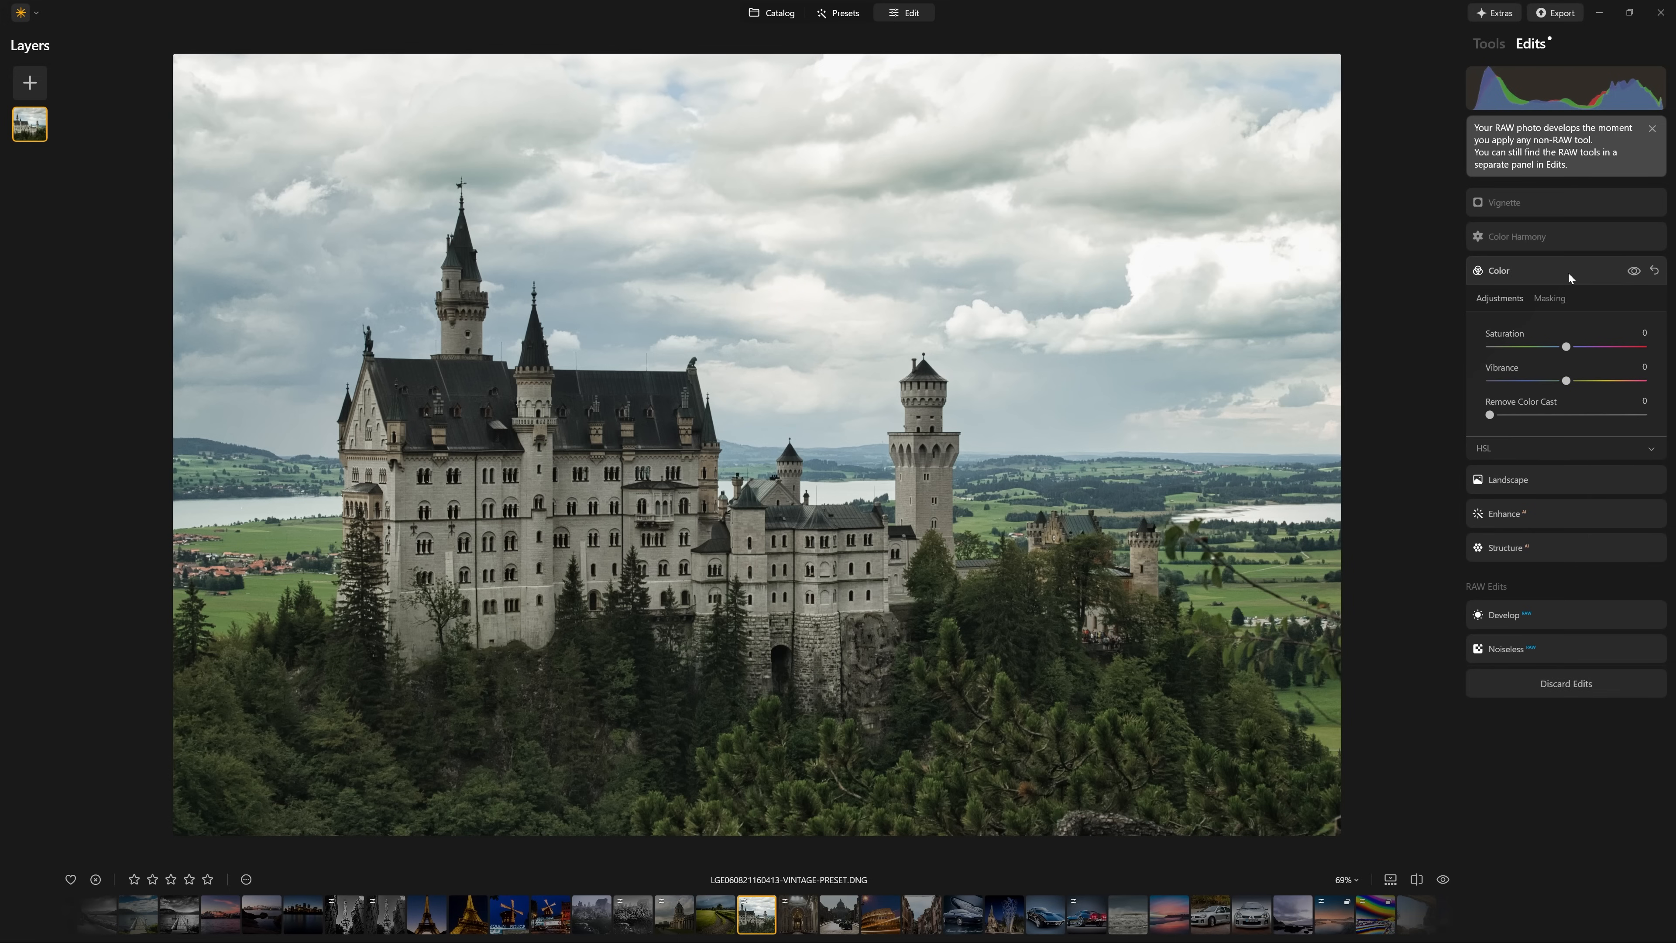
left_click(1635, 271)
left_click(1638, 277)
left_click(1639, 278)
left_click(1639, 278)
Step: Try a lower overall Saturation in the Color edit, reset it to 0, and set the HSL Cyan hue to 22
left_click_drag(1567, 348, 1522, 351)
double_click(1522, 349)
left_click(1528, 447)
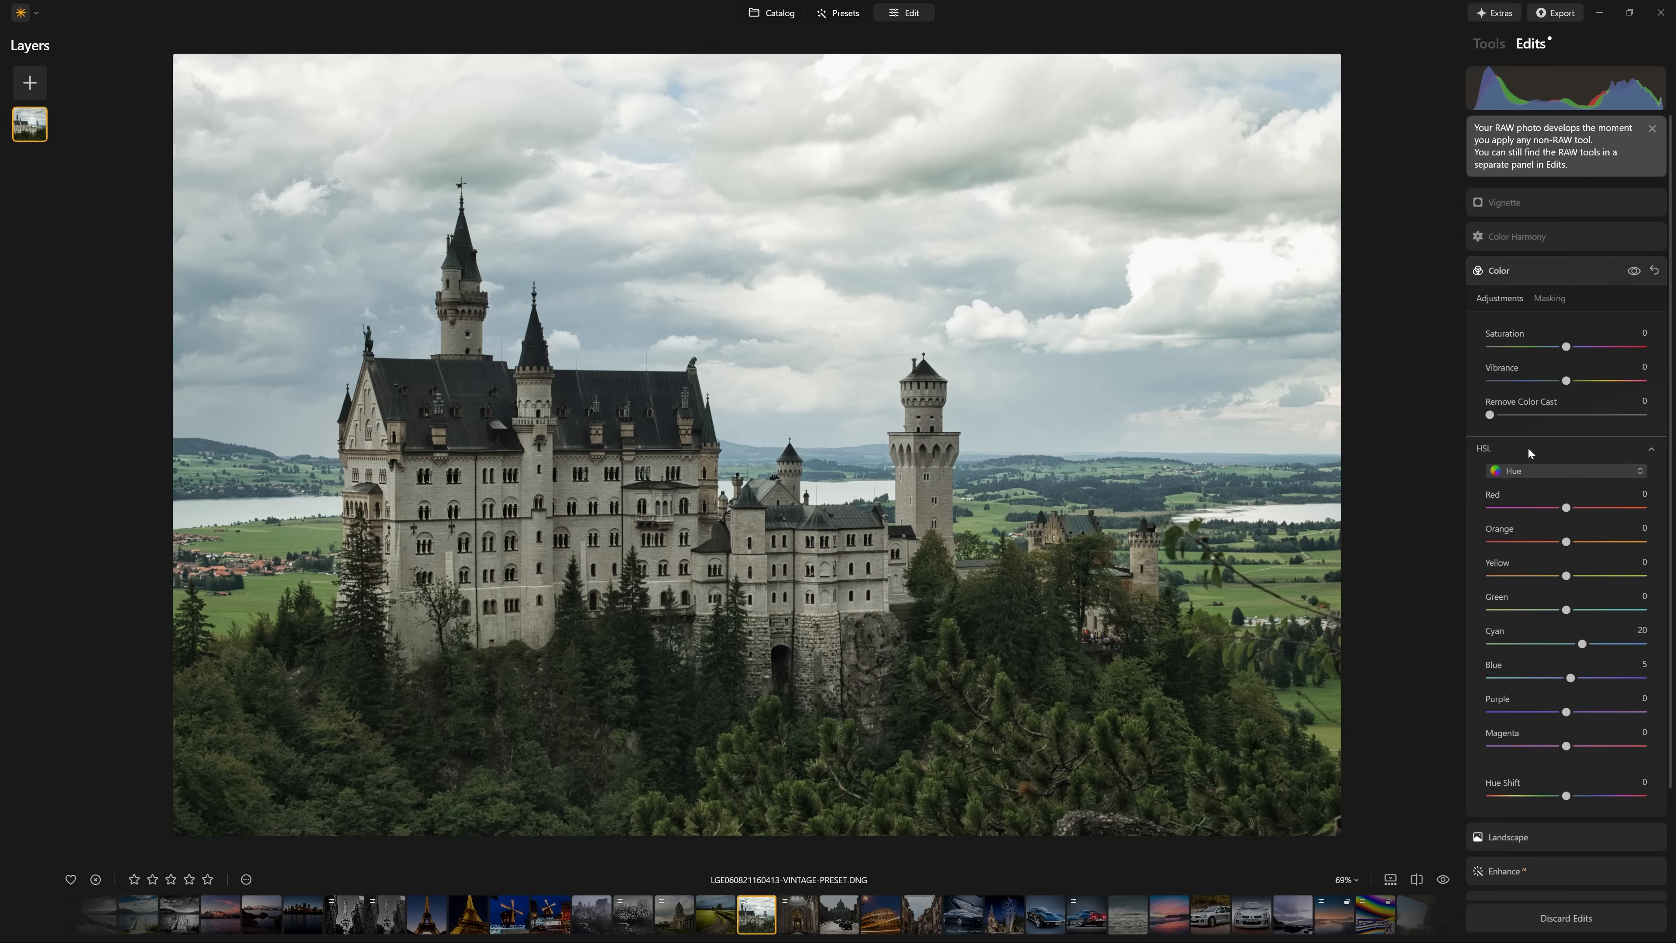
scroll(1529, 448, "down", 2)
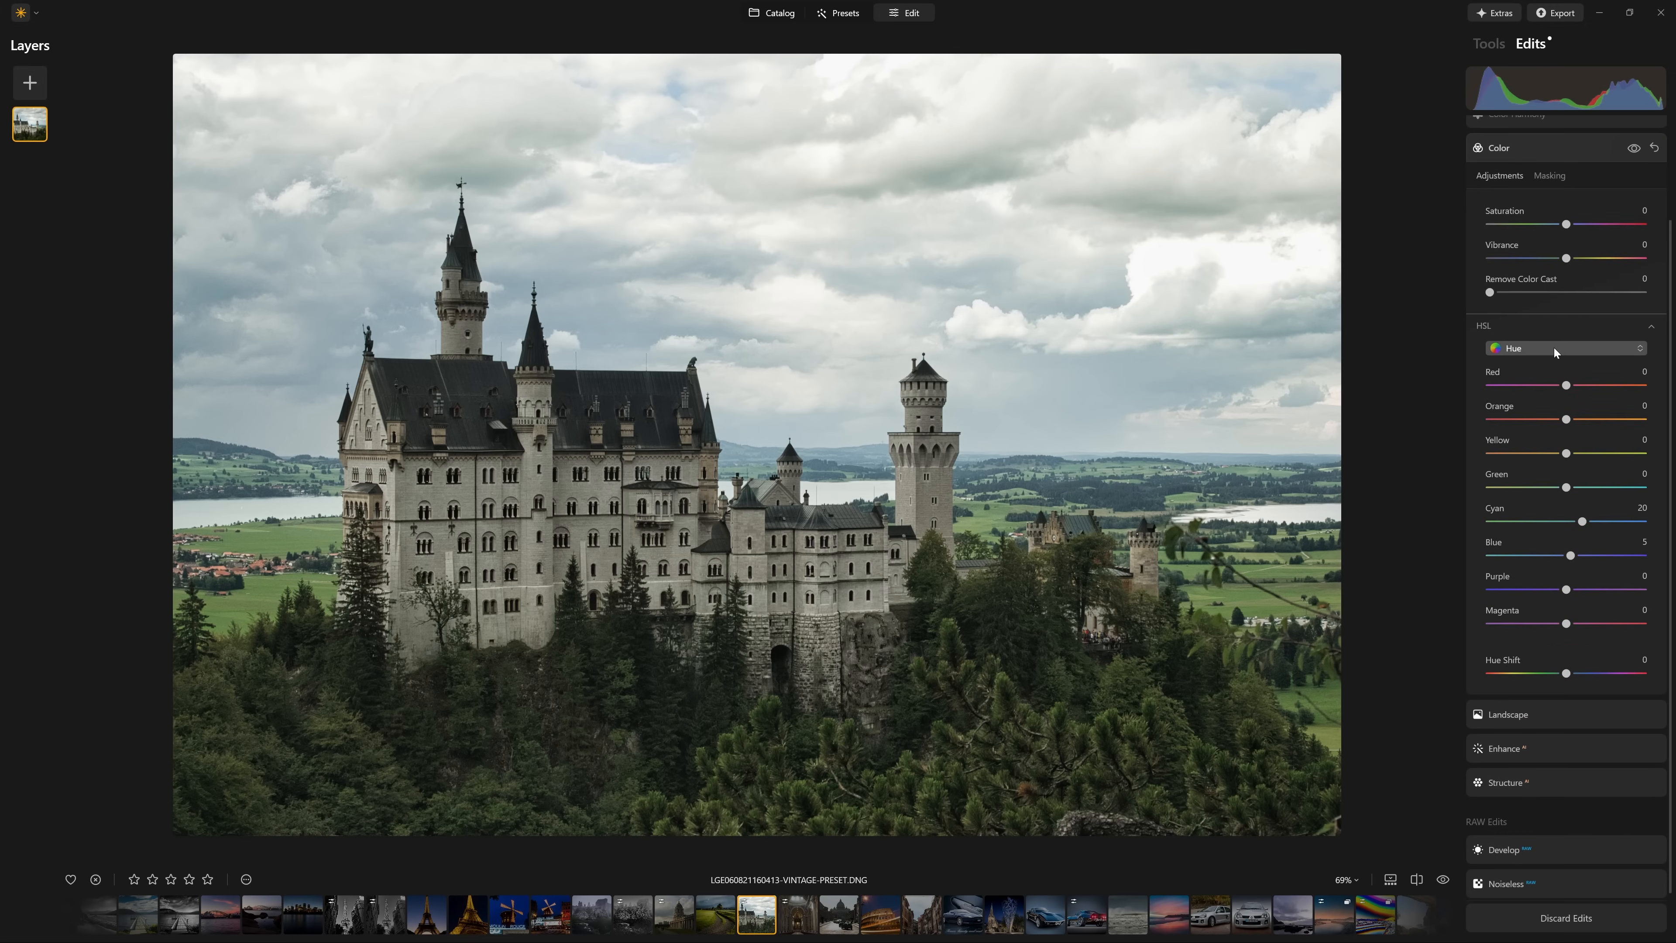
mouse_move(1582, 522)
left_mouse_down()
mouse_move(1638, 524)
mouse_move(1582, 518)
left_mouse_up()
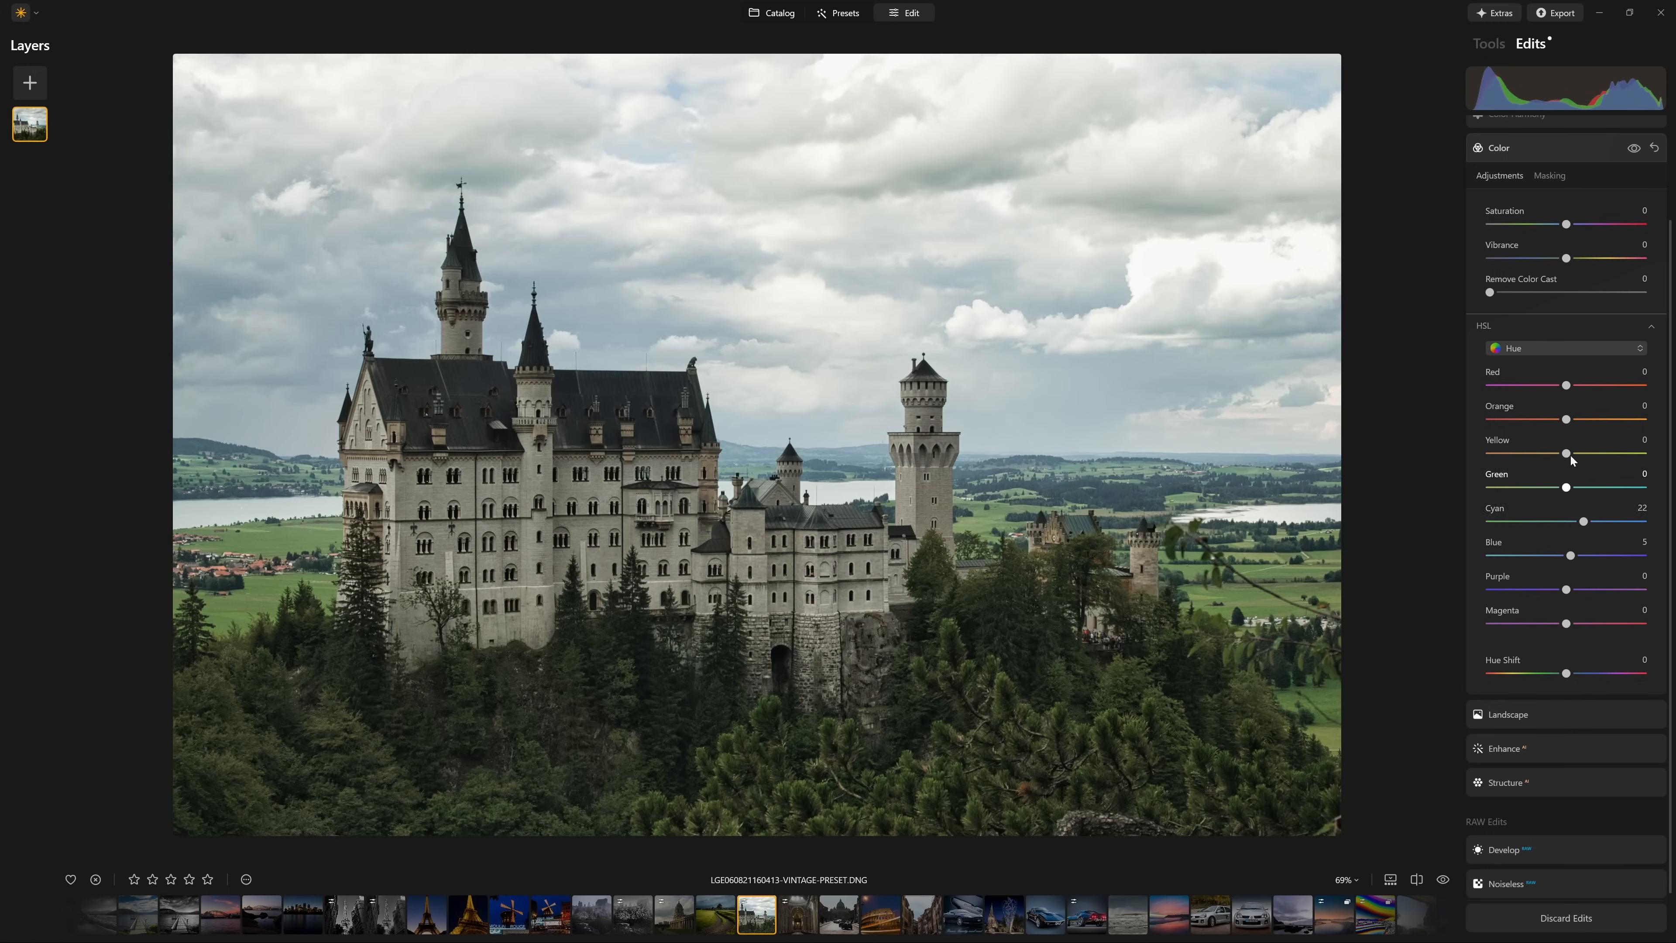
Step: Set the HSL saturation of Orange to -28, Yellow to -44, Cyan to -45 and Blue to -44
left_click(1545, 348)
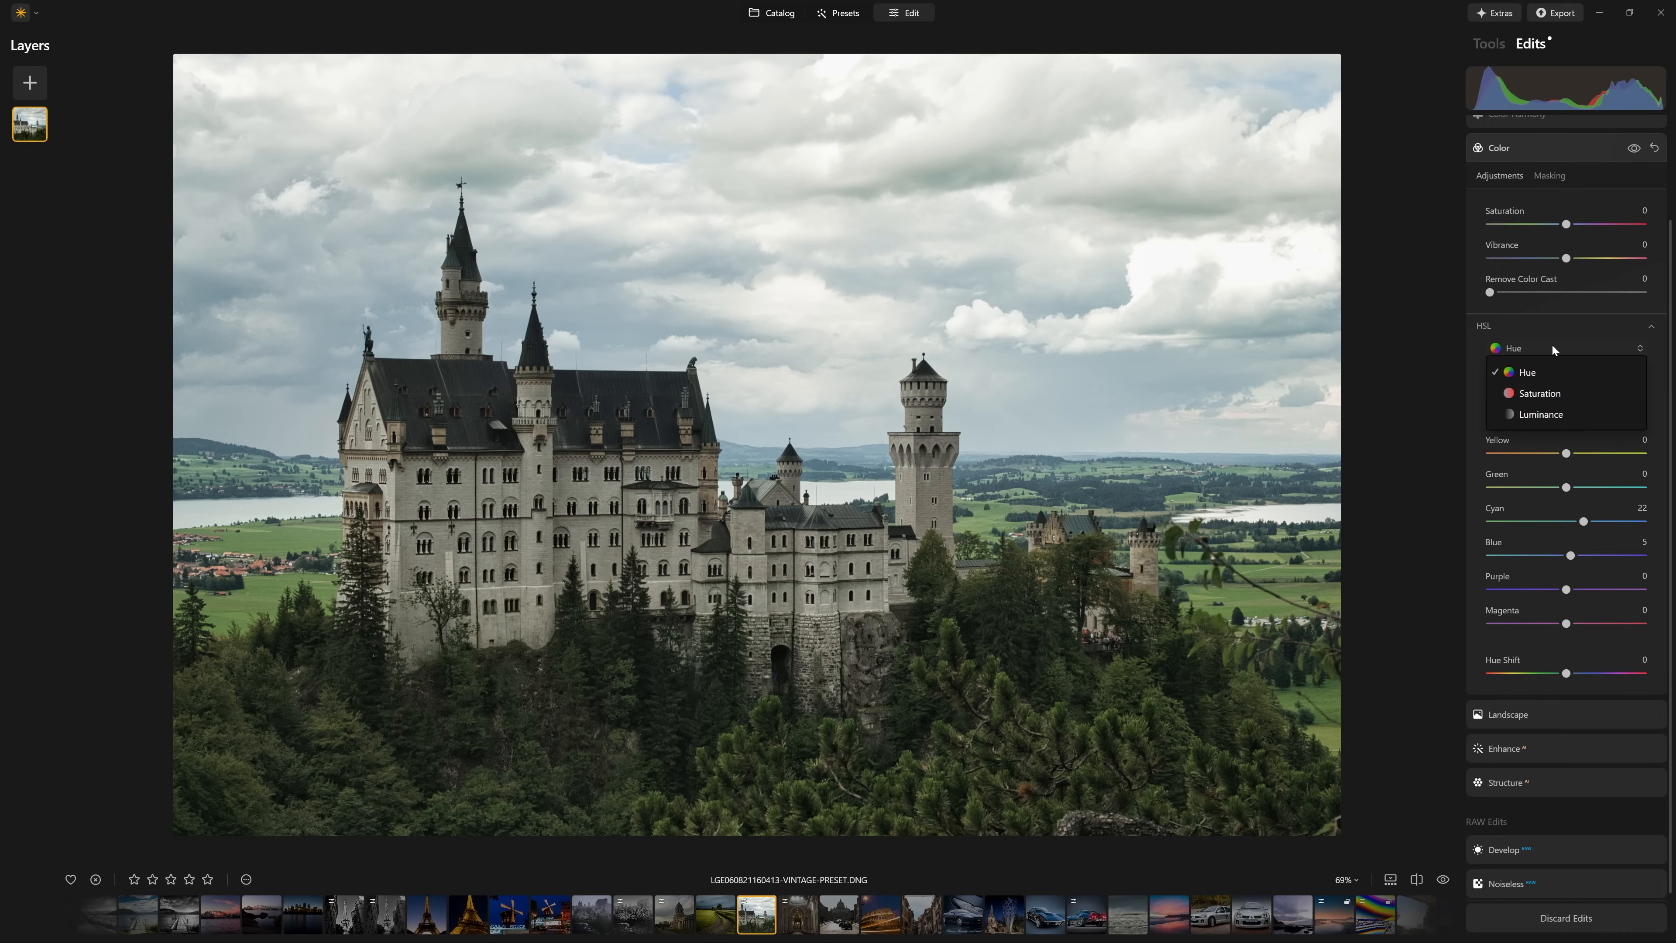
left_click(1540, 394)
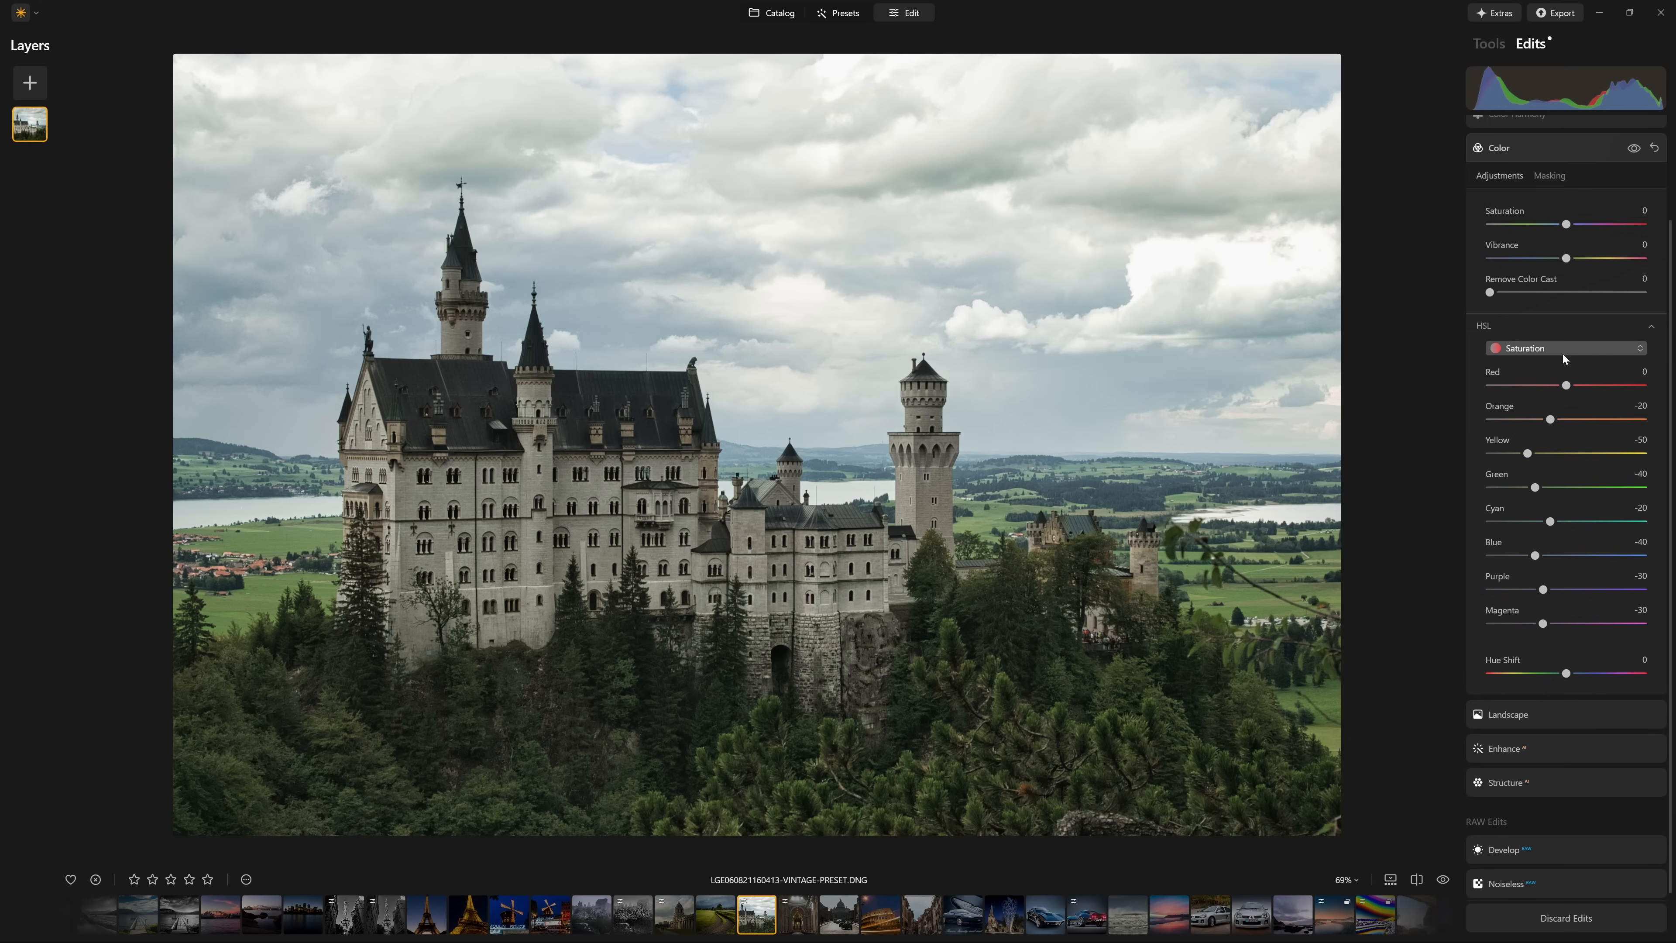
left_click_drag(1550, 419, 1545, 419)
left_click_drag(1527, 454, 1533, 454)
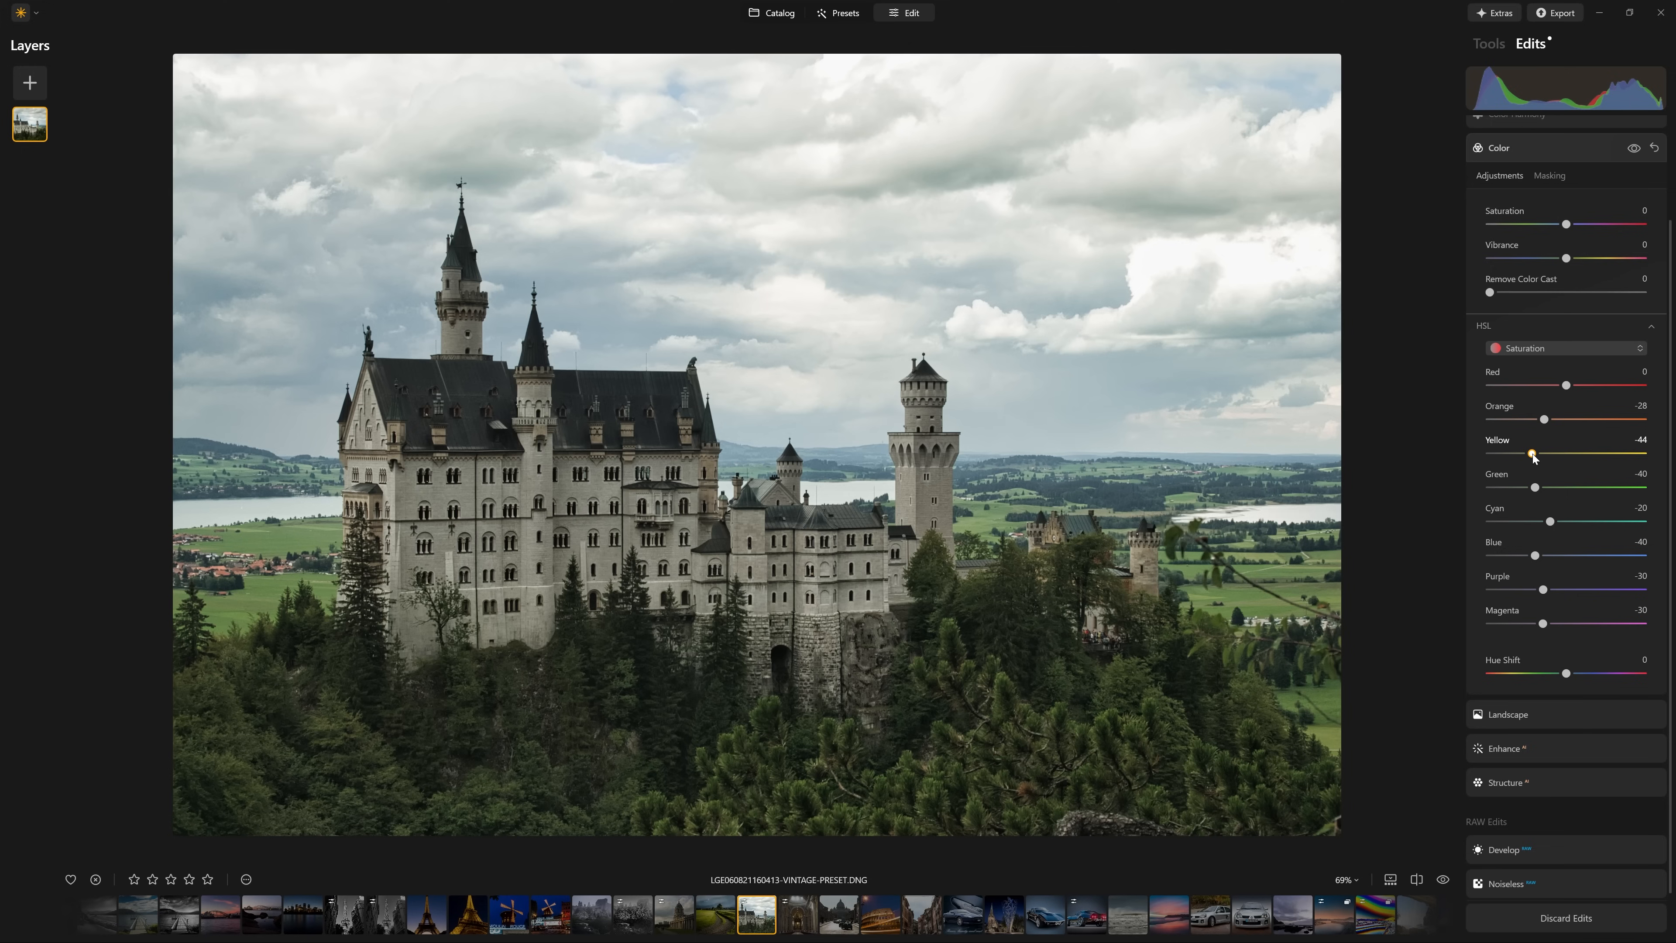
left_click_drag(1550, 521, 1533, 557)
Step: Compare the castle photo with the adjusted Color edit off and on
left_click(1632, 149)
left_click(1632, 149)
left_click(1633, 149)
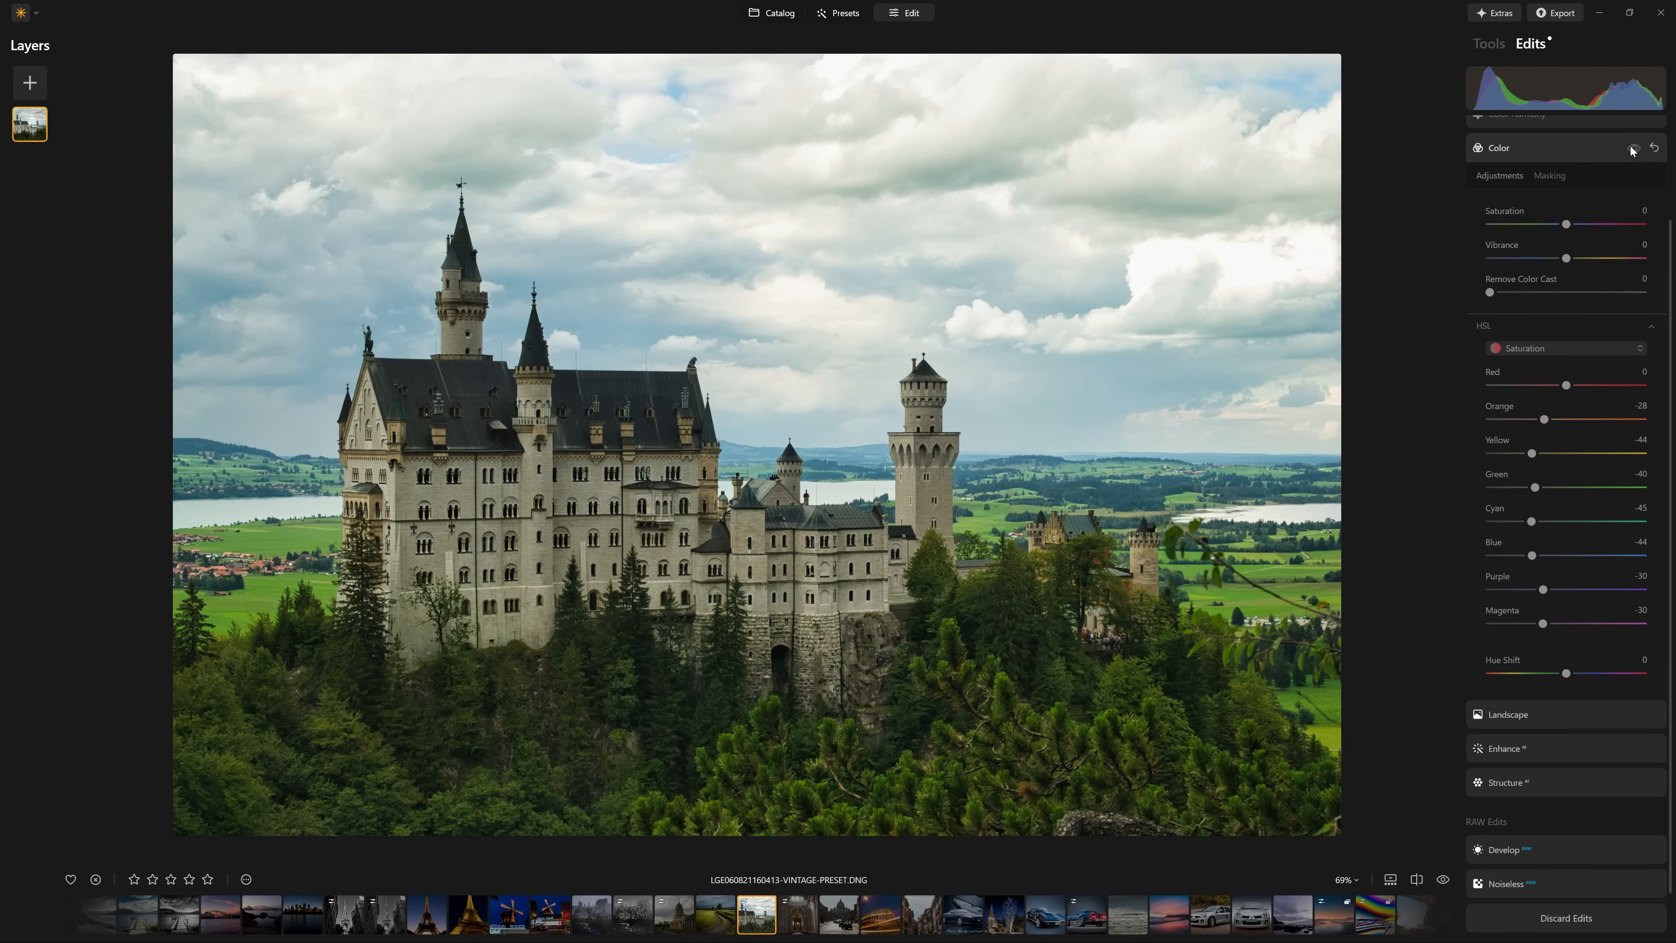
left_click(1632, 149)
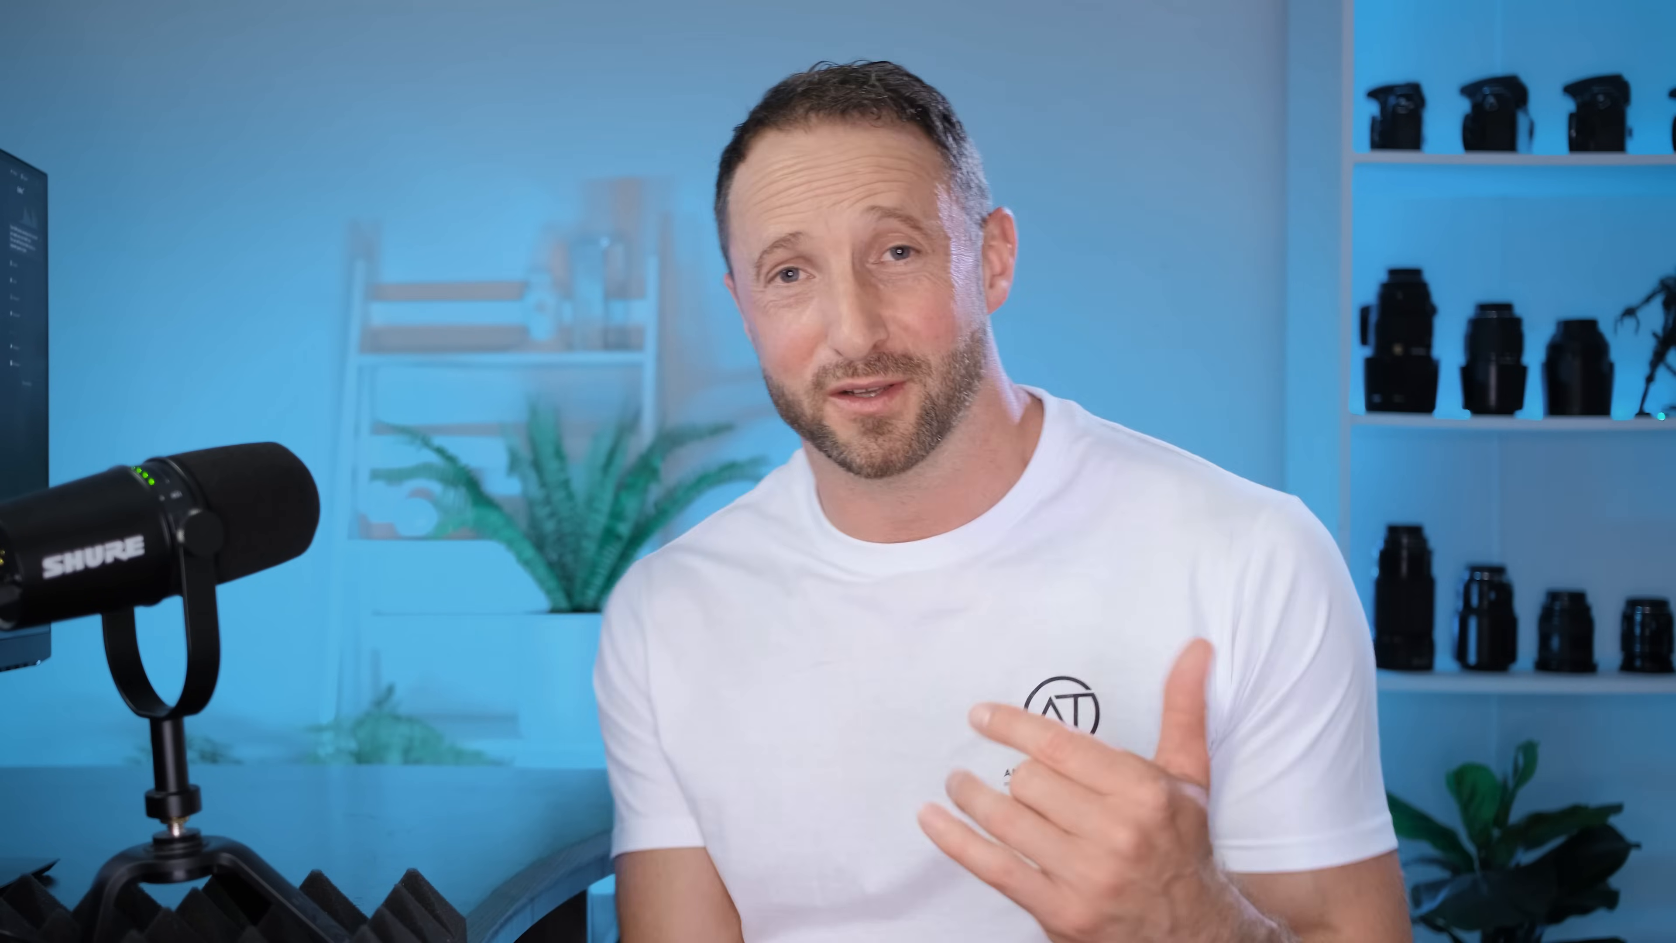
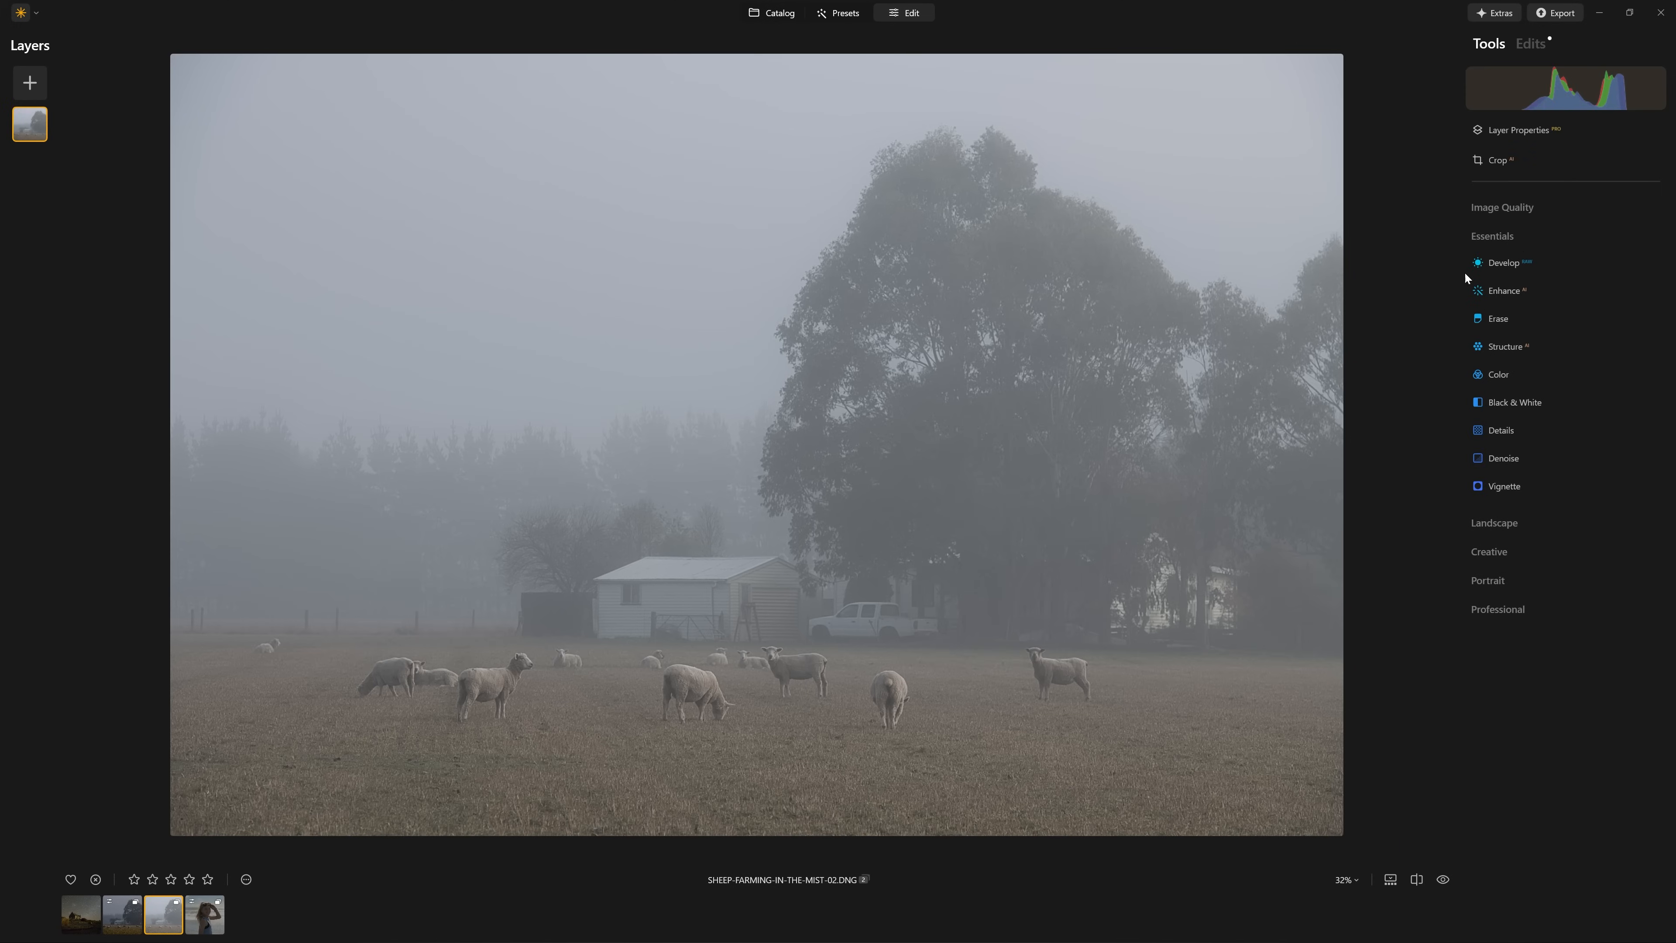
Step: Apply the Clear Skies preset from the suggested Scenery Collection to the misty sheep farm photo
left_click(1485, 238)
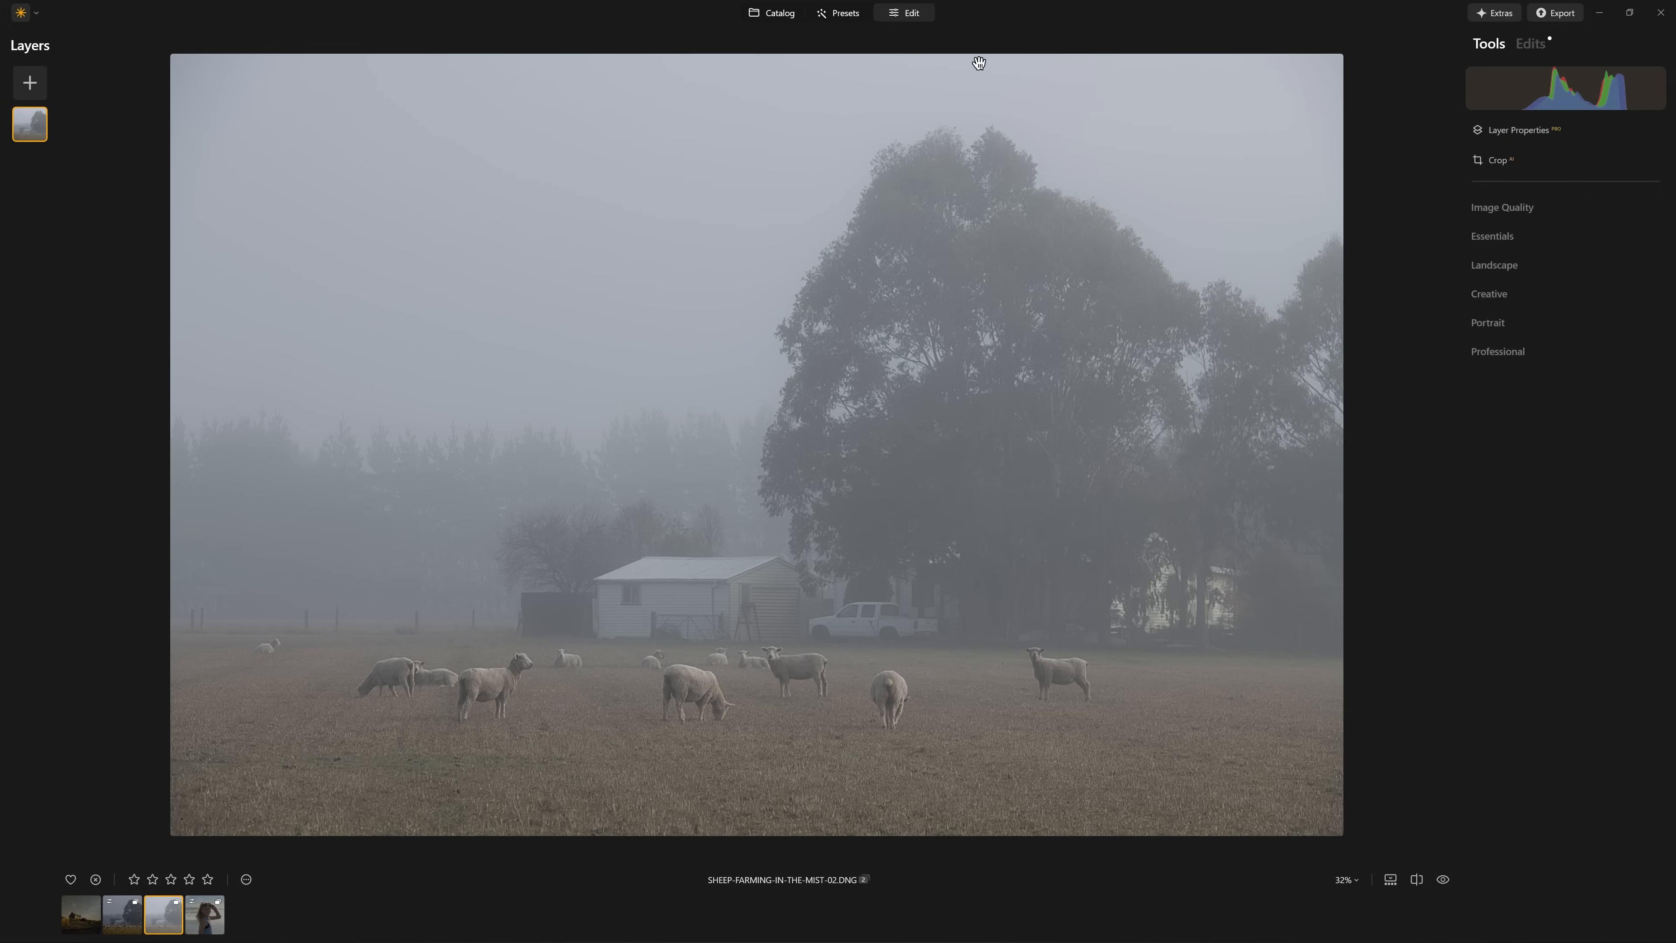
left_click(841, 18)
left_click(1472, 40)
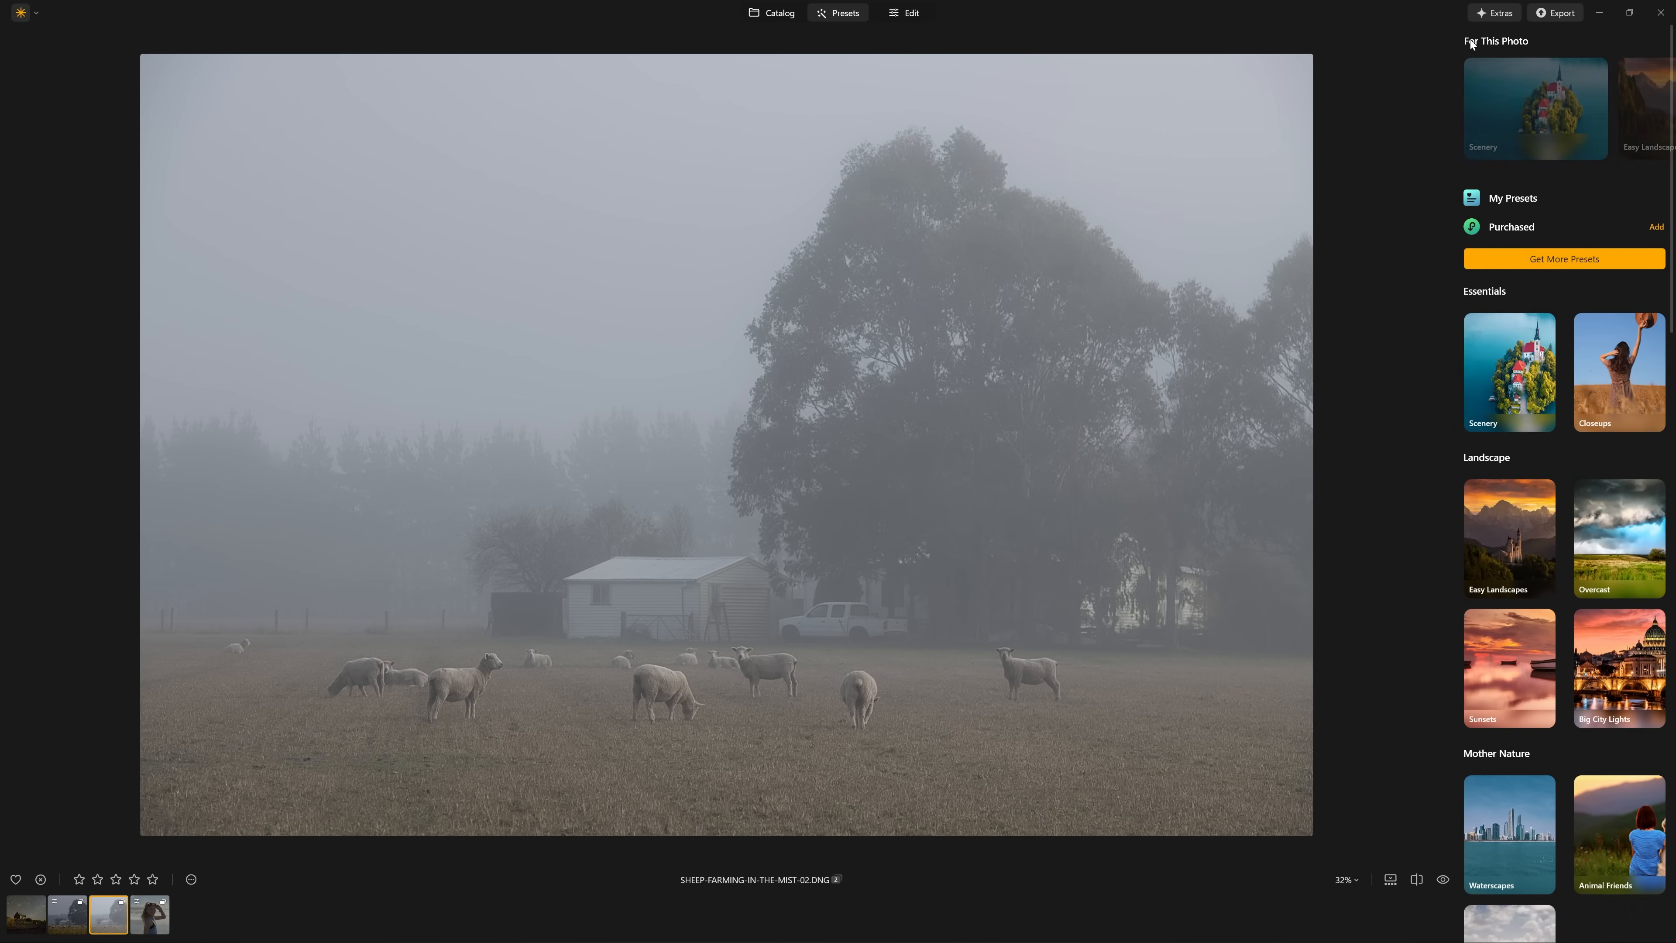
left_click(1547, 117)
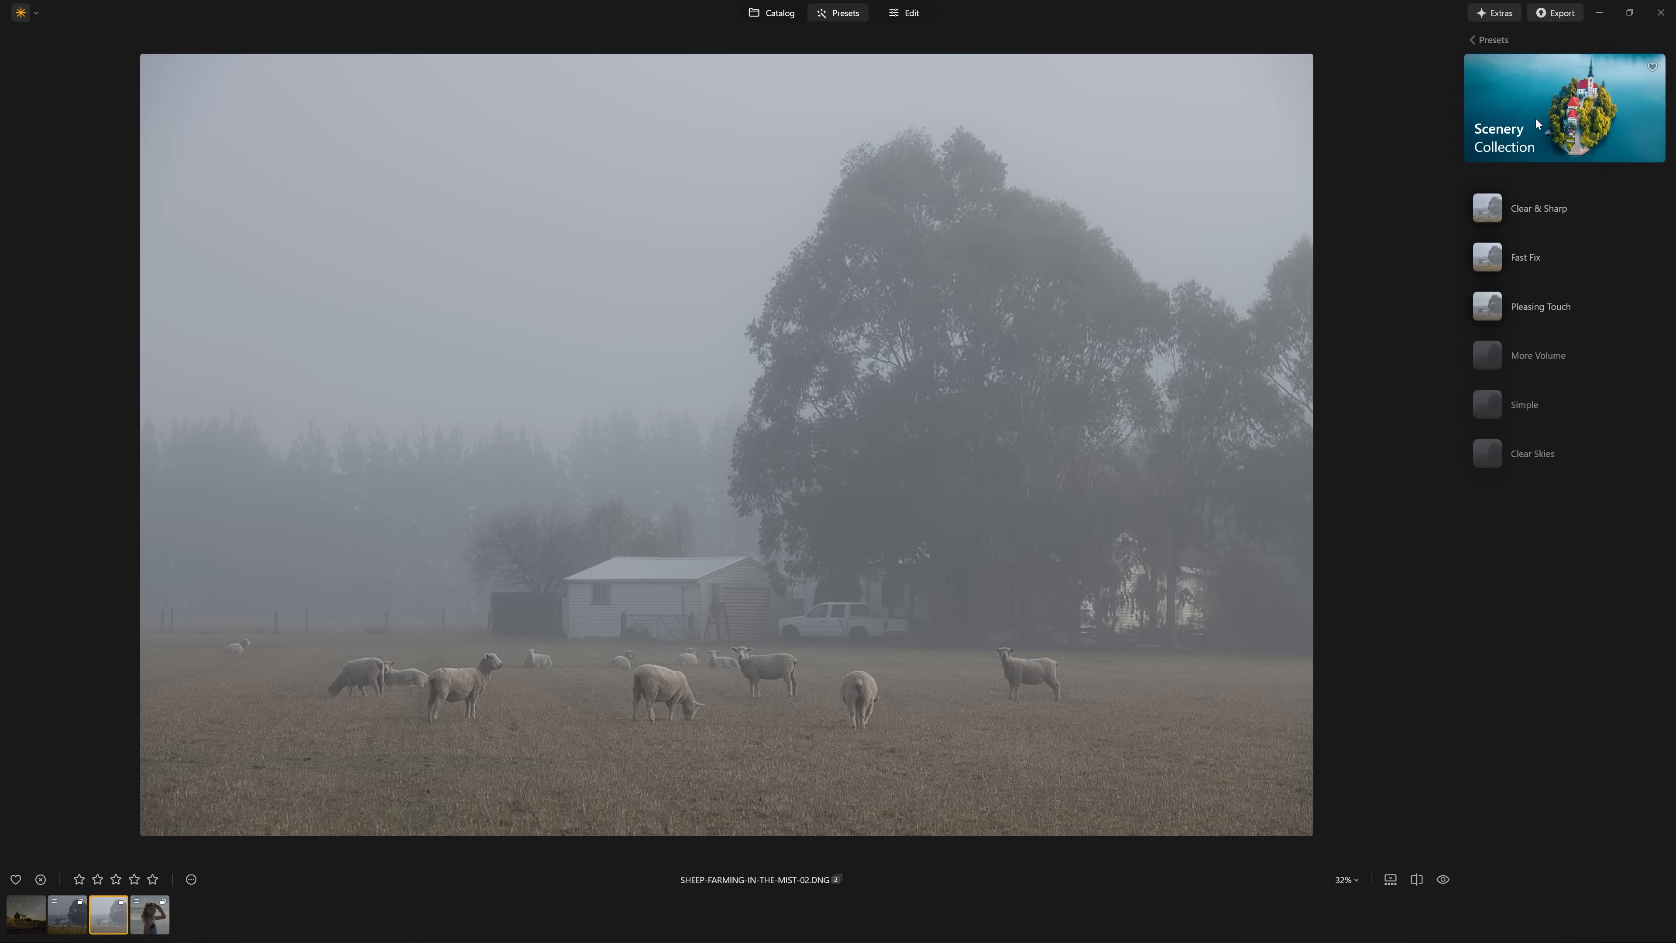
left_click(1541, 200)
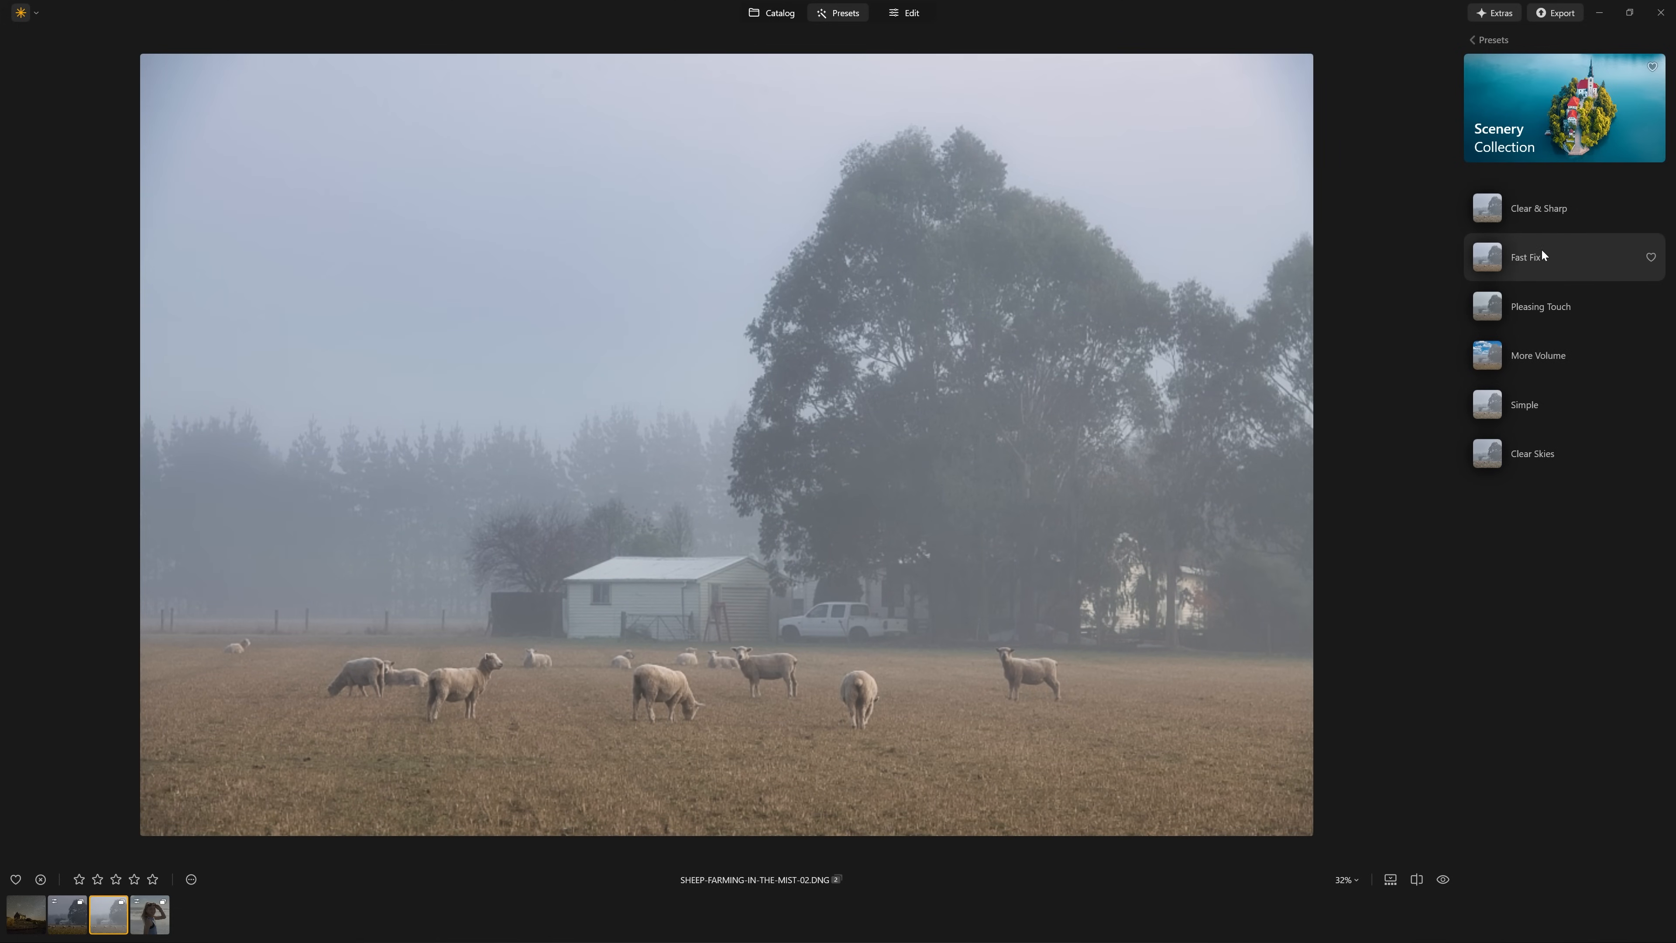
left_click(1504, 455)
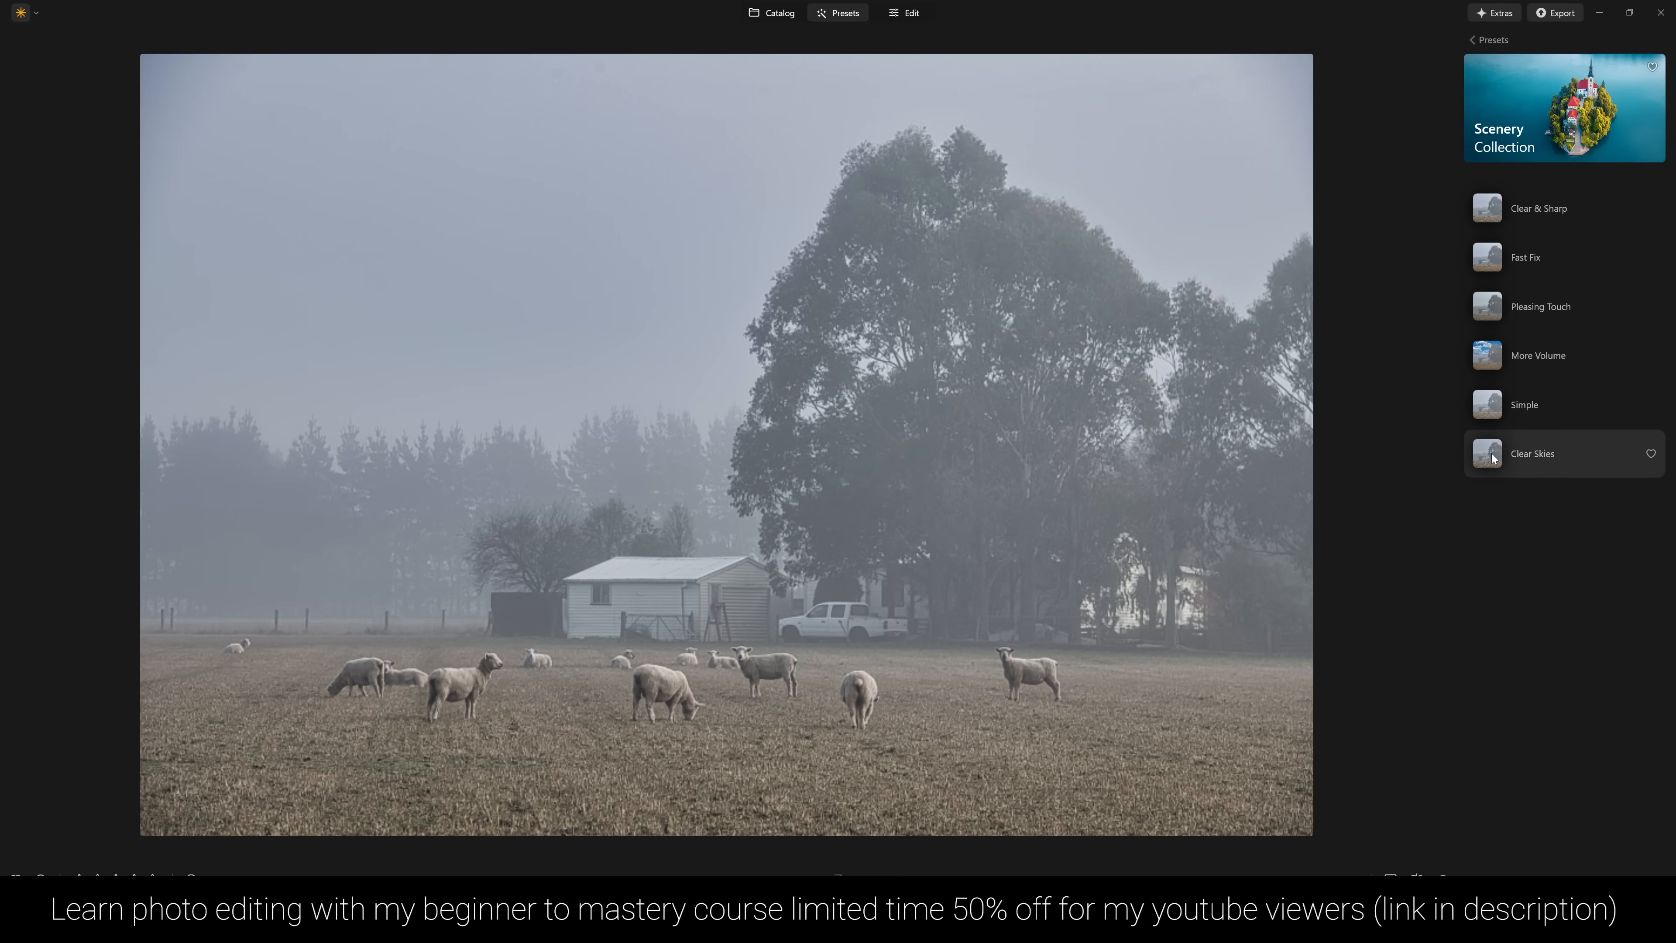
left_click(1498, 458)
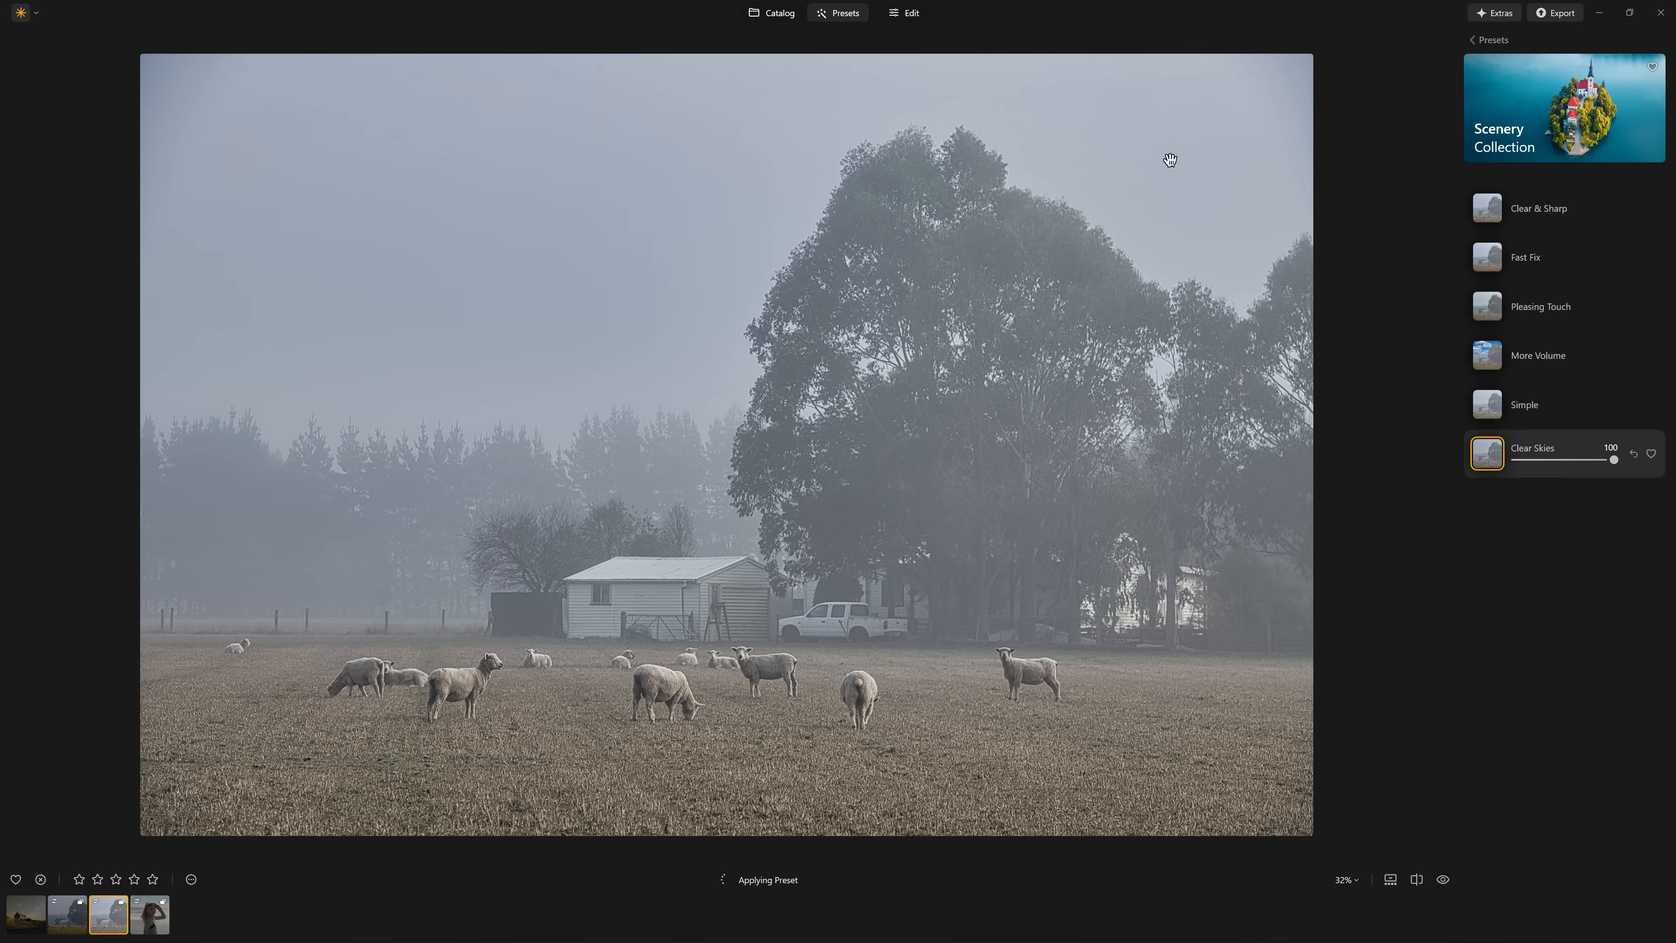
Step: List the edits made by the Clear Skies preset and collapse the Supercontrast settings
left_click(896, 25)
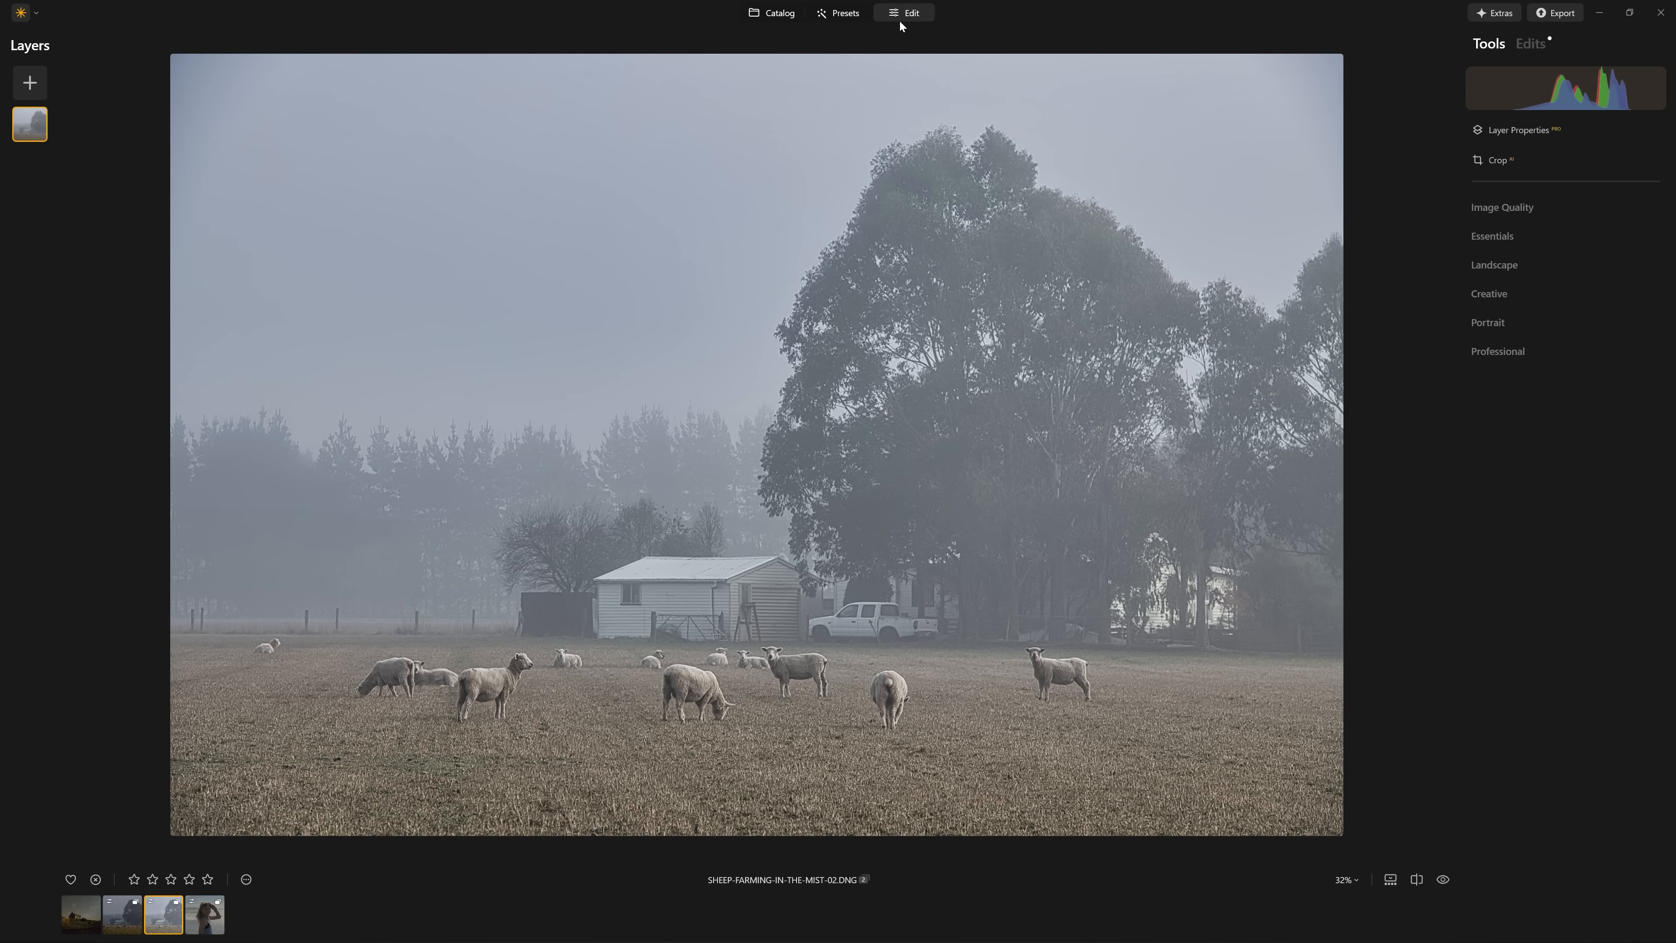
left_click(1530, 47)
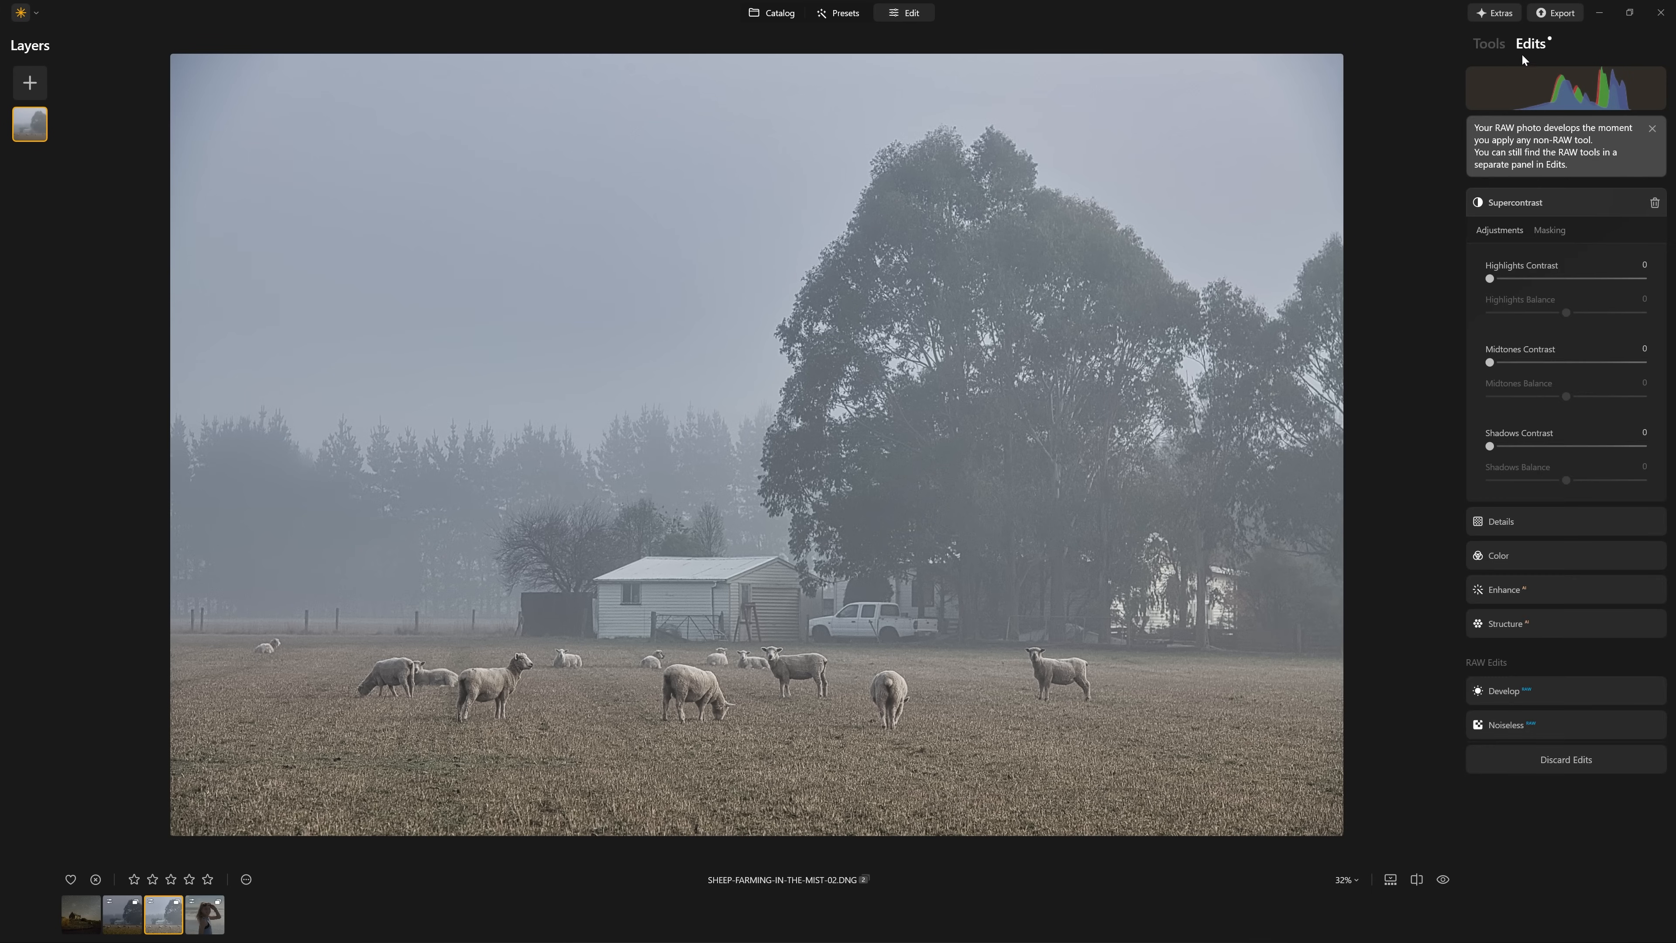
left_click(1571, 194)
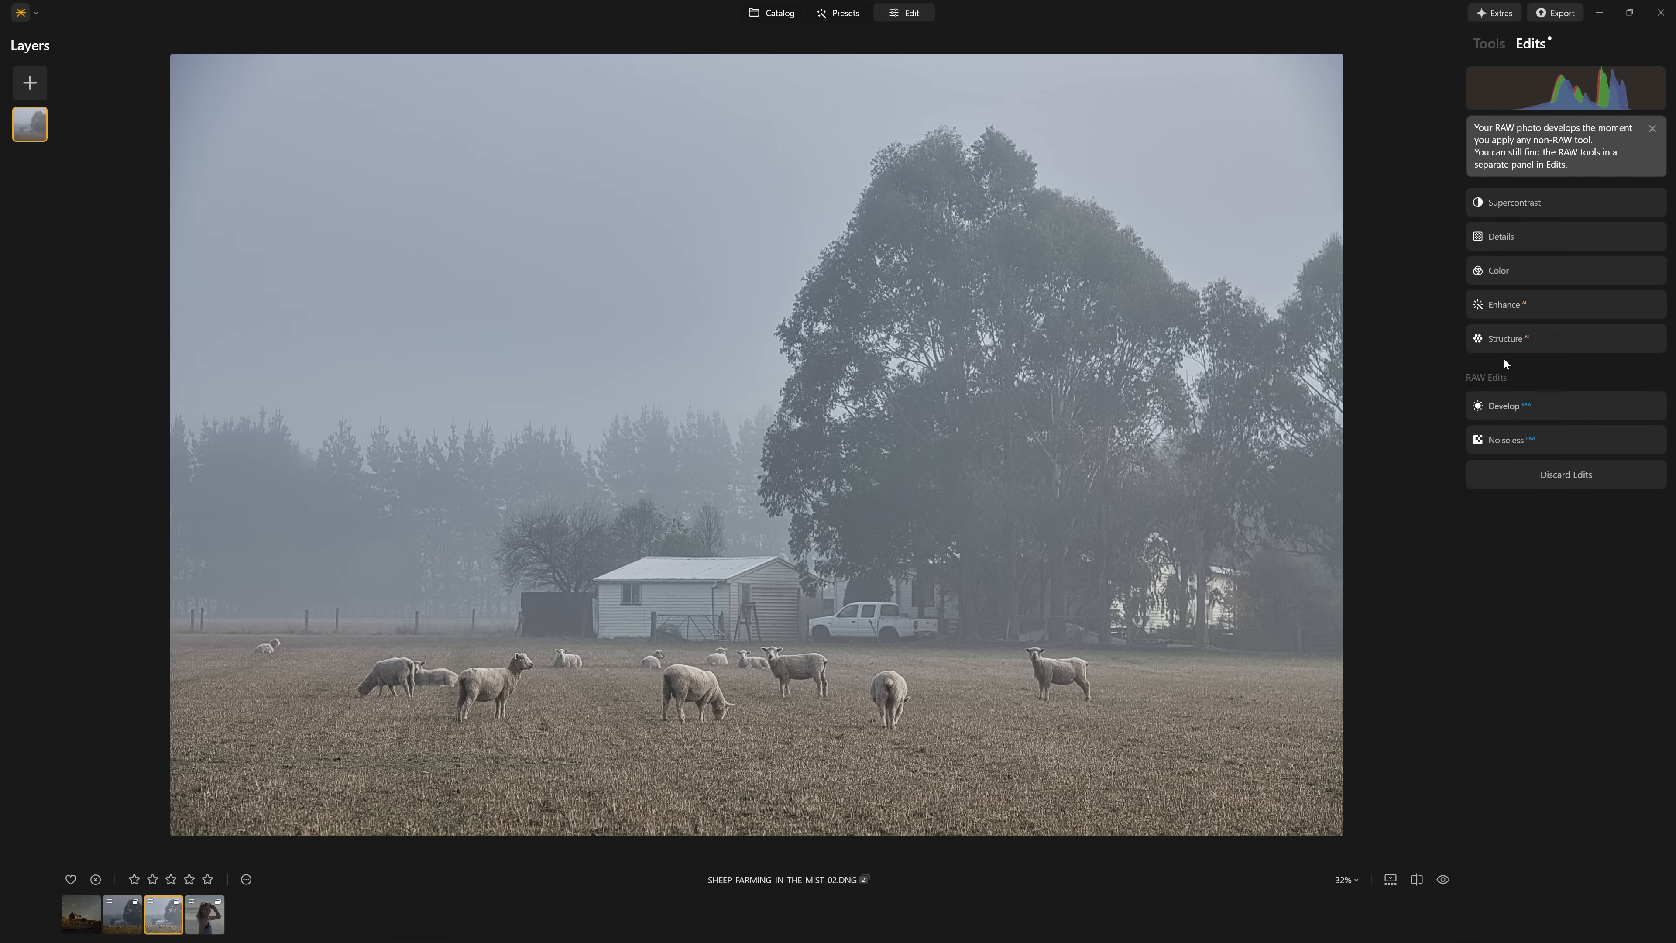
Step: Try a contrast curve in the raw Develop edit of the sheep farm photo, deepening the shadows and lifting the highlights
left_click(1518, 406)
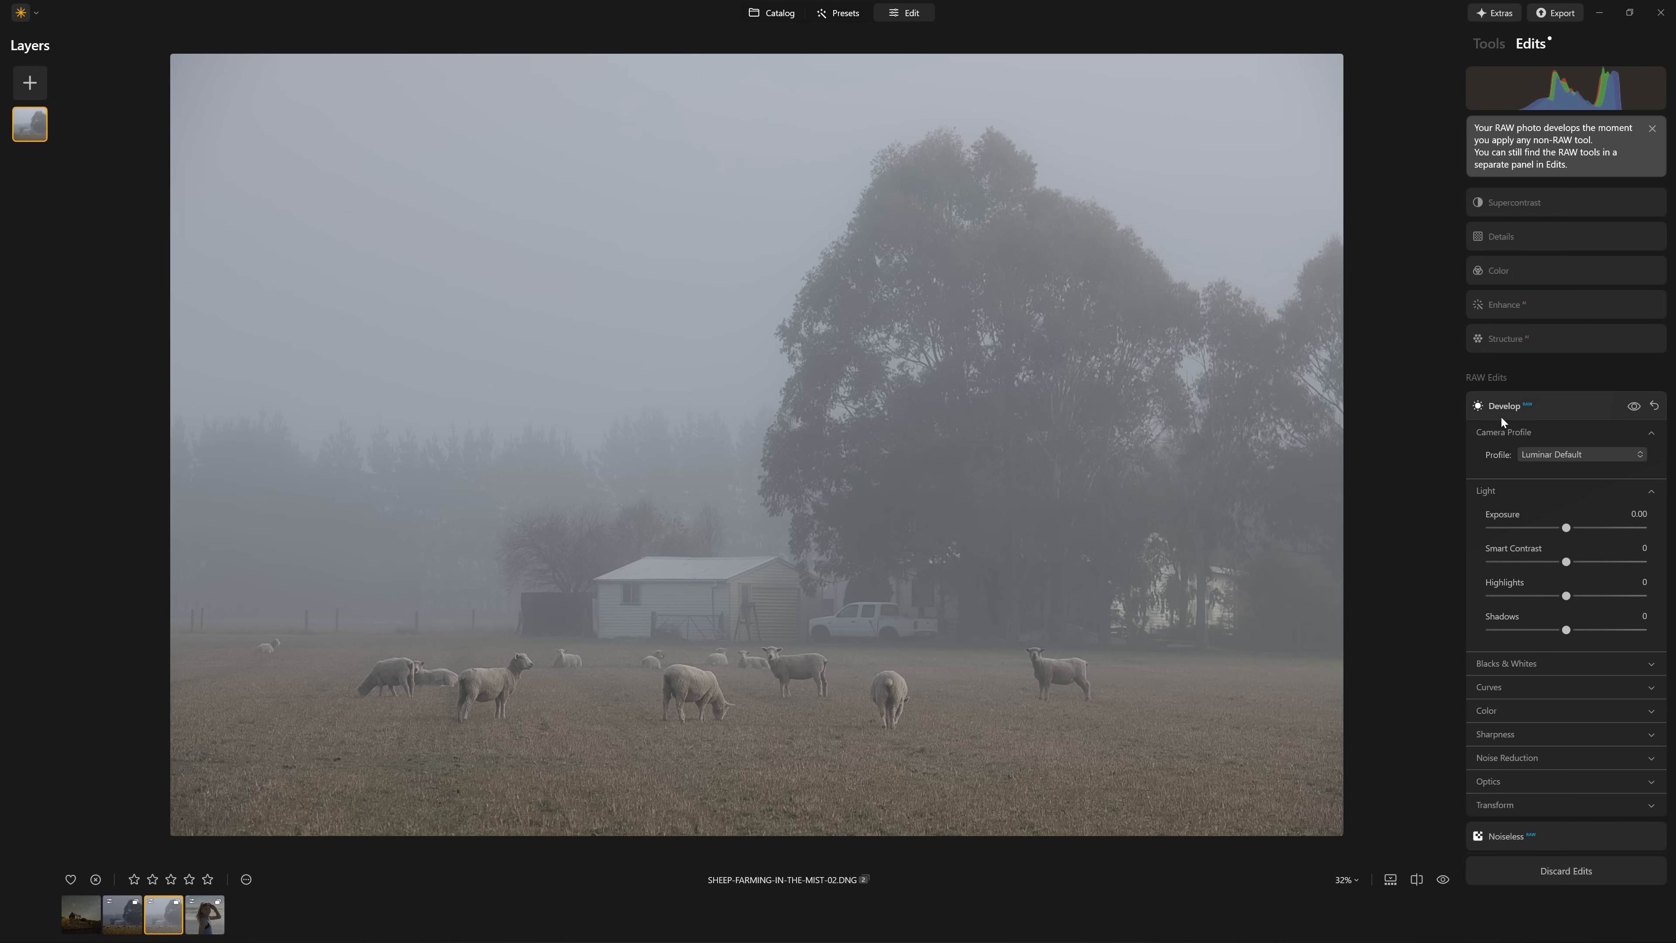
left_click(1512, 406)
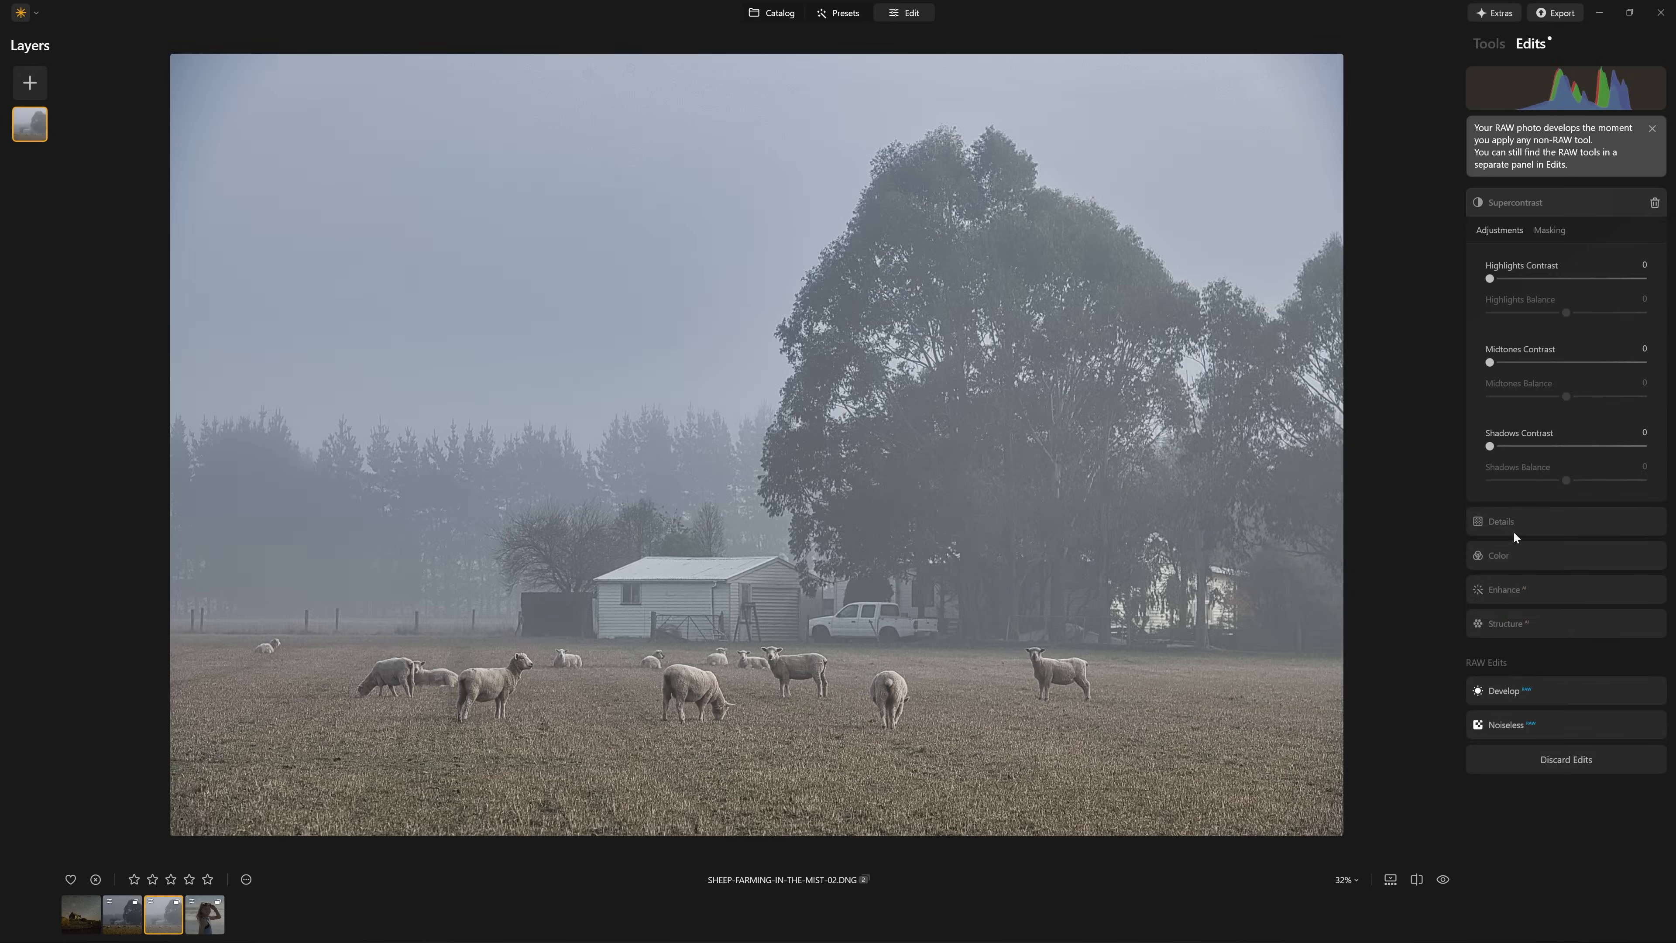
left_click(1539, 689)
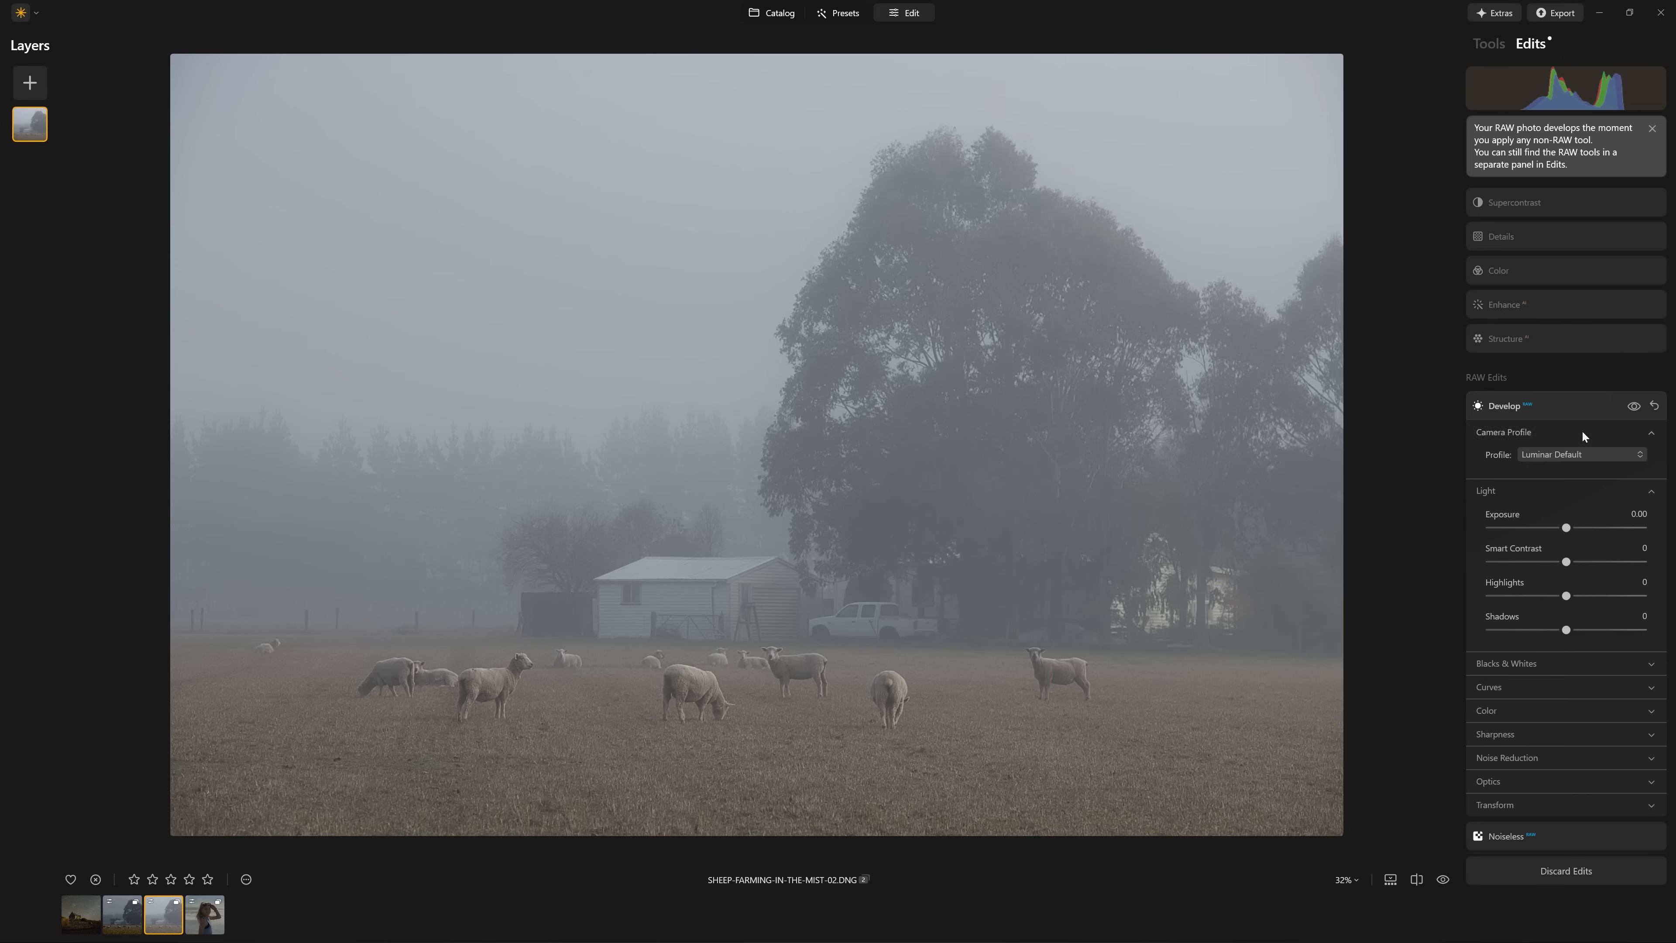
left_click(1493, 688)
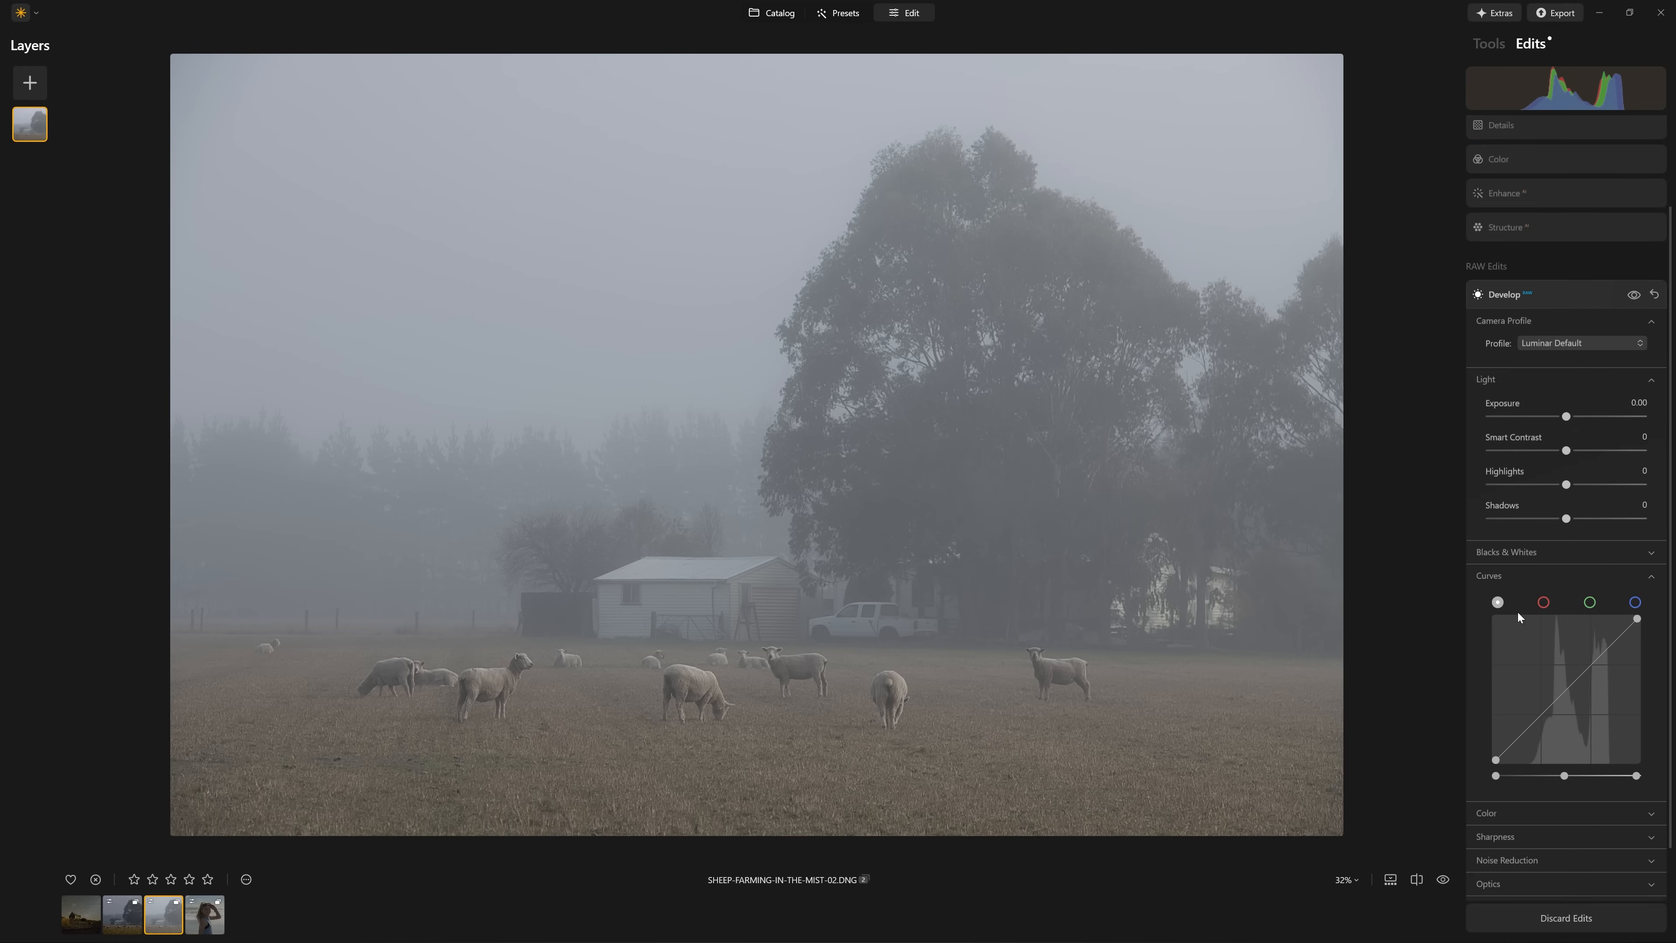
left_click_drag(1497, 755, 1514, 760)
left_click(1538, 735)
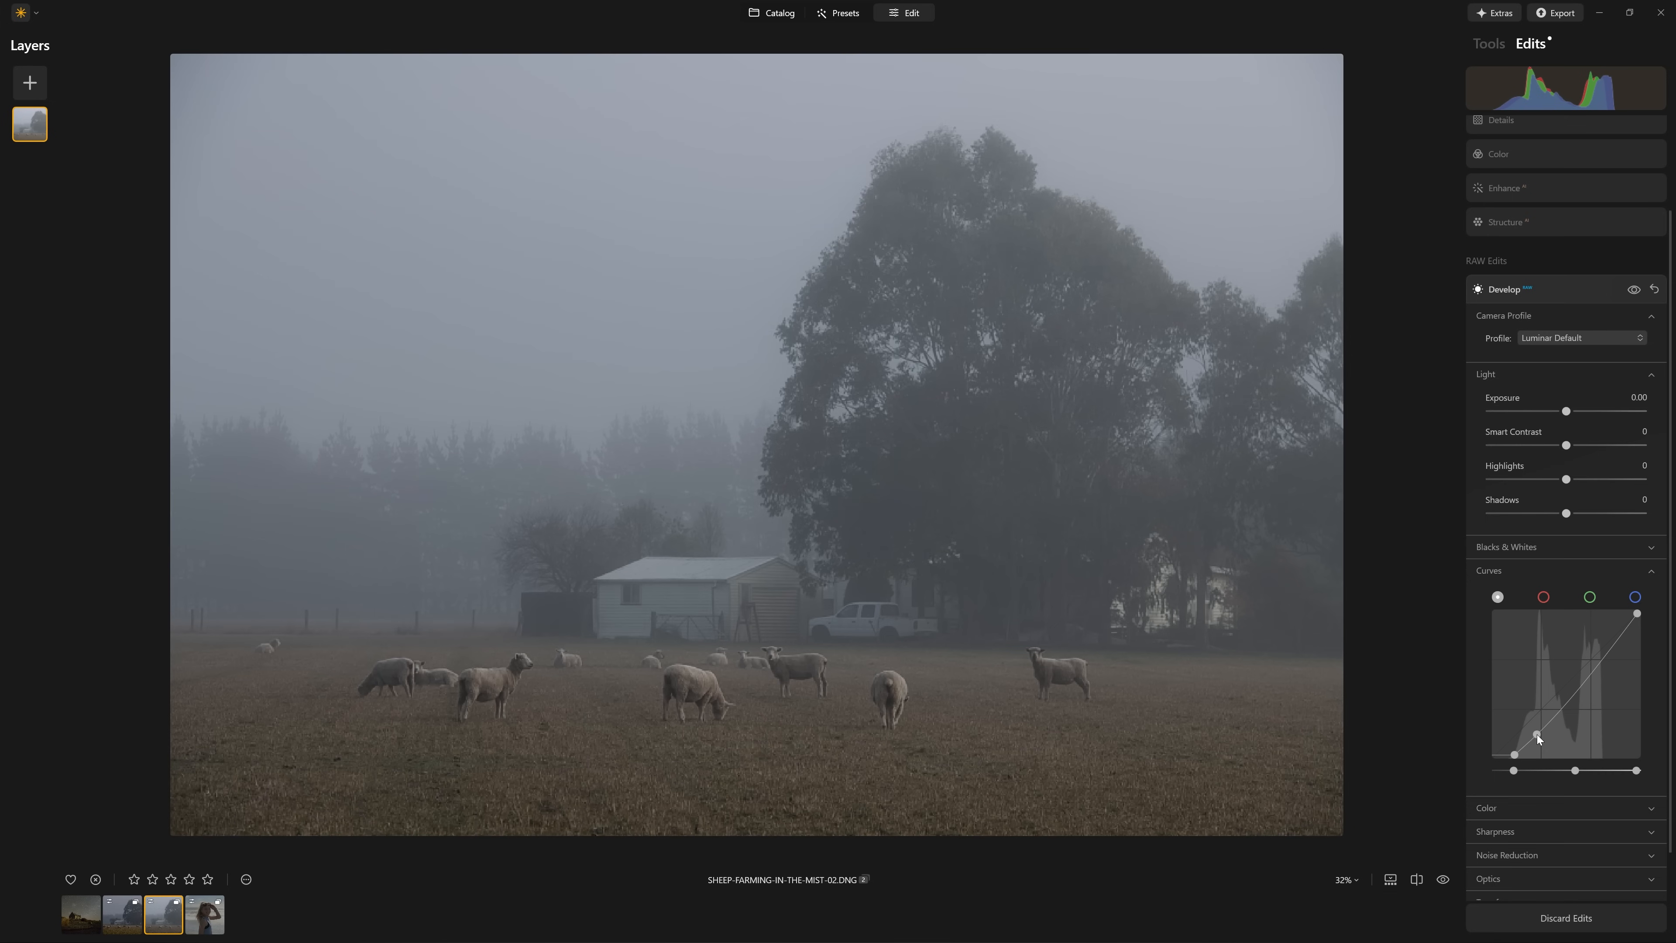
left_click_drag(1562, 712, 1591, 638)
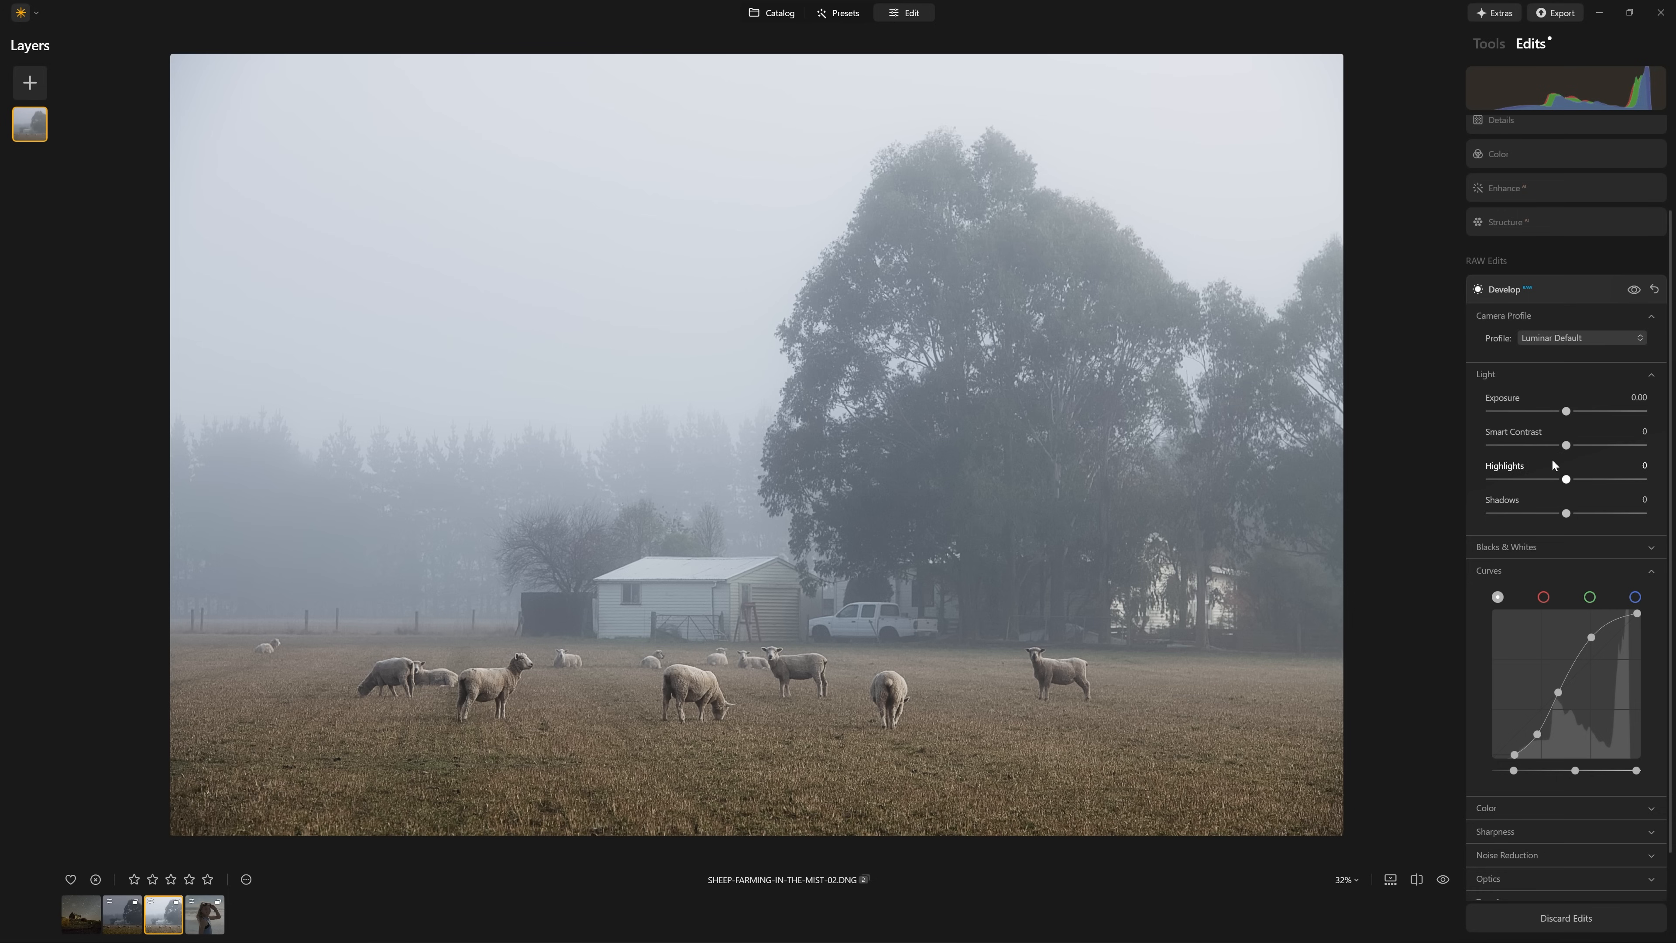
Step: Compare the sheep farm photo with the raw Develop edit off and on
left_click(1640, 298)
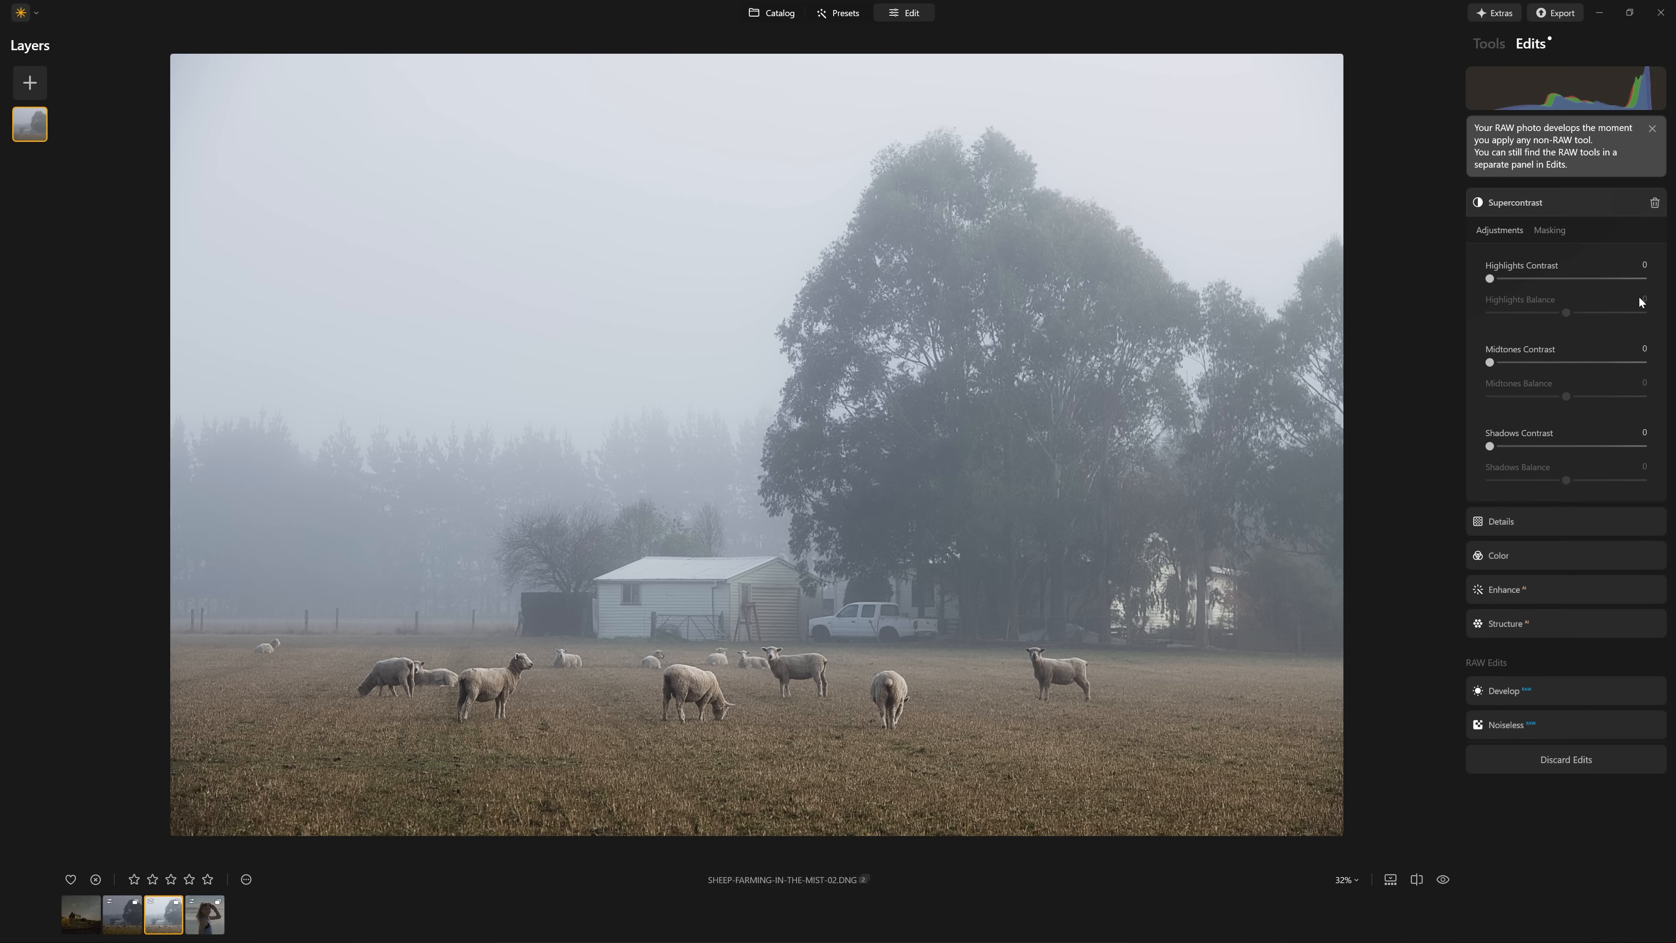
left_click(1581, 686)
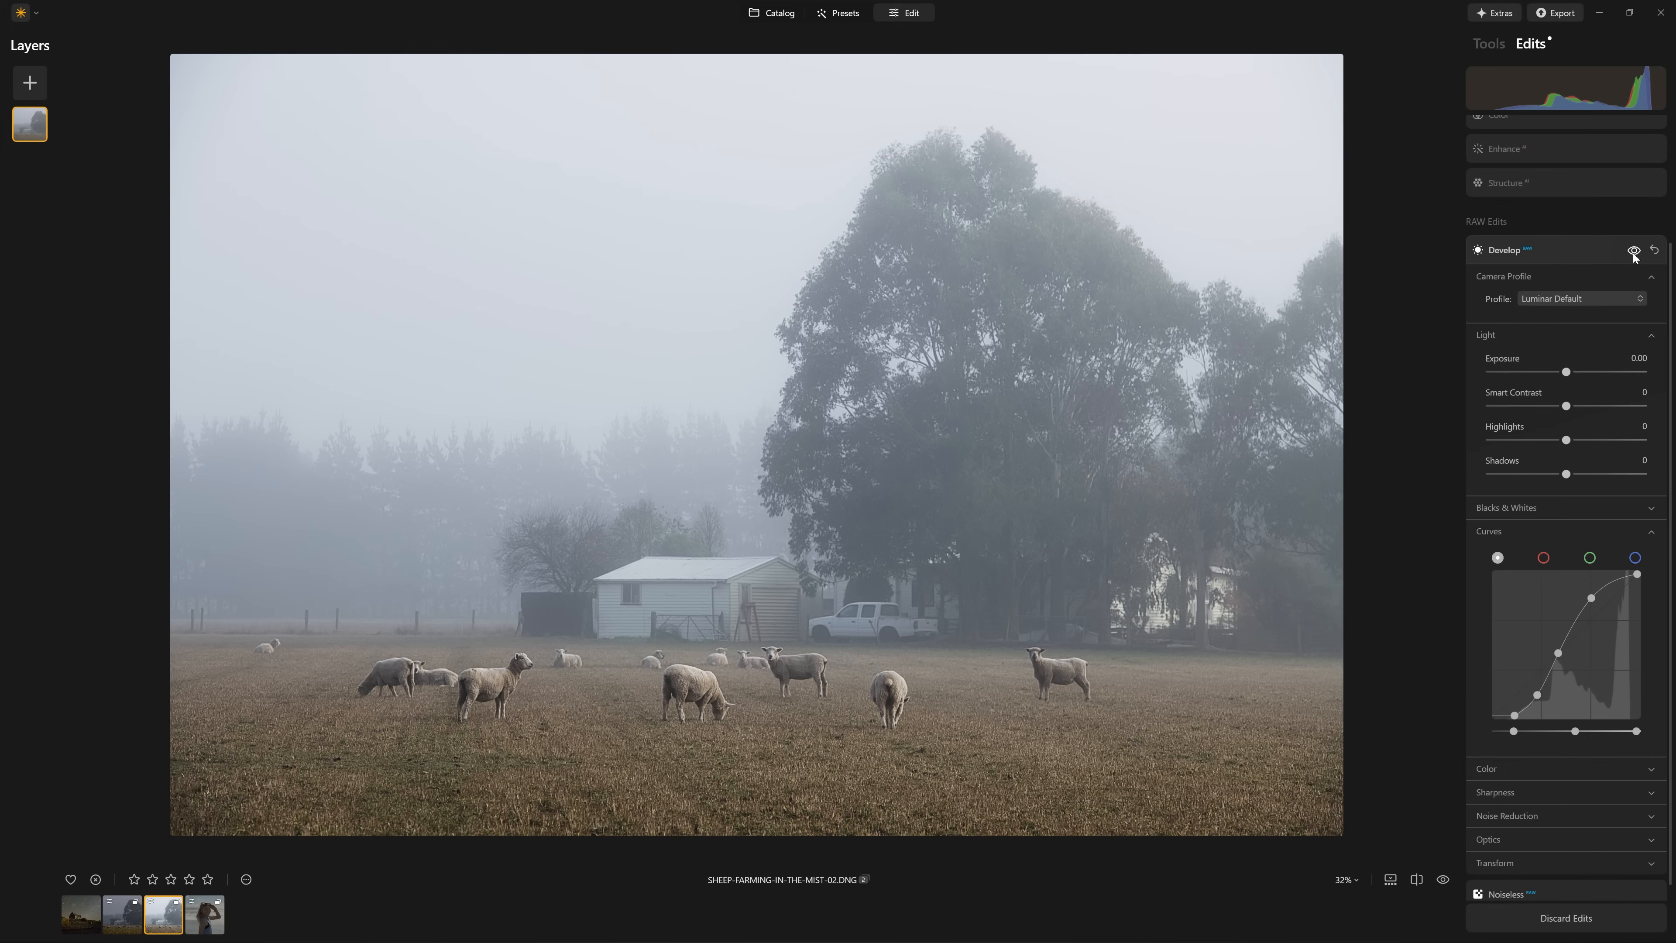
left_click(1634, 251)
left_click(1634, 251)
Step: Reset the raw Develop edit and go back to the Supercontrast settings
left_click(1655, 249)
scroll(1598, 304, "up", 1)
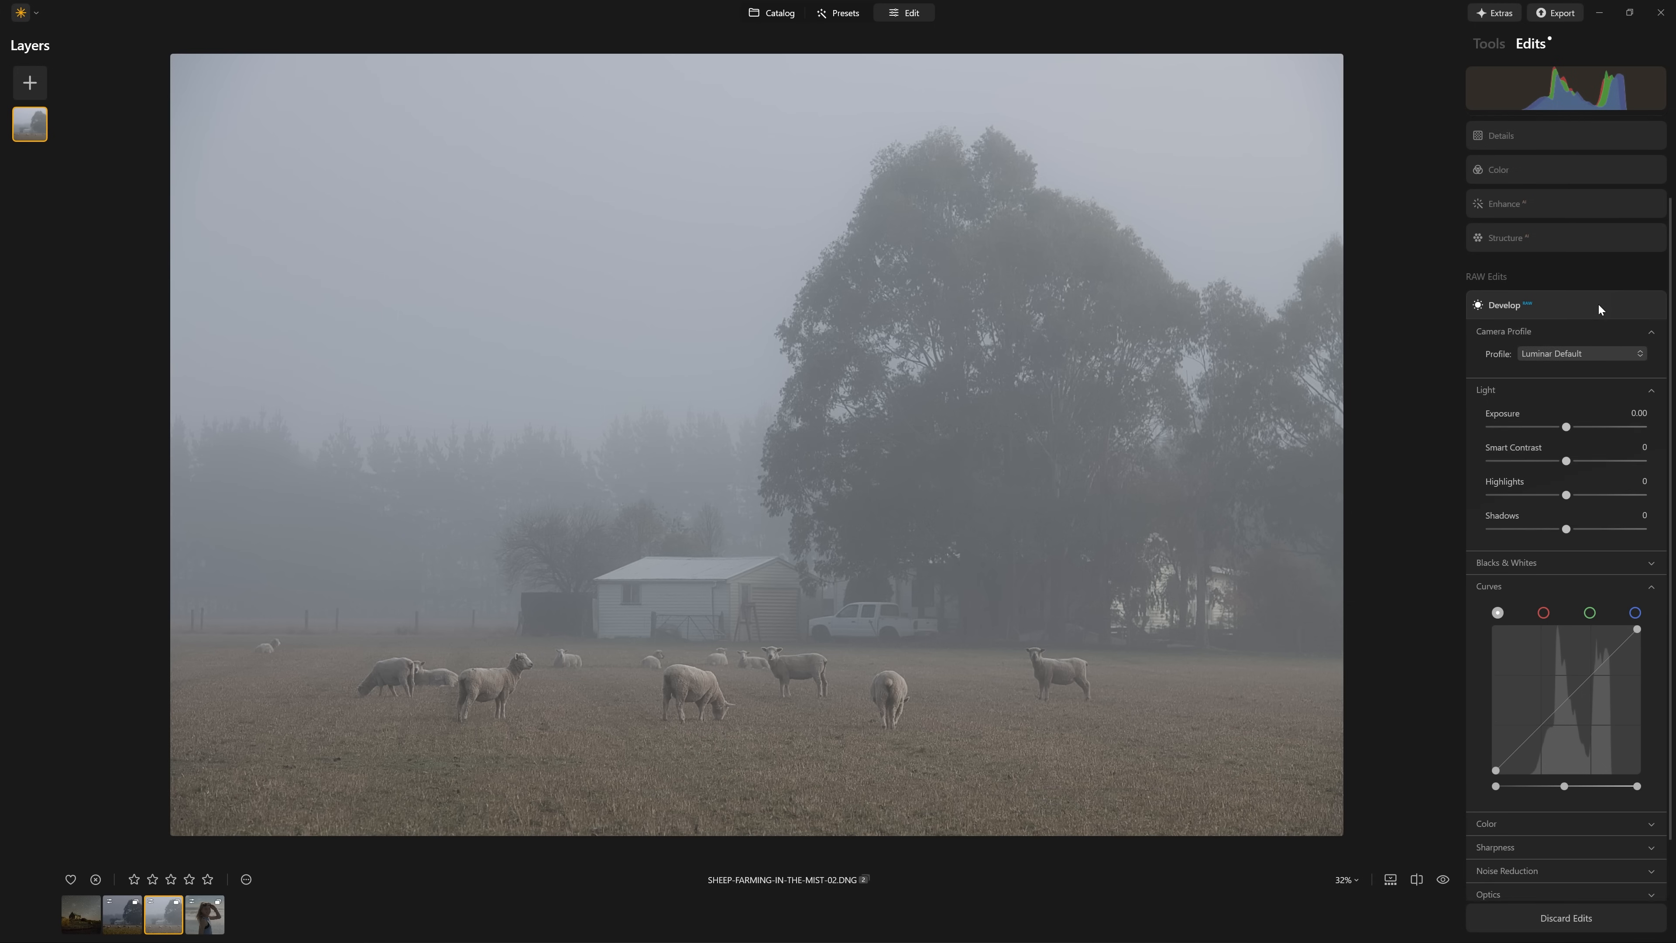
left_click(1581, 330)
left_click(1575, 204)
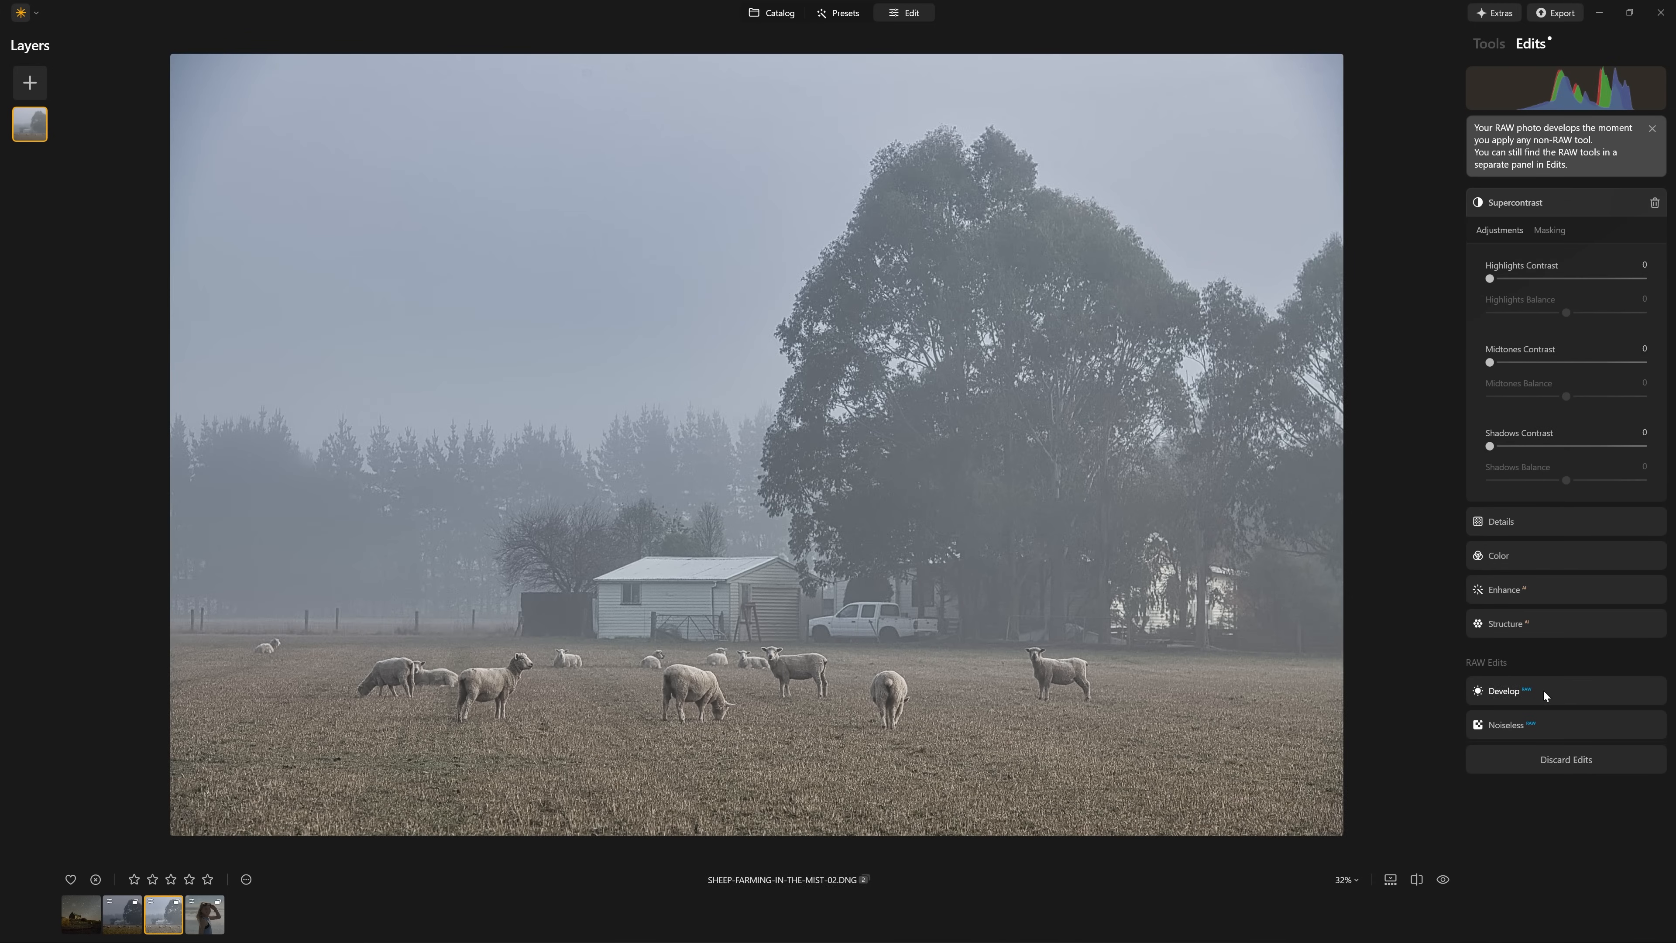
Step: Examine the Structure edit's settings and compare the sheep farm photo with that edit off and on
left_click(1542, 622)
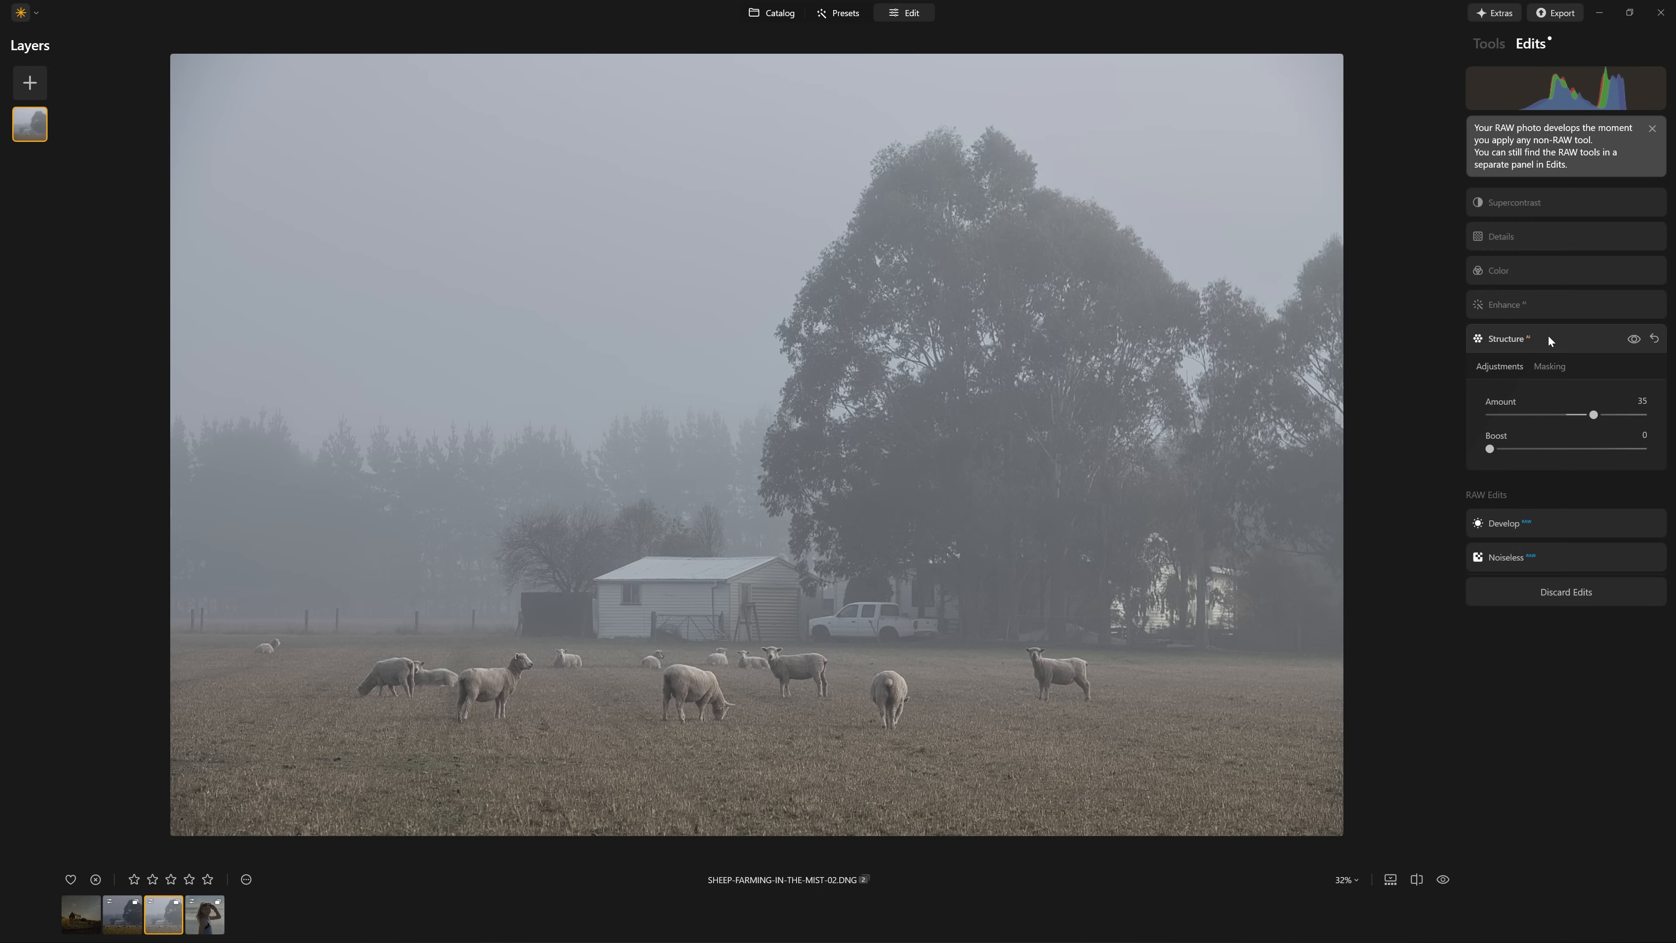
left_click(1634, 341)
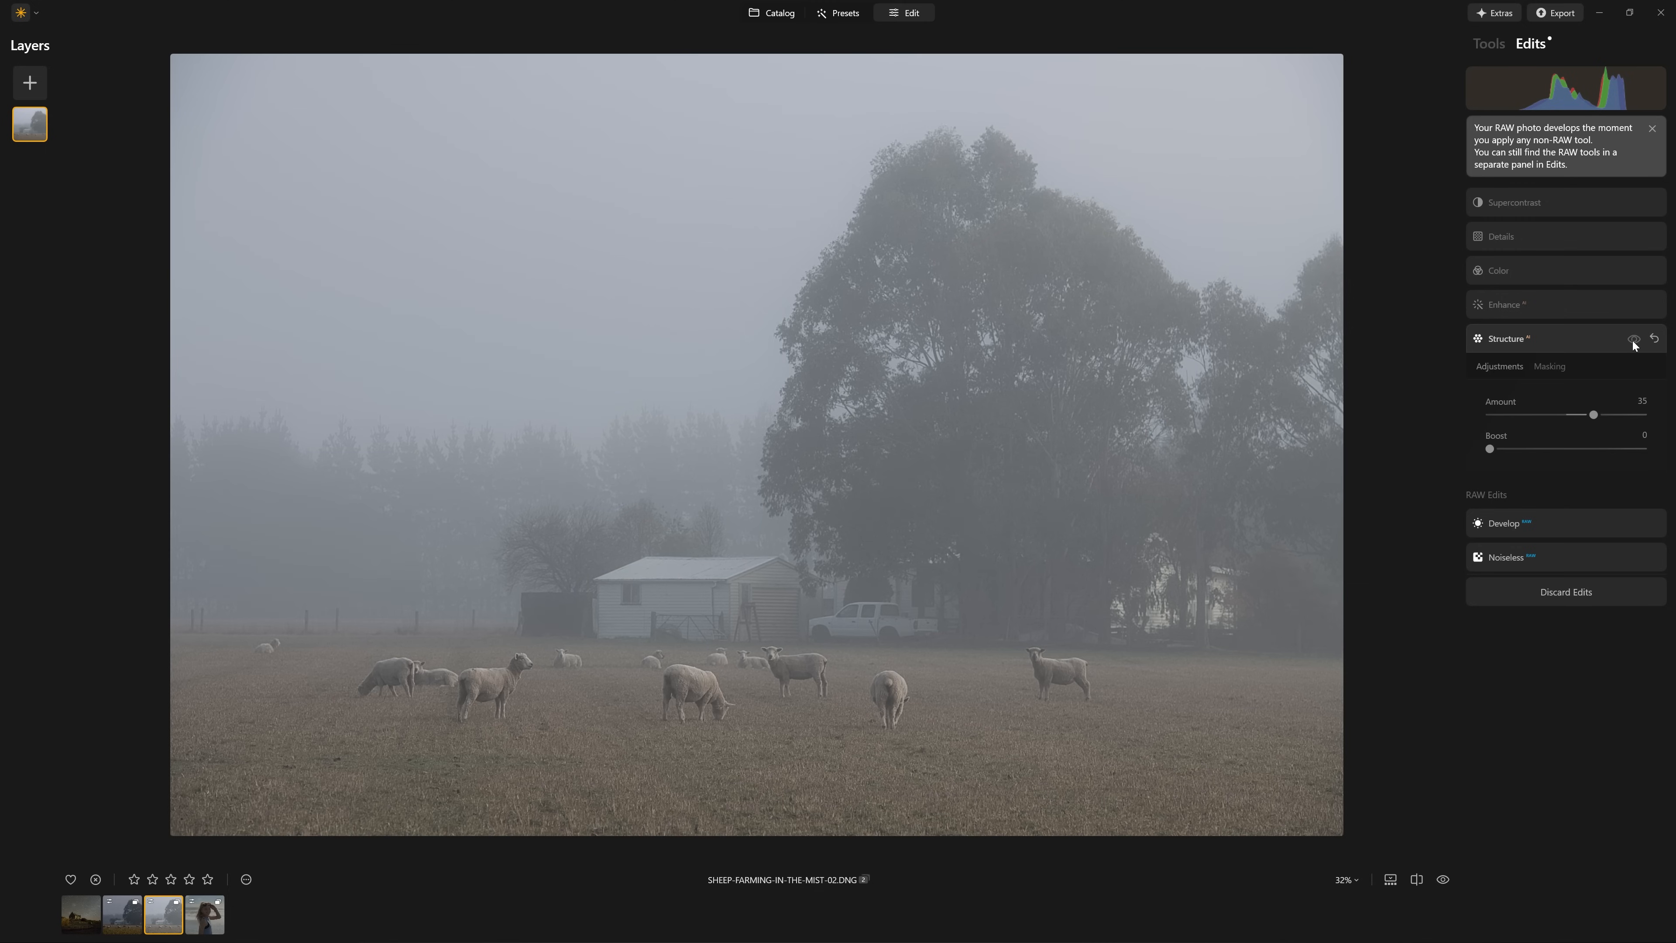
left_click(1633, 341)
left_click(1632, 341)
left_click(1634, 341)
left_click(1634, 341)
left_click(1634, 340)
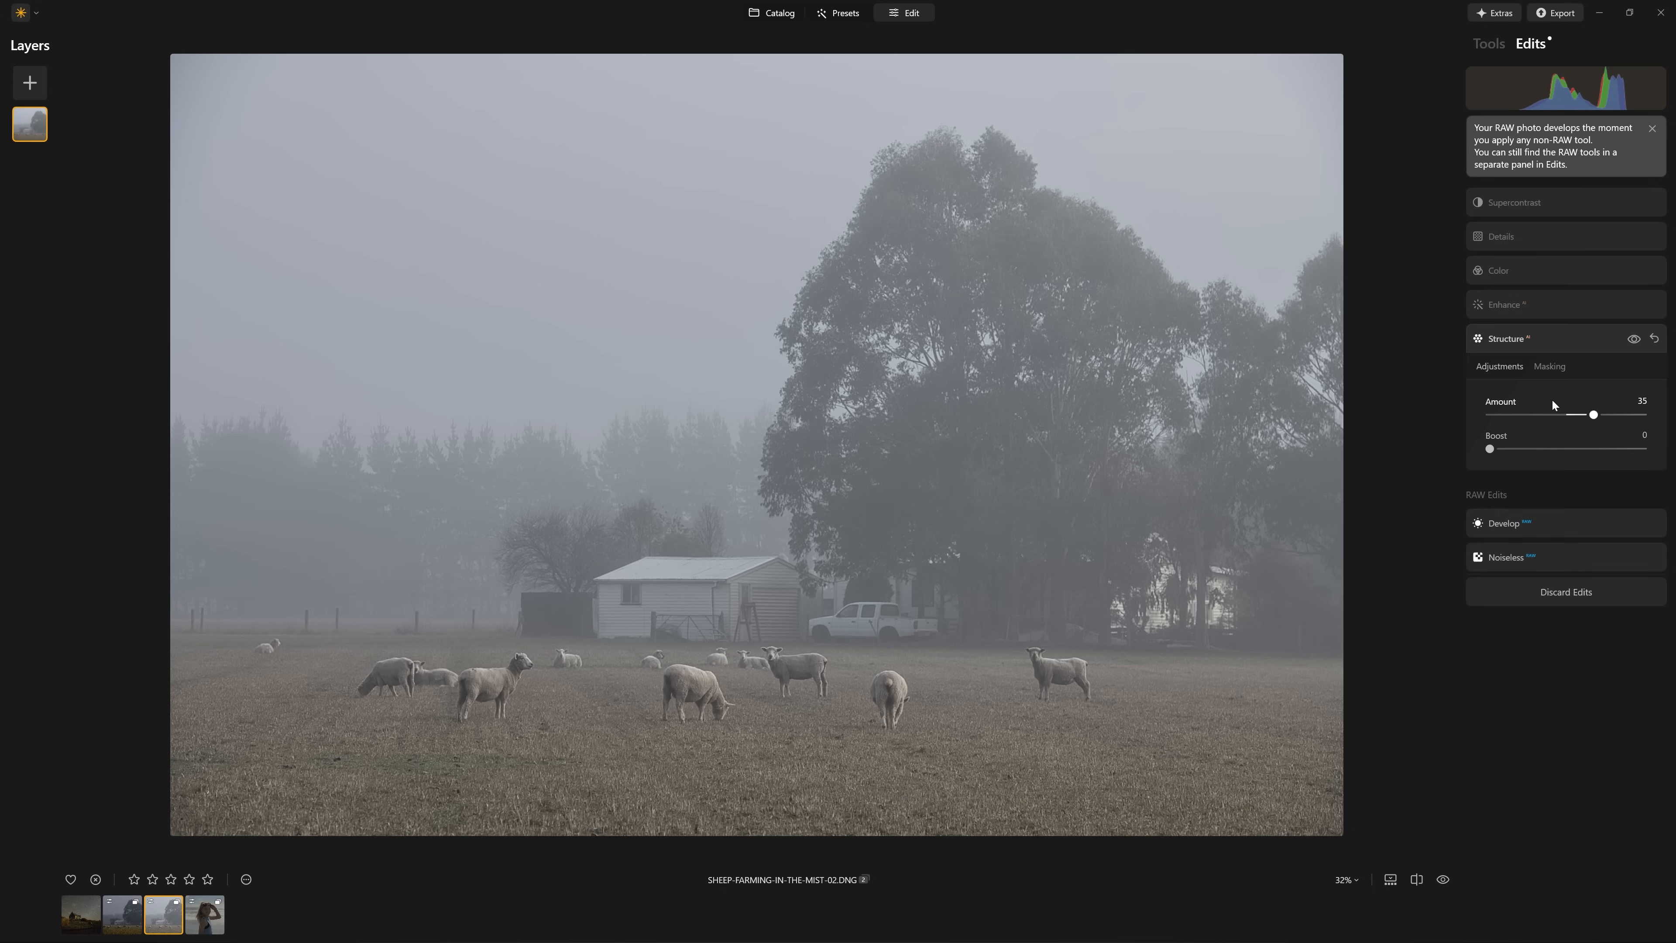
Step: Try the Structure amount at 100 and at -100, and compare the softened photo with the edit off
left_click_drag(1600, 417, 1655, 421)
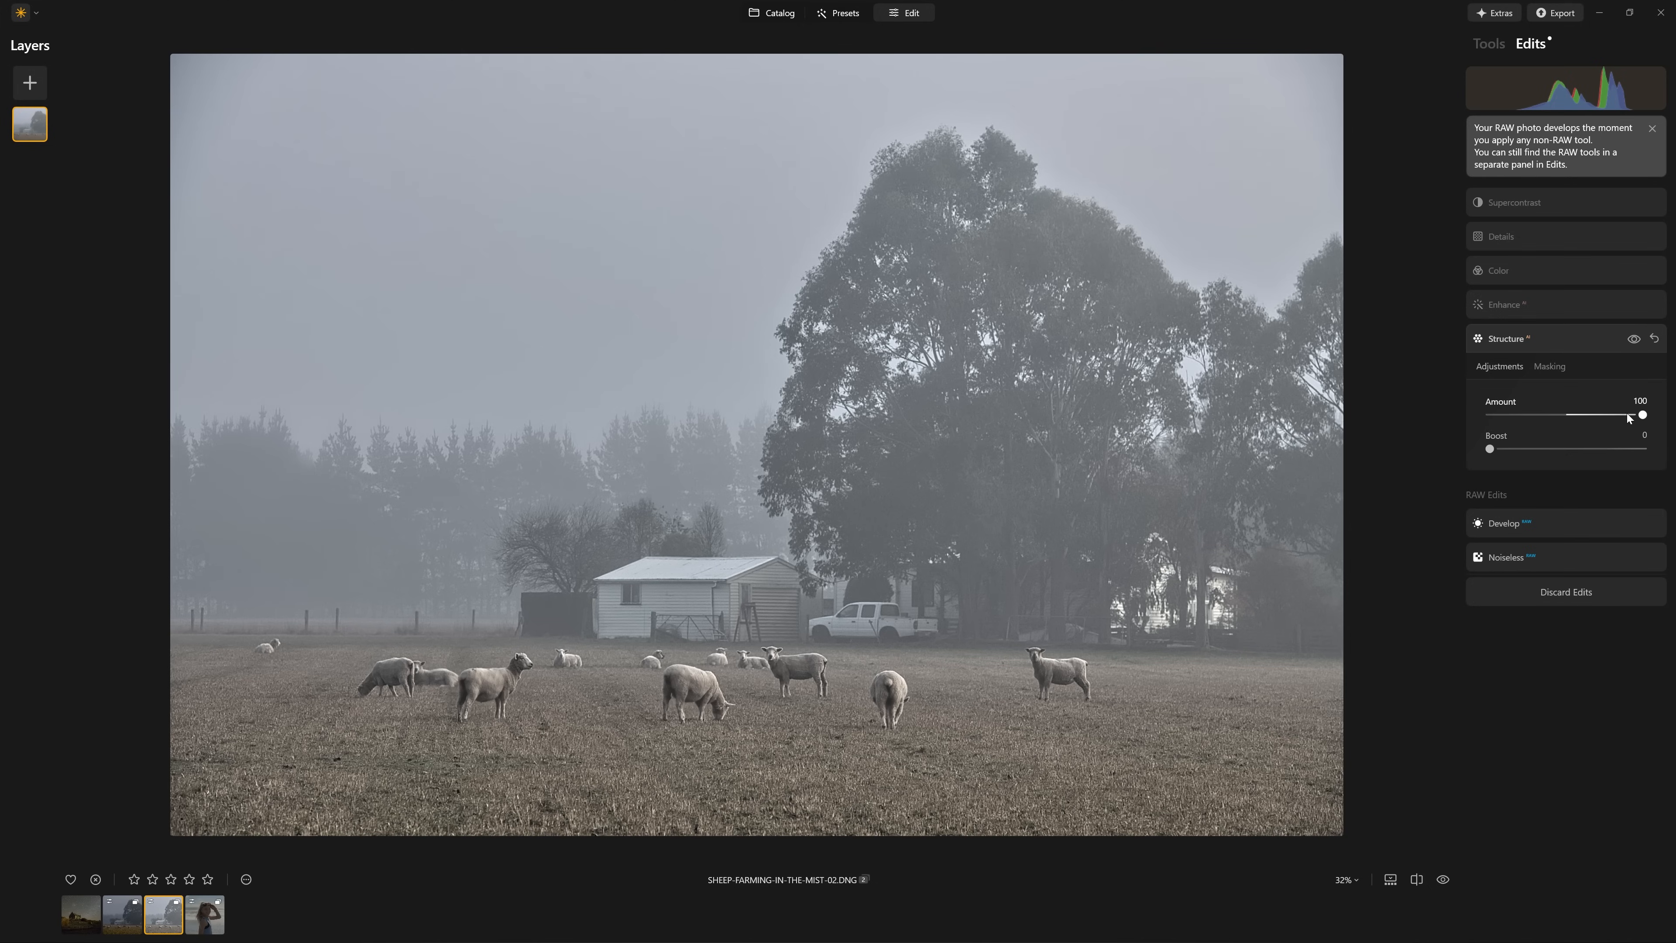
left_click_drag(1645, 423, 1432, 410)
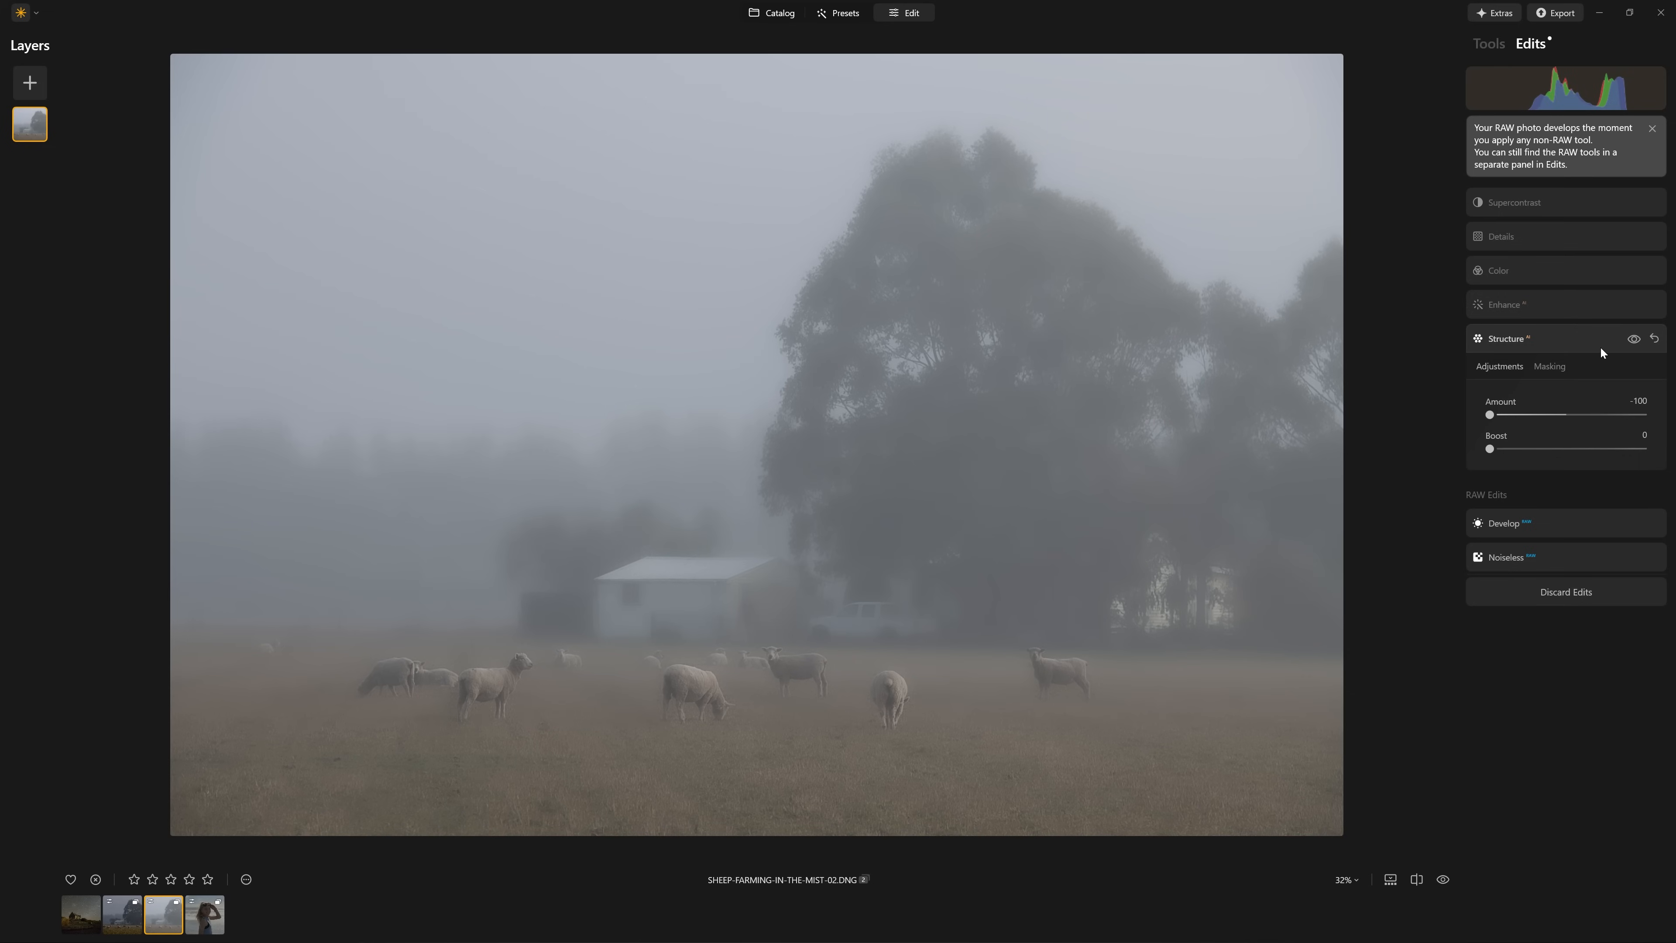
left_click(1635, 339)
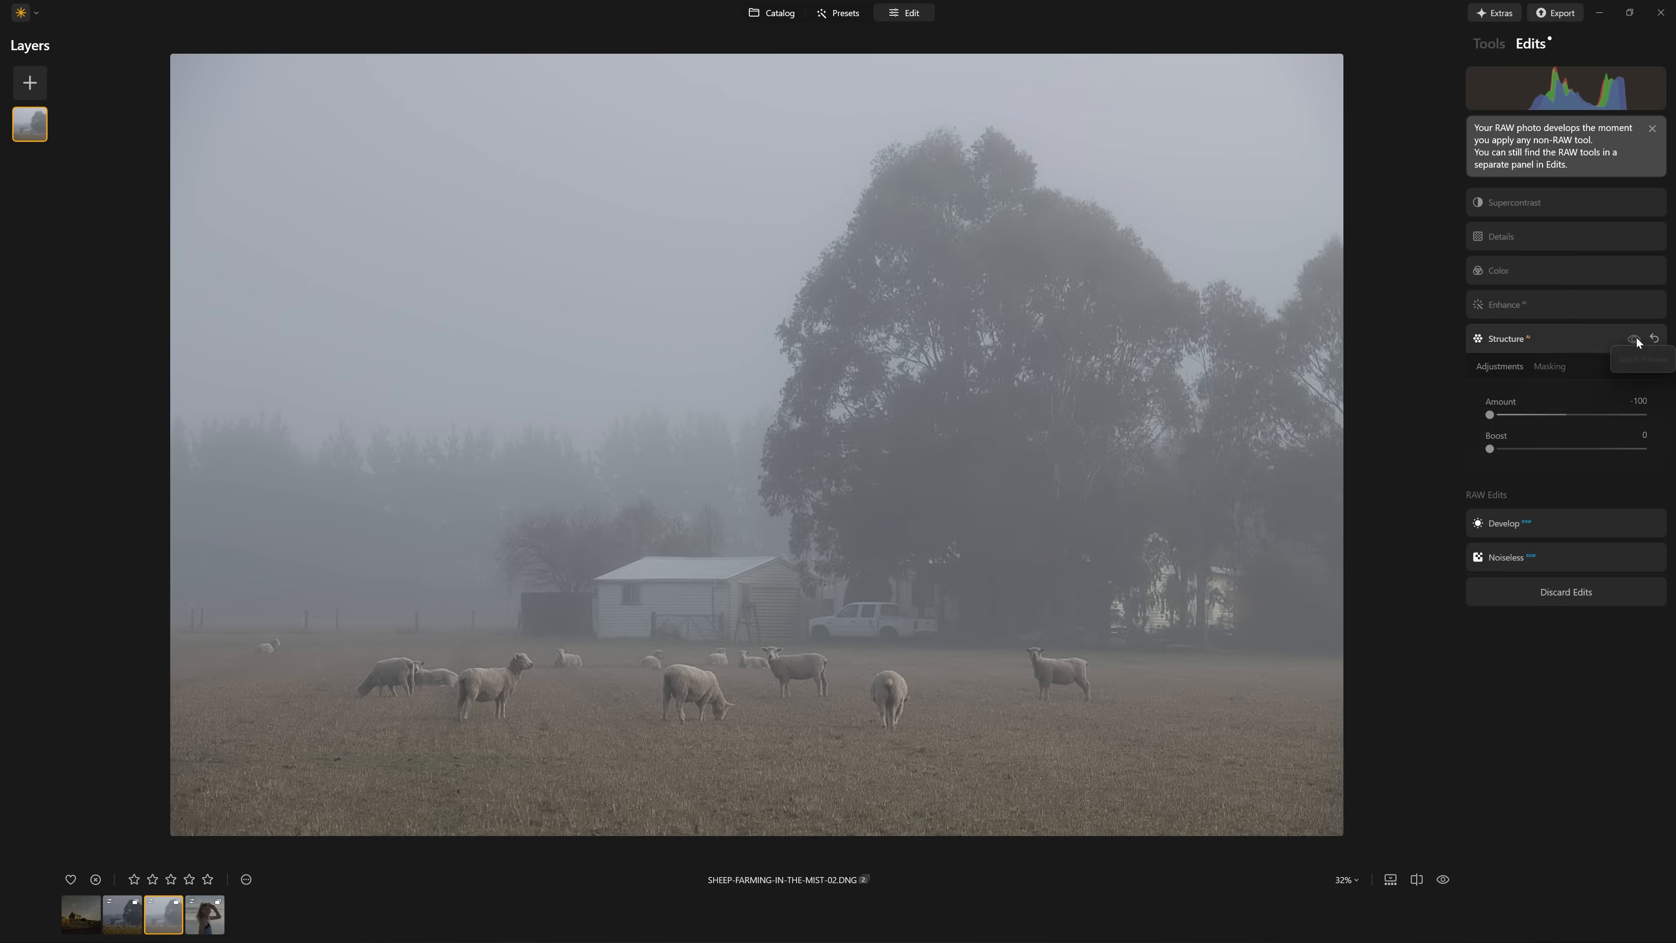
Step: Set the Structure amount to 59 and remove the unused Supercontrast edit
left_click_drag(1504, 415, 1611, 384)
left_click(1563, 268)
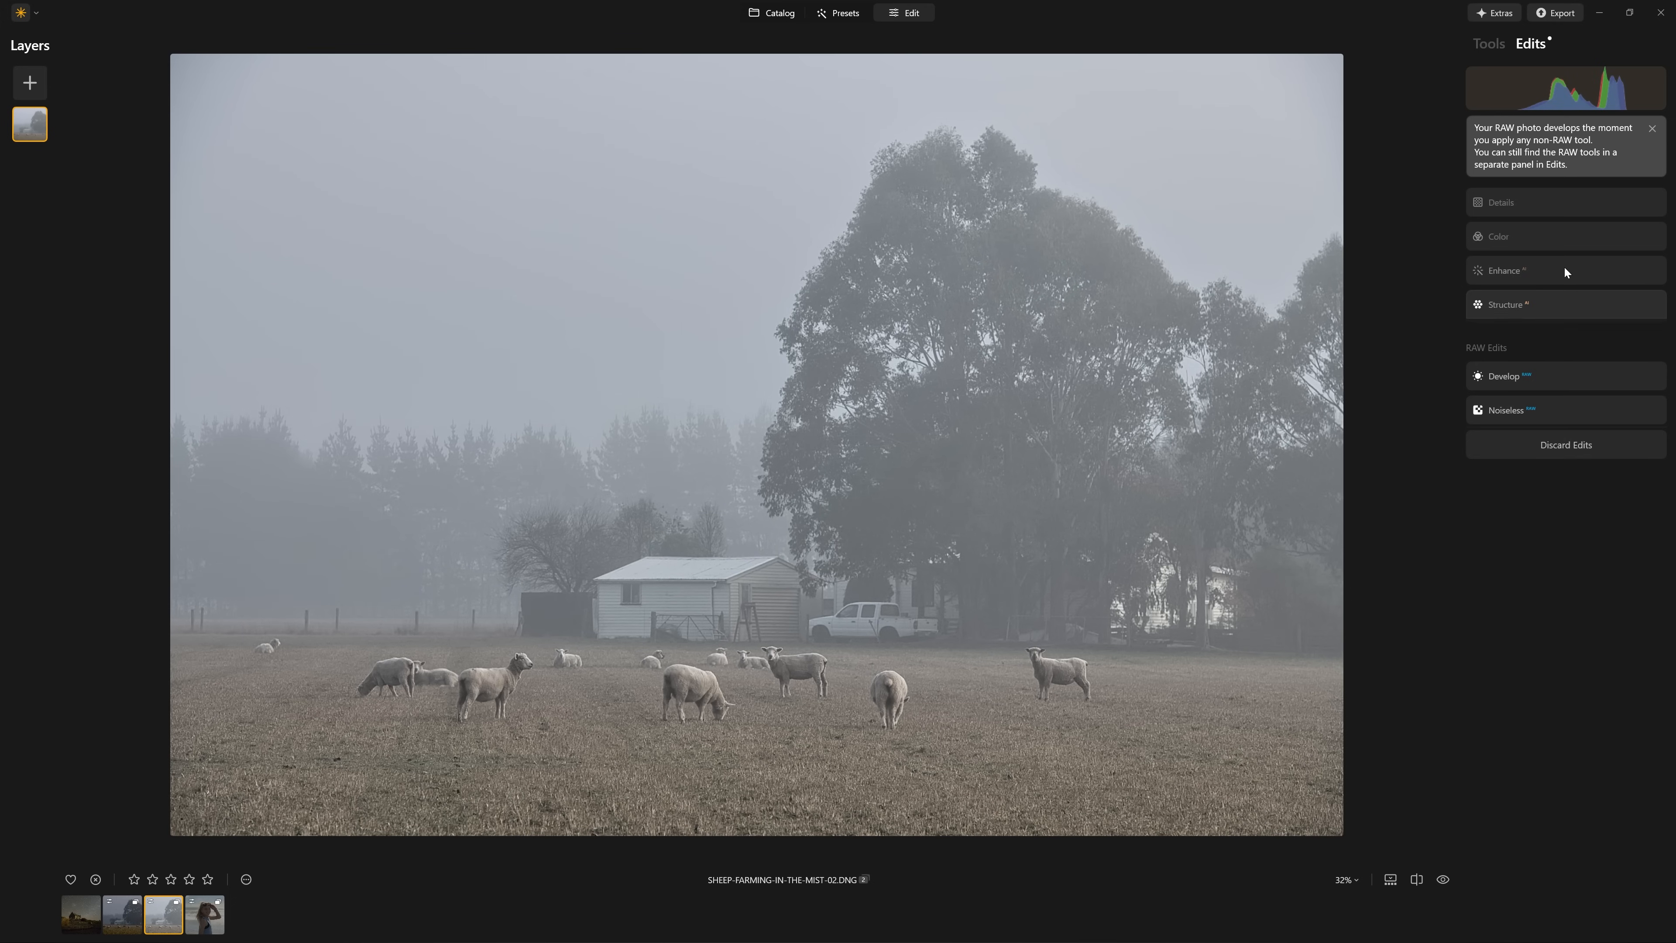
left_click(1559, 421)
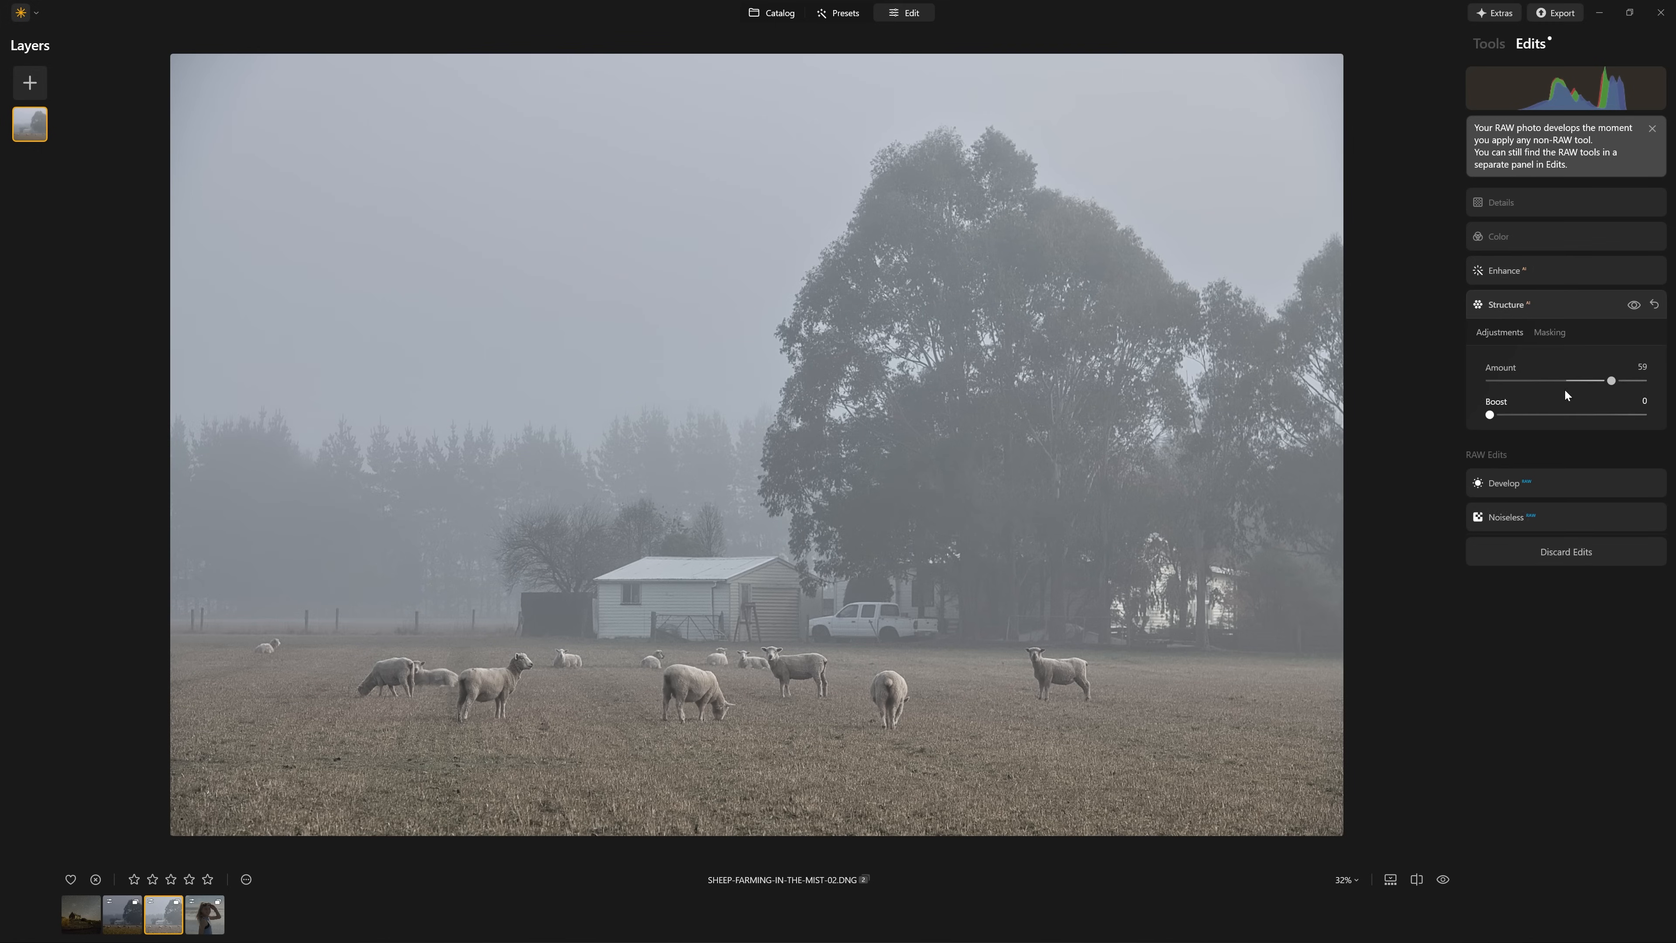
Step: Set the Enhance edit's Accent to 42 after trying it at 100
left_click(1546, 269)
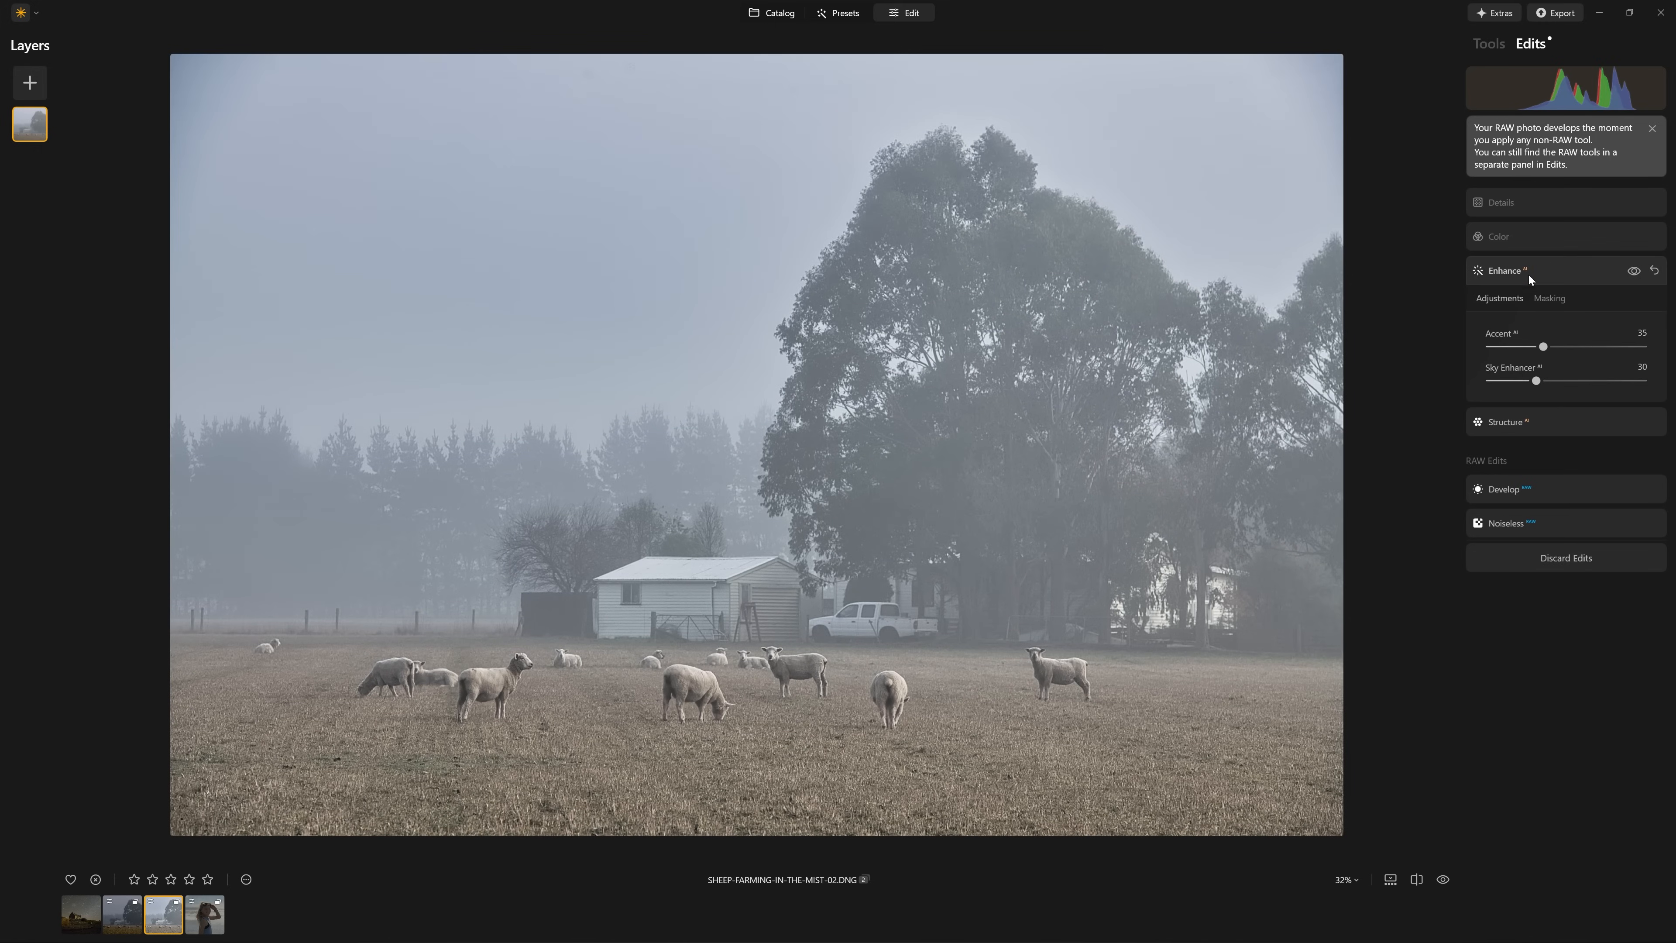
left_click_drag(1544, 348, 1668, 352)
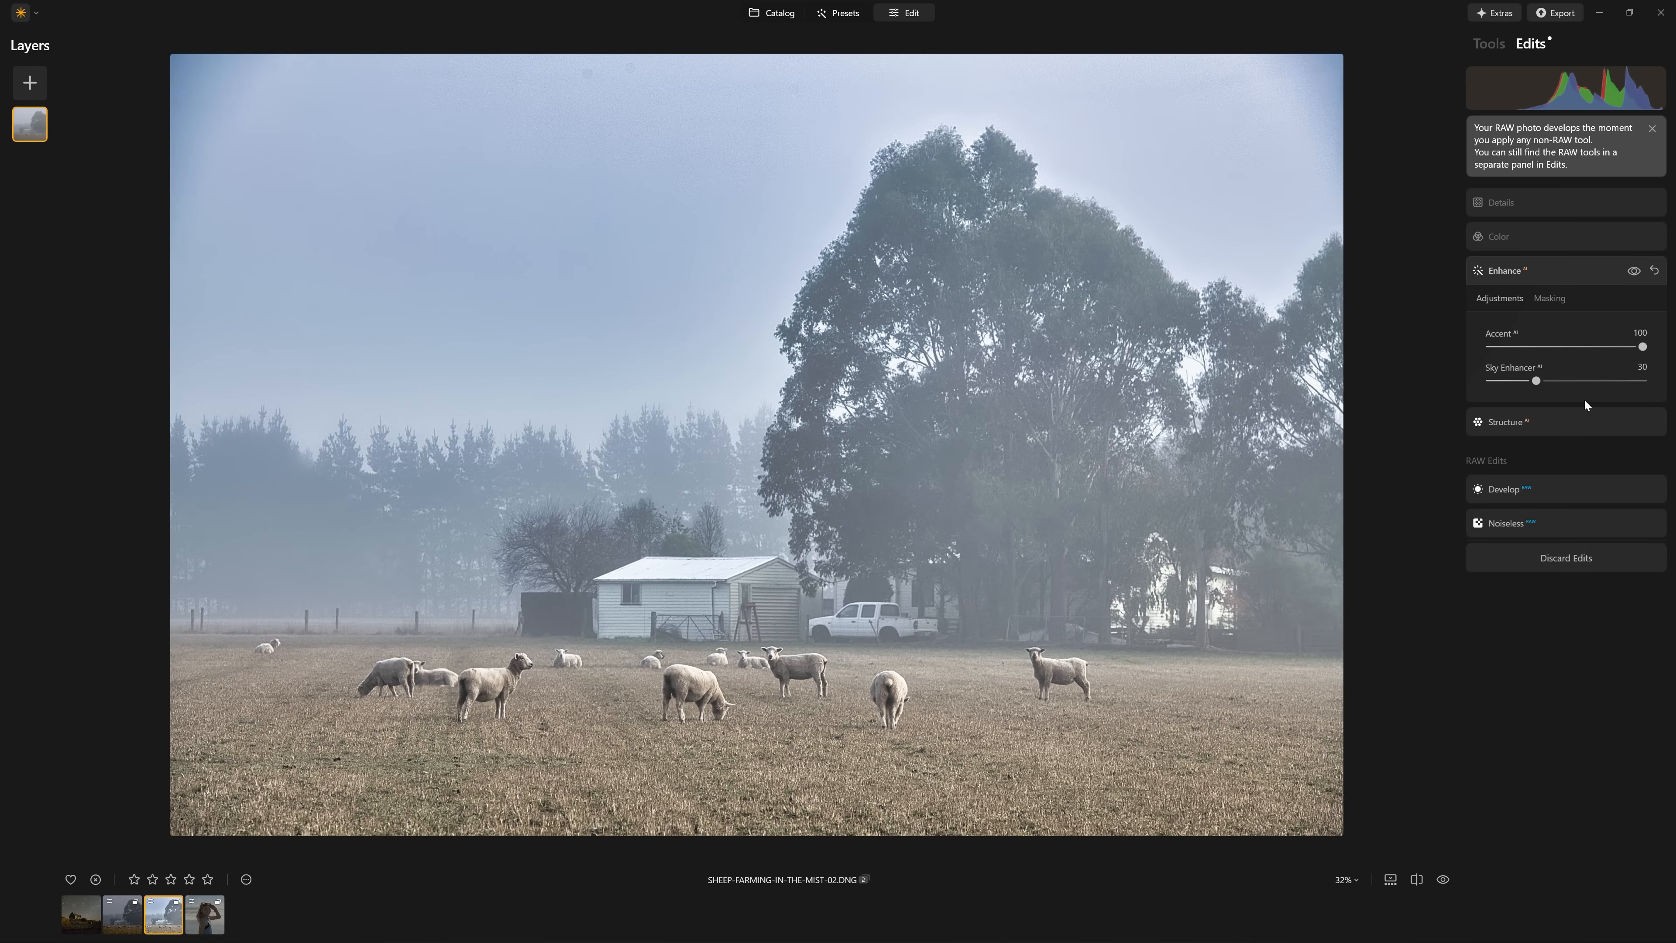
left_click_drag(1643, 347, 1557, 349)
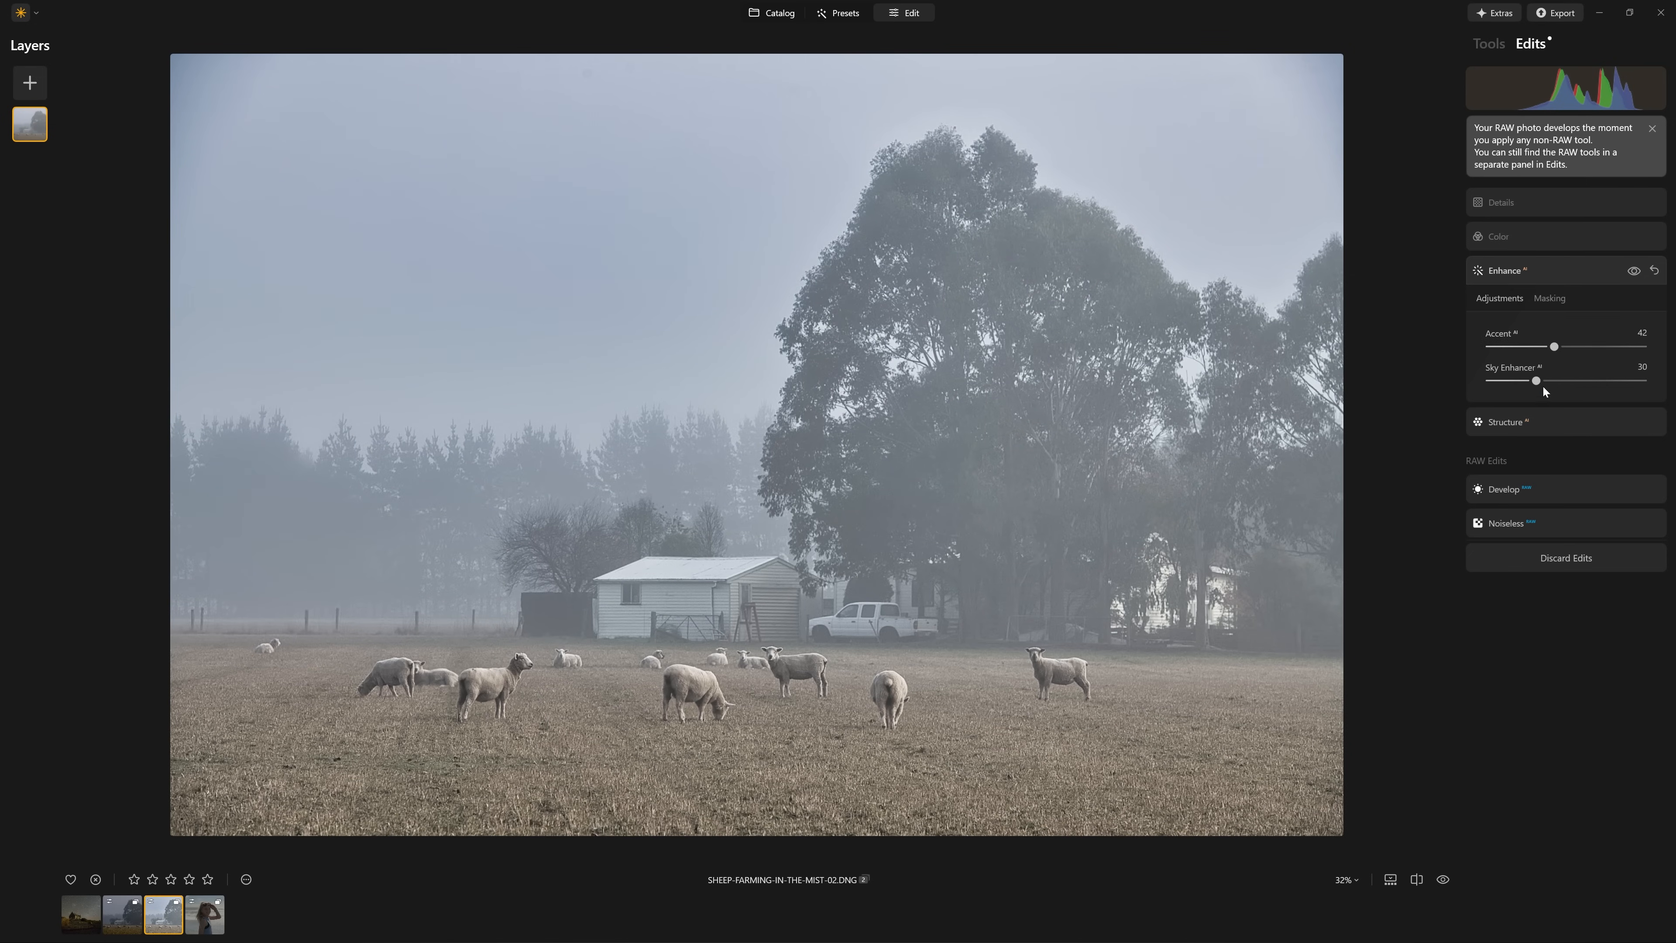
Step: Set the Enhance edit's Sky Enhancer to 19 after trying 83, and compare the photo with the edit off and on
left_click_drag(1540, 381, 1617, 381)
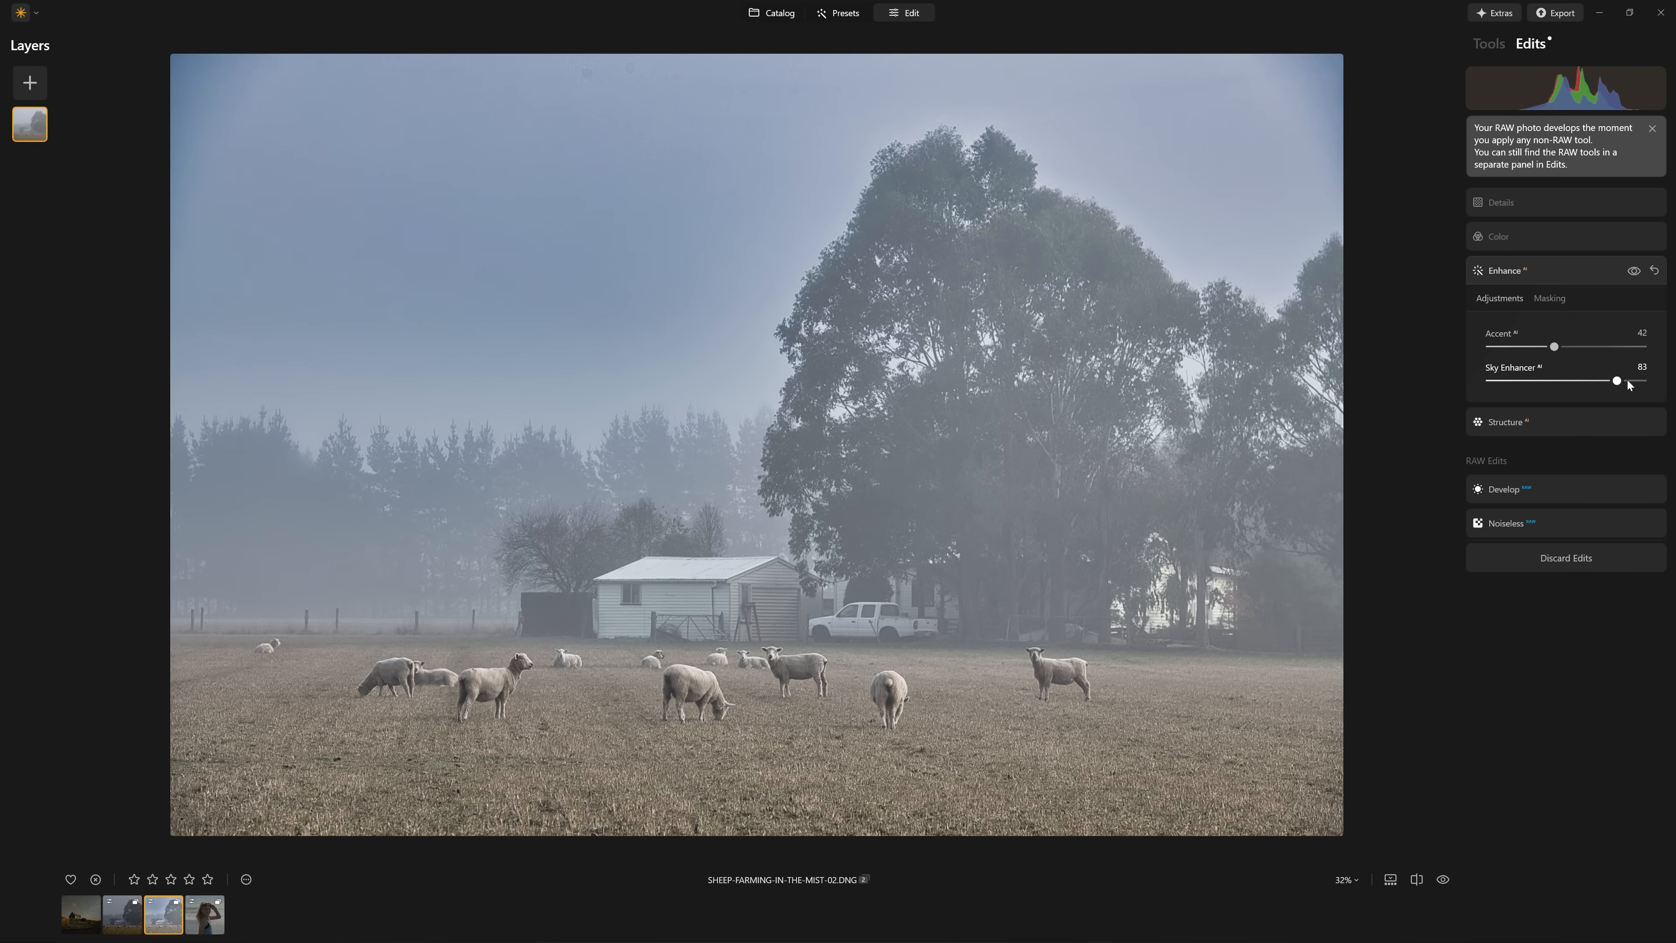
left_click_drag(1617, 381, 1520, 381)
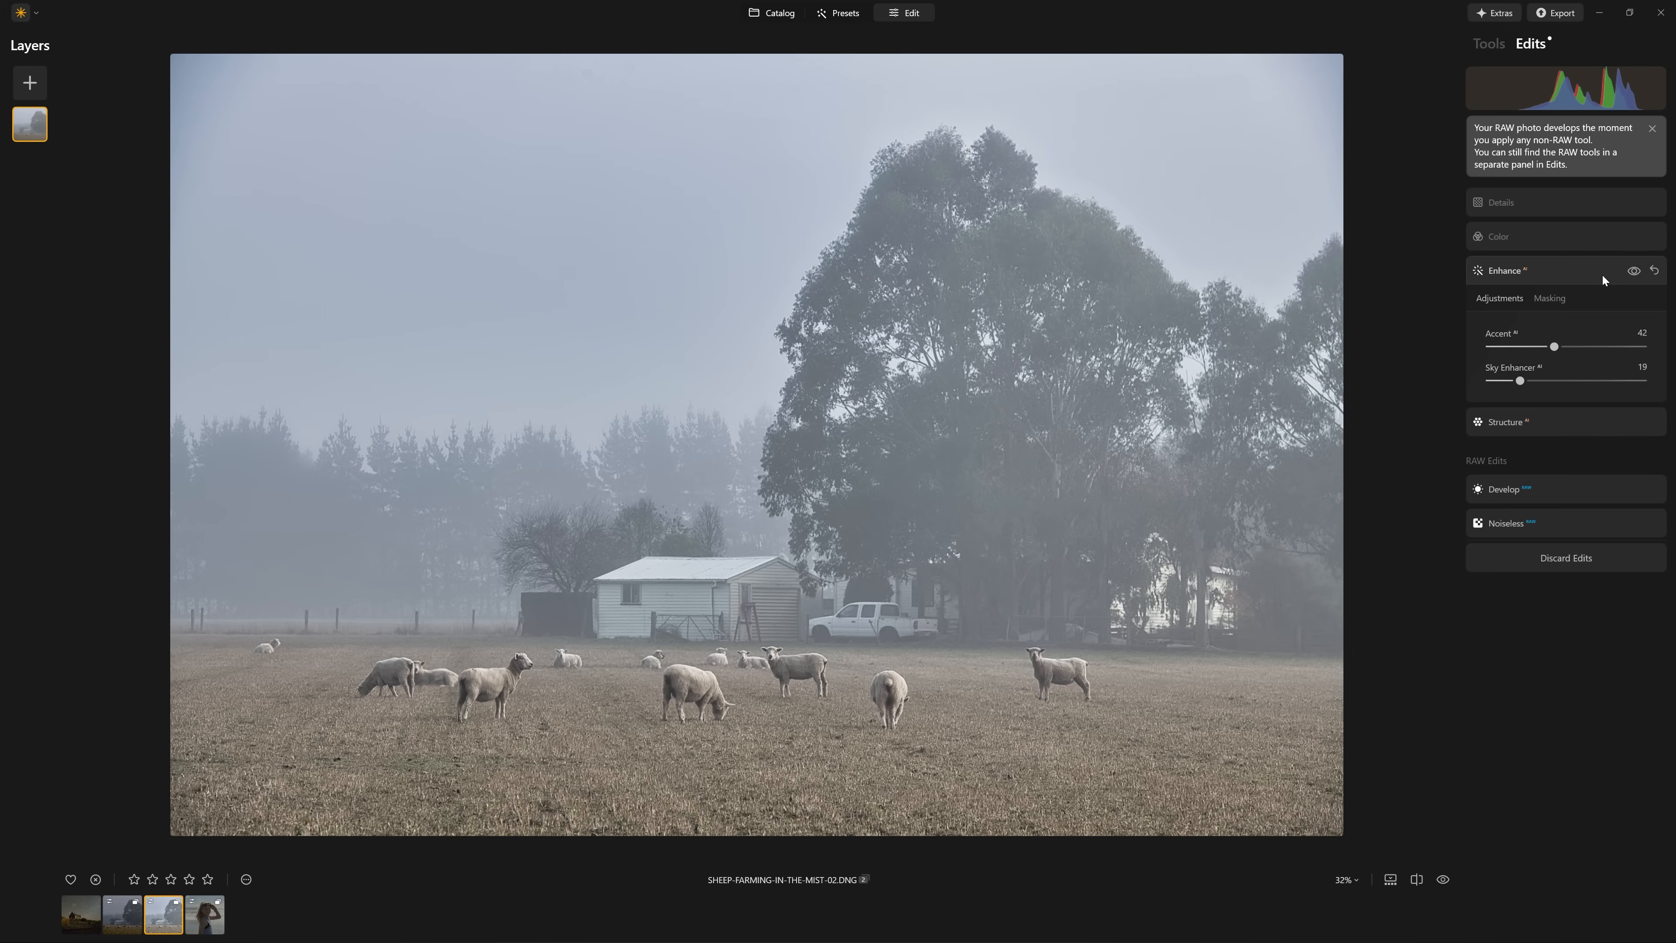
left_click(1635, 271)
left_click(1635, 272)
Step: Set the HSL saturation of Green to -15 in the Color edit
left_click(1506, 241)
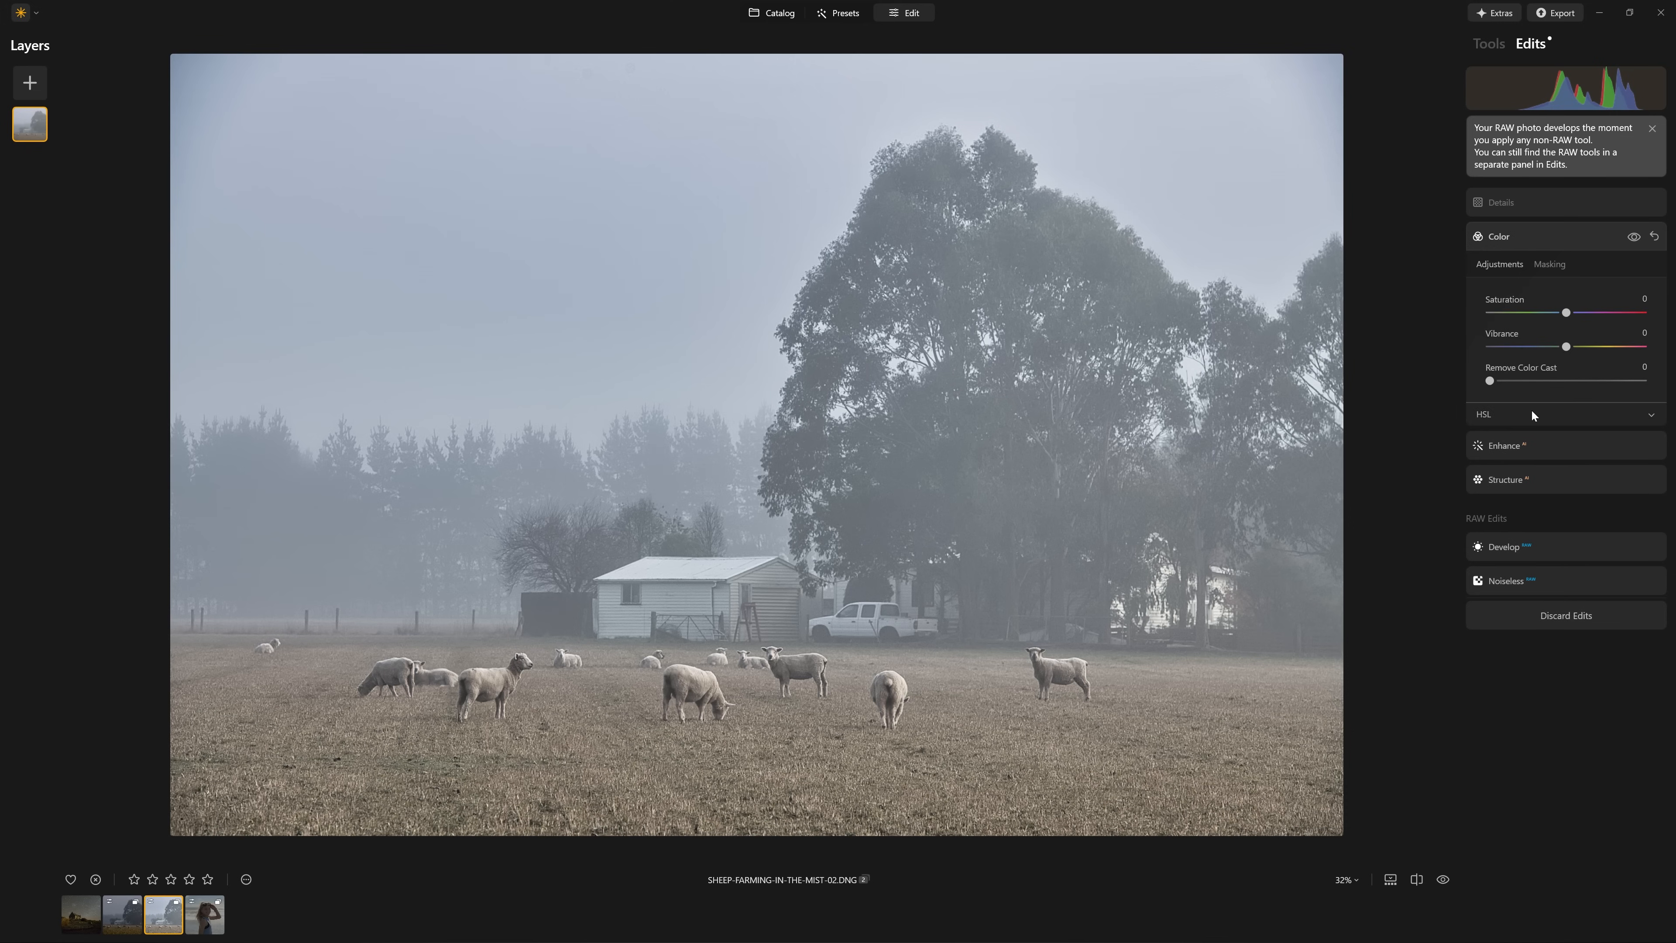
left_click(1584, 414)
mouse_move(1566, 576)
left_mouse_down()
mouse_move(1530, 578)
mouse_move(1554, 578)
left_mouse_up()
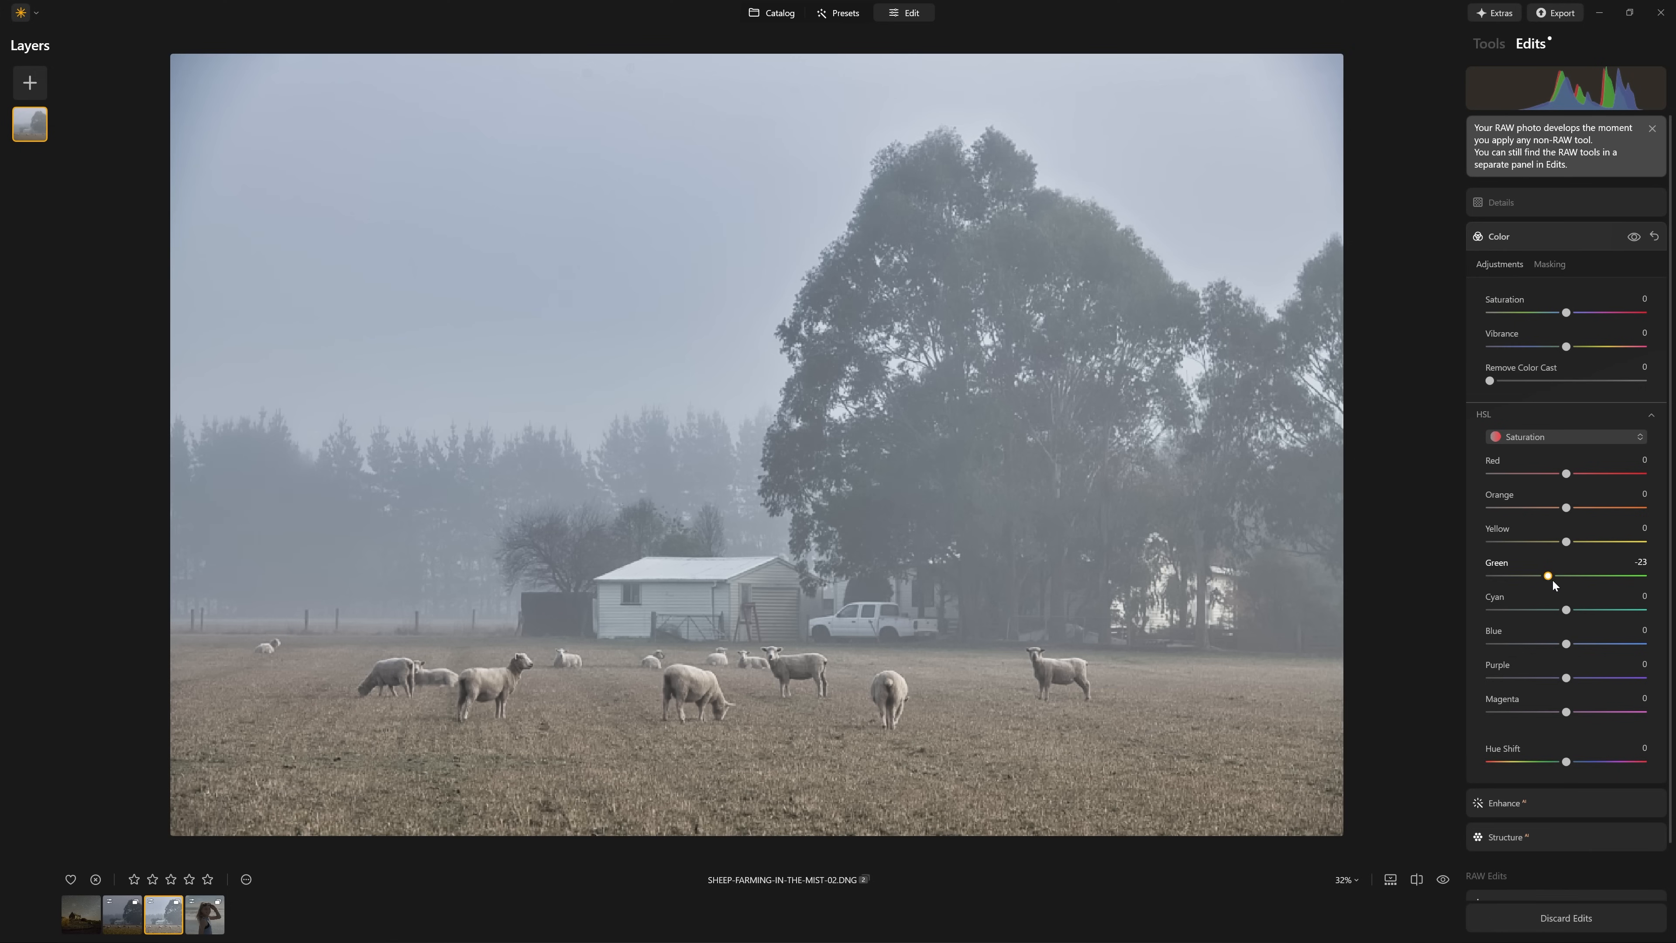
Step: Adjust the Color edit's overall Saturation, trying 41 and -43, and compare the photo with the edit off and on
mouse_move(1566, 312)
left_mouse_down()
mouse_move(1654, 315)
mouse_move(1483, 316)
mouse_move(1596, 315)
left_mouse_up()
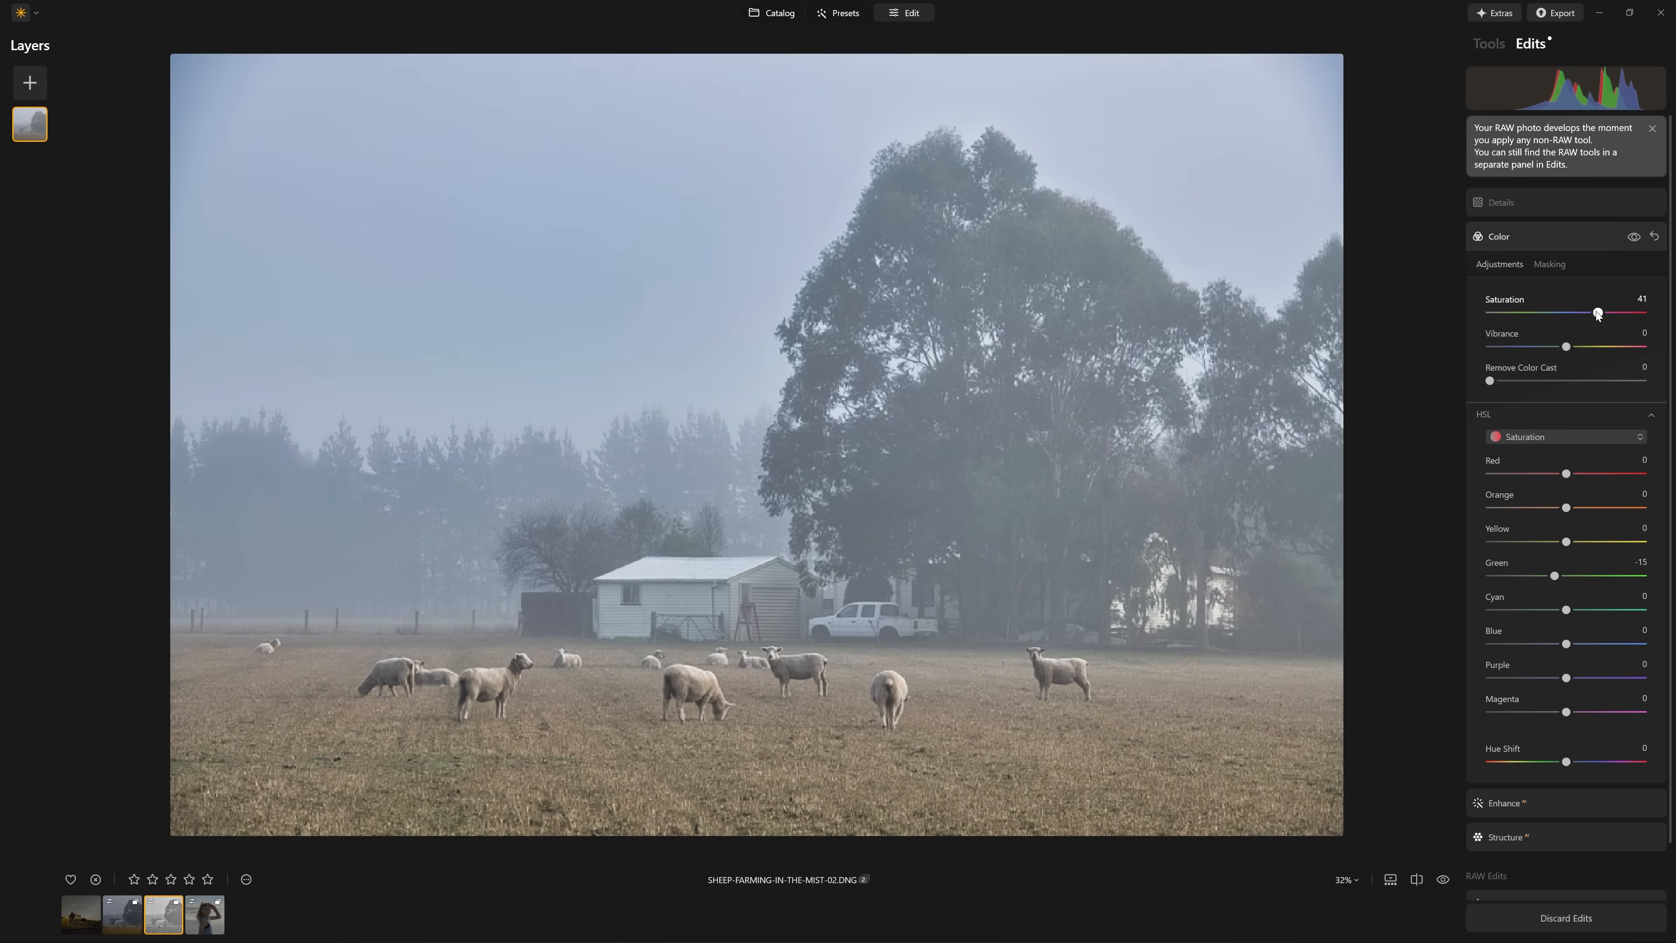
left_click(1634, 240)
left_click(1634, 240)
left_click_drag(1605, 317, 1535, 317)
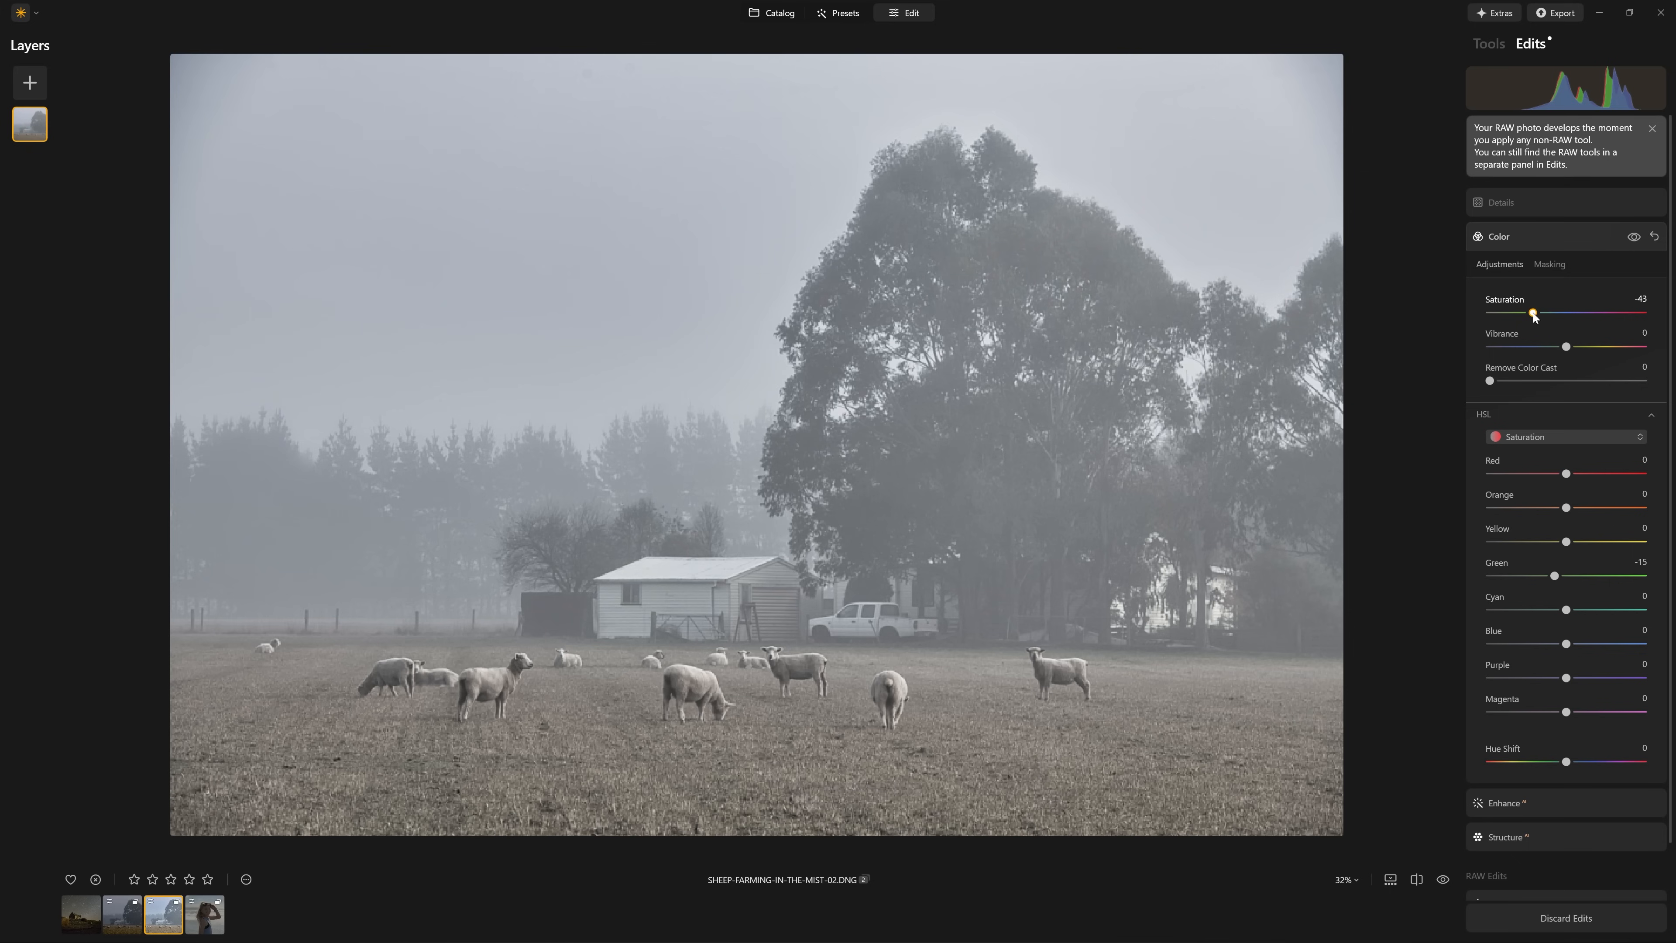
left_click_drag(1532, 316, 1528, 316)
Step: Examine the sheep at 100% magnification with the Details edit off and on
left_click(1517, 200)
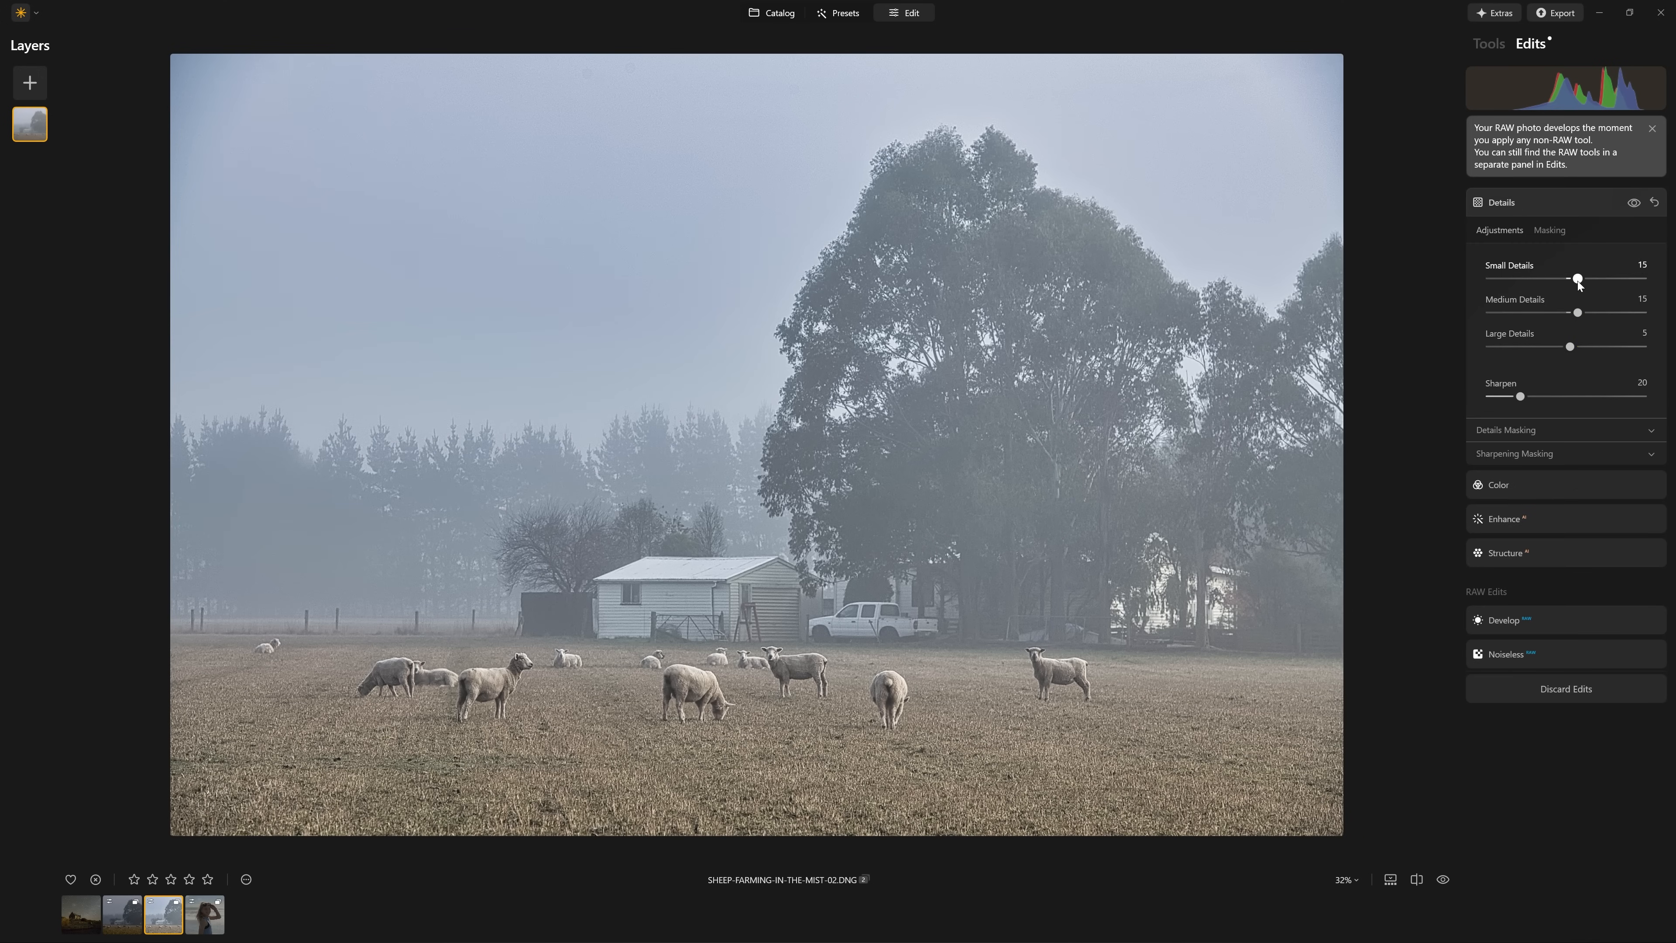
left_click(800, 678)
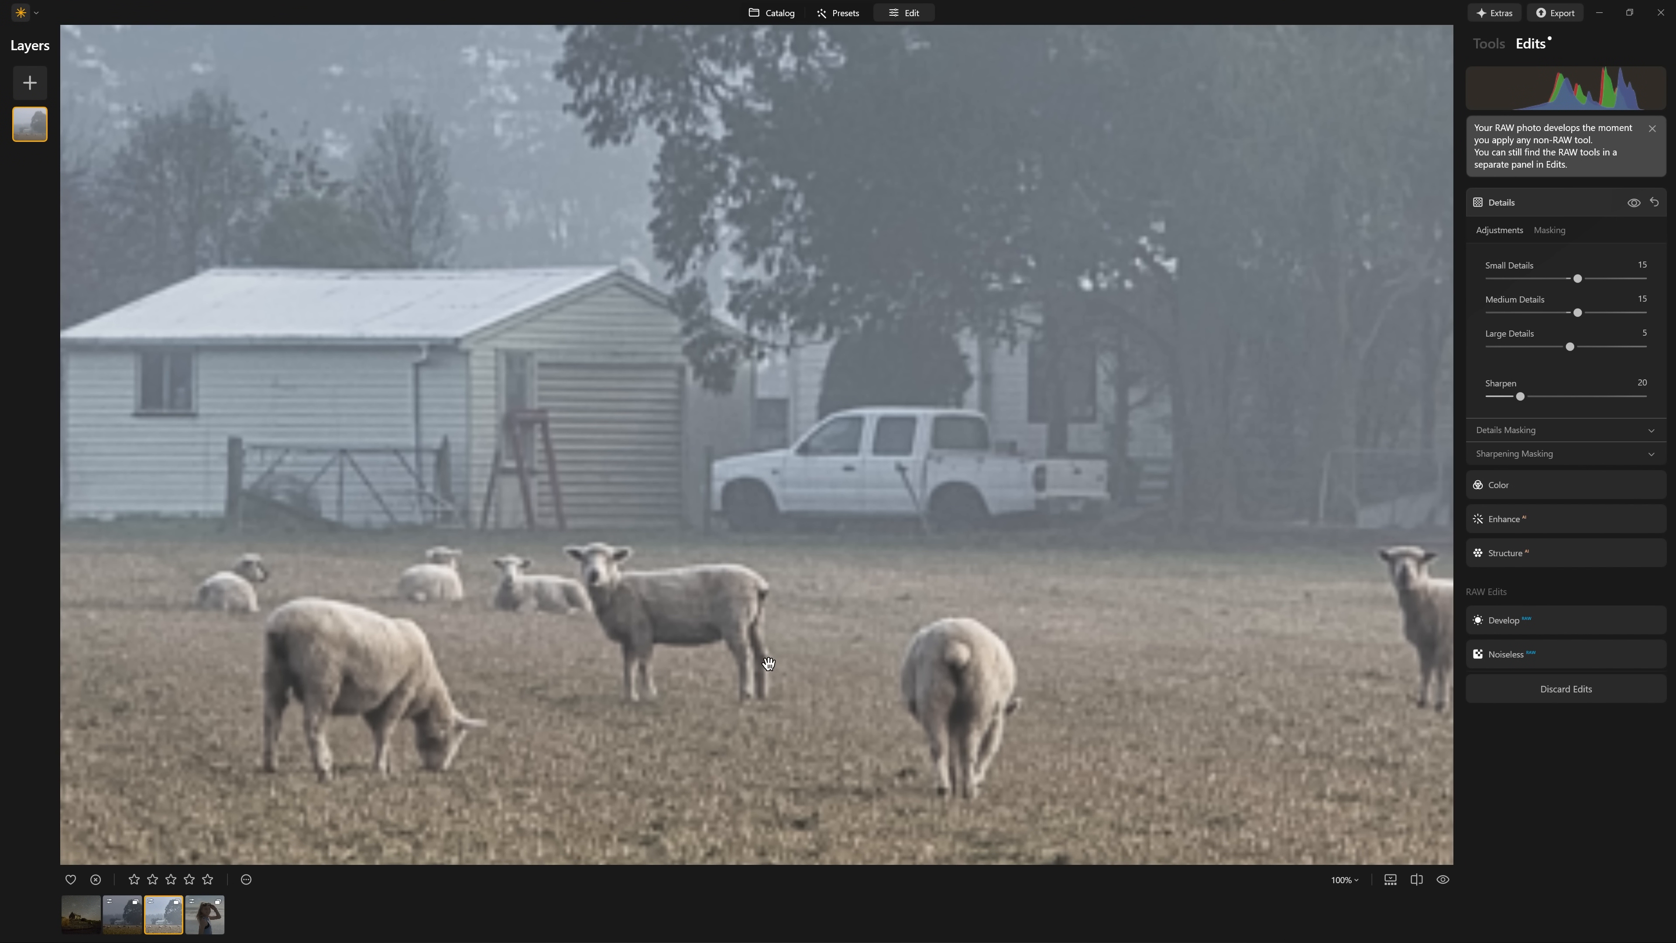
left_click(1635, 203)
left_click(1635, 204)
left_click(1636, 203)
left_click(1635, 203)
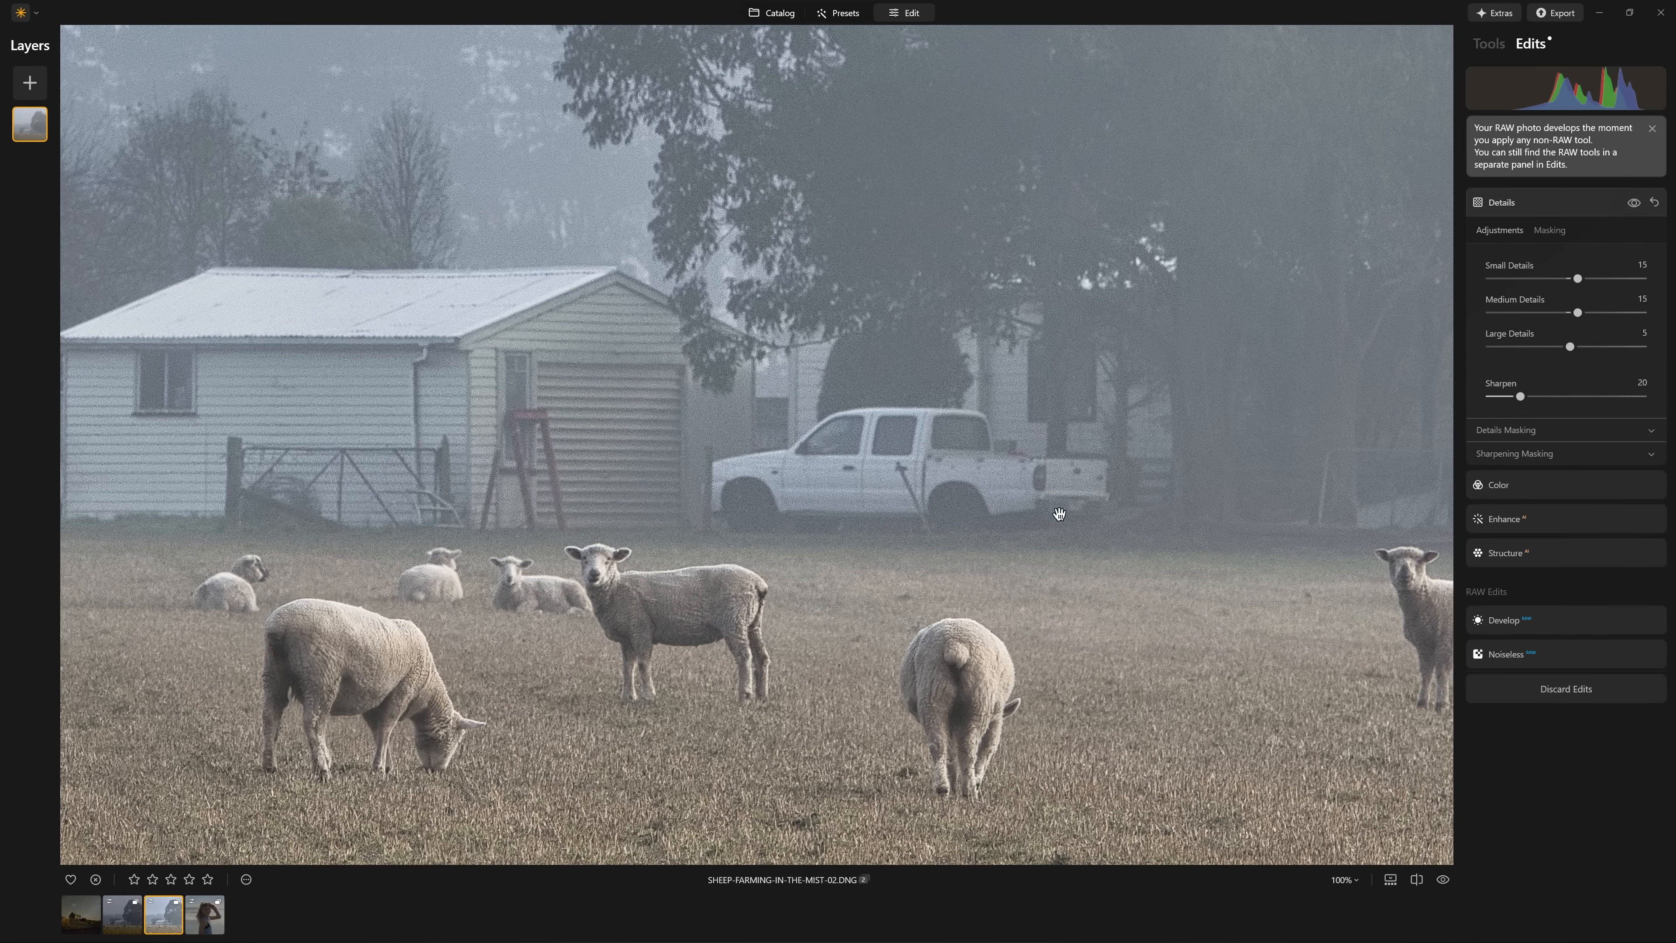
Step: Set Small Details to 82 in the Details edit and inspect the fine texture around the shed roof at 220% magnification
left_click_drag(1578, 278, 1617, 281)
left_click_drag(1589, 279, 1625, 275)
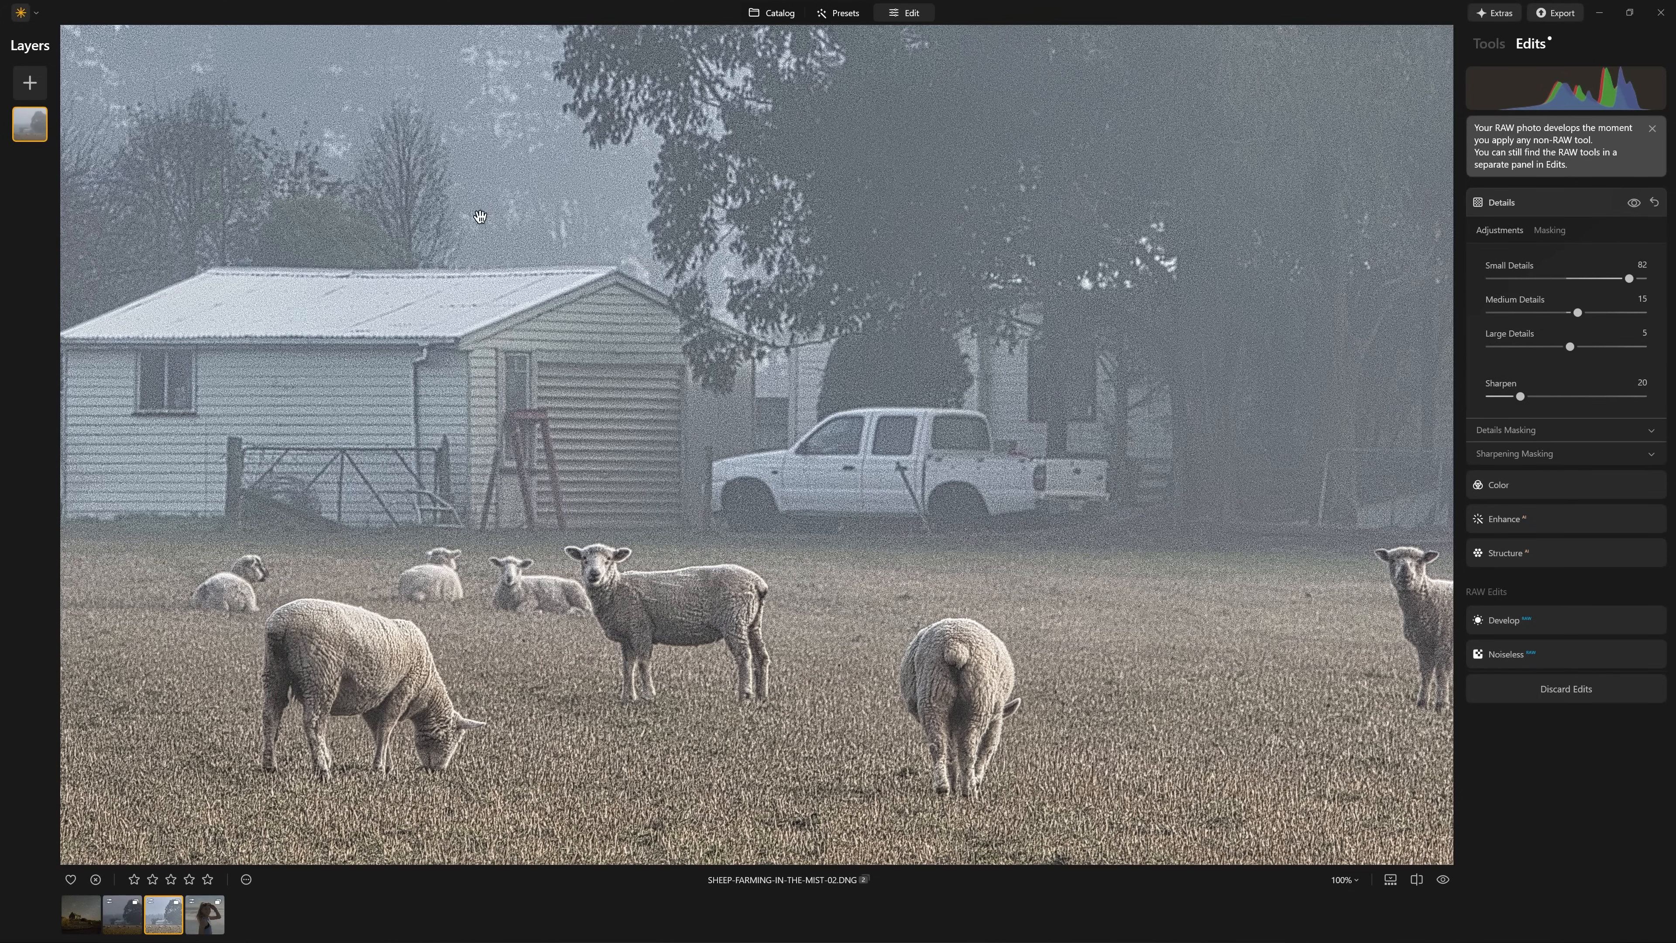
scroll(490, 186, "up", 3)
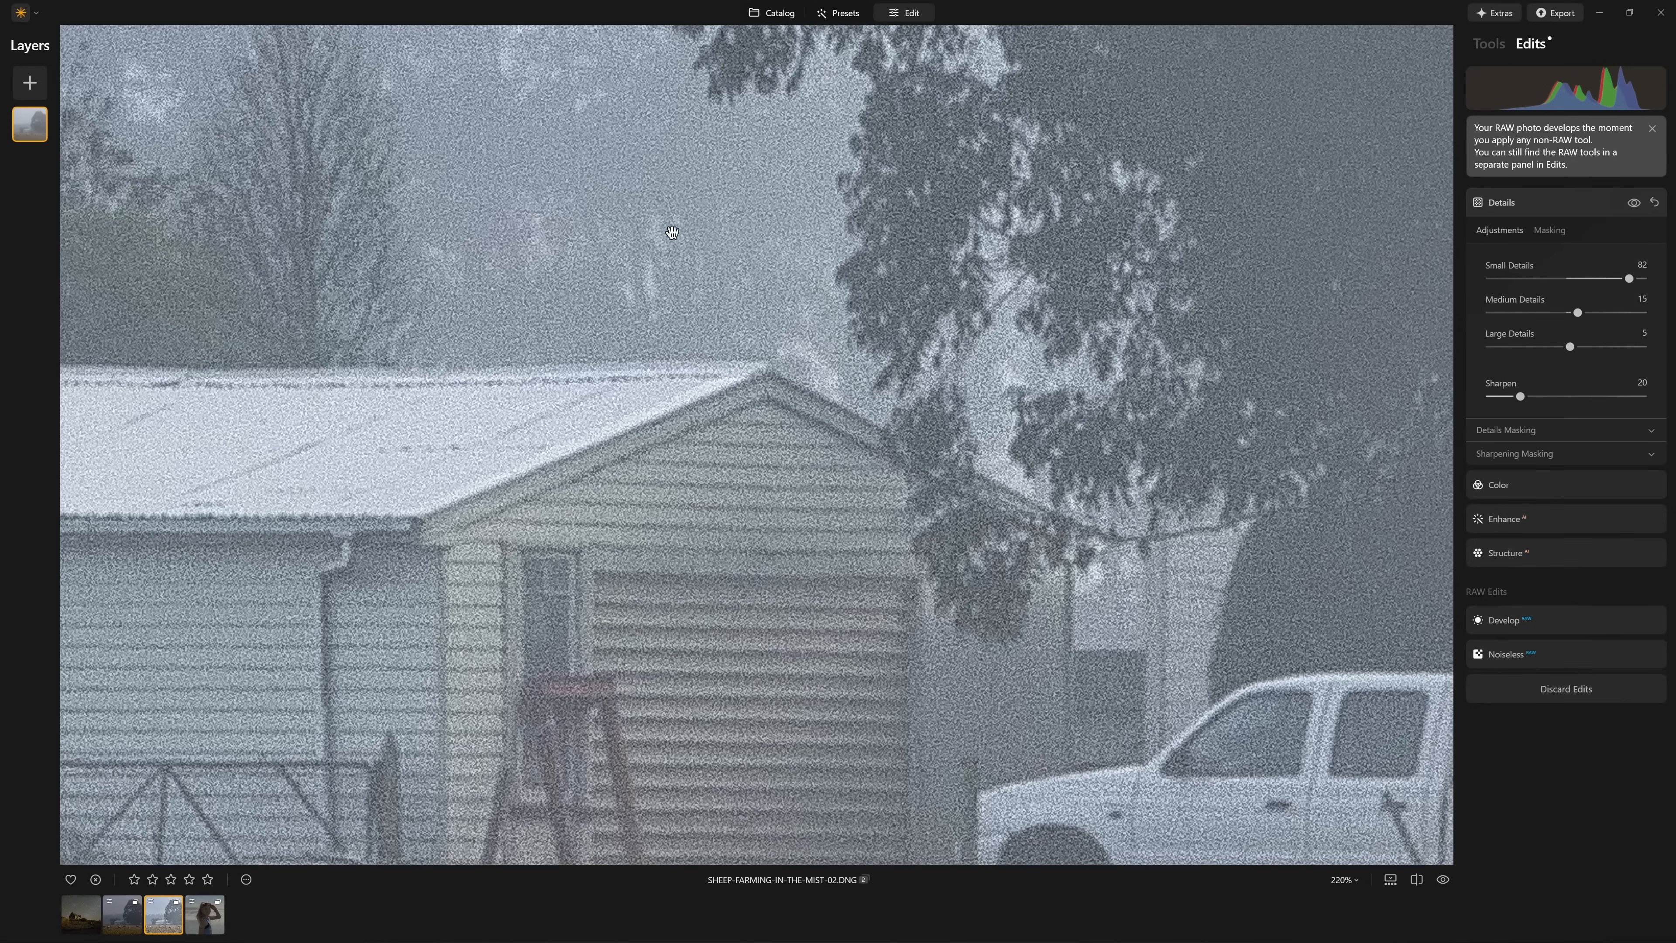
scroll(671, 232, "down", 5)
left_click(1533, 202)
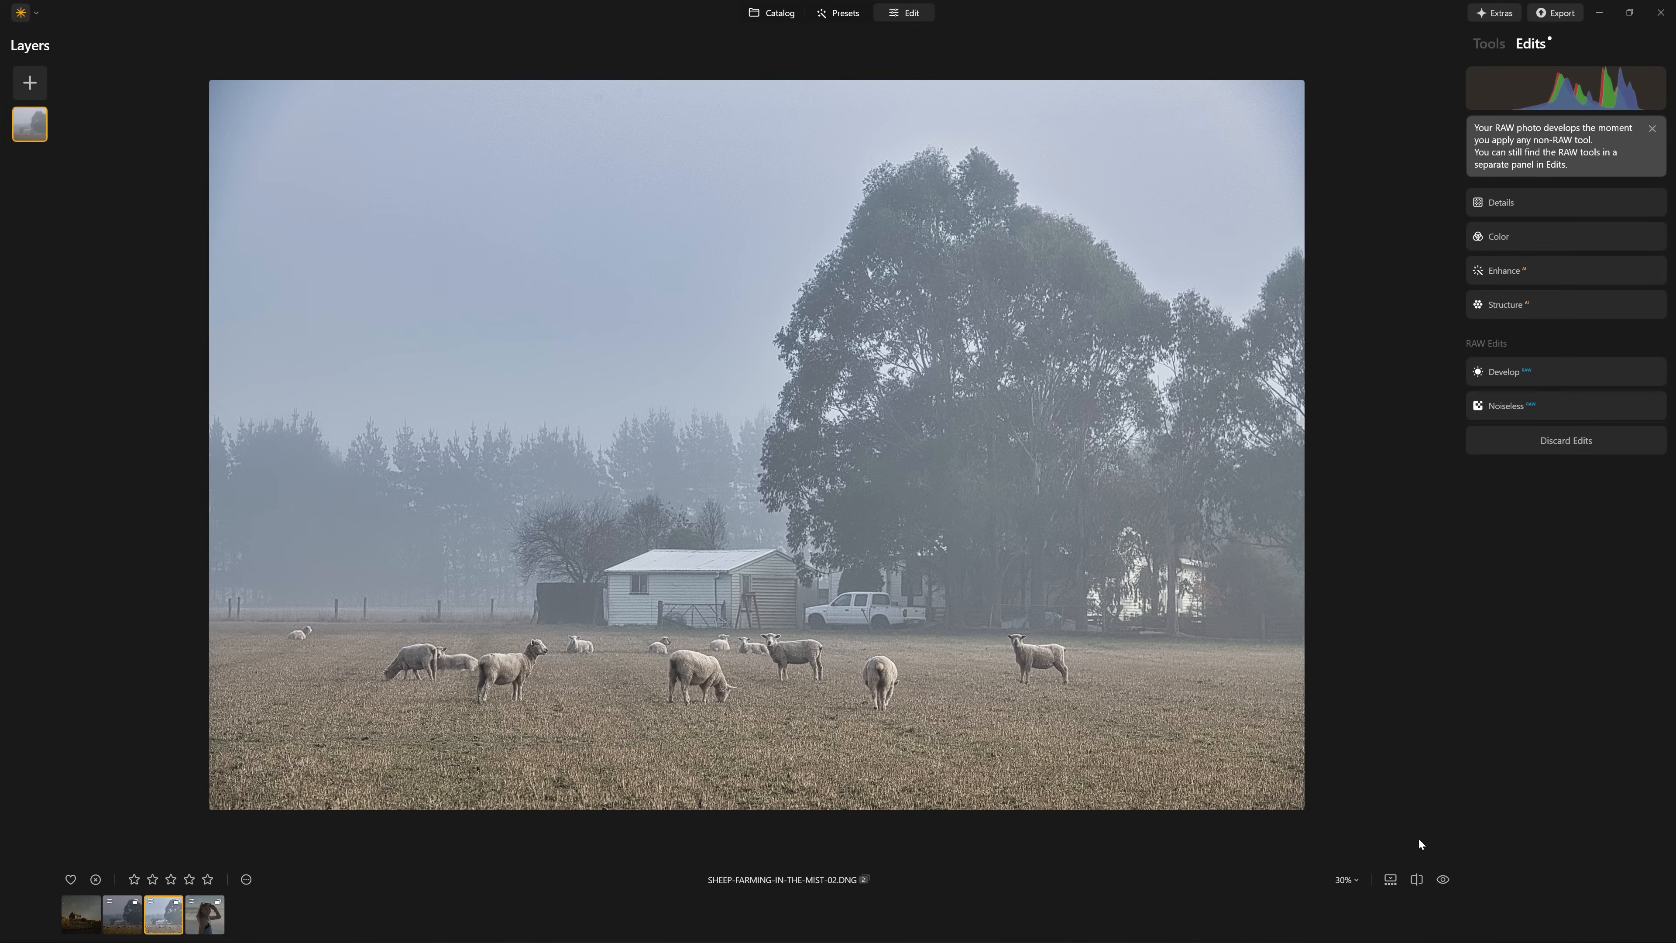
Step: Compare the whole sheep farm photo before and after editing with a split view, sweeping the divider across the image
left_click(1417, 880)
left_click_drag(757, 457, 330, 535)
left_click_drag(329, 444, 367, 471)
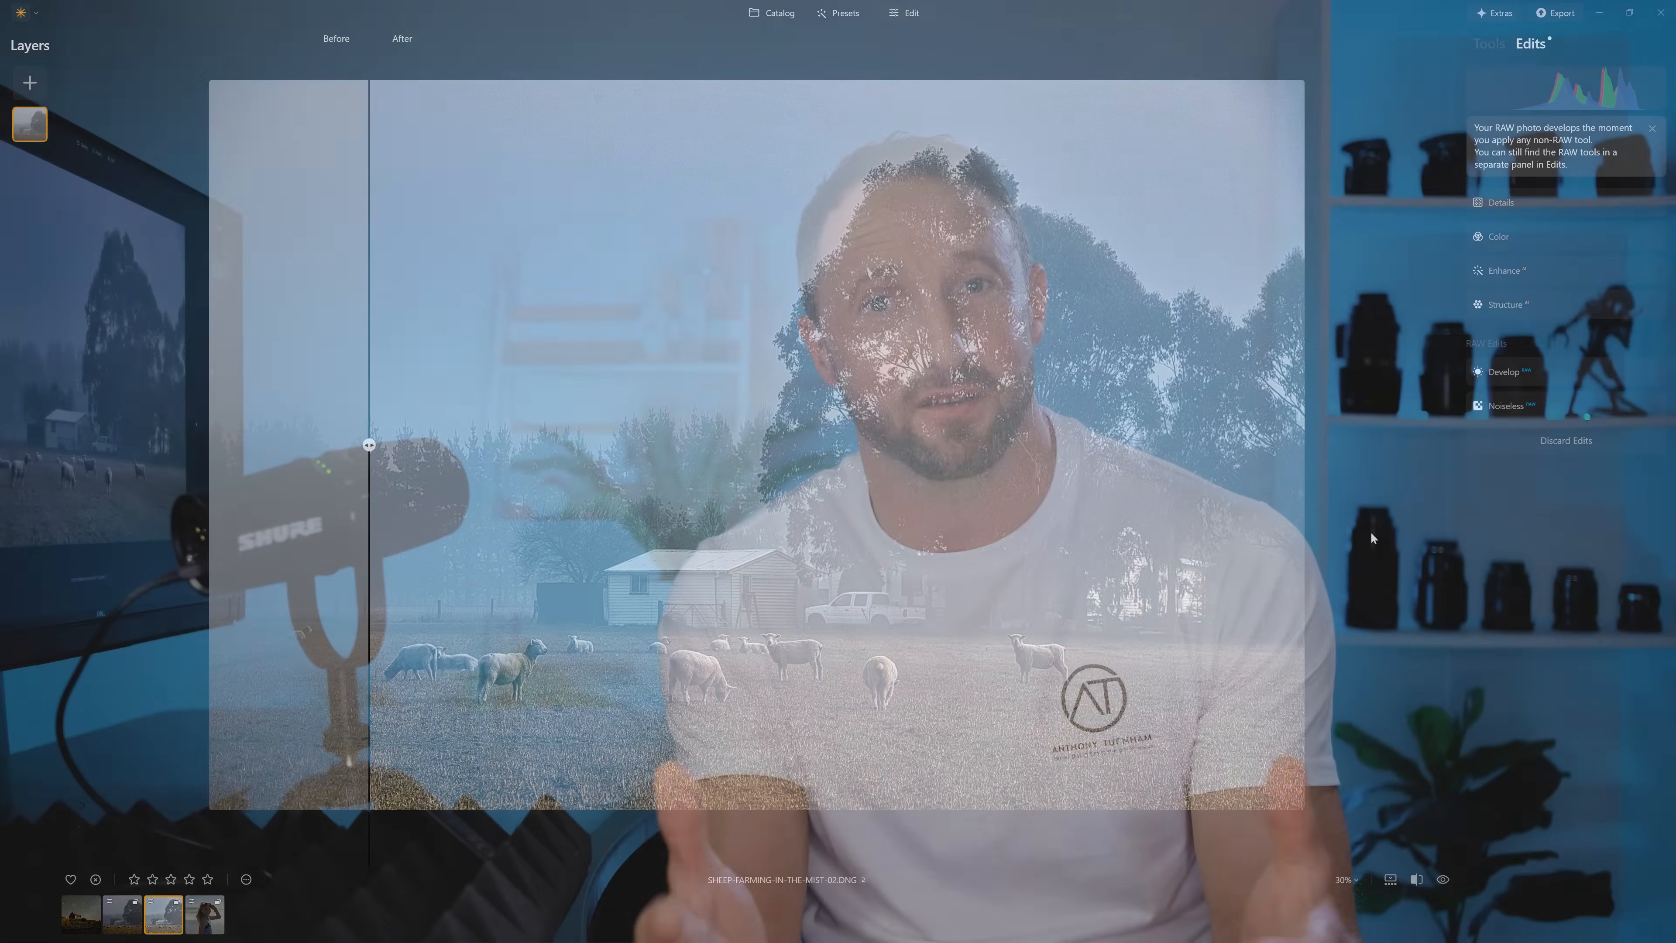